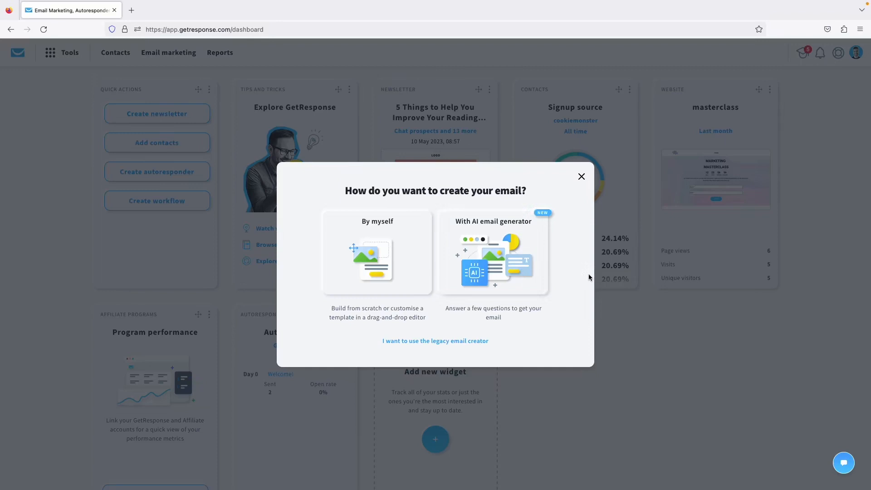
Build the new email from scratch and name the message 'City Guides'.
click(365, 258)
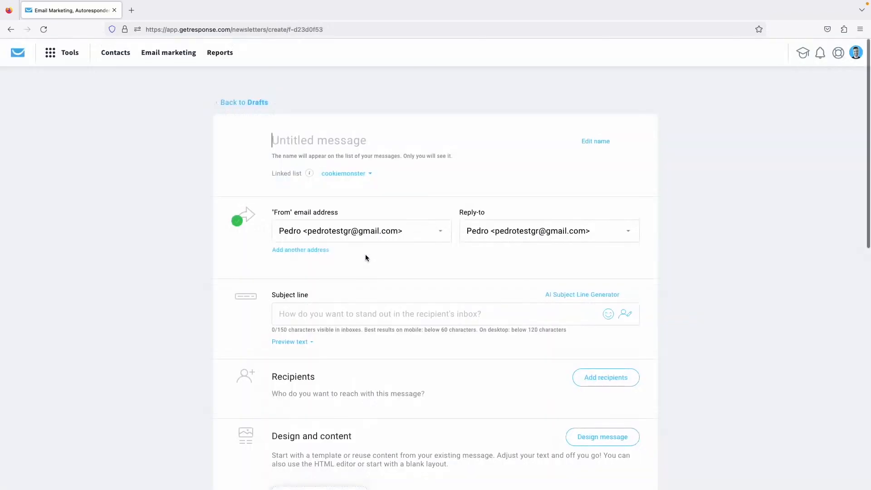
click(329, 142)
text(City Guide)
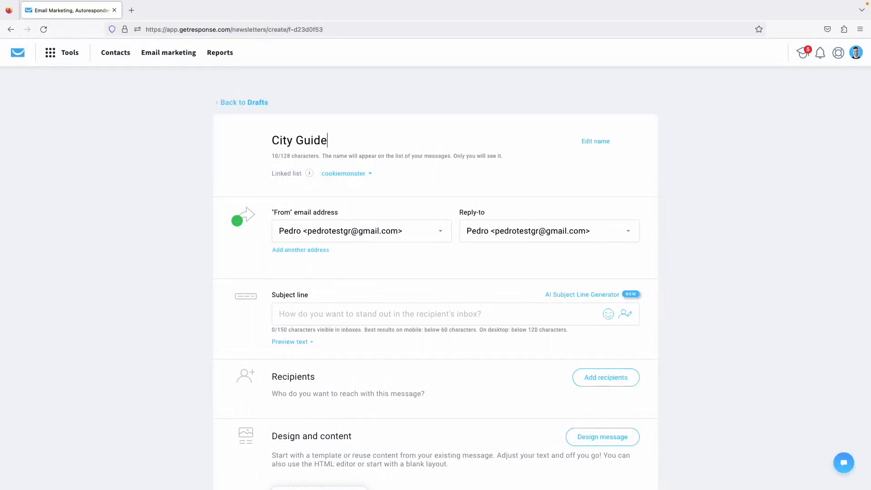
text(s)
Switch the draft's linked list from cookiemonster to City Guides.
click(358, 176)
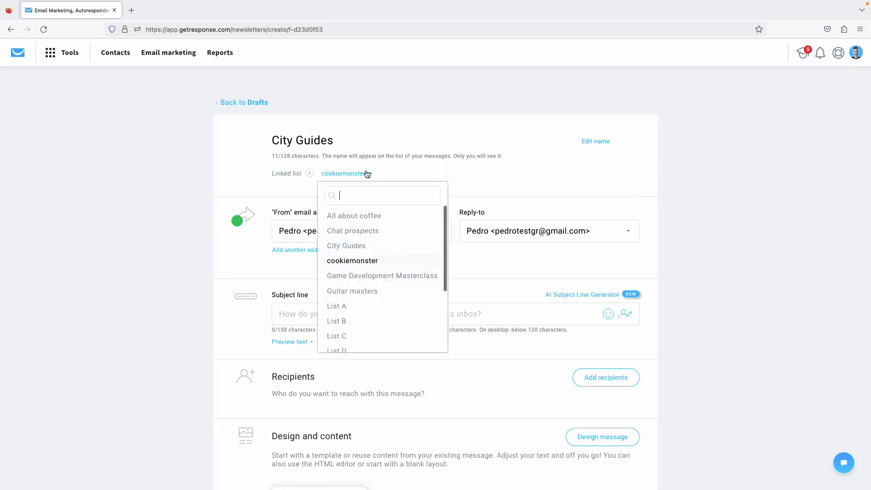
click(348, 248)
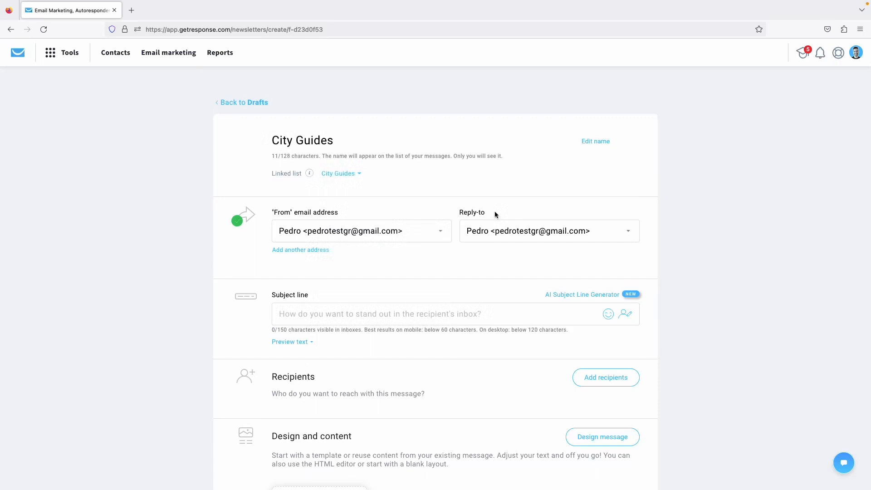
scroll(382, 176, down, 1)
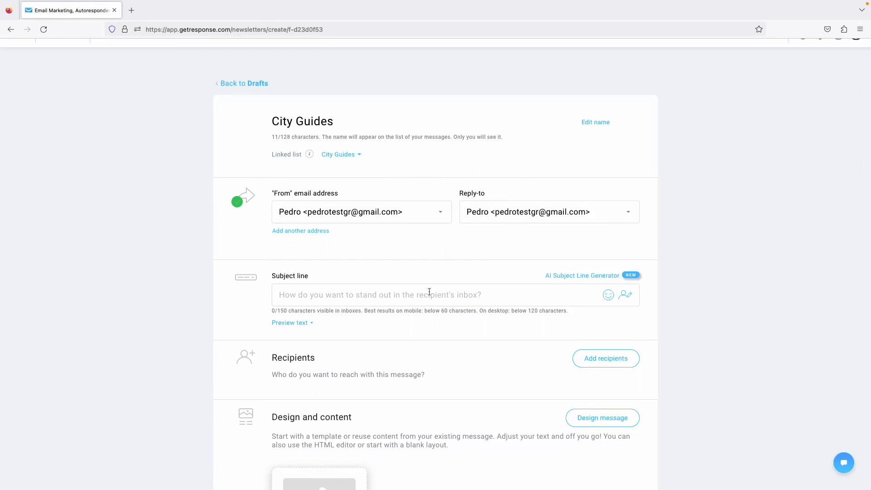
scroll(427, 293, down, 1)
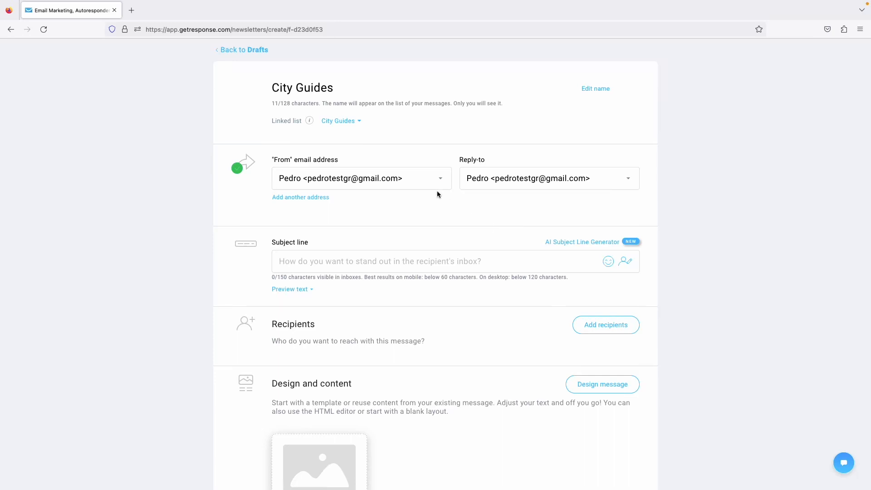
scroll(437, 191, down, 1)
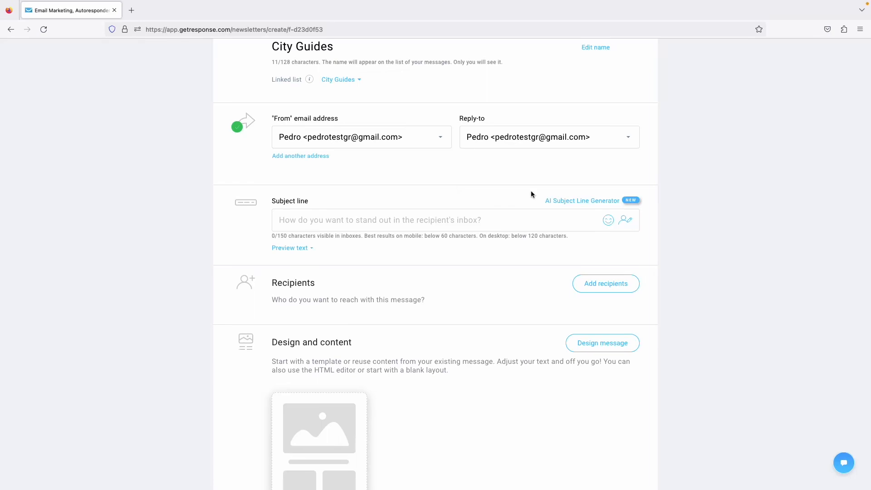
Enter AI subject-line keywords 'free city guide, best places in Lisbon' with business type Tourist Destinations.
click(558, 201)
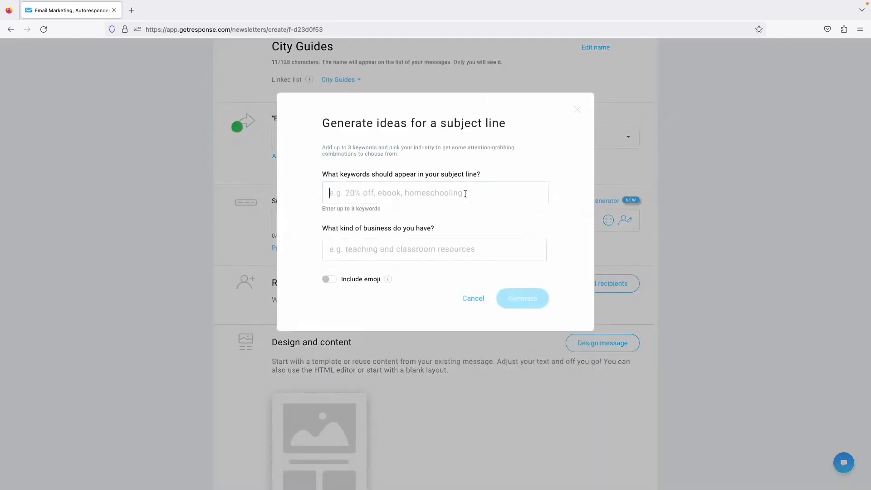
click(465, 194)
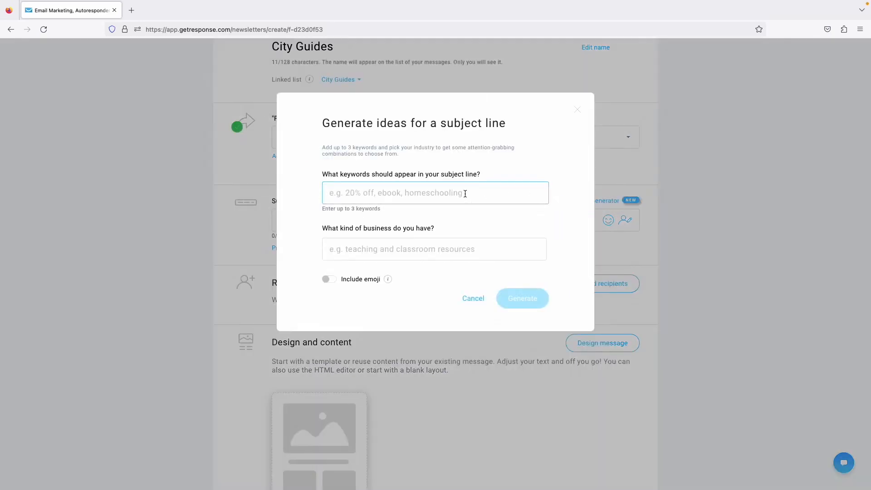
text(free ci)
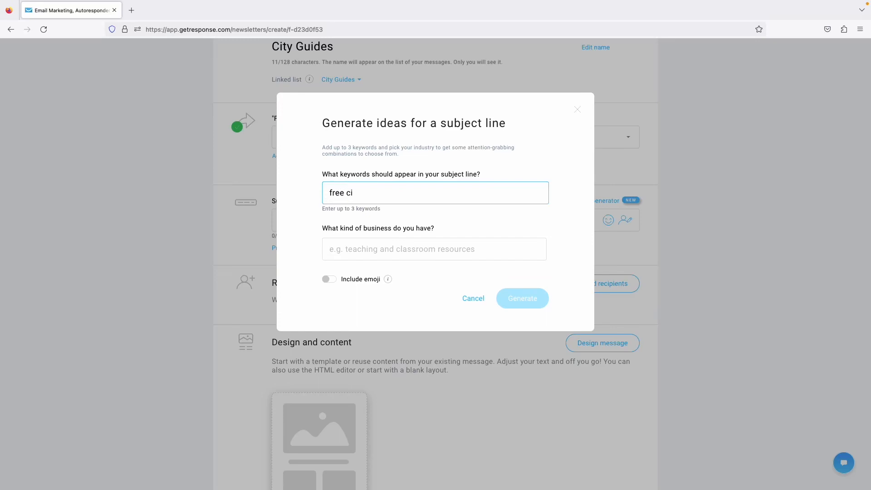
text(ty guide, best places in Lisbon)
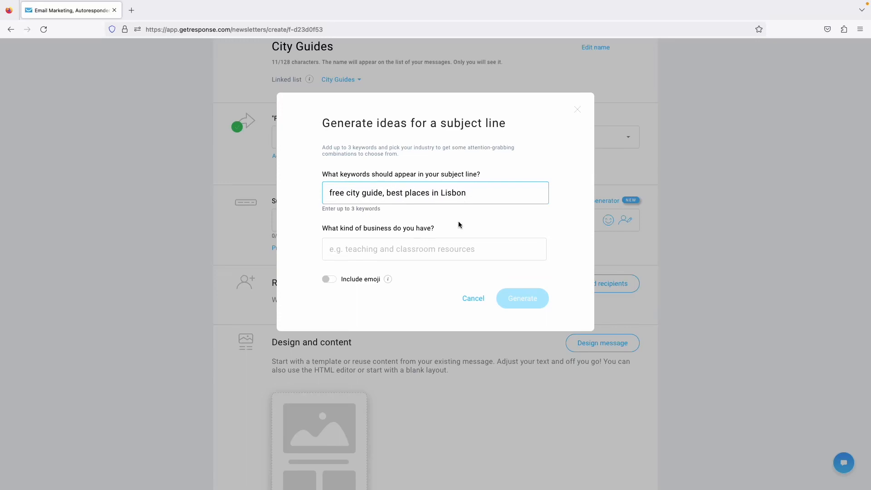
click(395, 243)
text(travel)
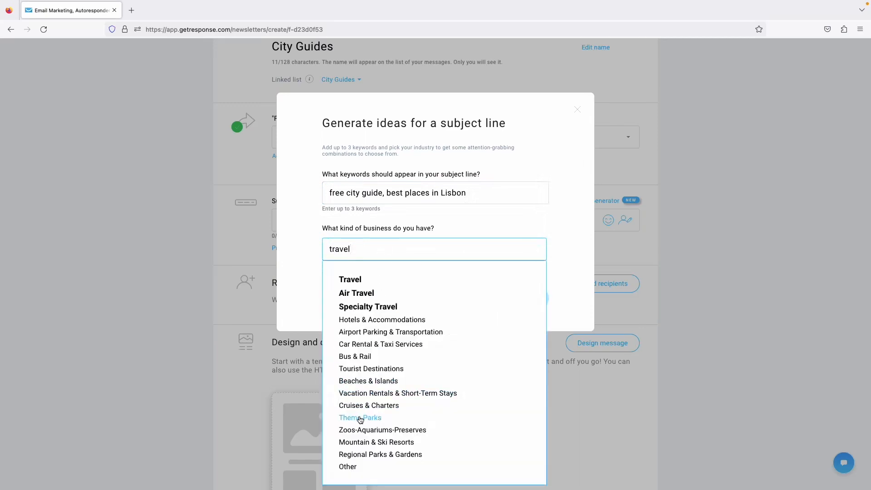
click(366, 370)
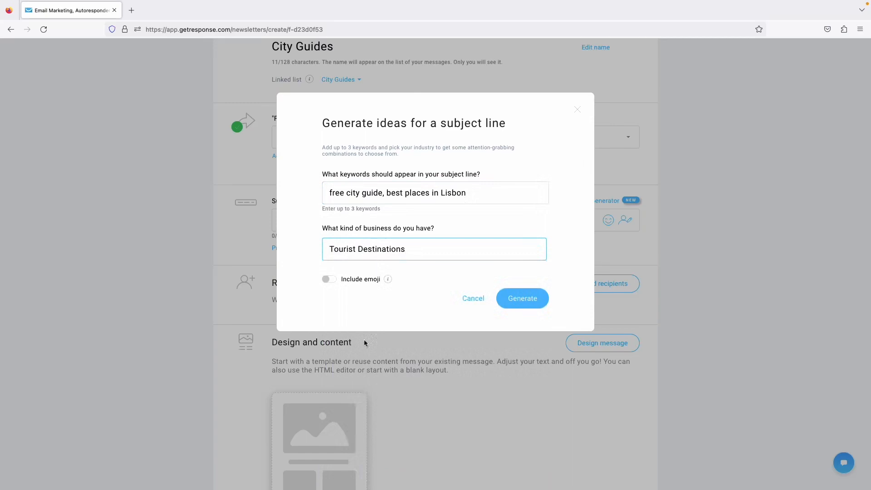
Generate emoji subject lines and use 'Discover the Best of Lisbon with Our FREE City Guide!'.
click(328, 281)
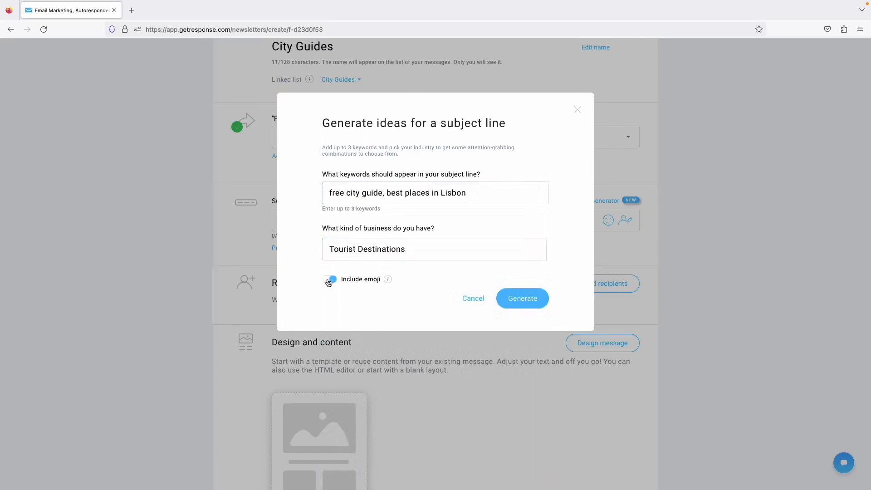
click(533, 300)
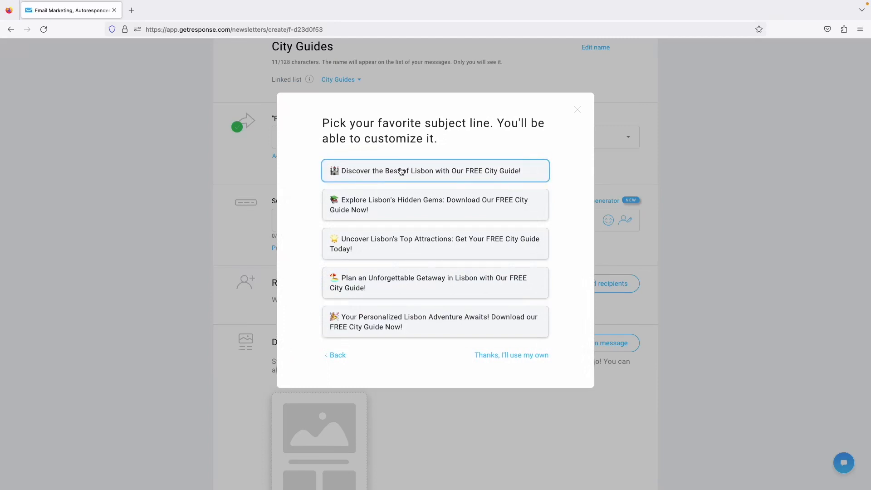
click(508, 173)
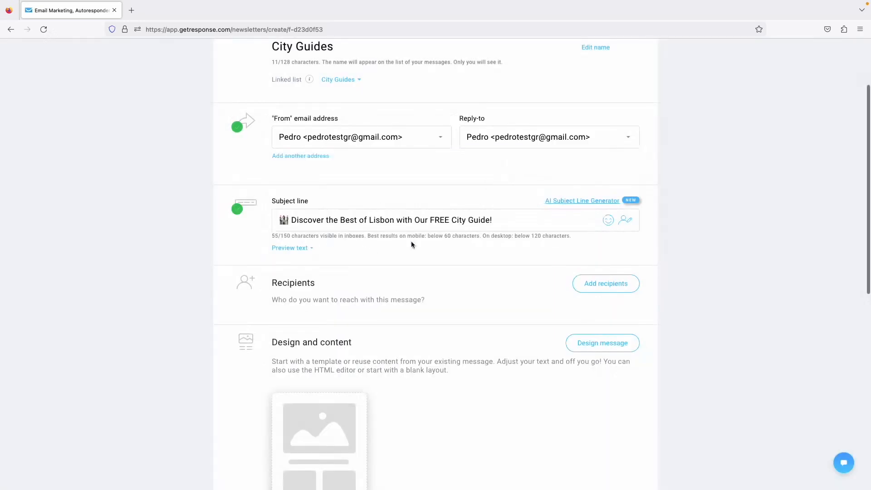
Add the All about coffee list as the message's recipients.
scroll(612, 245, down, 2)
click(603, 238)
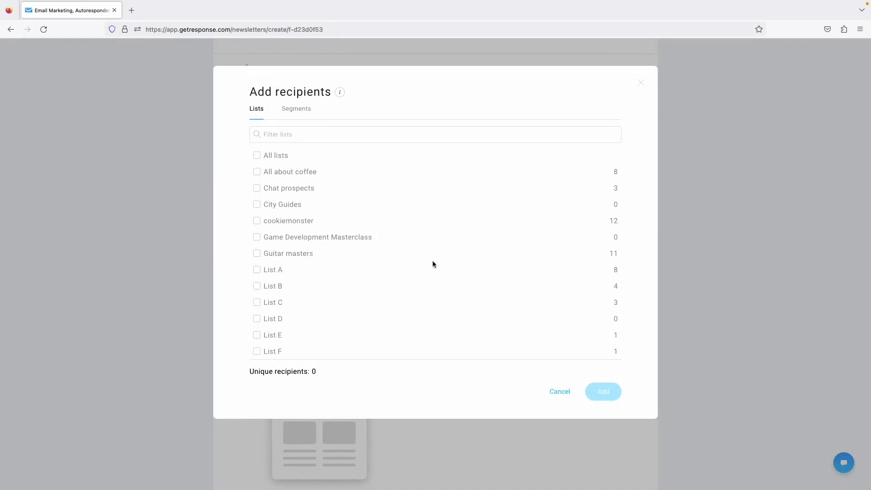
click(311, 173)
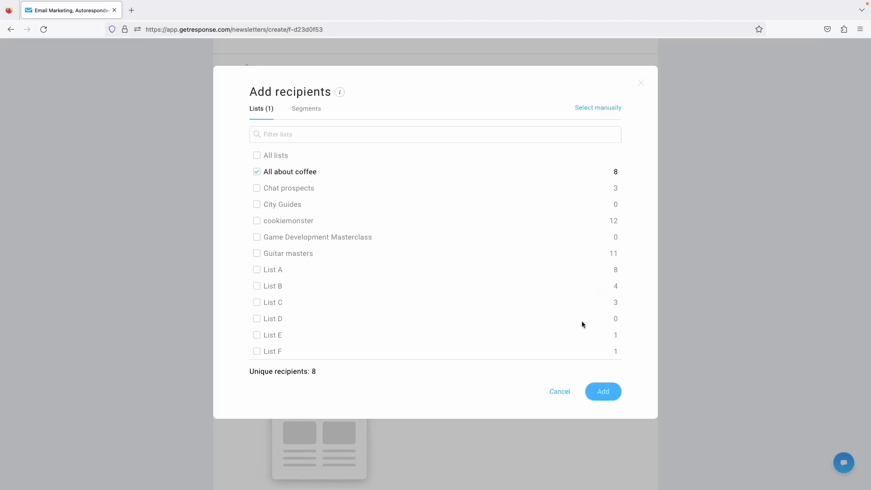
click(598, 394)
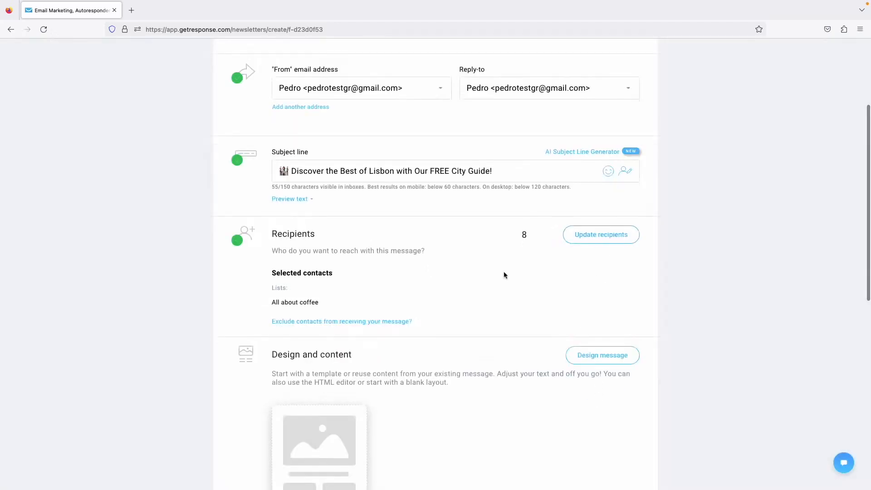
Move on to designing the message content.
scroll(503, 272, down, 3)
scroll(504, 275, down, 2)
click(595, 176)
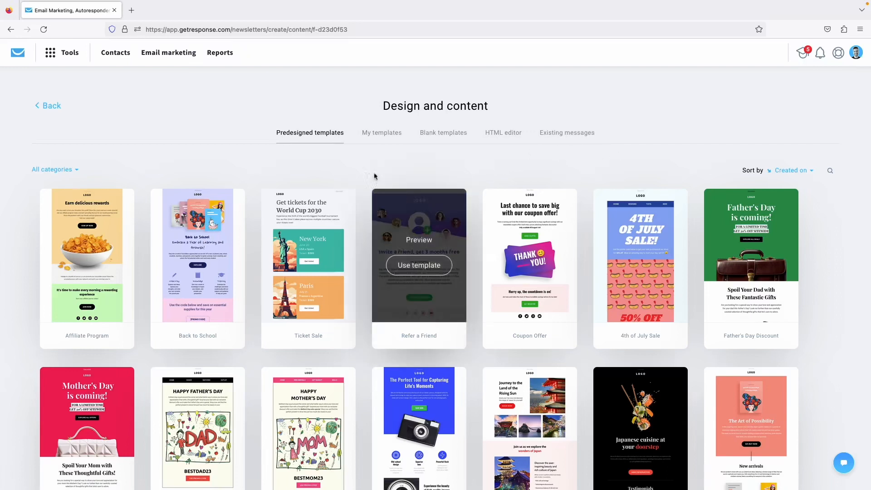
Build the message from the Ticket Sale template.
mouse_move(315, 272)
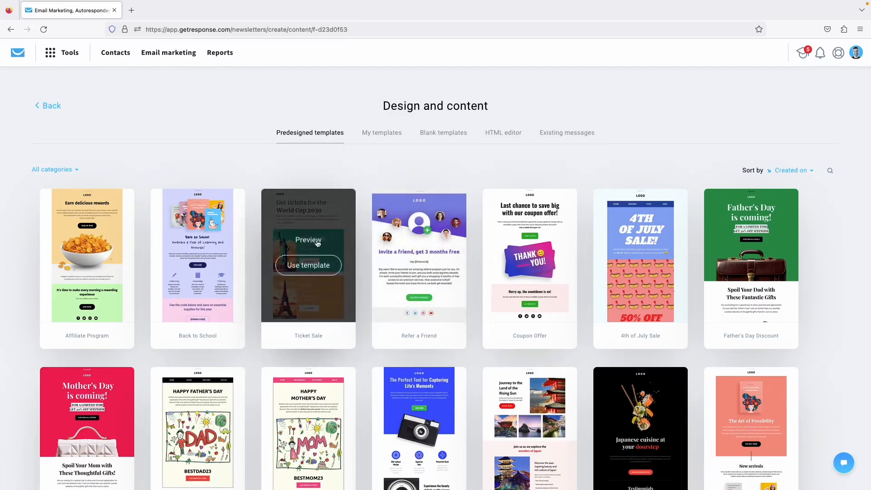
click(304, 266)
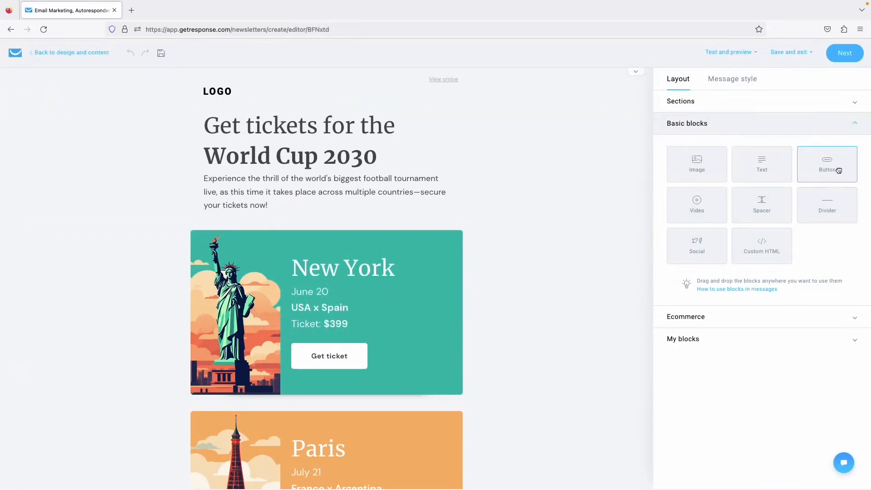
drag(838, 170, 366, 248)
click(759, 156)
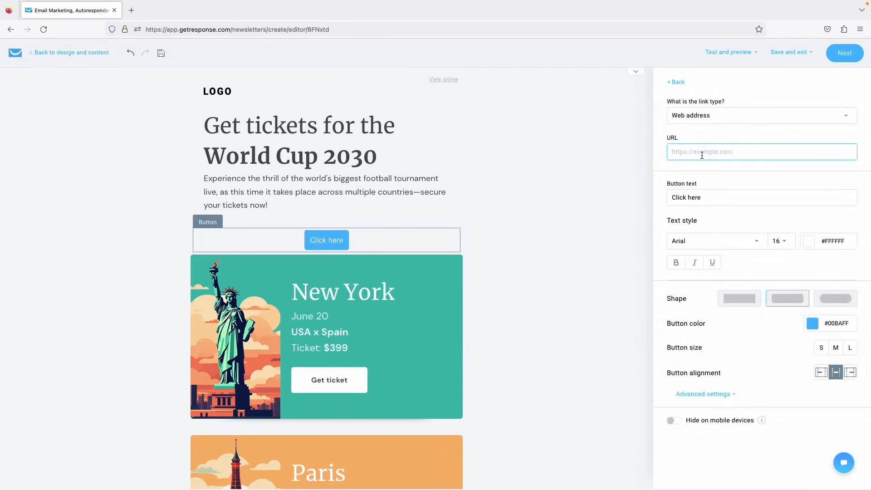
text(www.)
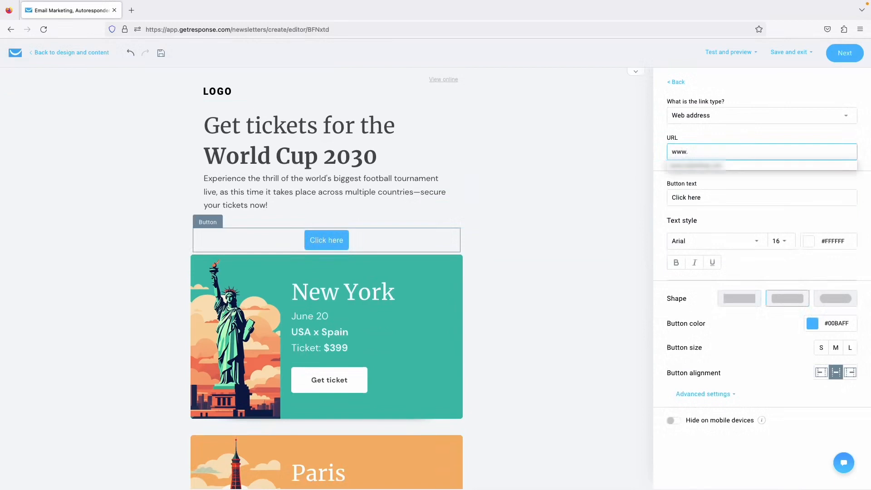
text(getresponse,c)
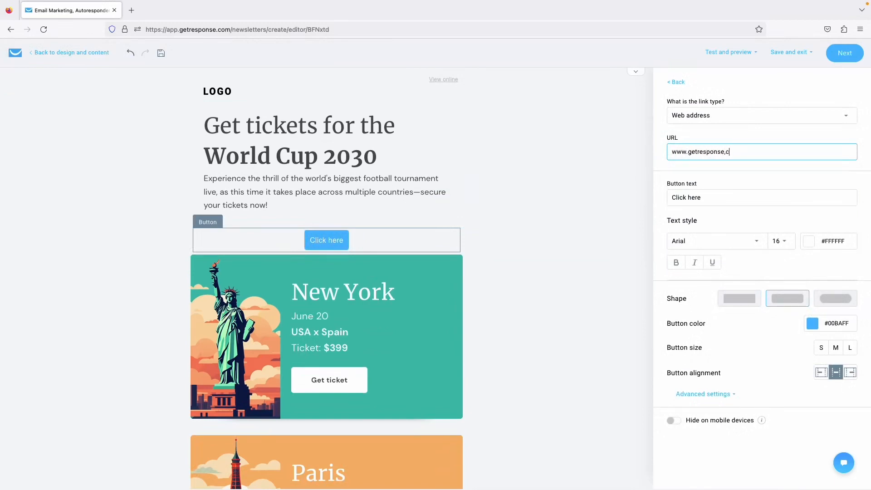
key(BackSpace)
key(BackSpace)
text(.com)
click(700, 175)
Move the Click here button up between heading and paragraph, then delete it.
mouse_move(445, 248)
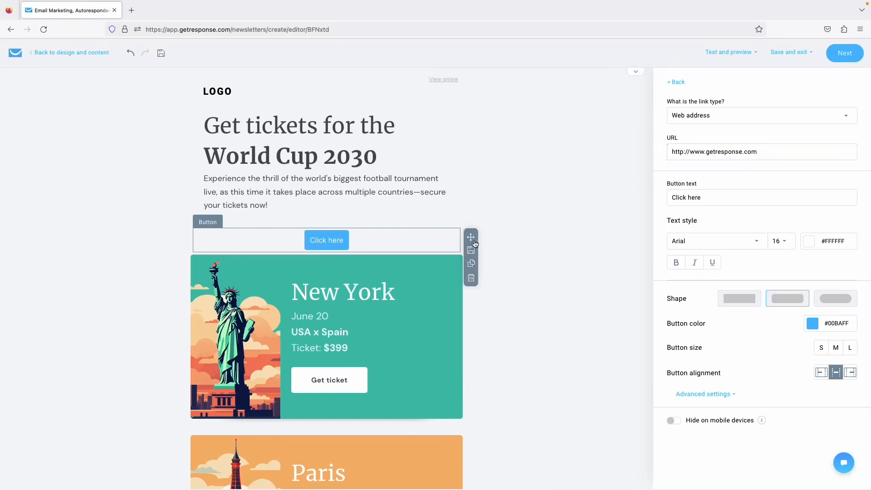
drag(471, 237, 486, 215)
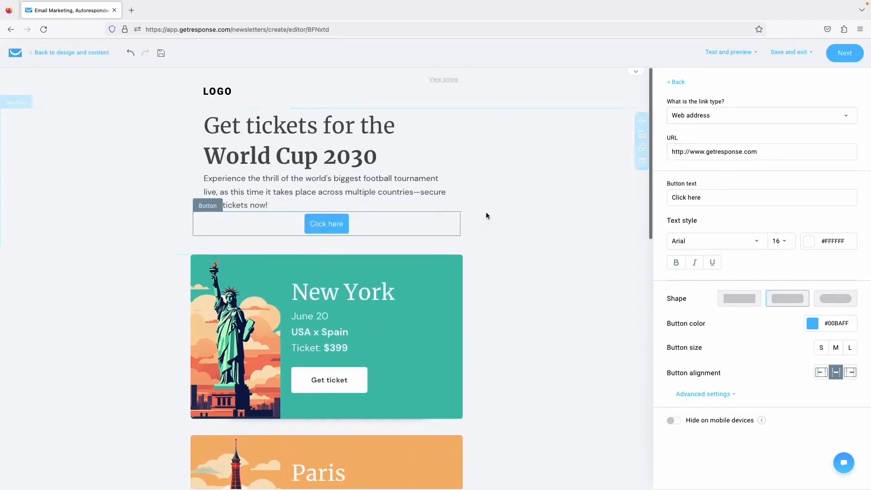
mouse_move(459, 226)
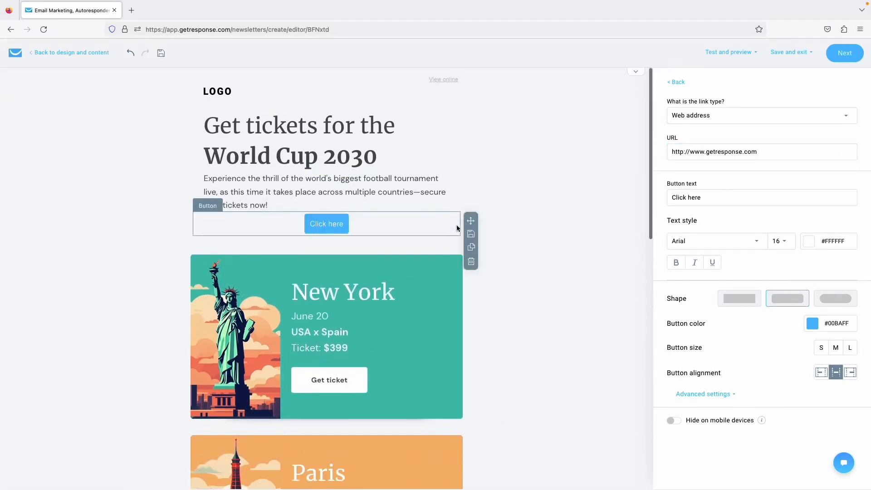
click(471, 263)
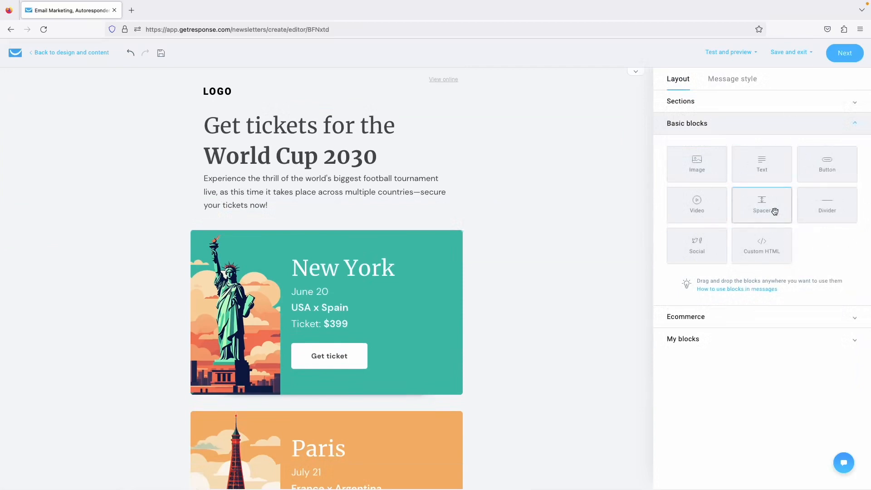
Rewrite the heading to read 'Get the top tips to navigate Lisbon'.
scroll(466, 241, down, 1)
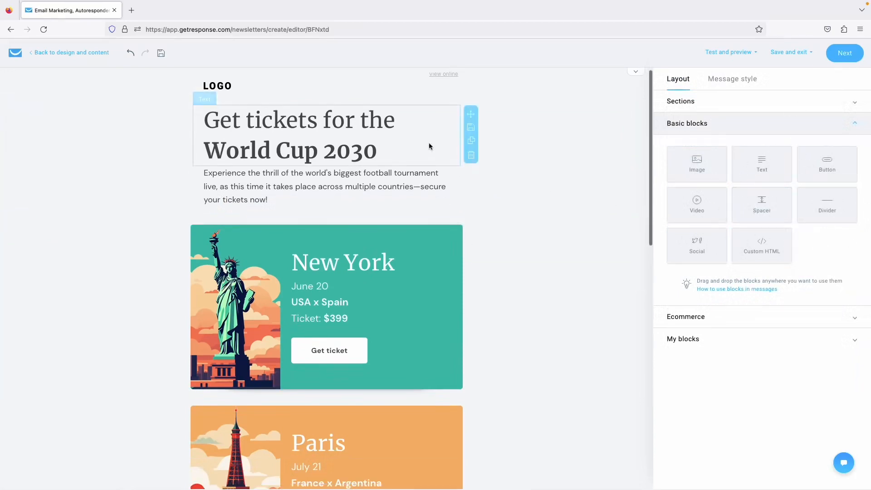
click(429, 146)
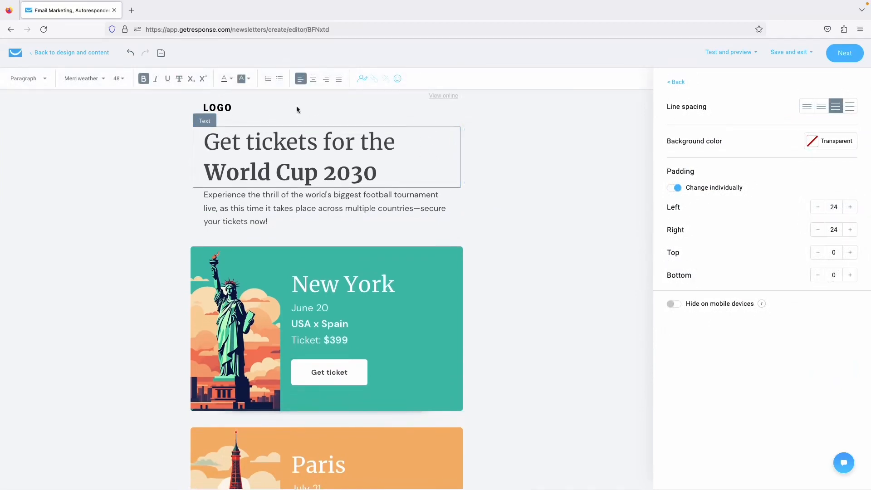
drag(246, 142, 416, 146)
text(the top tips)
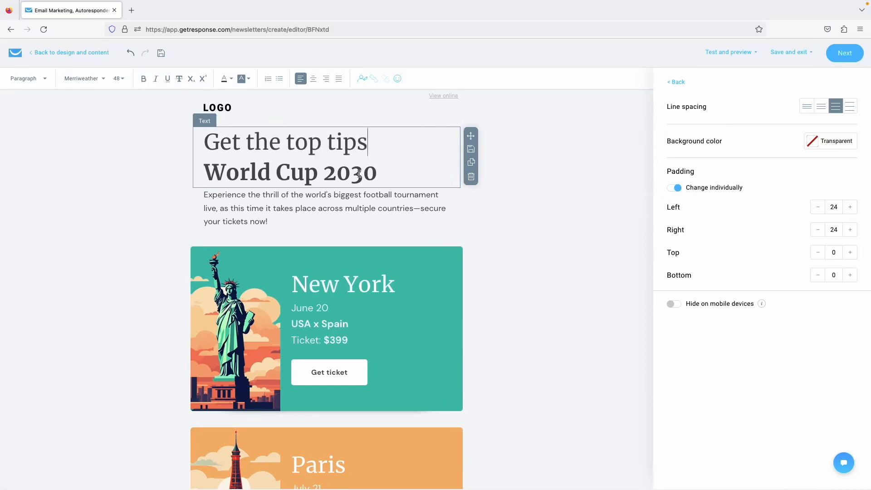
drag(385, 168, 204, 172)
text(to)
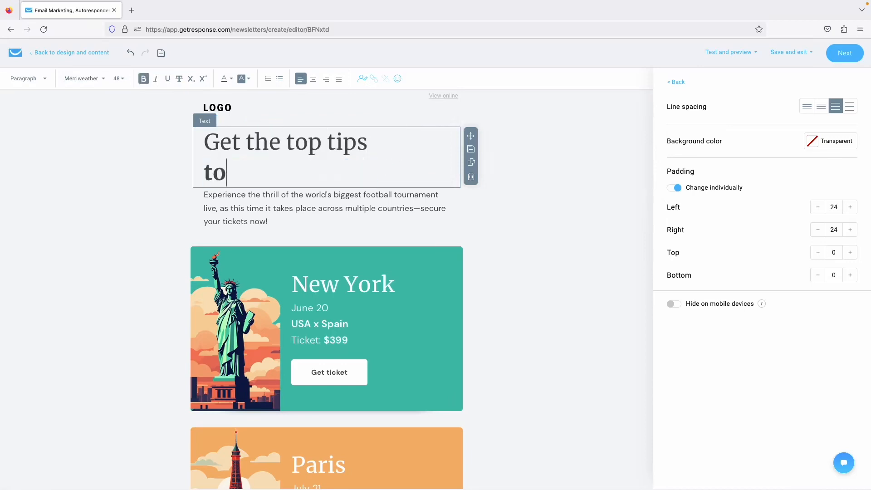
text( navigate Lisbon)
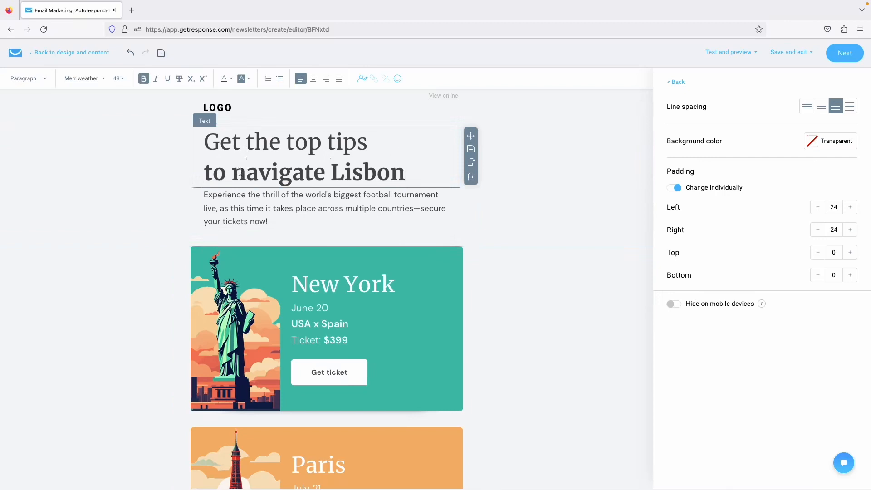
Bold the heading's second line and keep its left padding at 24.
drag(233, 173, 335, 169)
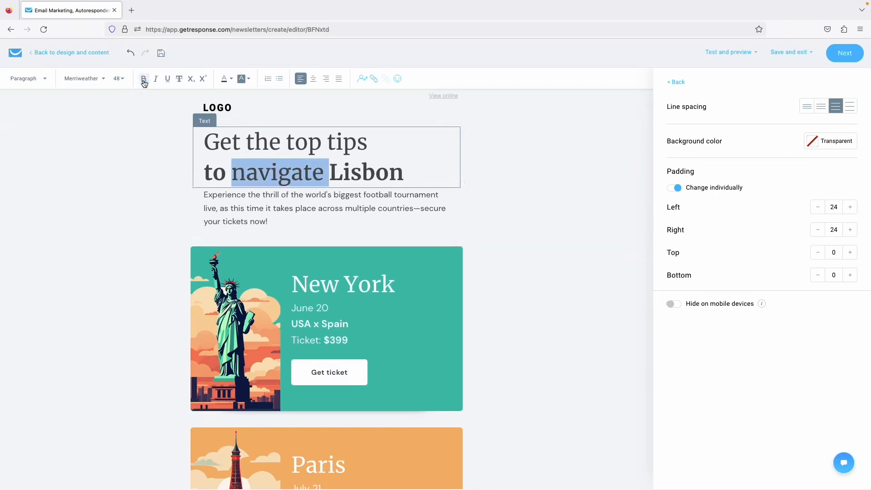
click(93, 82)
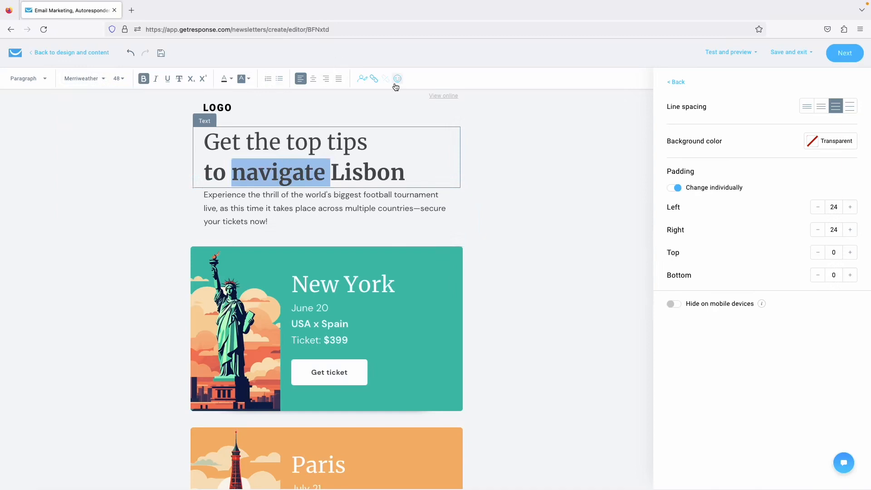
click(818, 209)
click(818, 209)
click(818, 209)
click(850, 207)
click(849, 208)
click(849, 207)
click(406, 172)
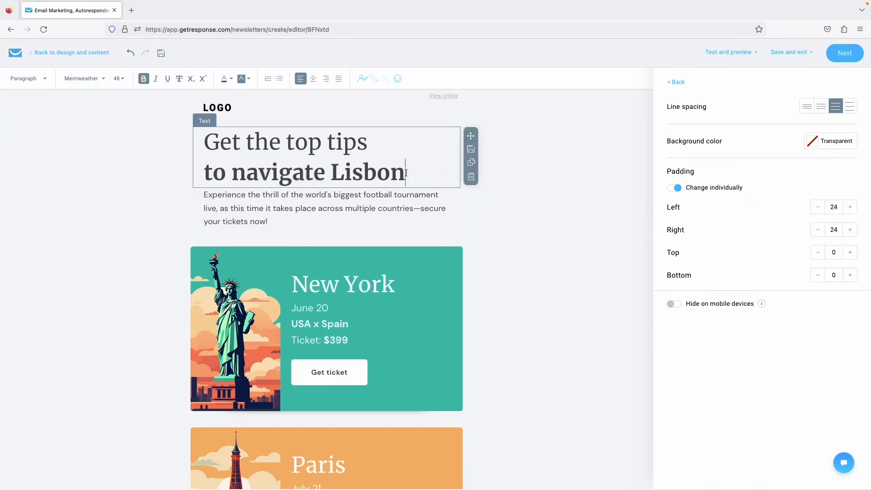
Add a 'Hi firstname,' greeting on its own line before the intro paragraph.
click(204, 196)
double_click(205, 196)
click(267, 199)
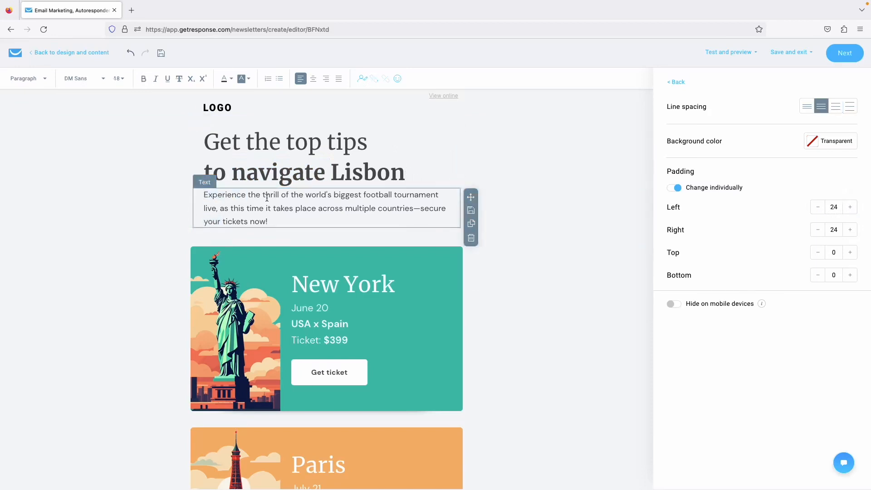
key(Home)
text(Hi)
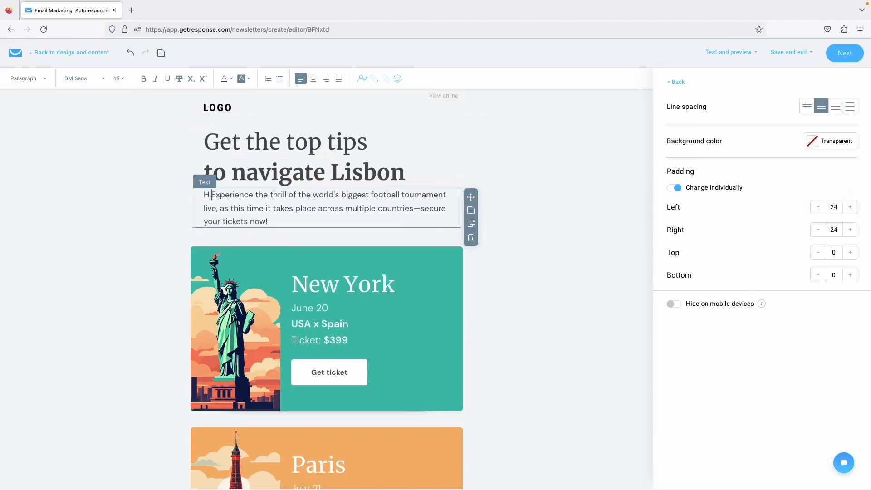
click(362, 80)
text(firstn)
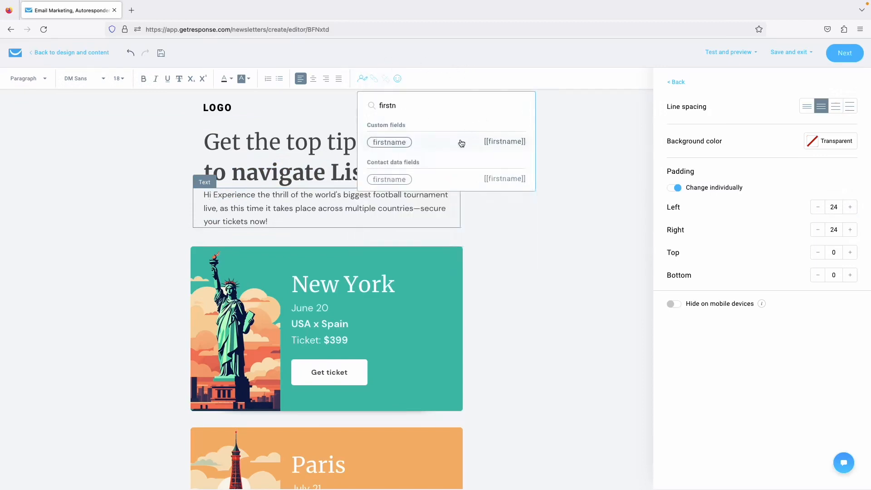
click(461, 144)
text(,)
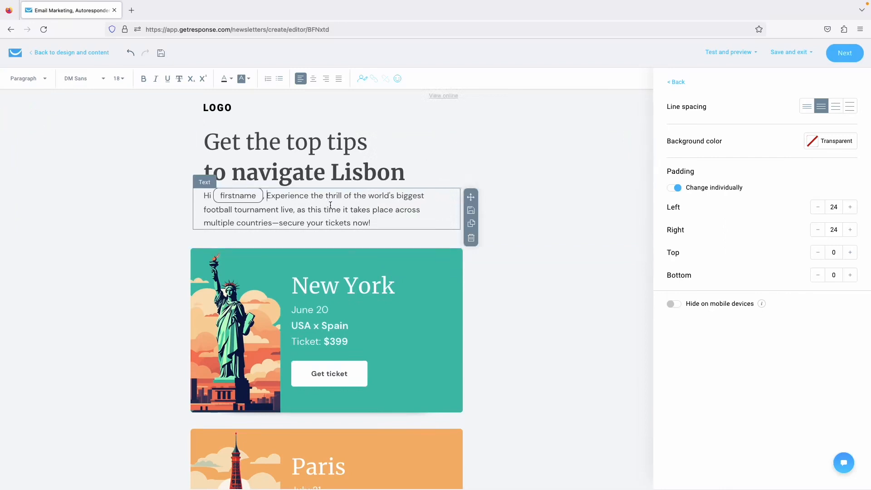
key(Return)
key(Return)
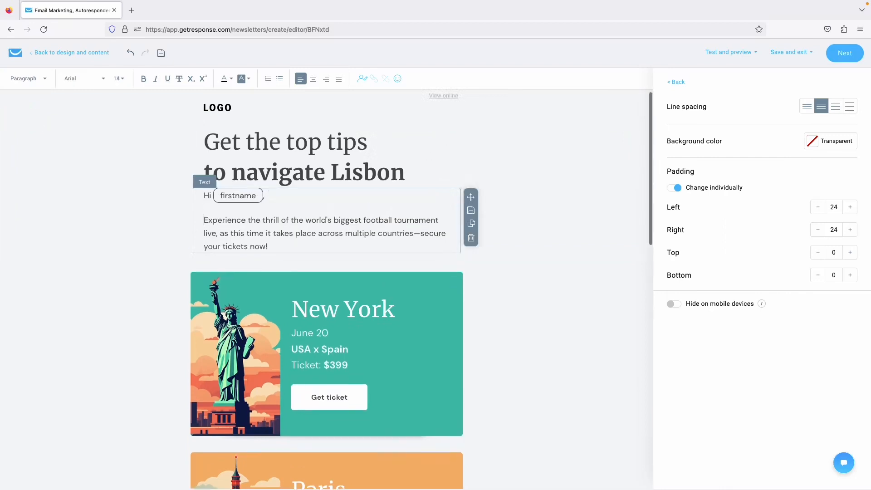
Bring up the settings of the New York 'Get ticket' button.
double_click(233, 220)
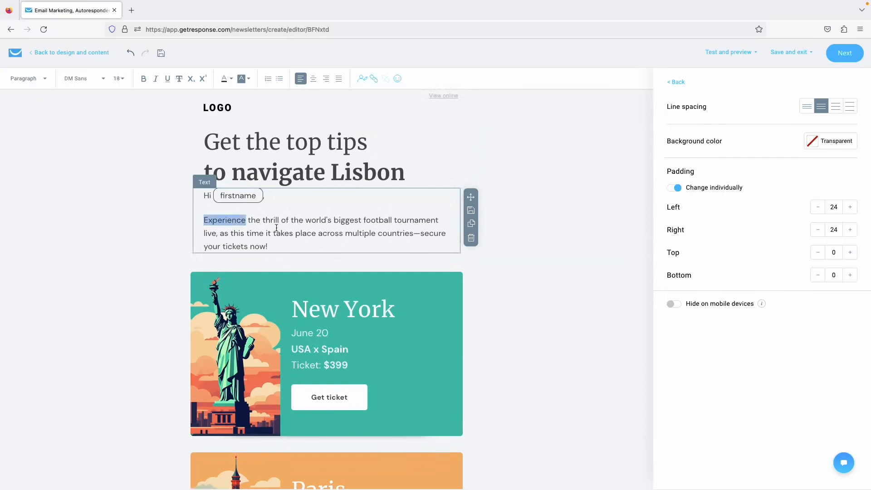
click(275, 233)
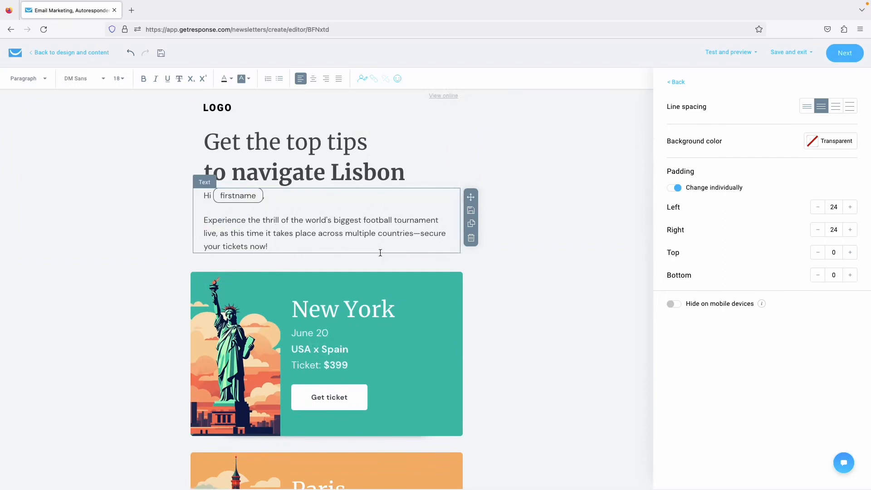
click(129, 260)
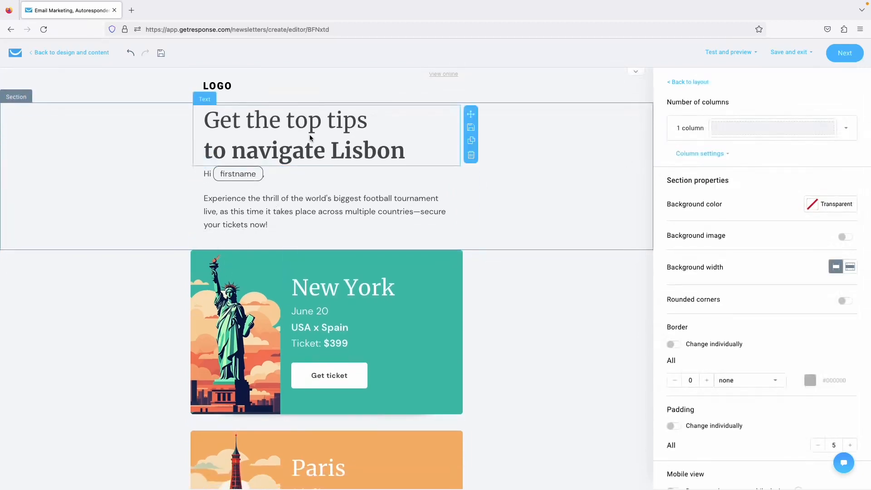
scroll(290, 254, down, 1)
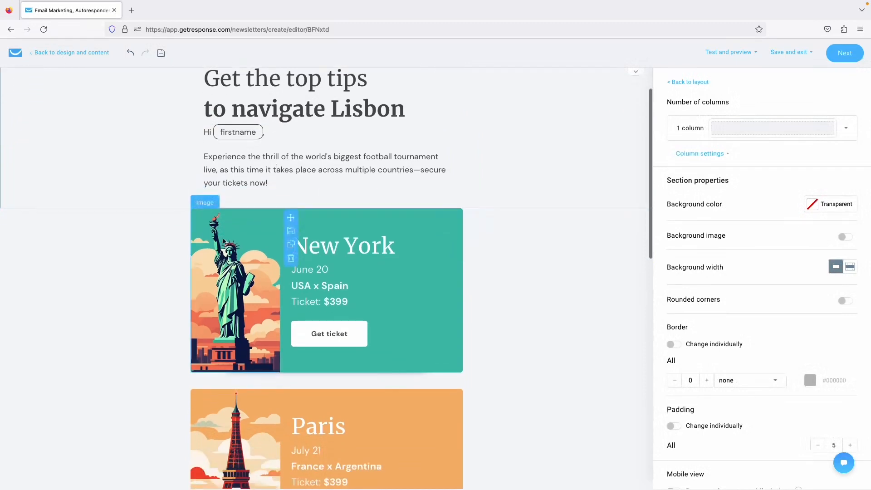
scroll(541, 282, down, 4)
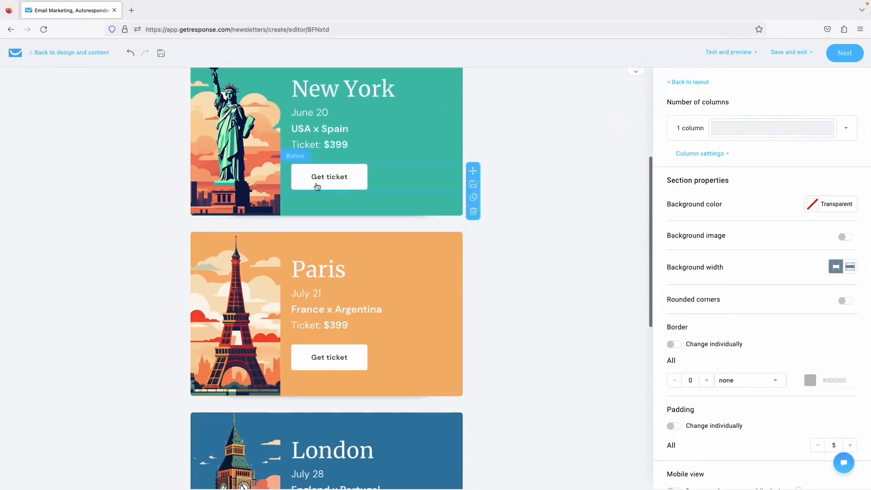
click(334, 180)
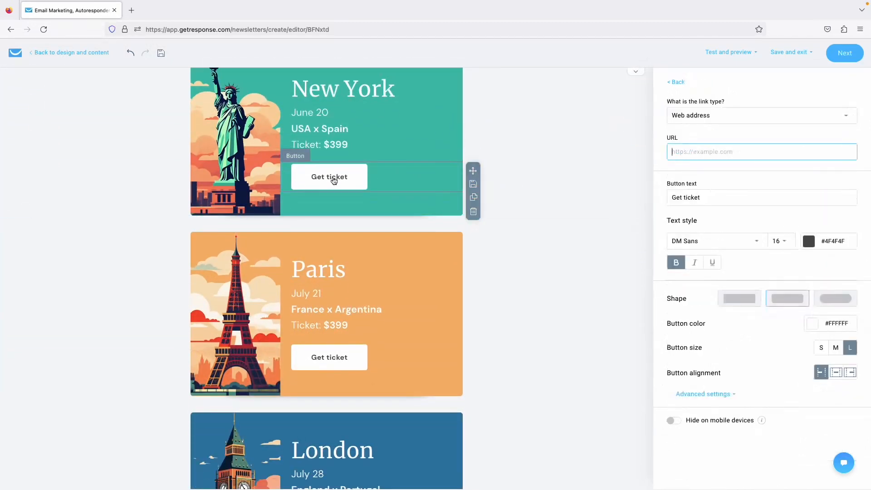
scroll(491, 213, up, 5)
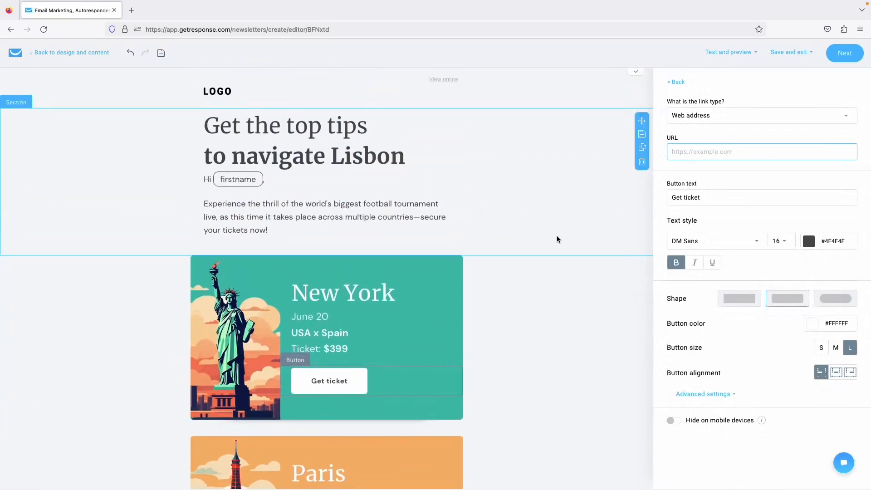
scroll(557, 235, down, 1)
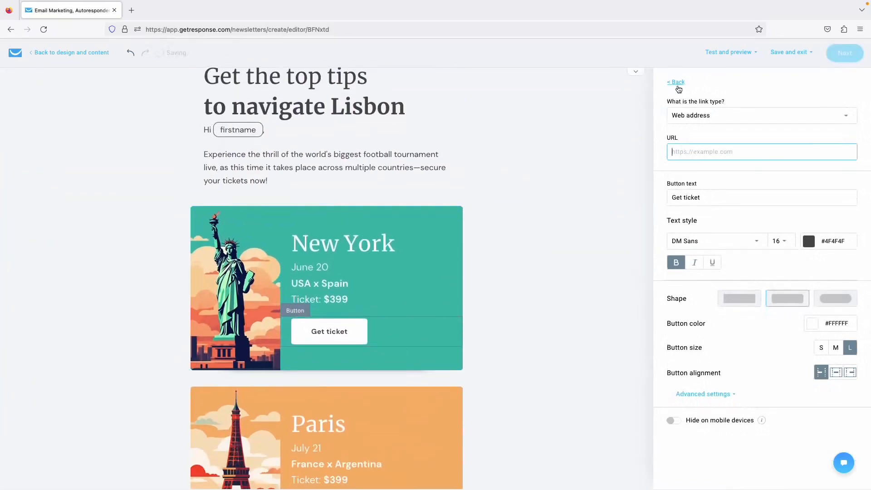
click(675, 84)
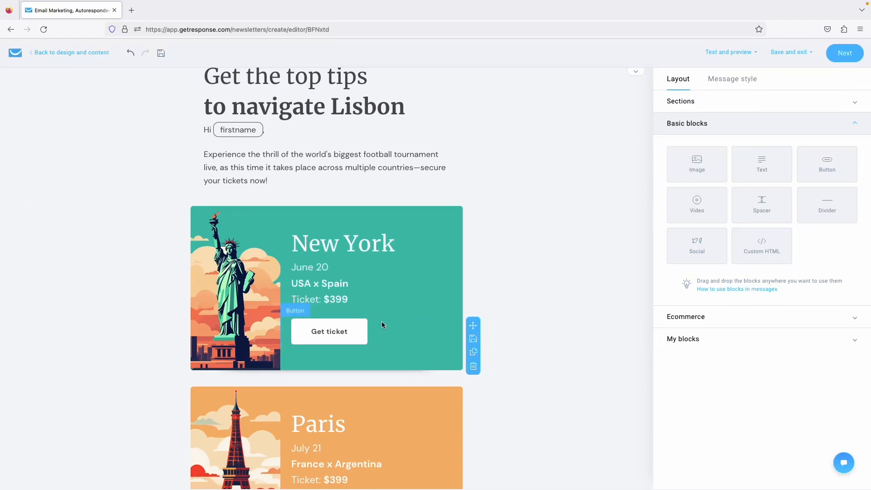
click(344, 344)
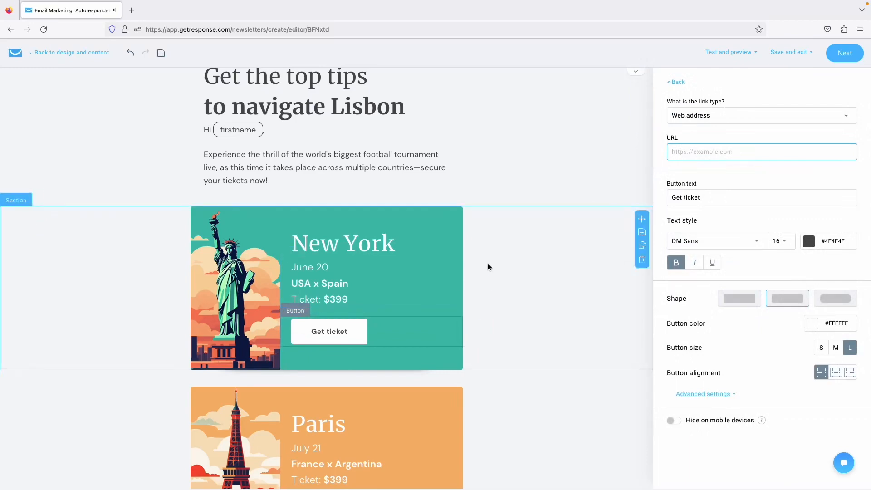
scroll(494, 252, down, 7)
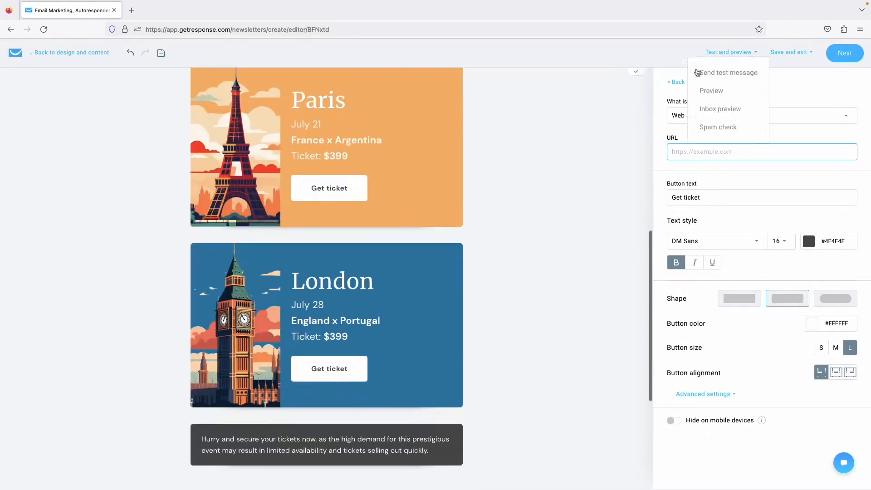
click(675, 82)
scroll(552, 180, up, 7)
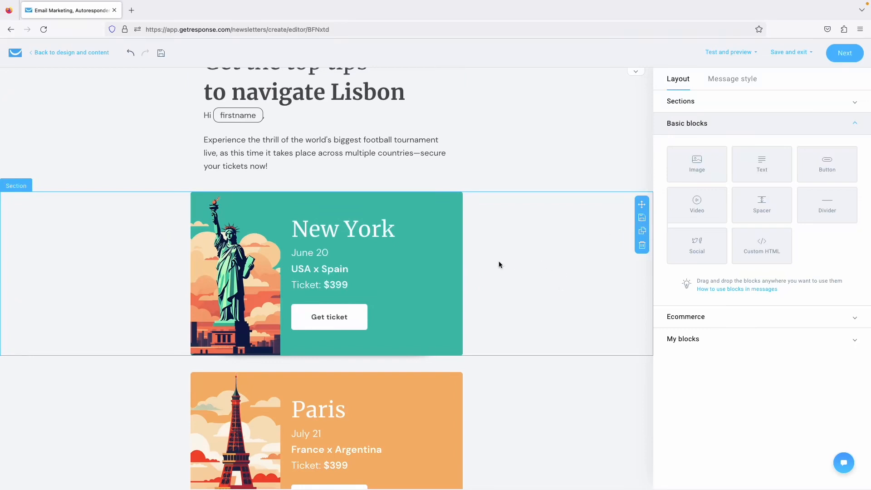
Save the New York section as a custom block named 'Signature'.
click(642, 218)
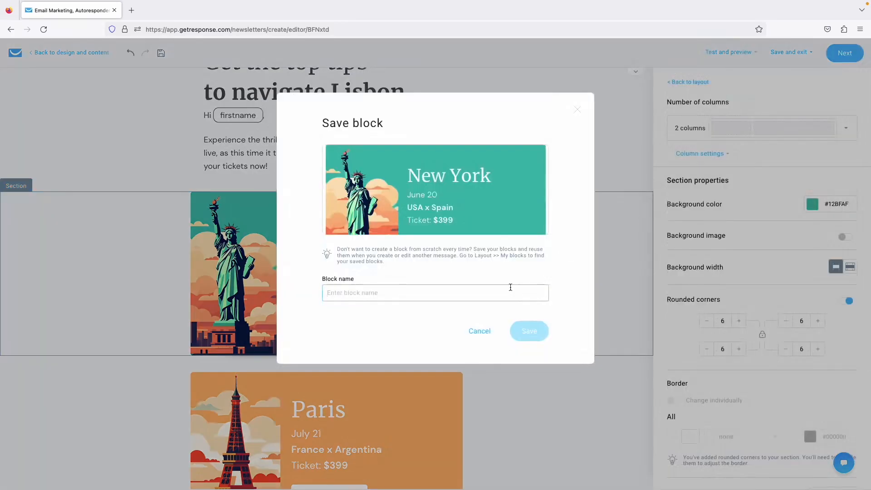
text(Signature)
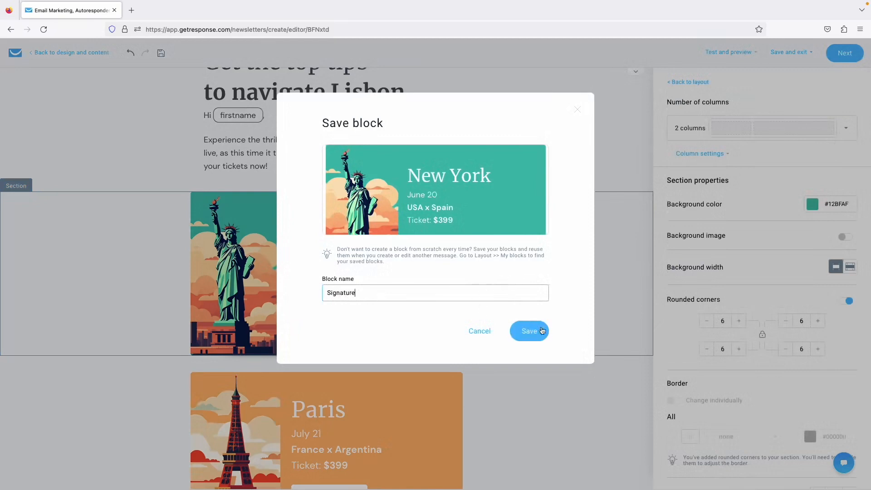
click(542, 330)
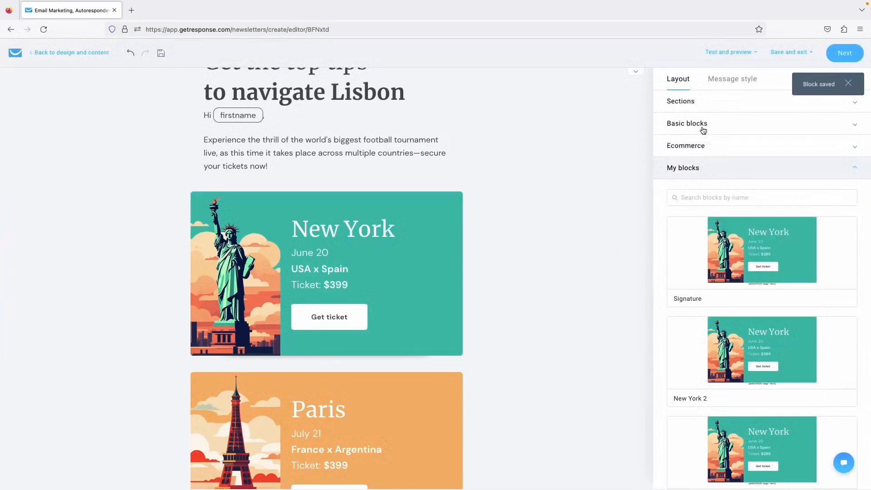
Insert the saved New books 2 block below the New York section.
click(702, 131)
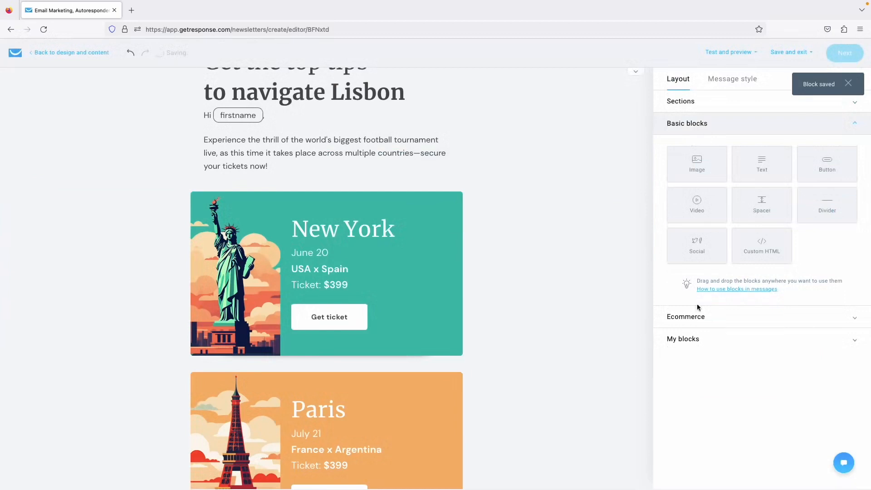
click(691, 340)
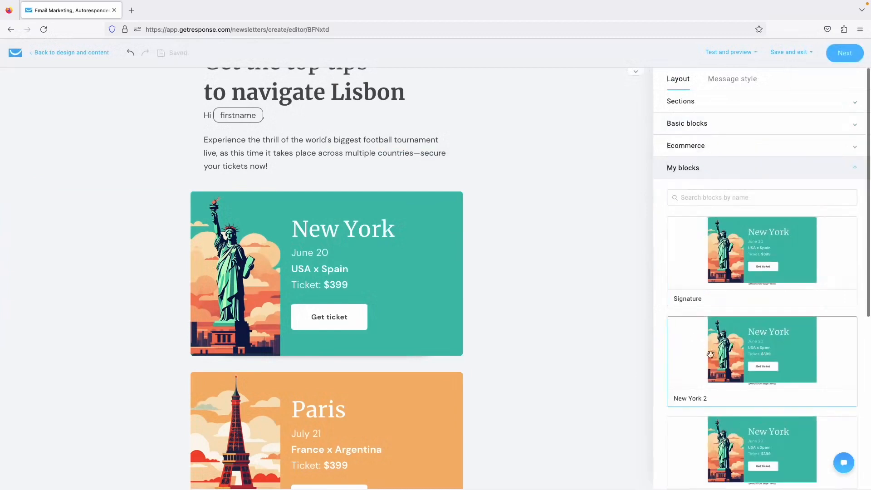
scroll(747, 277, down, 5)
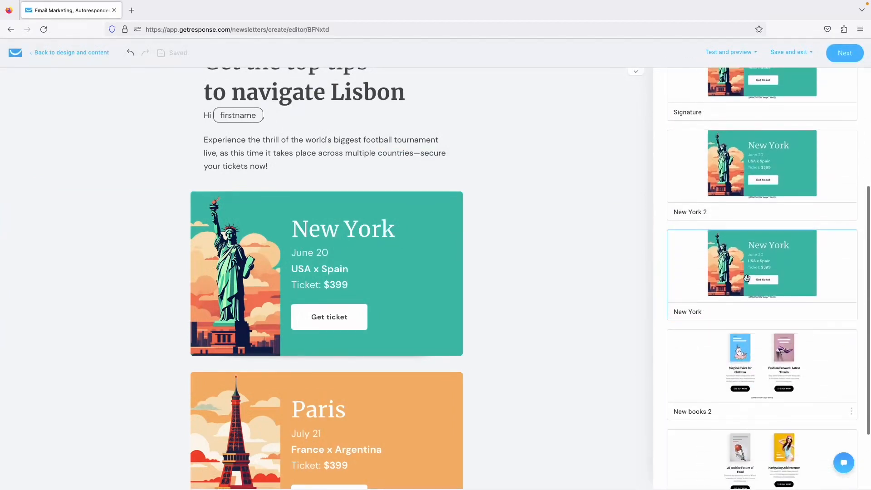
drag(768, 365, 367, 374)
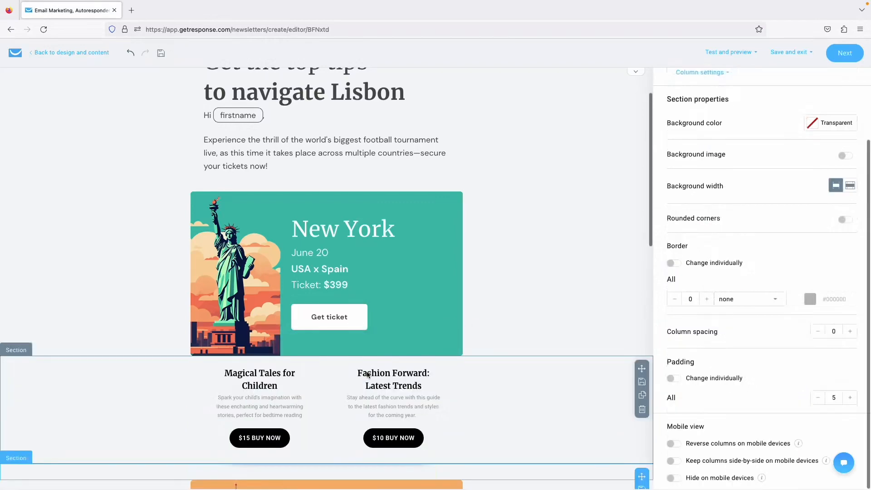
Delete the inserted two-book BUY NOW section and show the Basic blocks list again.
scroll(367, 374, down, 4)
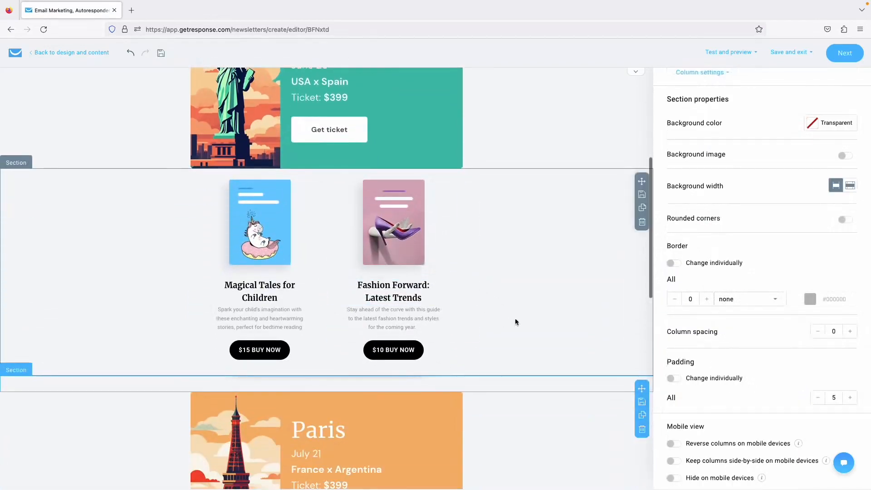
click(642, 222)
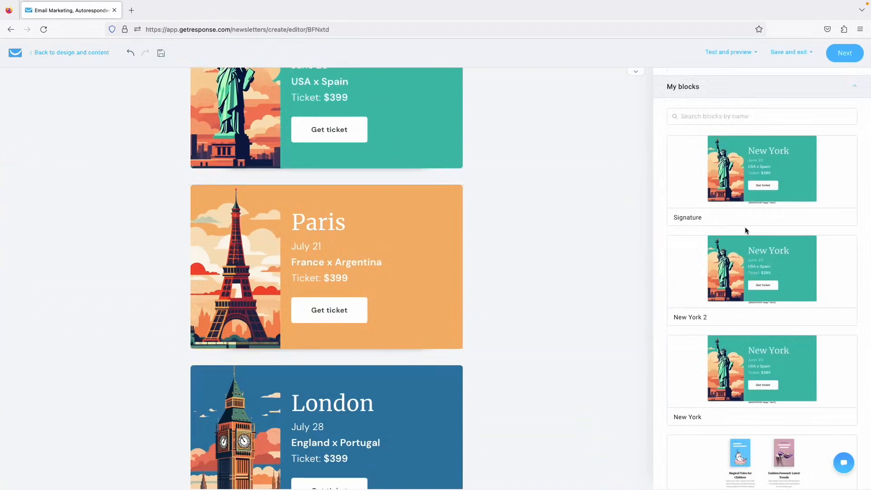
scroll(745, 227, up, 2)
click(751, 124)
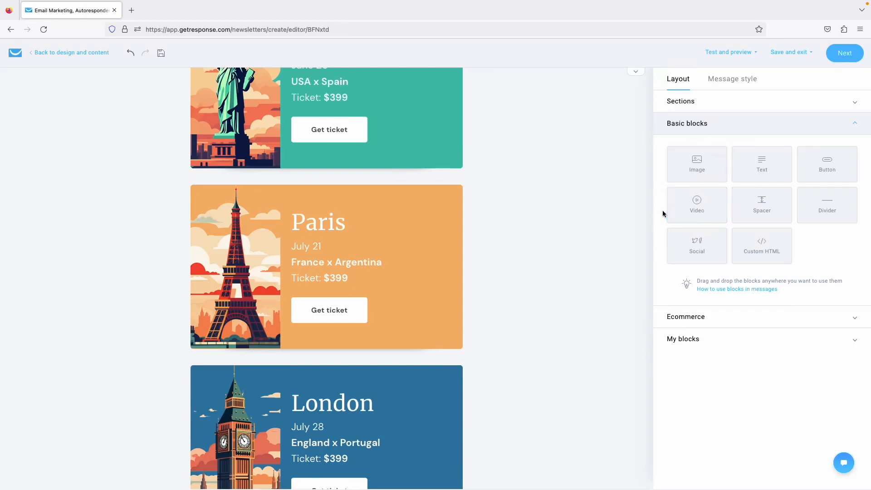
scroll(544, 311, down, 1)
scroll(568, 284, up, 7)
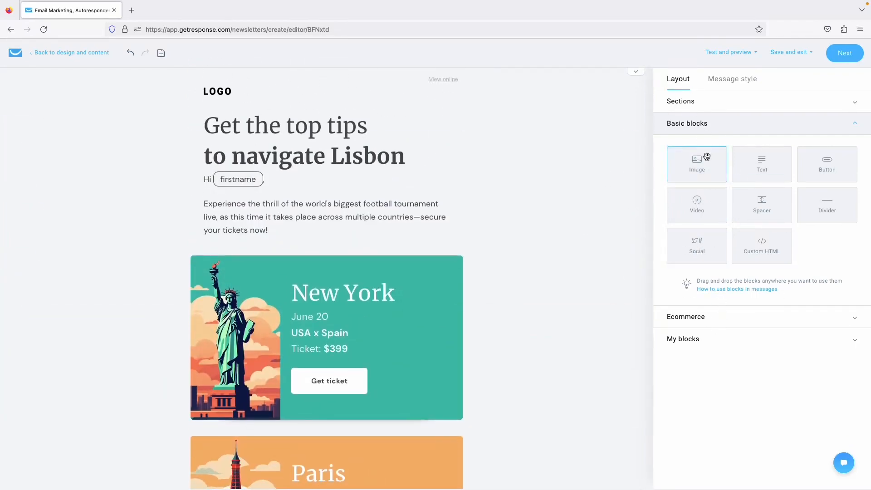
Add a one-column section under the logo containing an Image block and a Video block.
click(704, 103)
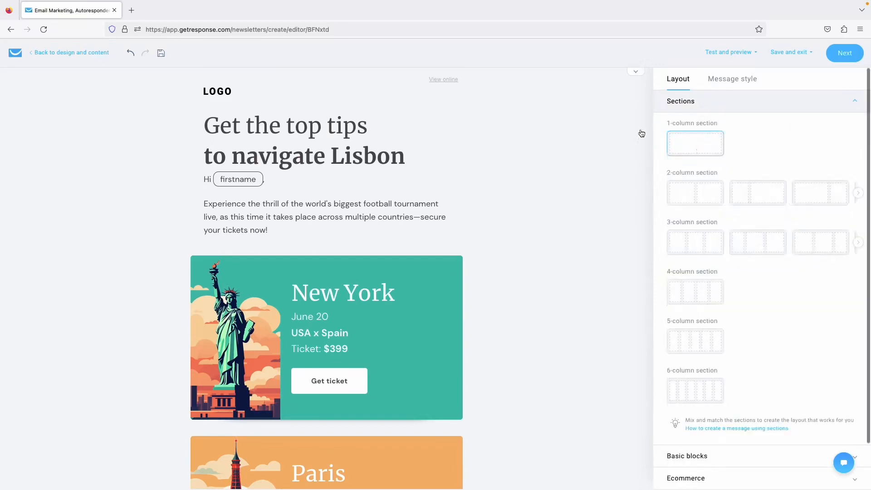
drag(641, 133, 473, 133)
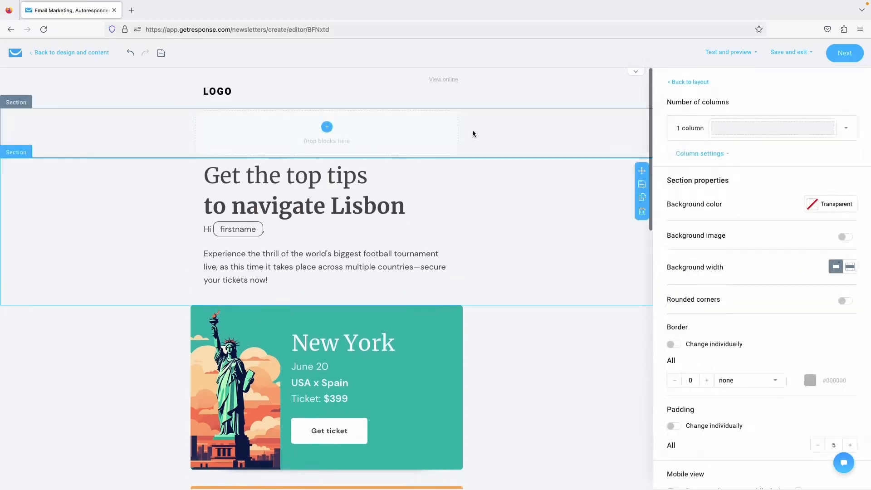
click(690, 82)
drag(697, 173, 437, 136)
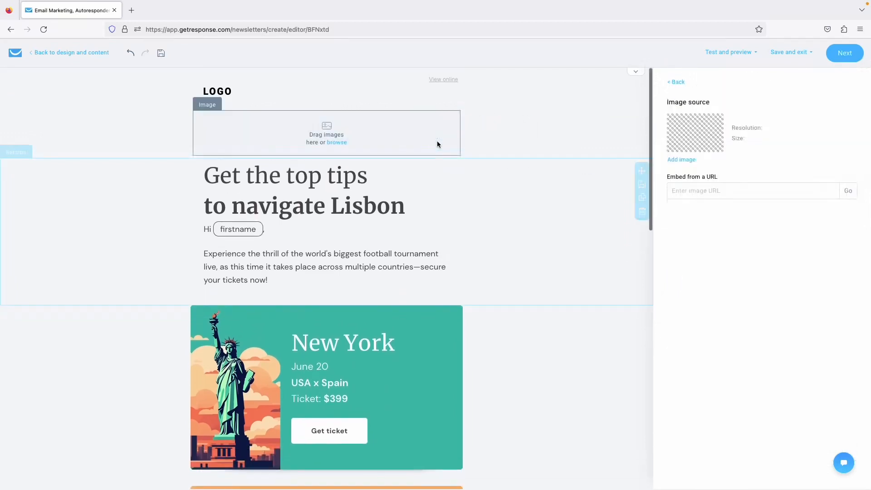
click(675, 82)
drag(694, 200, 451, 164)
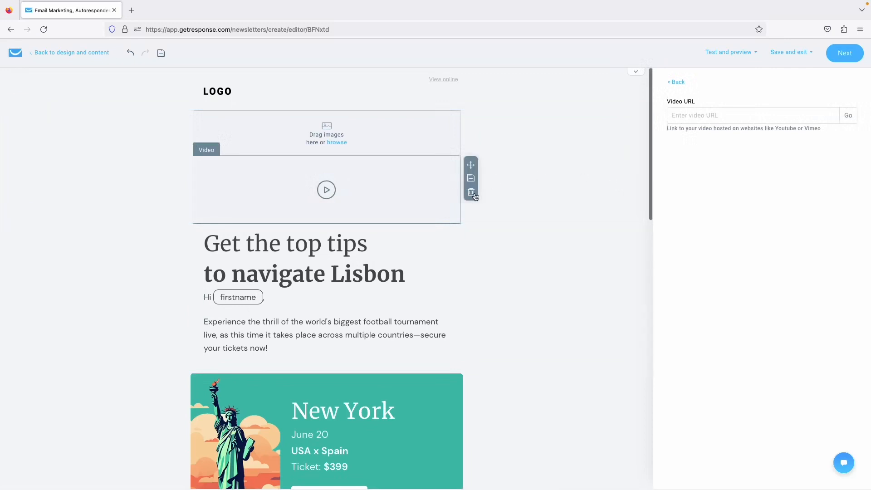
Delete the video block, image block and empty section, then select the Lisbon heading section.
click(470, 196)
click(470, 163)
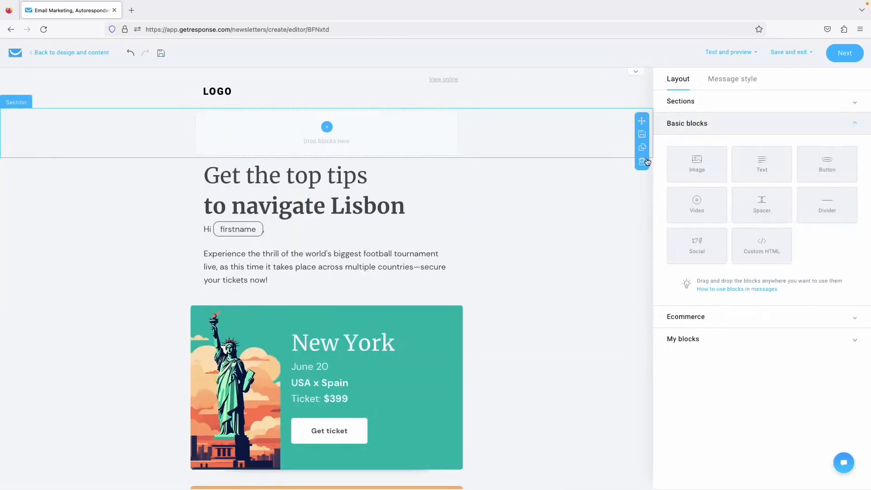
click(647, 162)
click(609, 150)
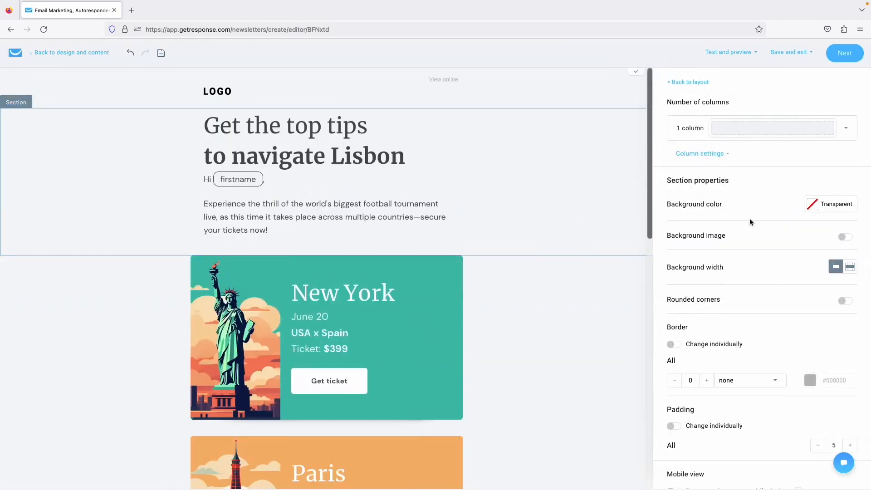
Give the Lisbon heading section a light grey background stretched to full width.
scroll(749, 219, down, 2)
scroll(749, 219, up, 2)
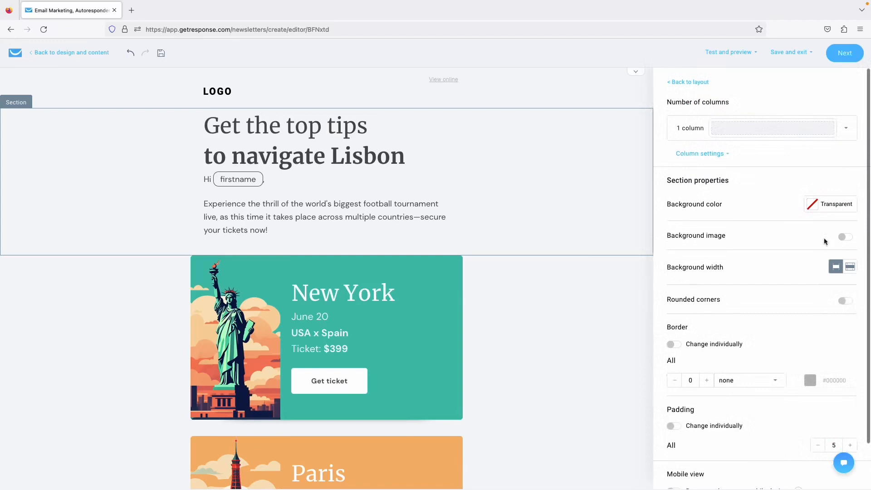
click(813, 211)
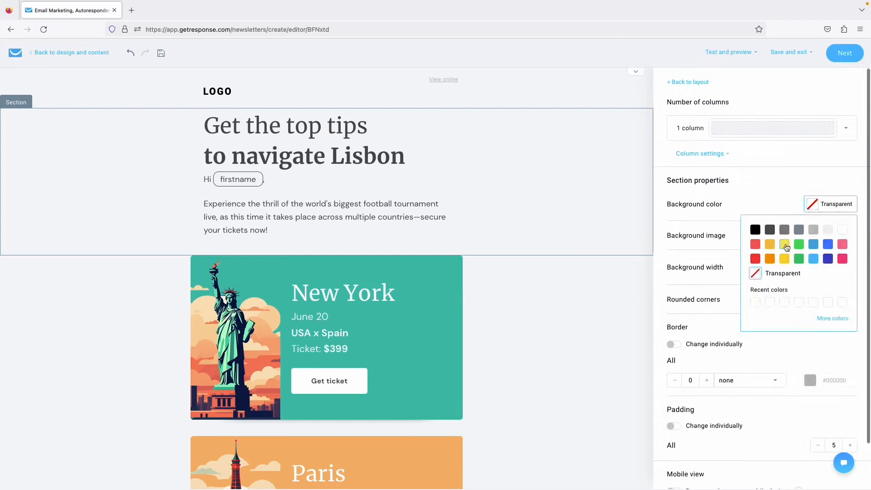
click(828, 230)
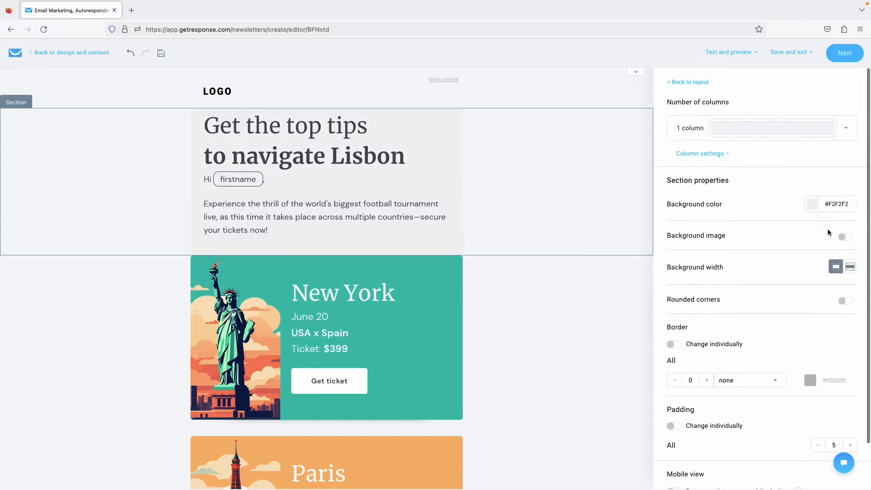
click(849, 268)
click(831, 269)
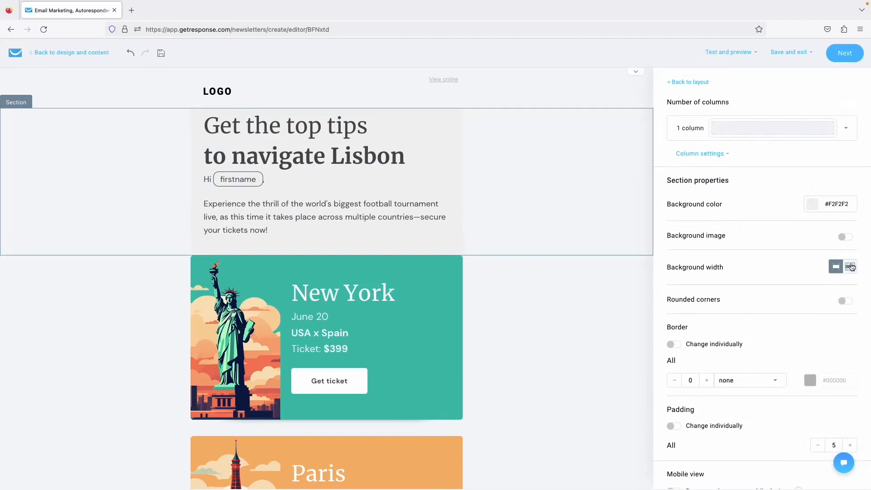
click(851, 267)
Remove the grey background, select the logo header and close the section settings.
click(812, 208)
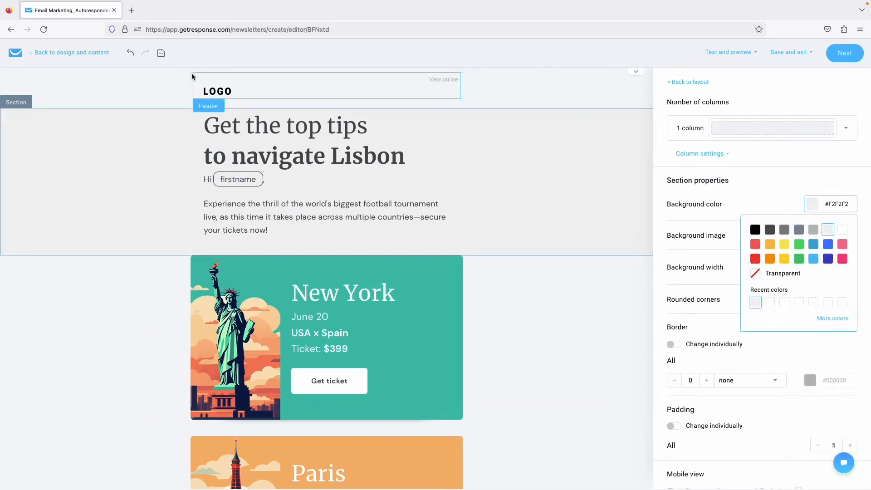
click(167, 83)
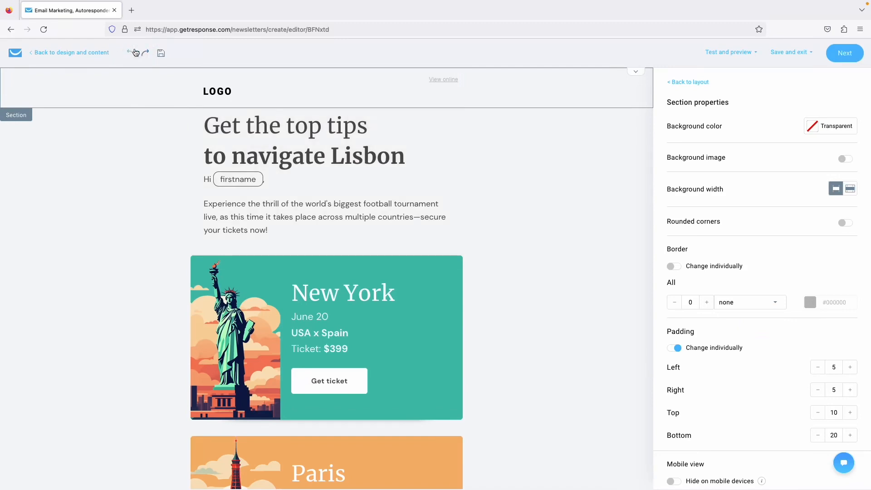
click(687, 82)
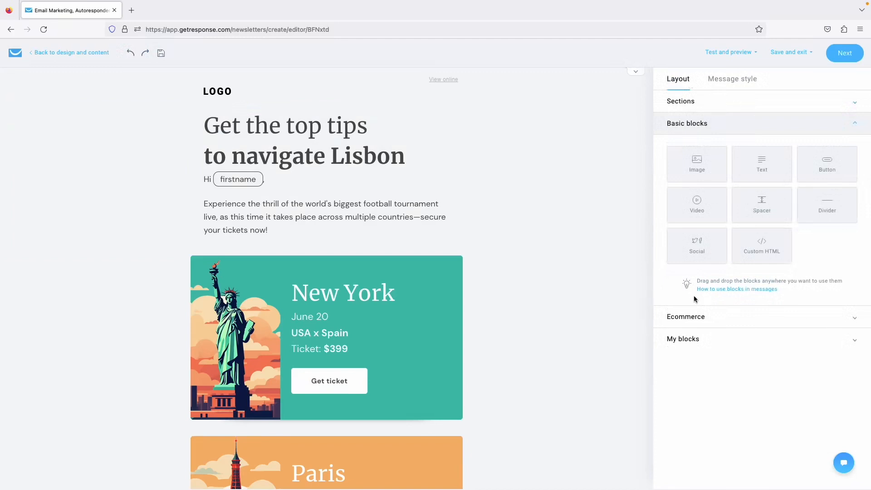
Set the whole email's background colour to green in Message style.
click(717, 81)
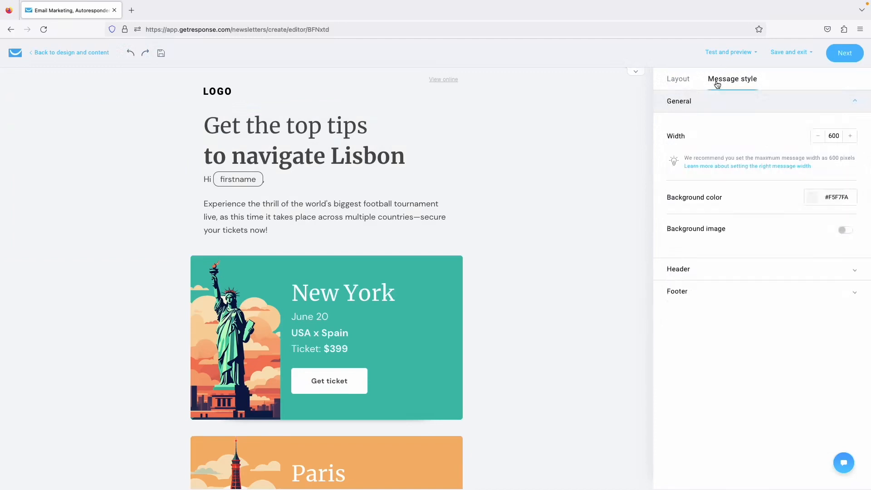
click(811, 197)
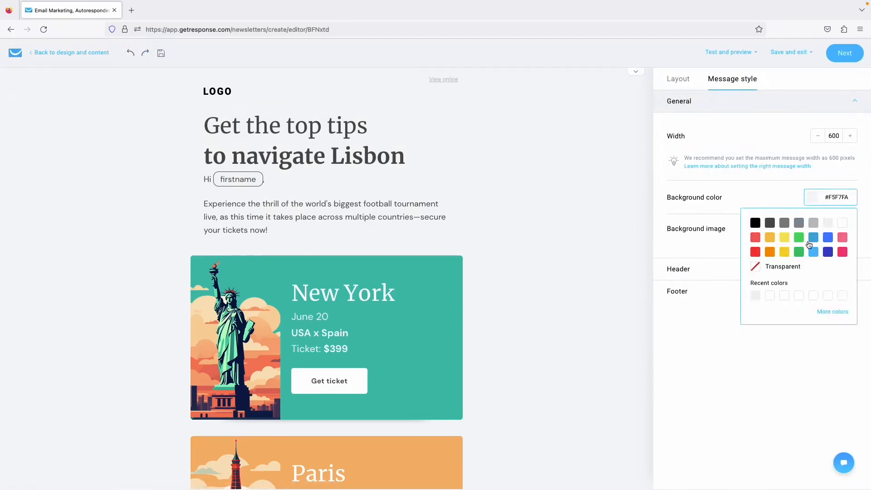
click(799, 251)
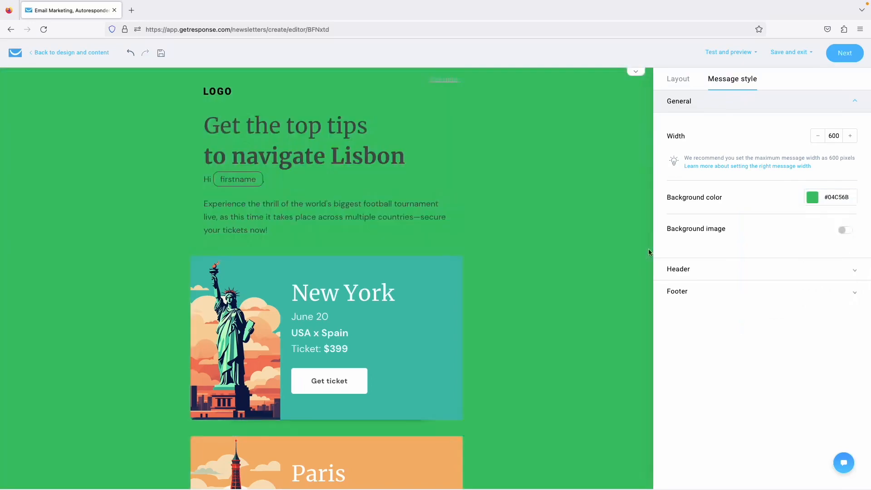
scroll(598, 244, down, 10)
scroll(597, 244, up, 10)
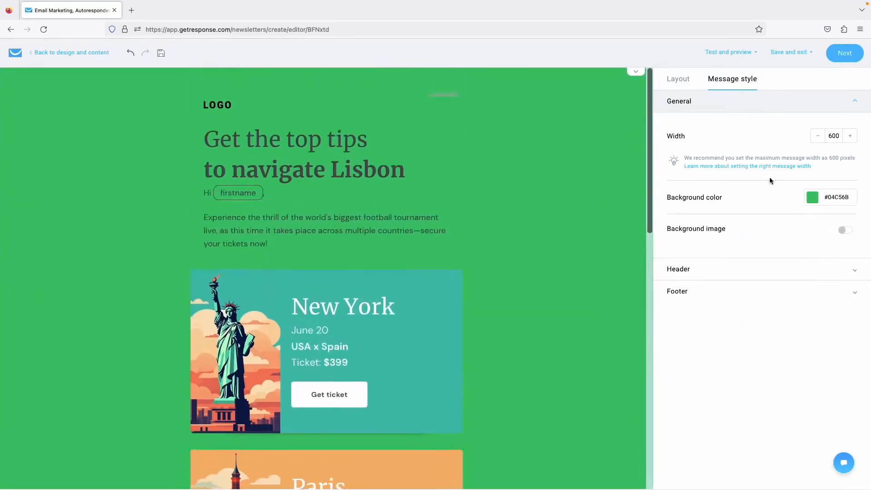
Change the email background to the custom light green #B0F3D5.
click(811, 197)
click(836, 312)
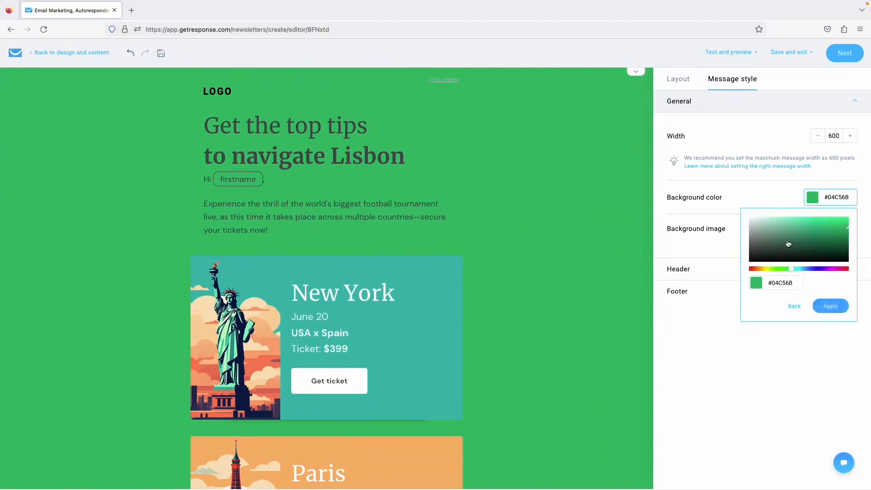
drag(788, 244, 776, 218)
click(830, 305)
scroll(535, 292, down, 10)
scroll(536, 294, up, 10)
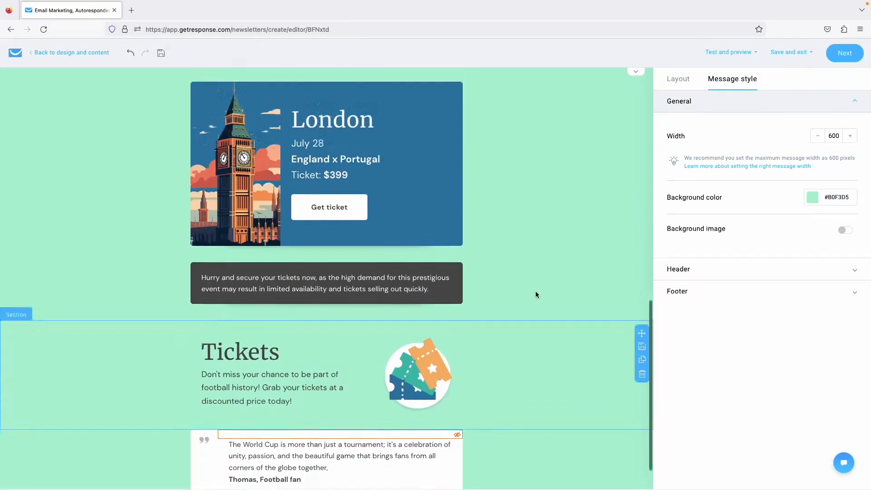
Undo the background back to #F5F7FA and expand the Header logo settings.
click(131, 53)
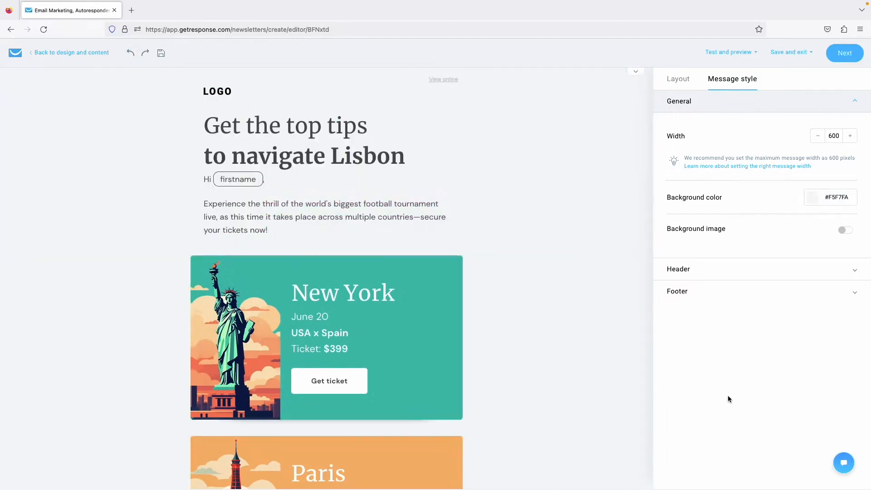
click(703, 273)
scroll(741, 331, down, 5)
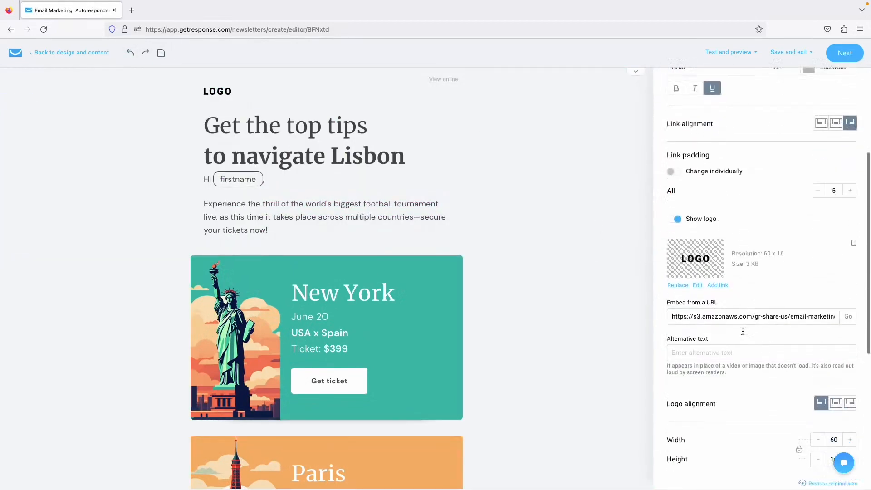
Search the GIF library for 'travel sticker' and pick the Traveling Around The World globe sticker as the logo.
scroll(737, 319, up, 3)
click(675, 352)
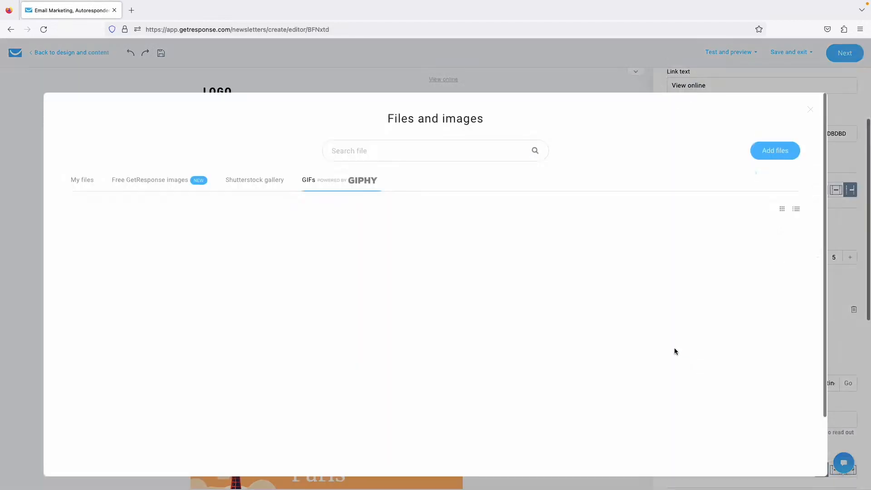
click(370, 153)
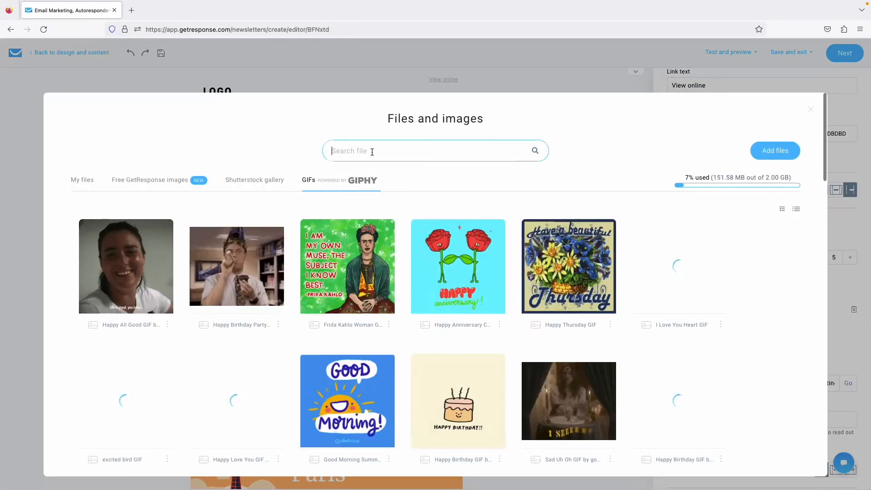
text(tr)
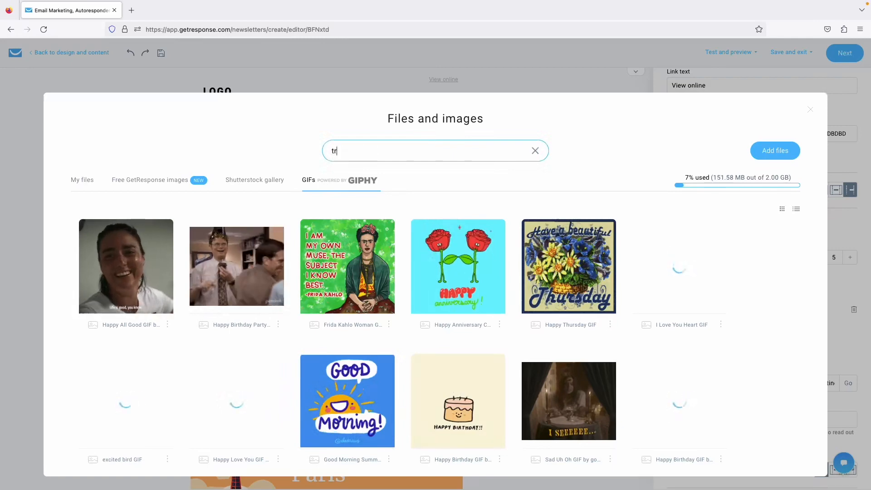
text(avel sticker)
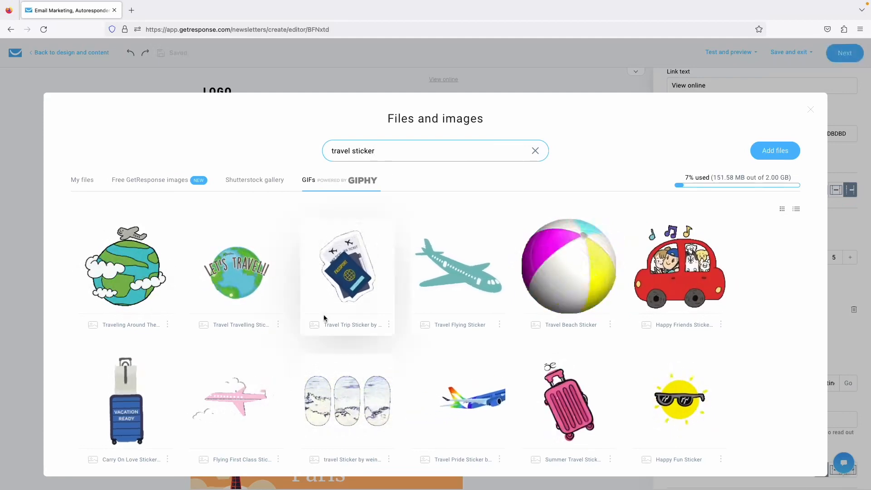
mouse_move(129, 279)
click(126, 275)
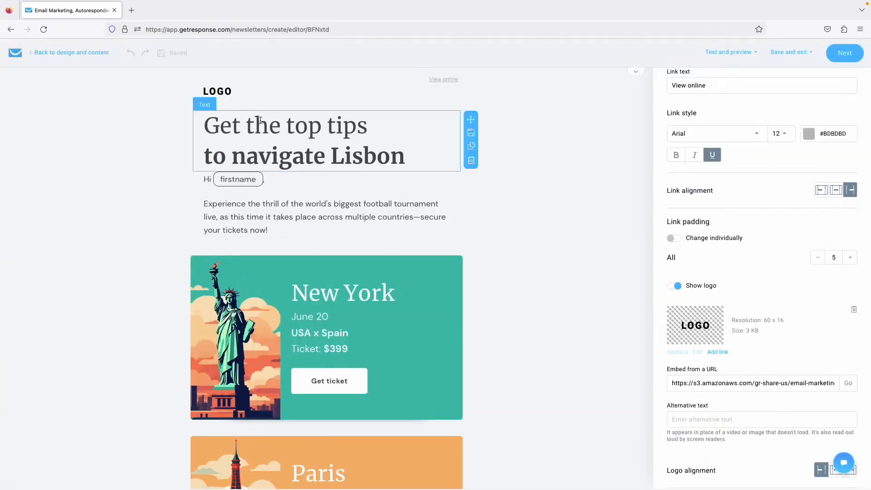
Set the travel sticker logo's width to 100, giving 100 by 98.
scroll(792, 324, down, 2)
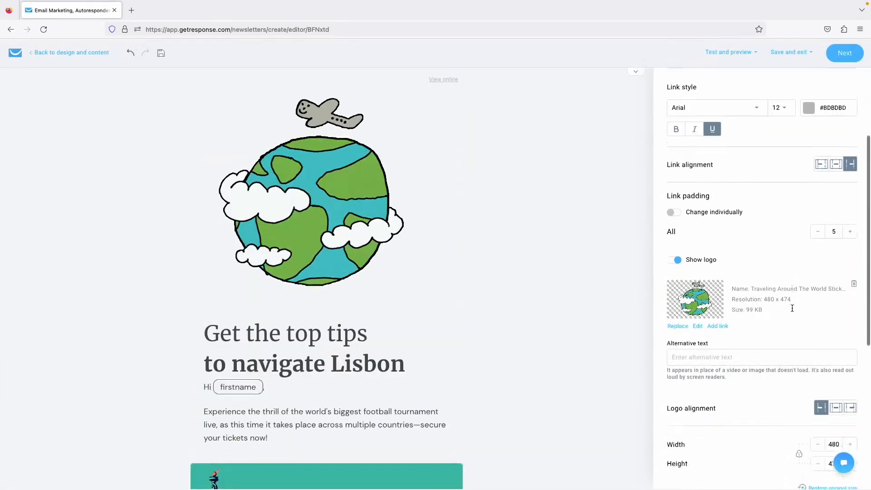
double_click(834, 400)
text(100)
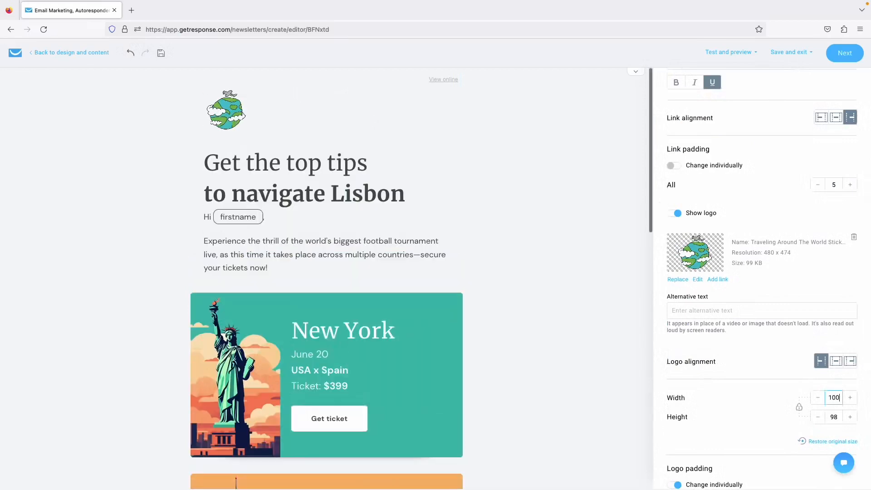
Review the New York and Lisbon heading section settings, then return to the content blocks.
double_click(548, 317)
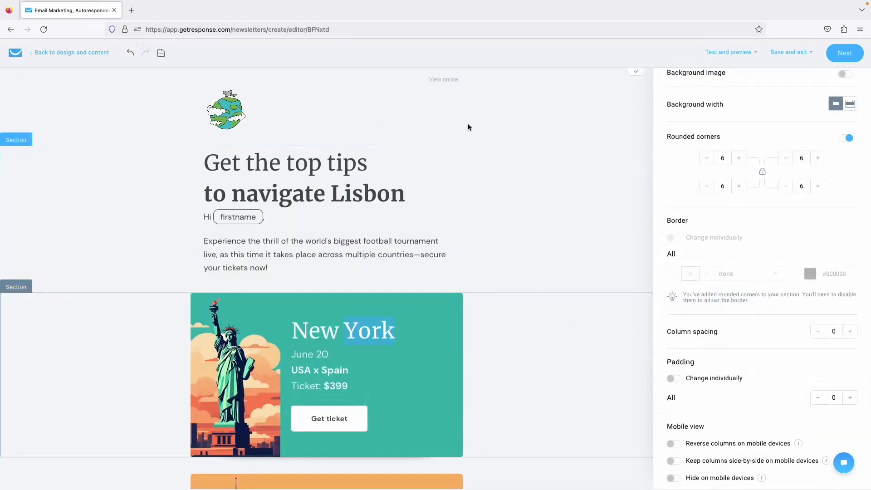
click(509, 245)
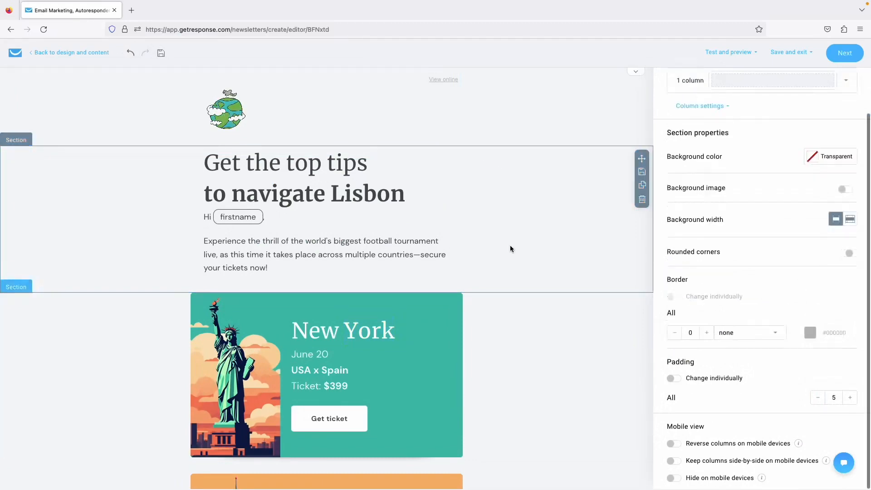
scroll(538, 257, down, 4)
scroll(539, 256, down, 1)
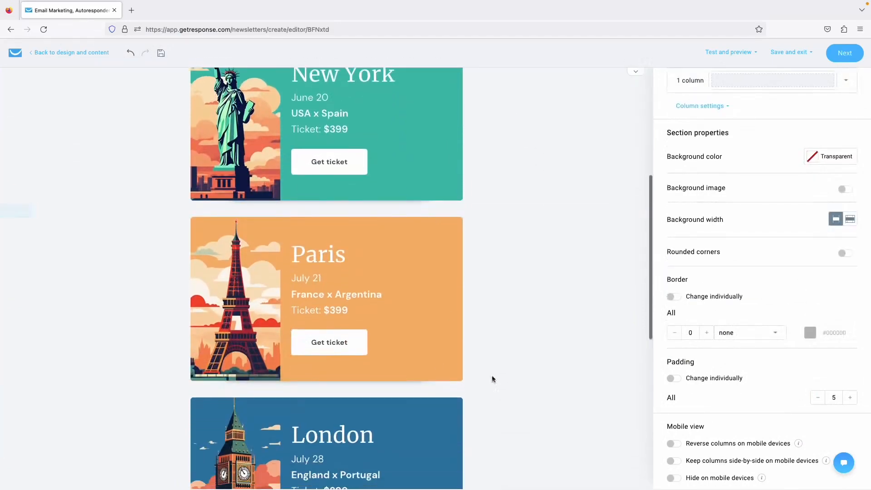
scroll(565, 273, up, 5)
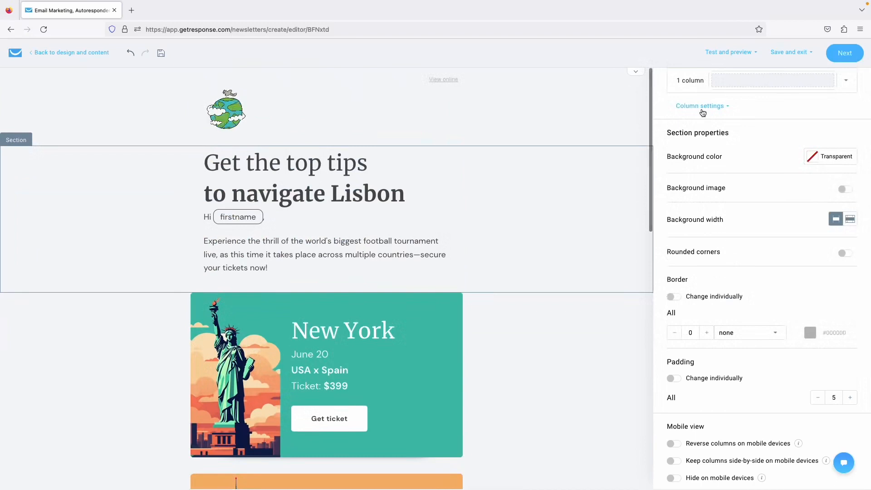
scroll(702, 109, up, 2)
click(694, 82)
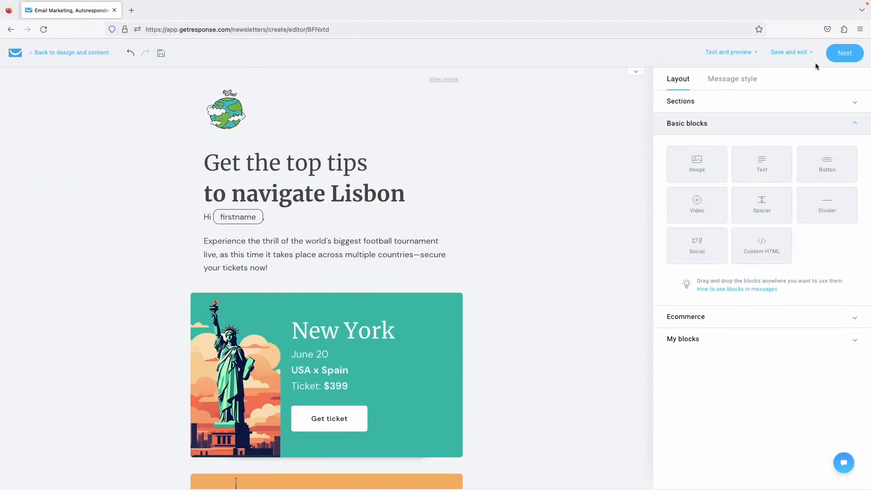
Send a test message of the Lisbon email, then open its desktop preview.
click(732, 53)
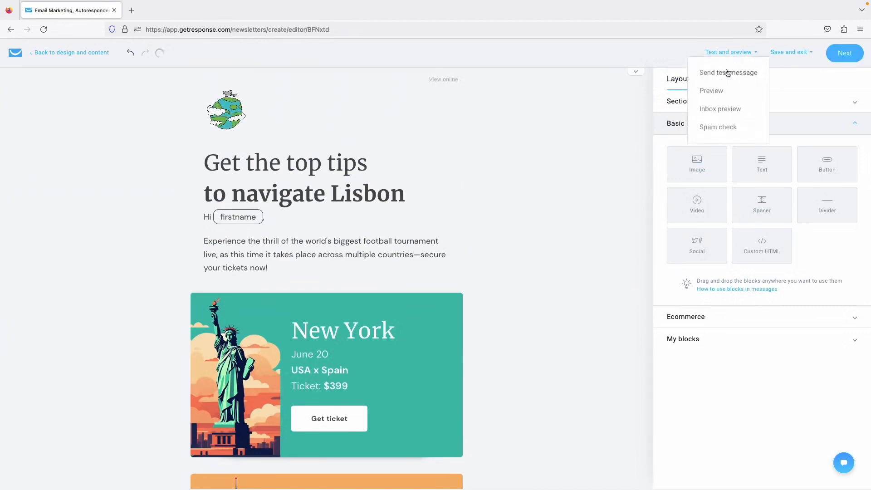
click(727, 72)
click(521, 207)
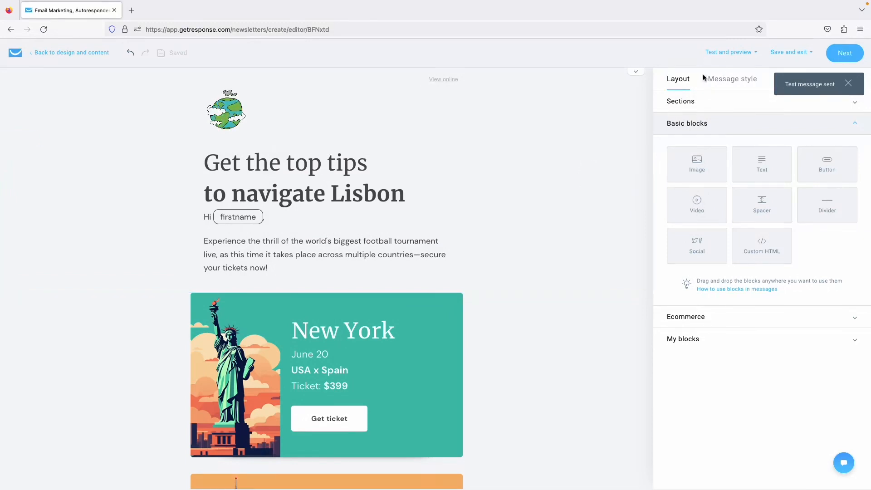
click(721, 55)
click(712, 91)
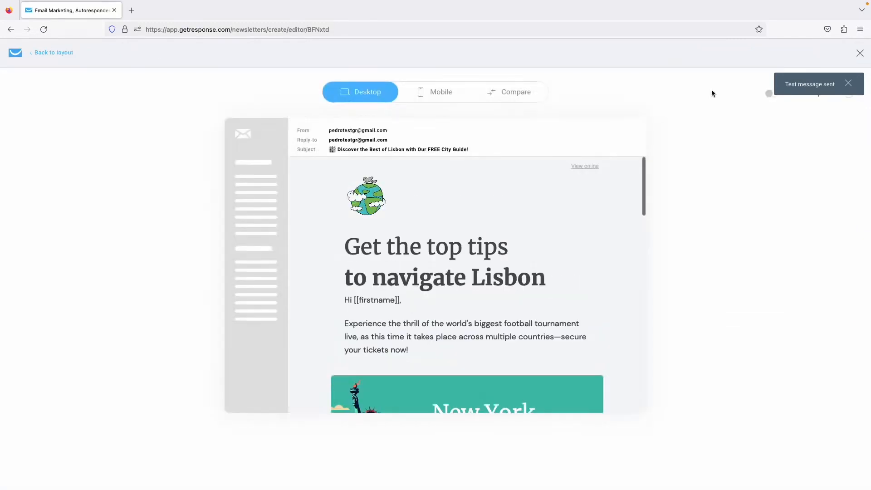
Compare the desktop and mobile views with Dark Mode preview on, then close the preview.
click(508, 94)
scroll(676, 263, down, 15)
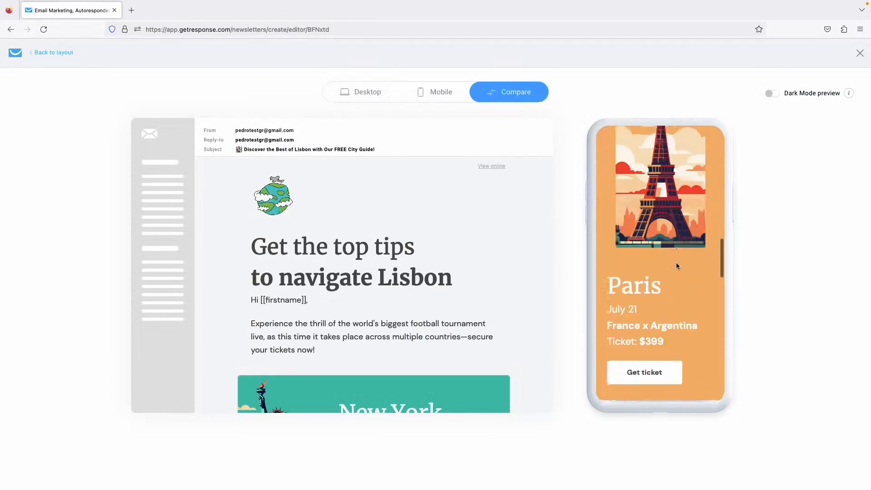
scroll(430, 342, down, 15)
scroll(430, 342, down, 3)
scroll(430, 342, up, 20)
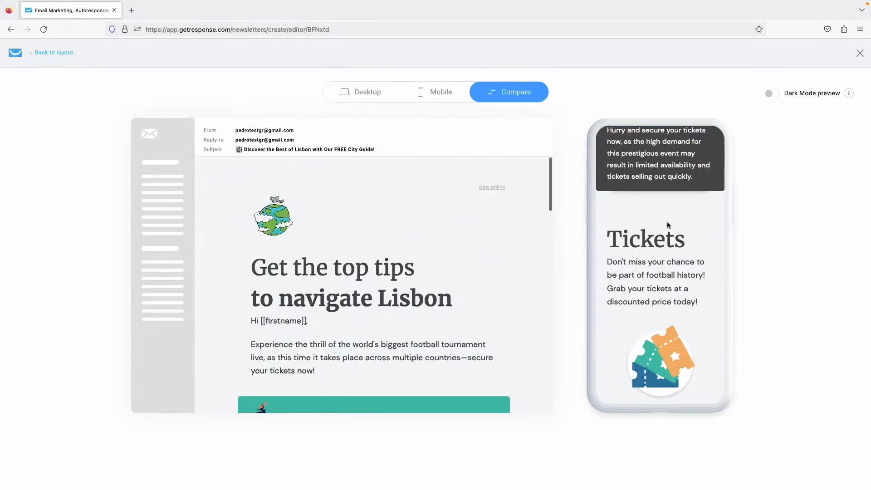
click(776, 96)
scroll(637, 268, up, 15)
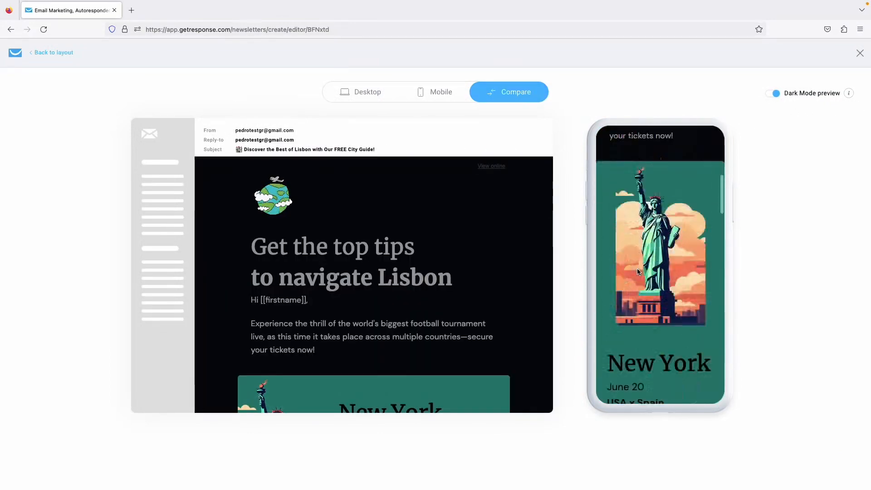
scroll(509, 274, down, 15)
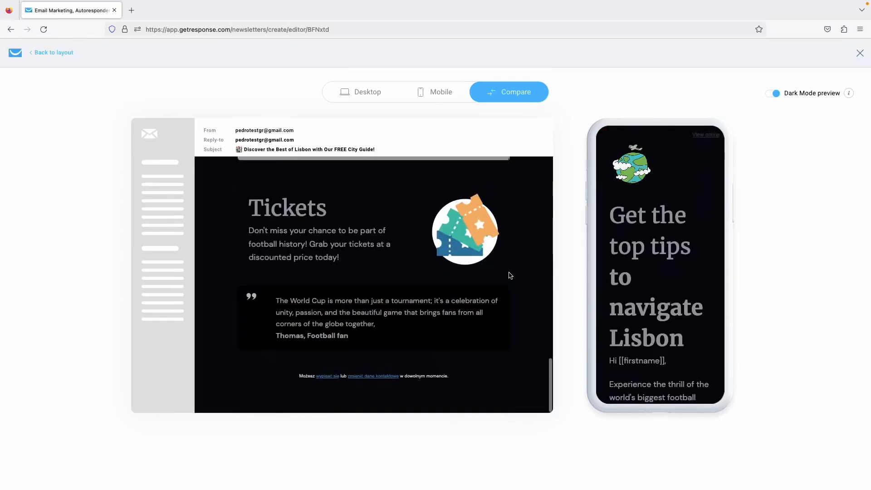
scroll(509, 274, up, 13)
scroll(509, 275, up, 2)
scroll(702, 225, up, 3)
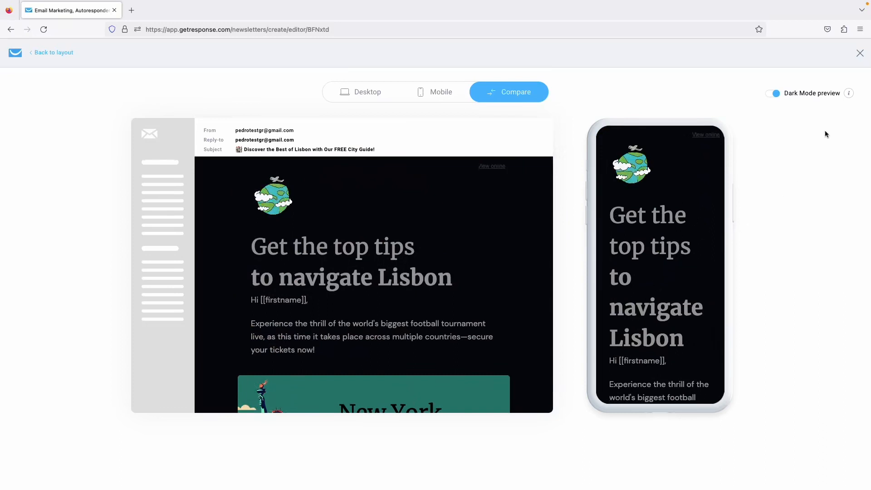
click(860, 53)
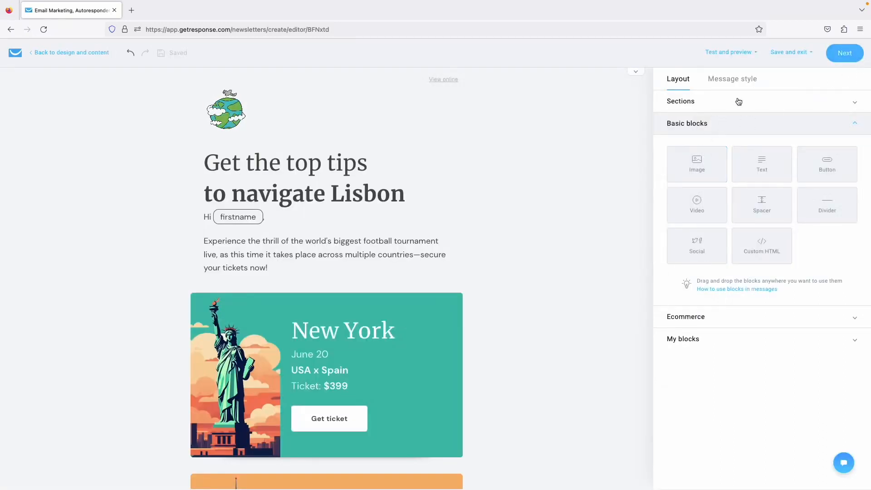
Go to the send settings and toggle 'Track link clicks with Google Analytics' on, then back off.
click(739, 52)
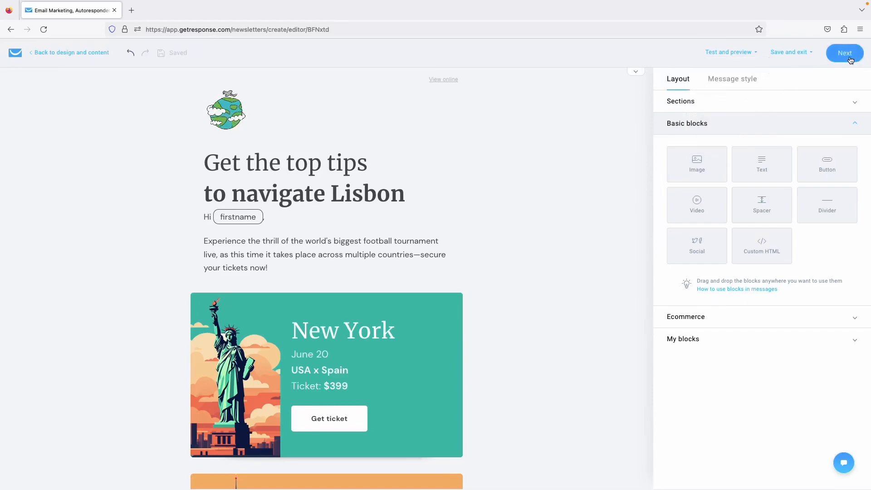
click(845, 53)
scroll(600, 294, down, 10)
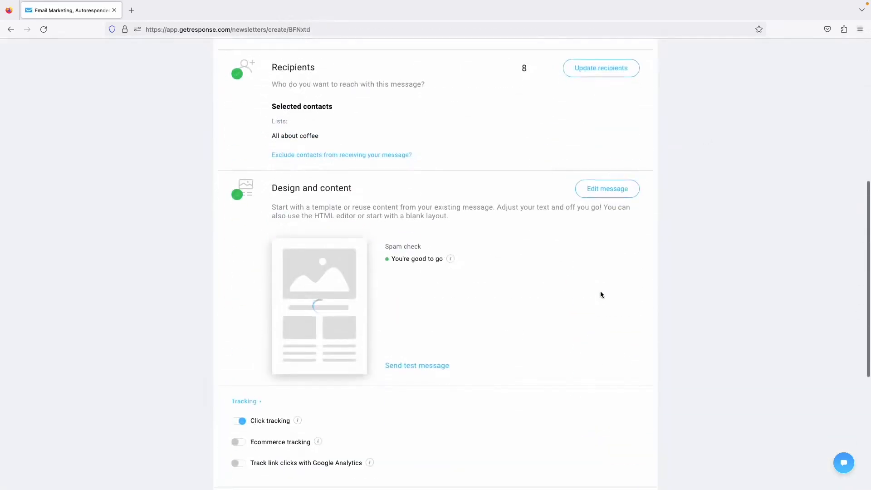
scroll(600, 294, down, 2)
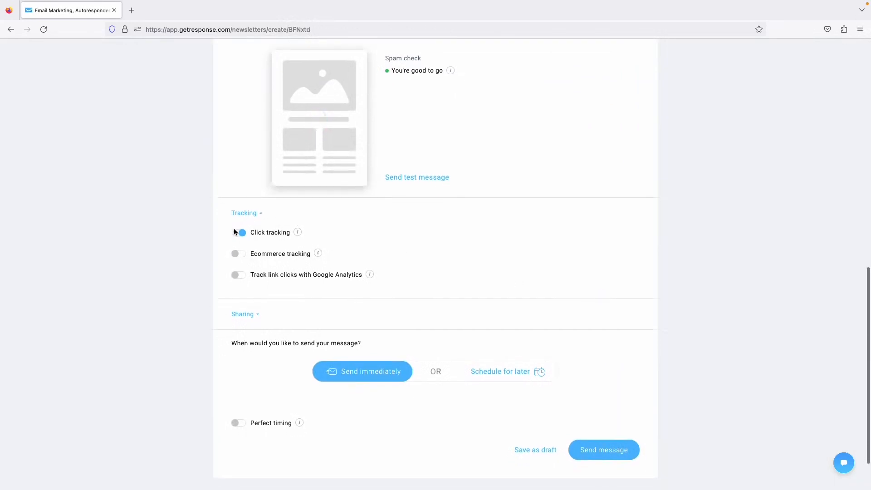
scroll(478, 222, down, 2)
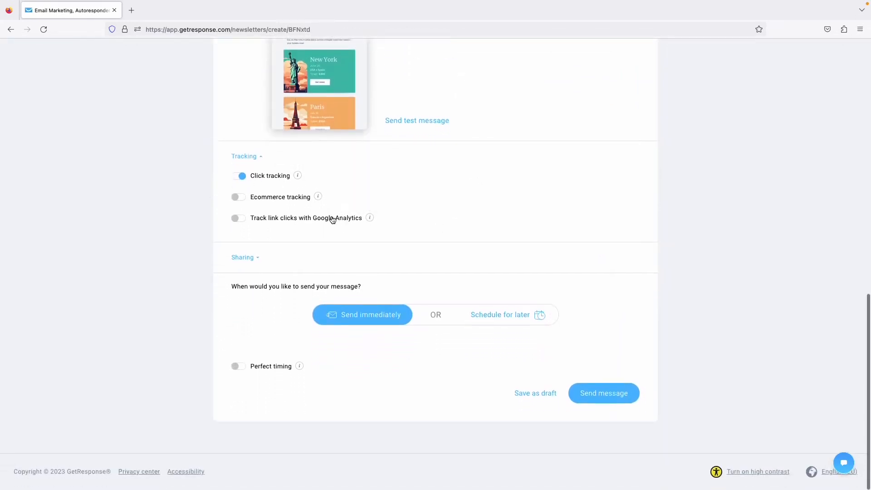
click(239, 219)
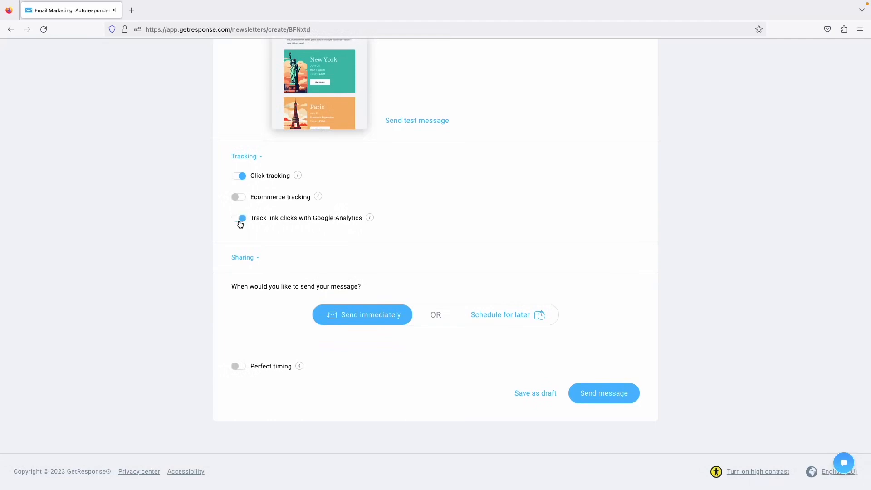
click(240, 222)
Schedule the message for 6 Jul 2023 15:44 Europe/Warsaw, with Time travel switched off.
click(500, 313)
scroll(580, 232, down, 1)
scroll(580, 232, down, 1)
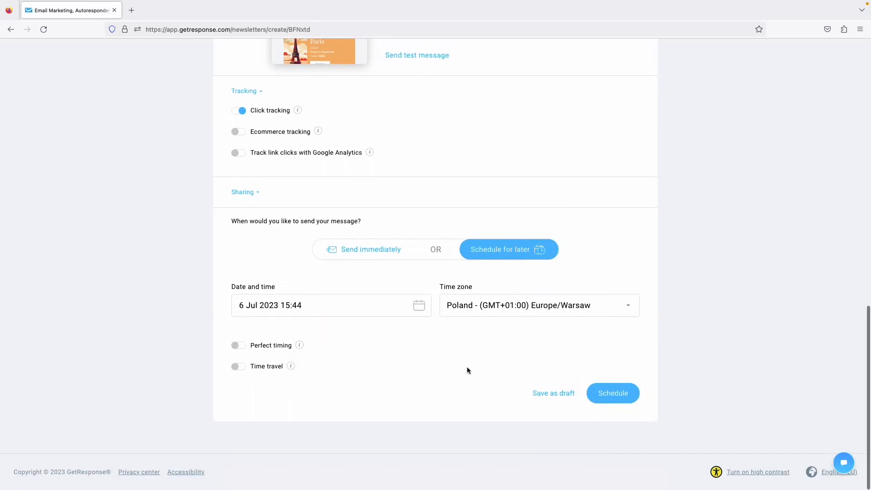
click(239, 368)
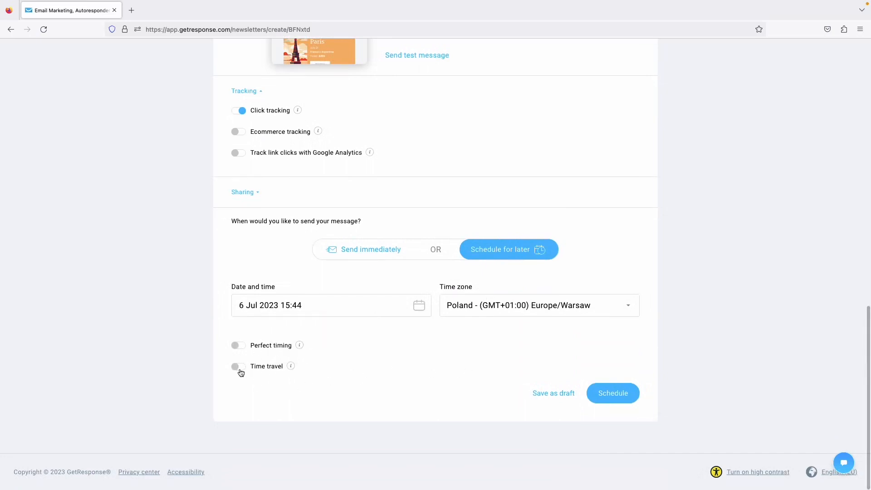
scroll(375, 346, down, 1)
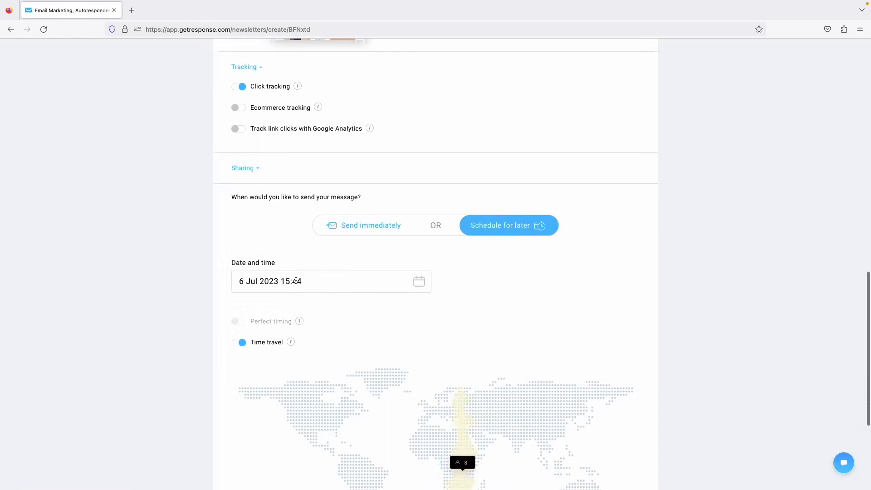
scroll(519, 298, down, 2)
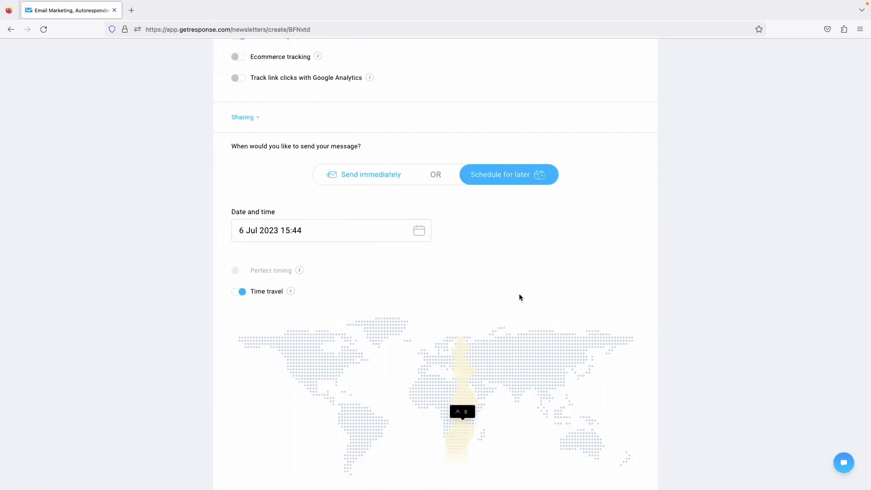
scroll(405, 371, down, 3)
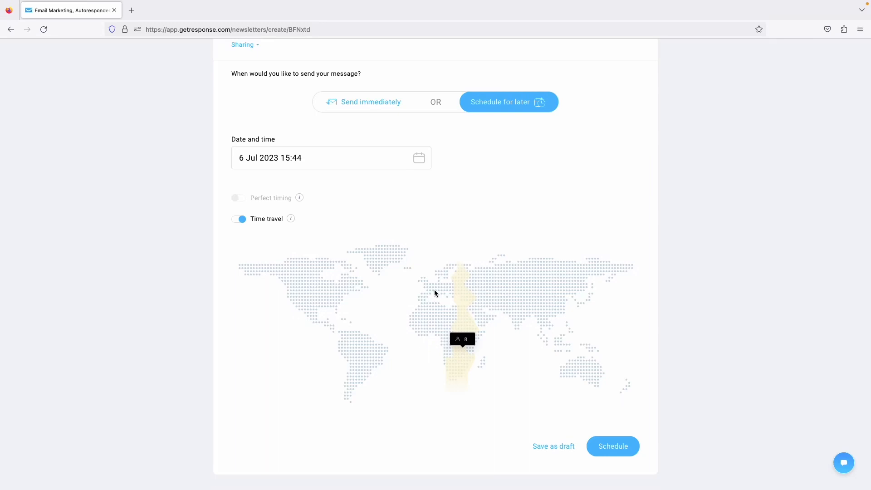
double_click(237, 219)
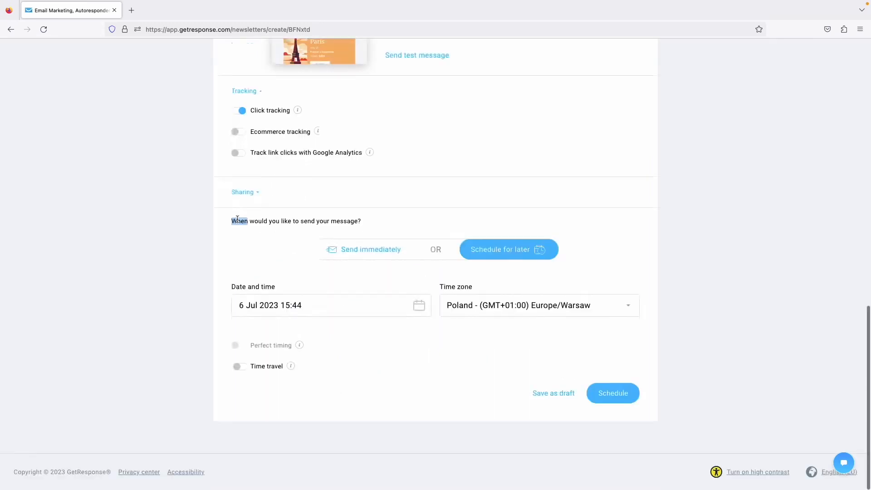
Turn on Perfect timing and send the Lisbon tips newsletter immediately.
click(238, 343)
mouse_move(301, 350)
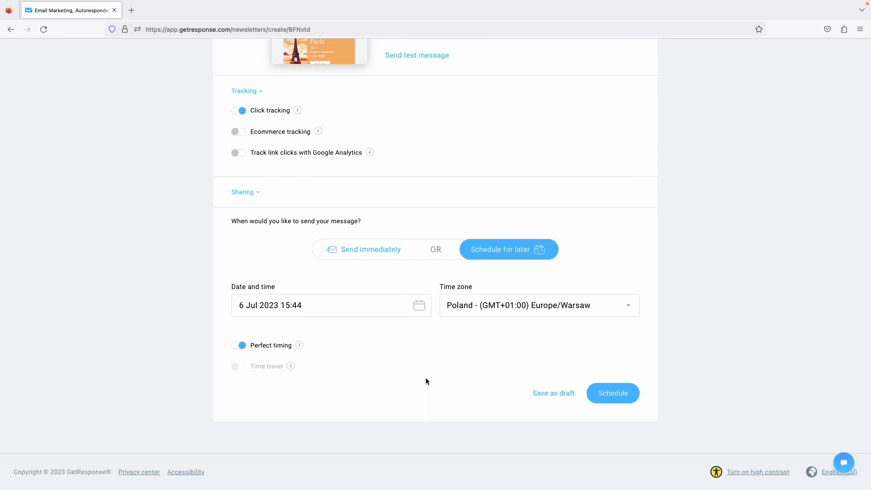
click(384, 250)
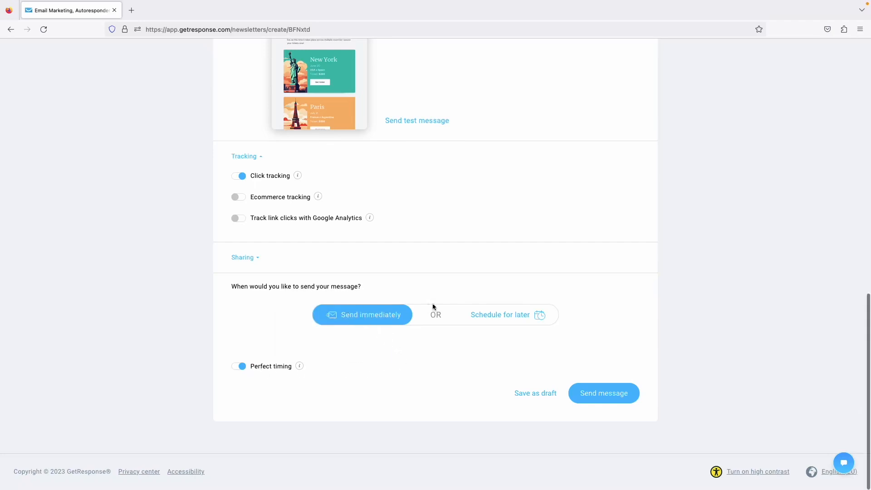
click(617, 389)
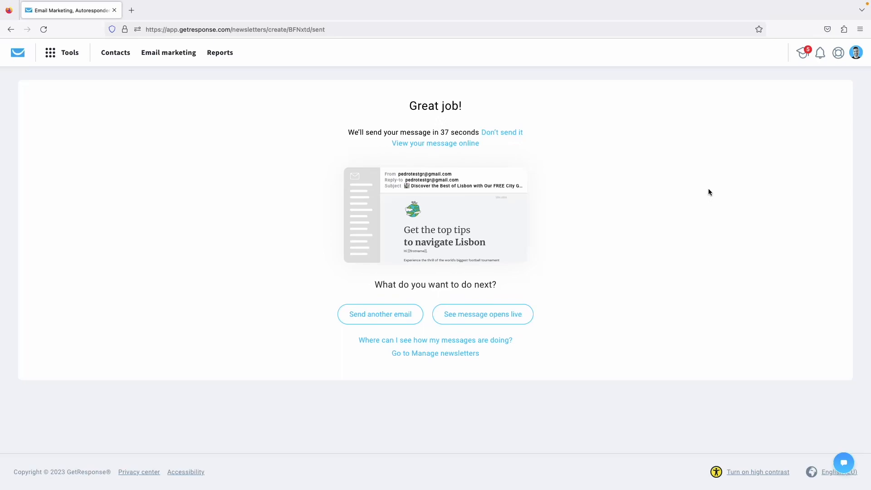
Return to the dashboard and open the Tools list to customize the top menu.
click(22, 56)
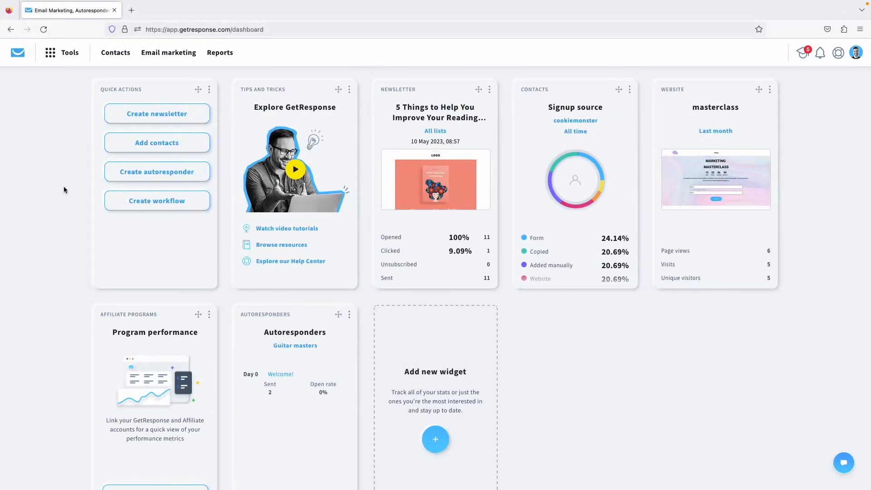
click(62, 55)
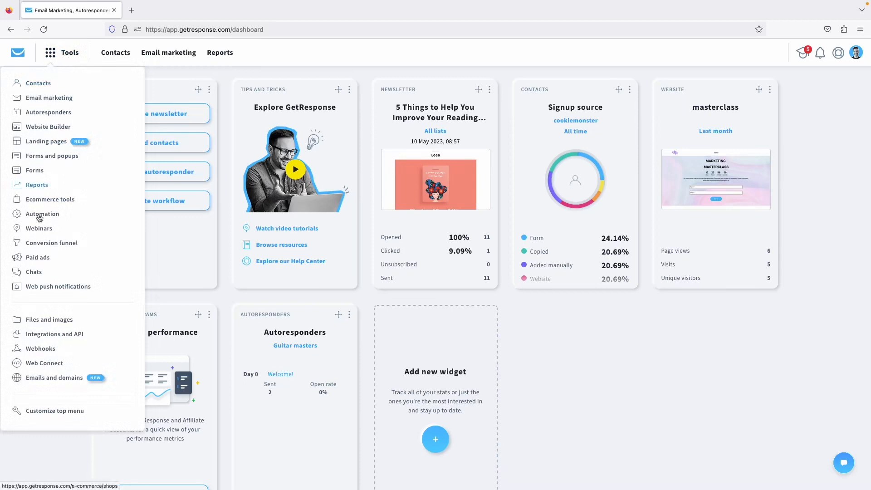
click(531, 353)
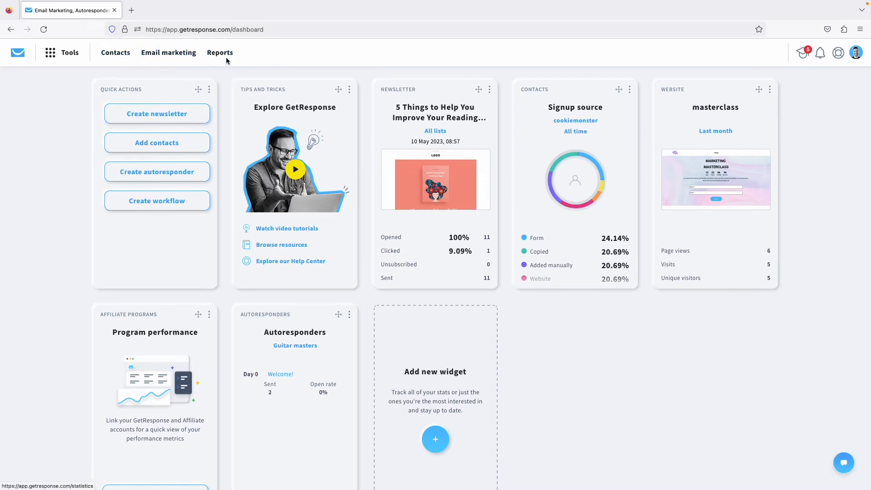
click(75, 57)
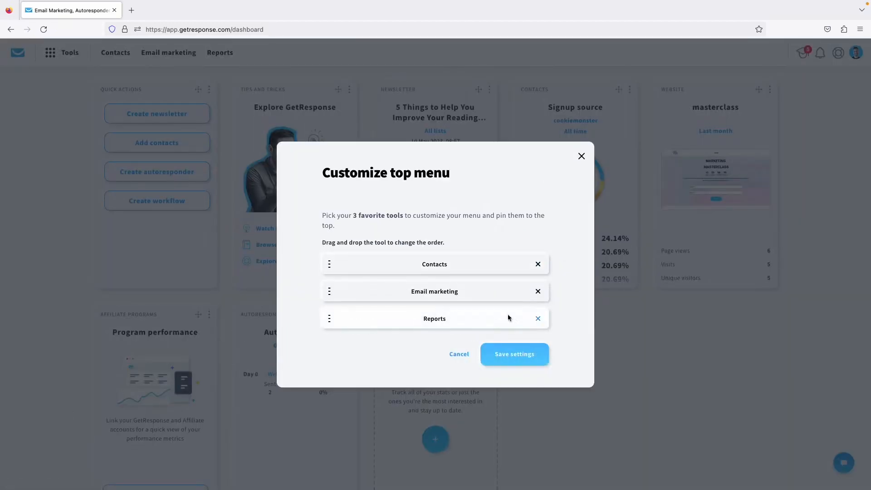
Replace Reports with Automation among the pinned top menu tools and save.
click(537, 319)
click(449, 317)
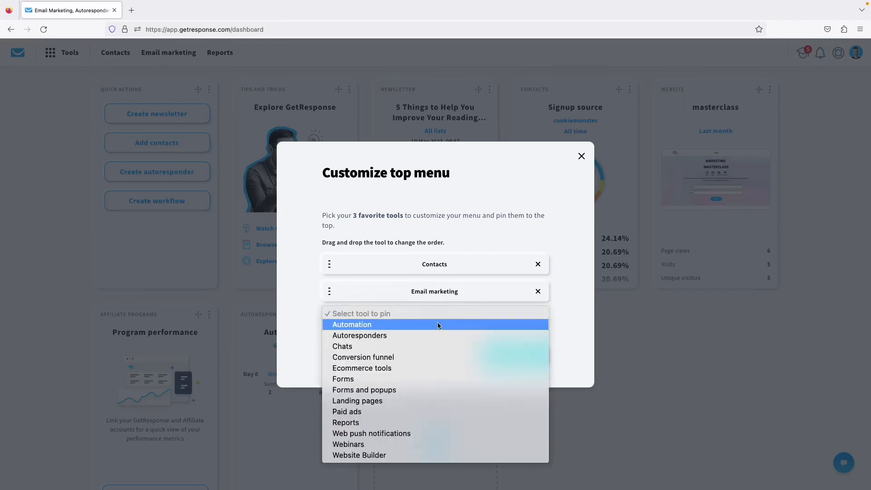
click(395, 325)
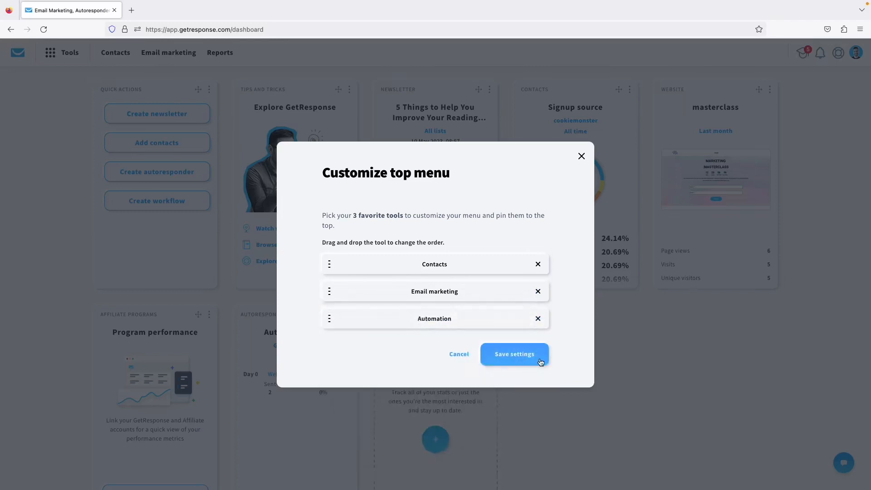
click(524, 356)
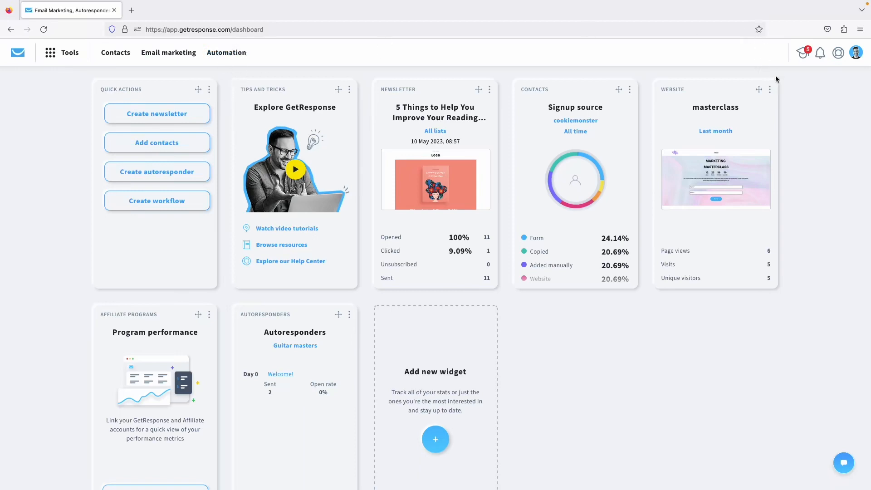
click(802, 56)
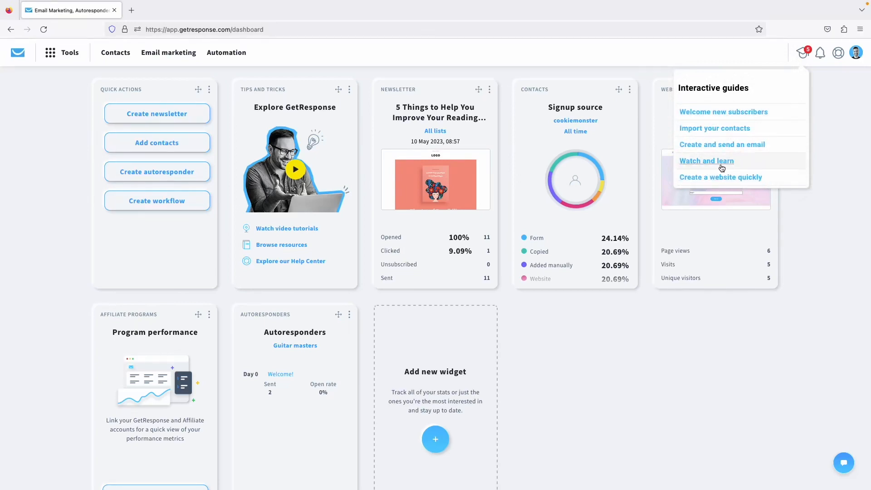
click(699, 164)
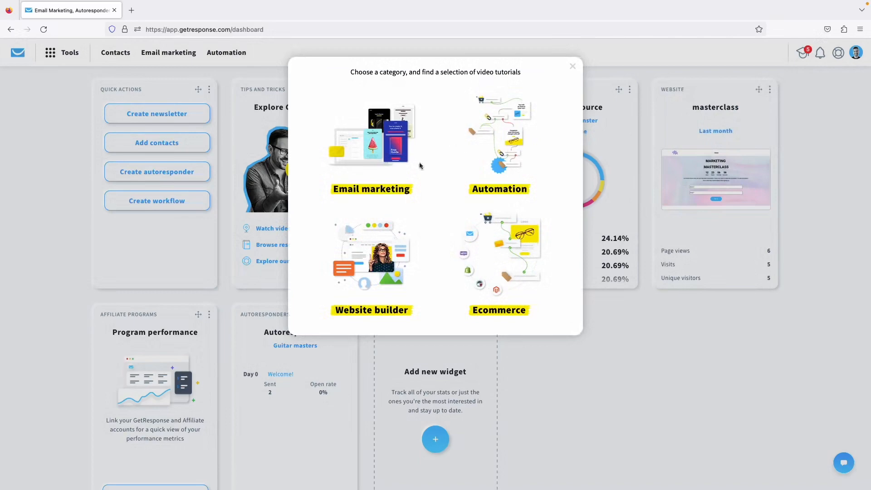
click(500, 135)
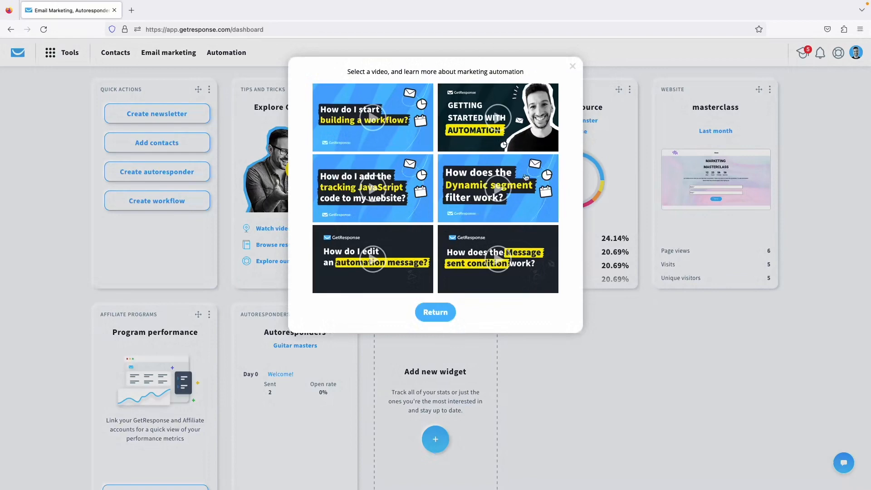
click(437, 312)
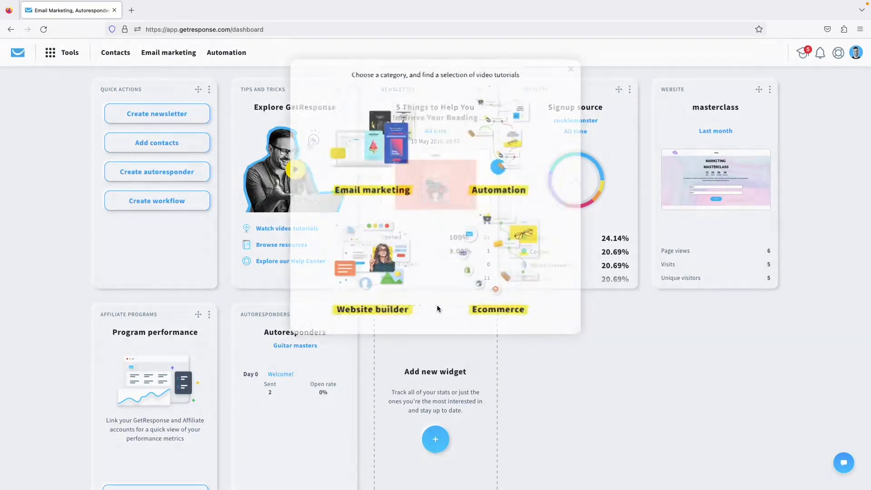
key(Escape)
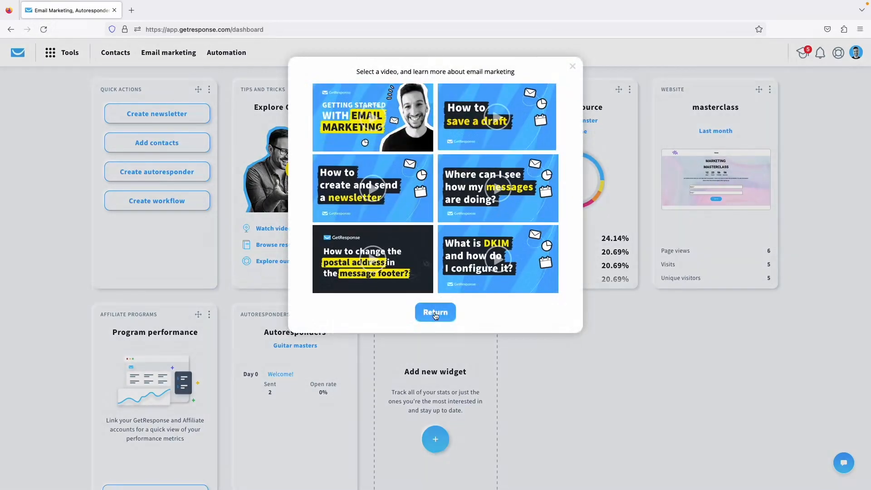
click(436, 313)
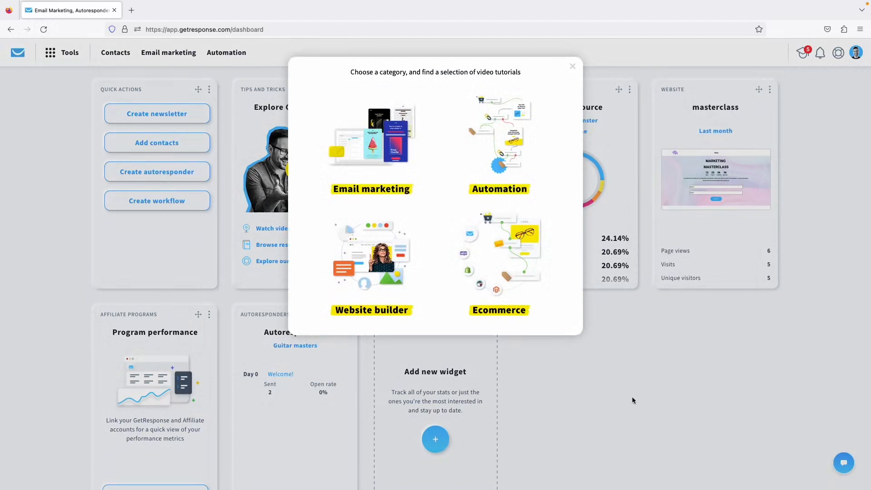
click(633, 400)
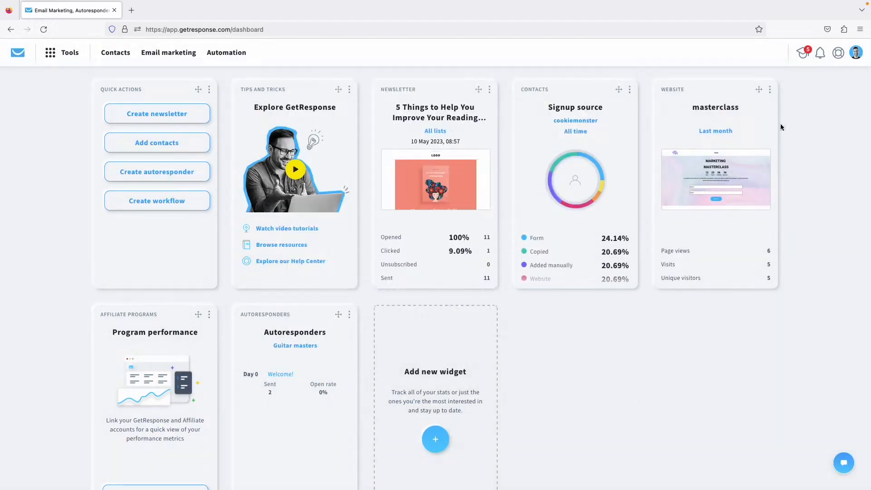
Open the What's new panel and browse the Changelog posts.
click(822, 55)
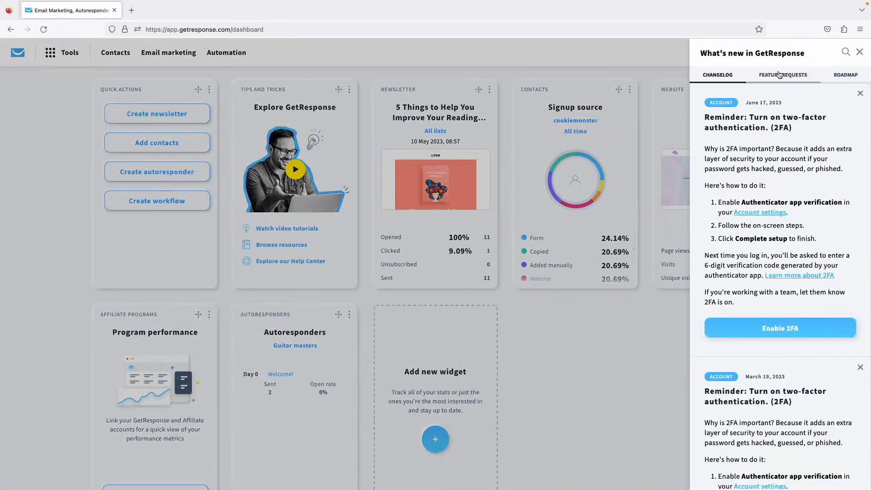
click(778, 74)
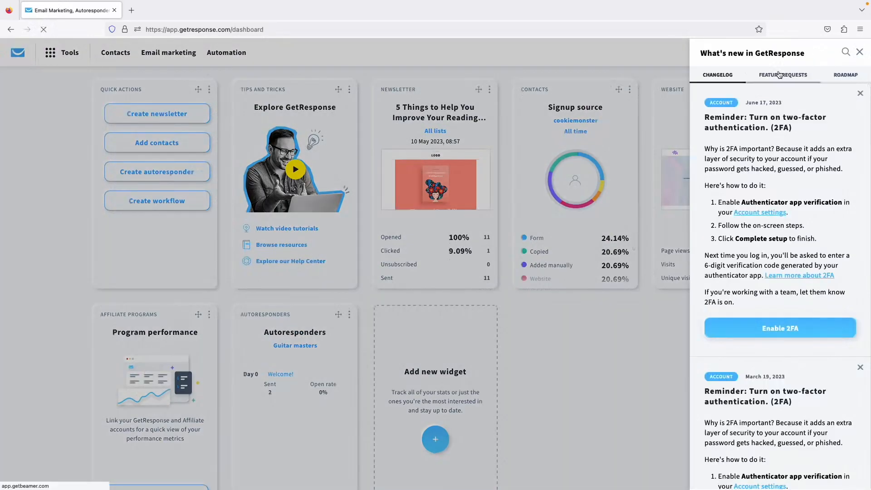
click(726, 74)
scroll(758, 180, down, 10)
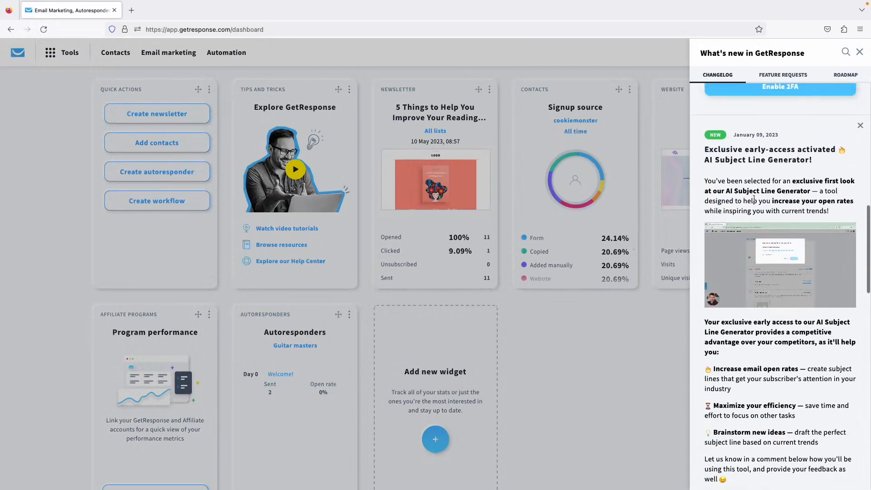
scroll(759, 172, down, 5)
scroll(760, 198, down, 2)
scroll(760, 199, up, 15)
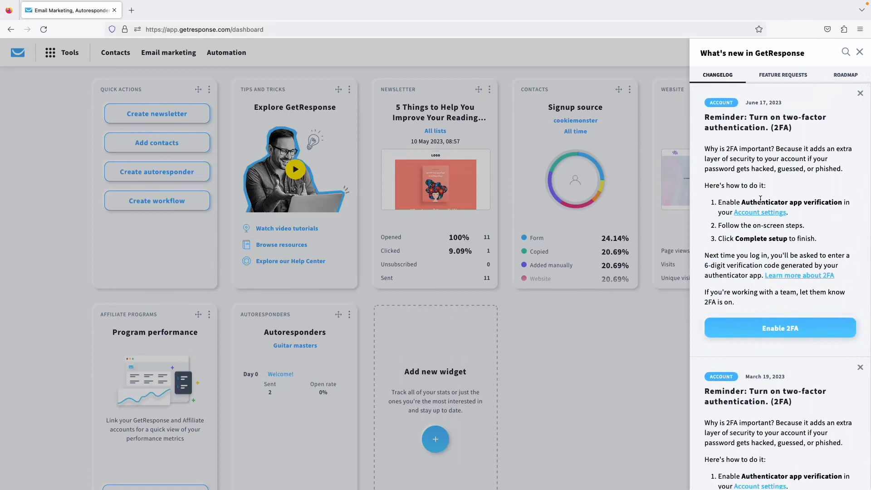
Switch to the Feature Requests list and look through it.
click(769, 78)
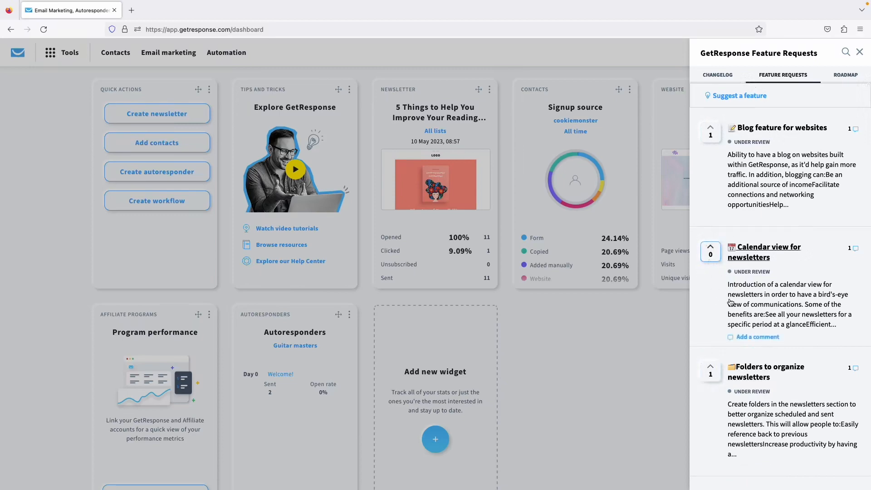
scroll(730, 301, down, 1)
scroll(728, 301, up, 1)
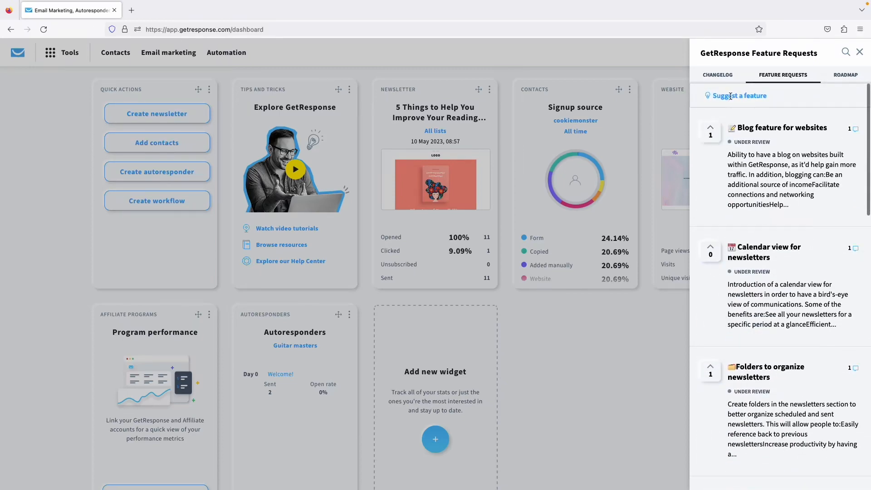
Open the new feature suggestion view and look through it.
click(736, 96)
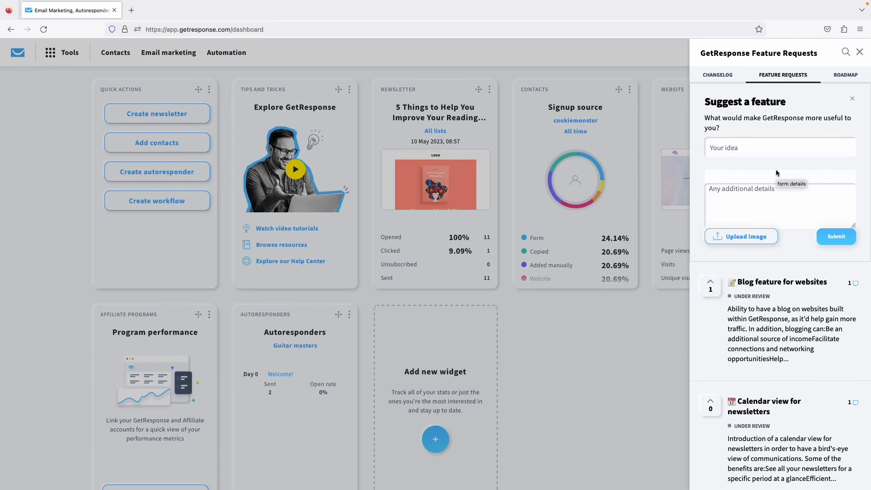
scroll(782, 309, down, 10)
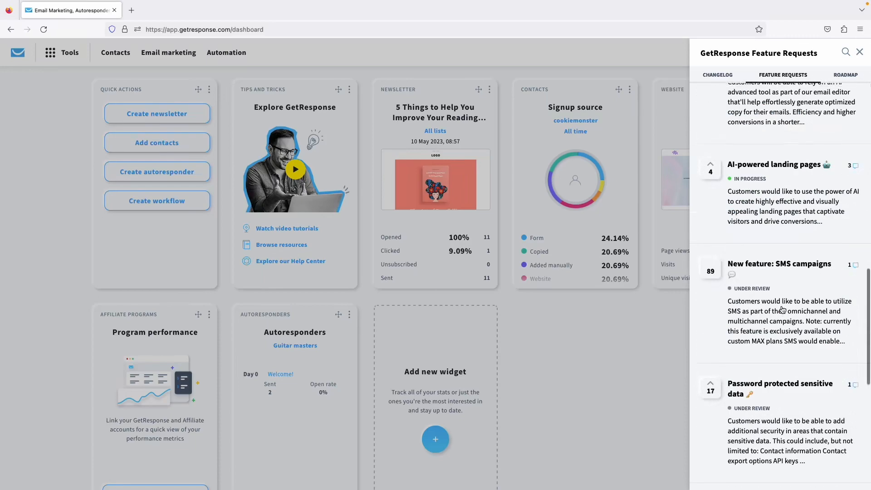
scroll(782, 309, up, 10)
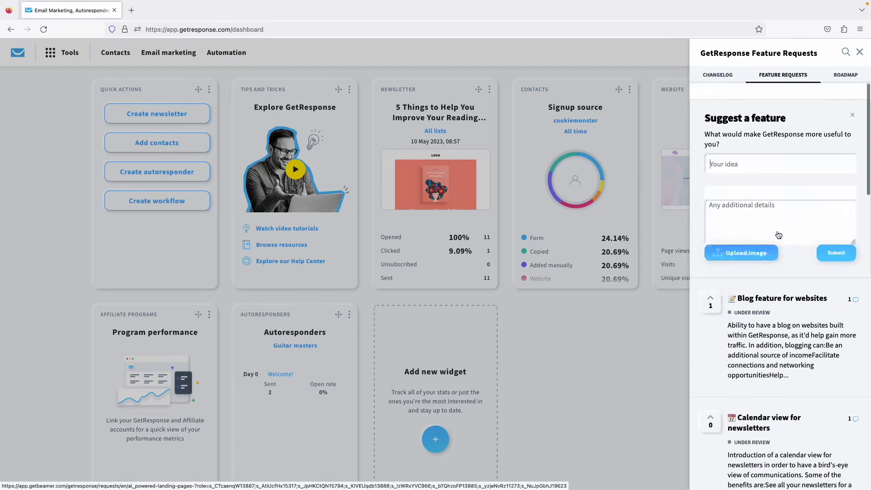
Browse the product Roadmap, then close the side panel.
click(844, 76)
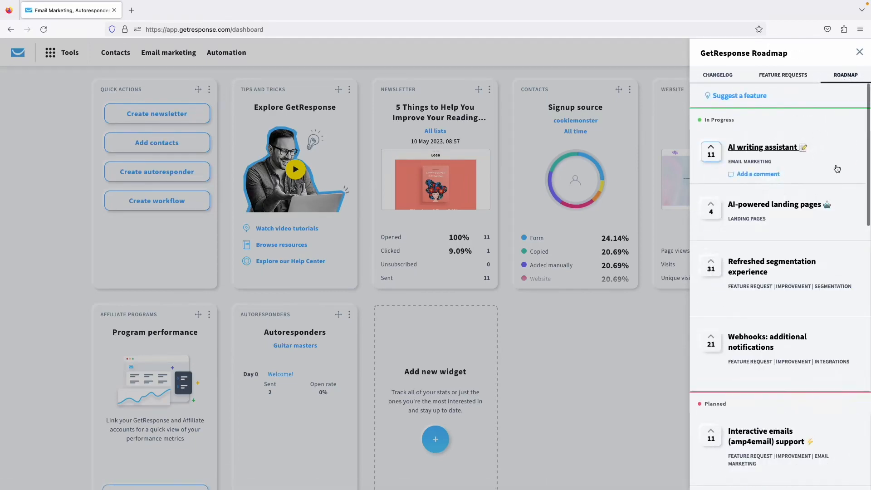
scroll(815, 268, down, 1)
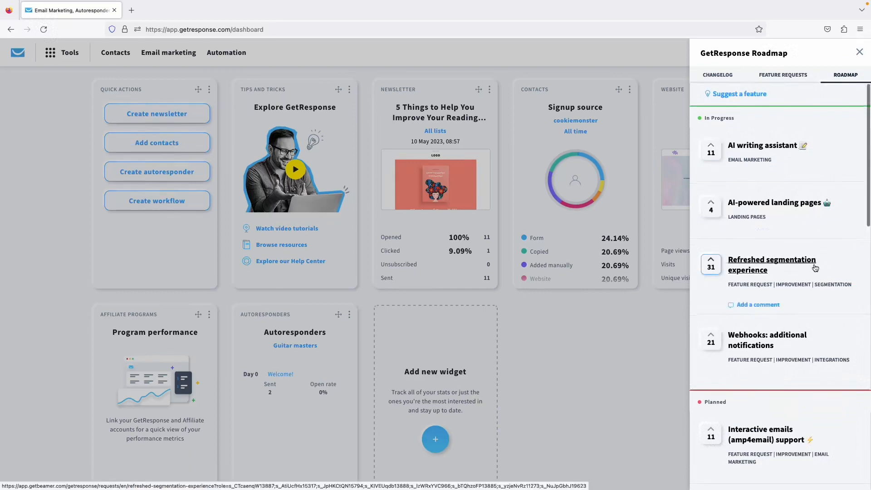
scroll(806, 267, down, 3)
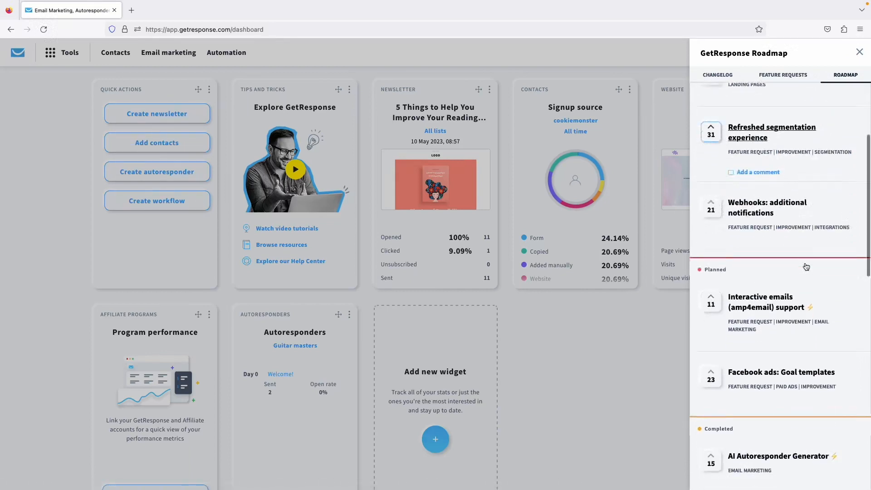
scroll(806, 266, down, 1)
scroll(796, 259, down, 5)
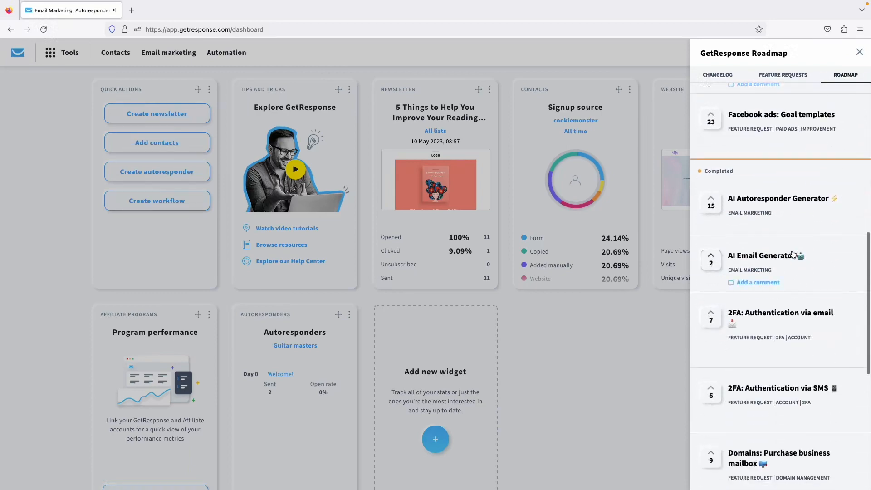
scroll(793, 256, down, 6)
scroll(816, 269, up, 6)
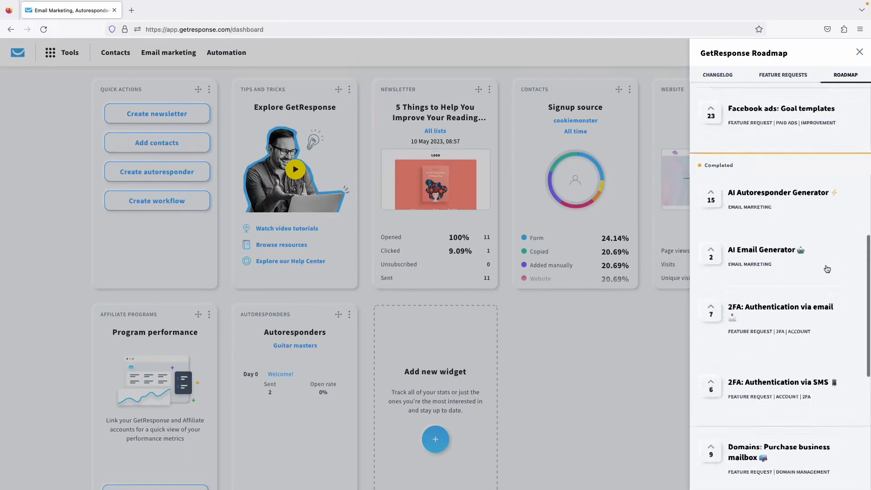
scroll(826, 269, up, 8)
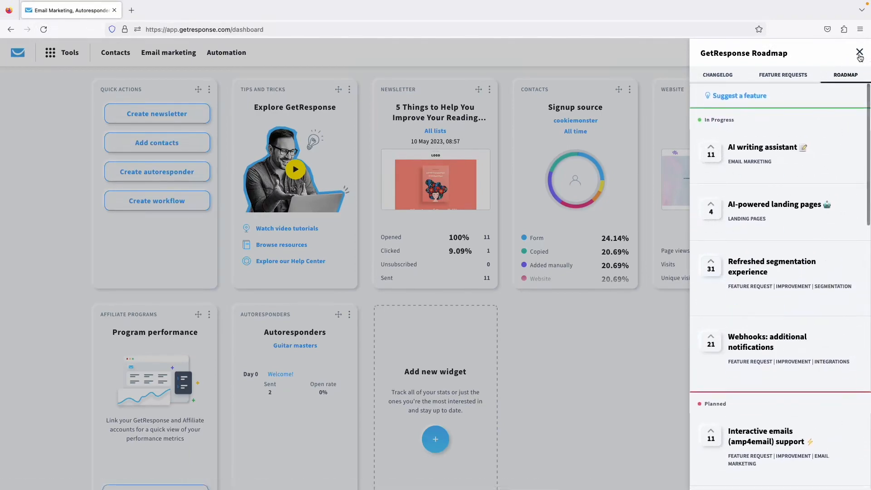
click(859, 53)
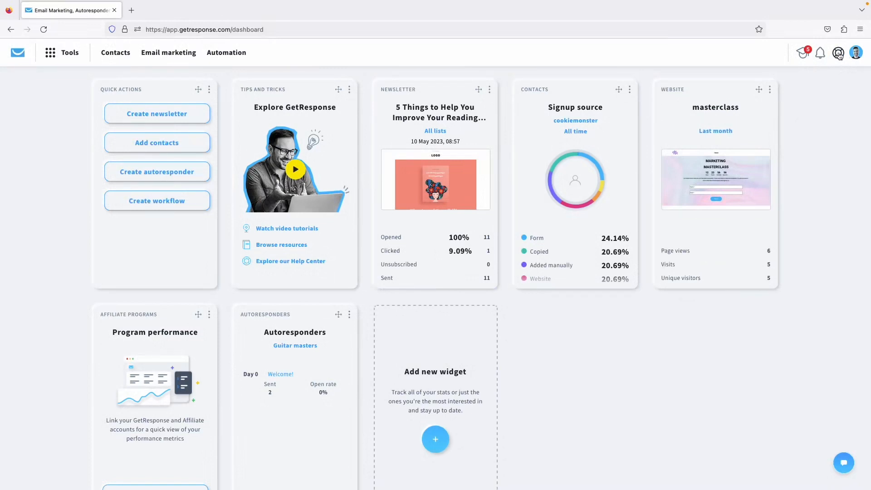
click(839, 55)
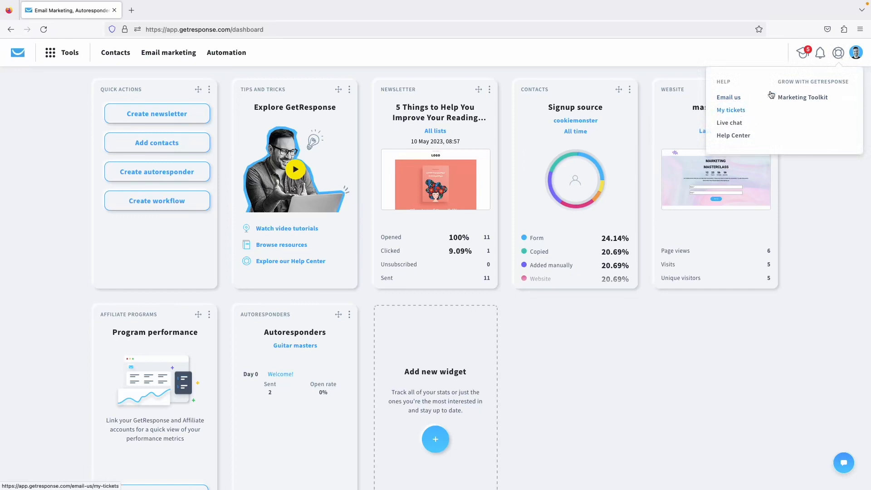
click(838, 54)
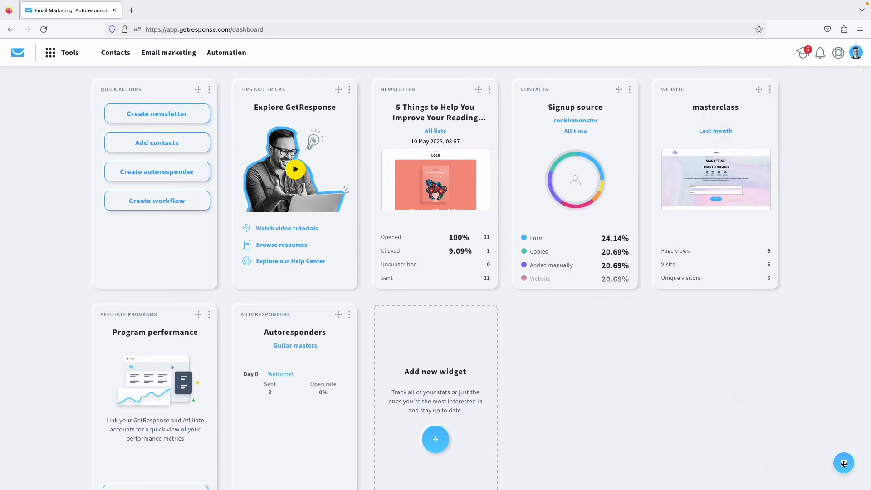
drag(851, 469, 826, 453)
click(825, 463)
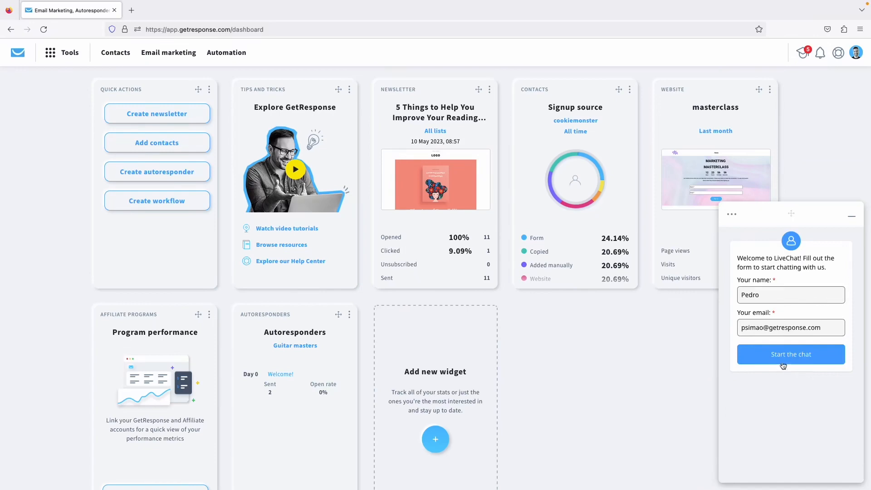
click(852, 219)
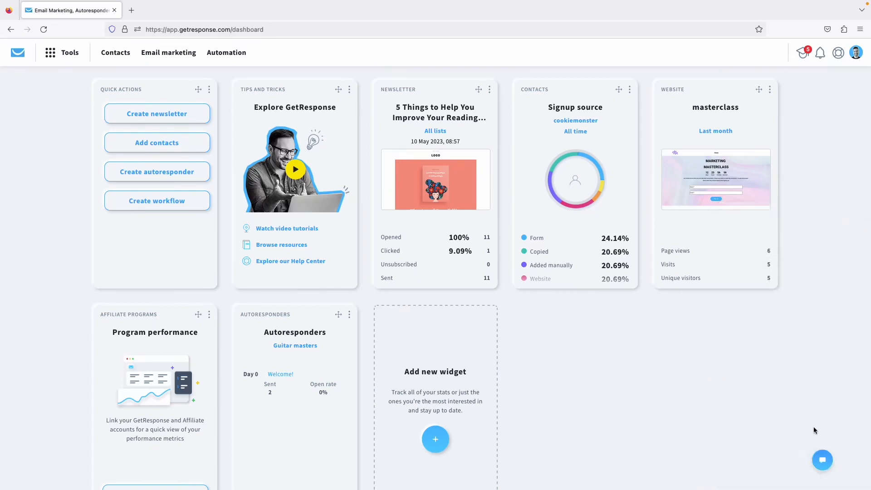
drag(824, 464, 833, 470)
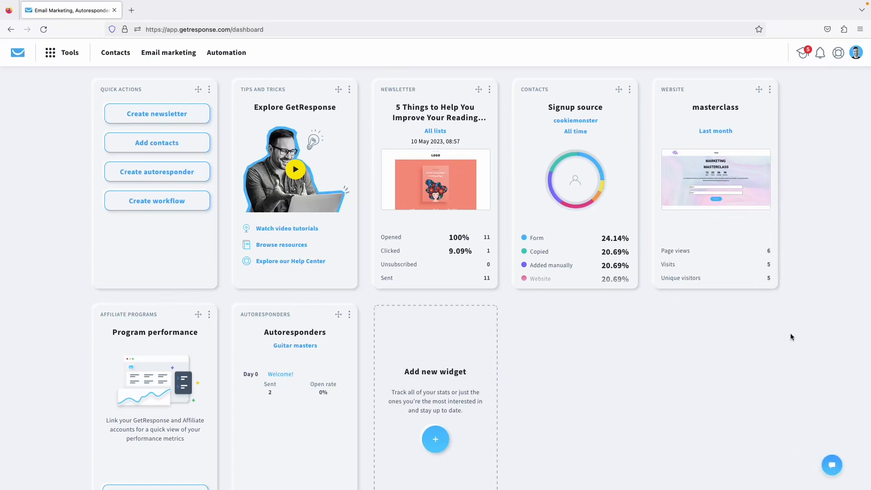
Open and close the account menu, then reveal the Newsletter widget's options menu.
click(856, 60)
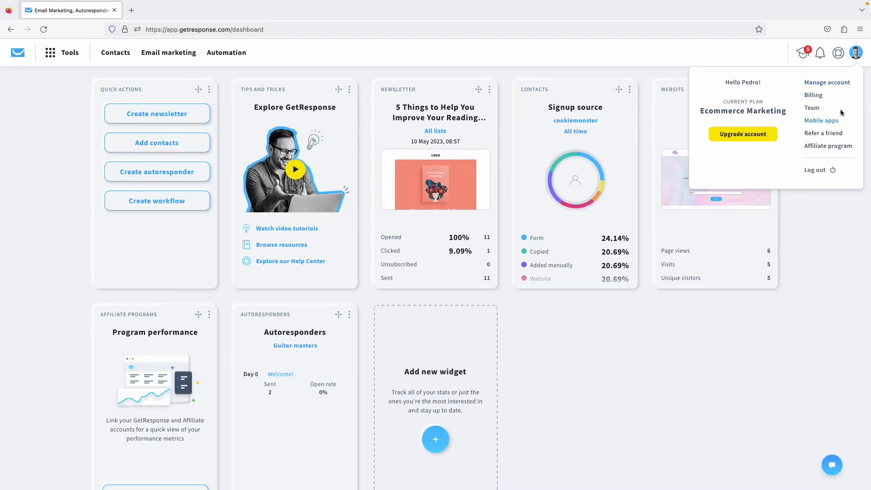
click(855, 53)
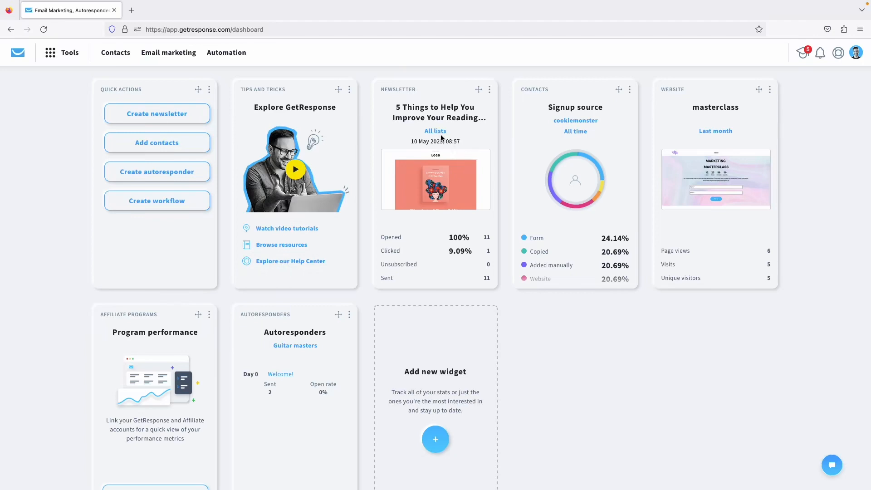
mouse_move(487, 95)
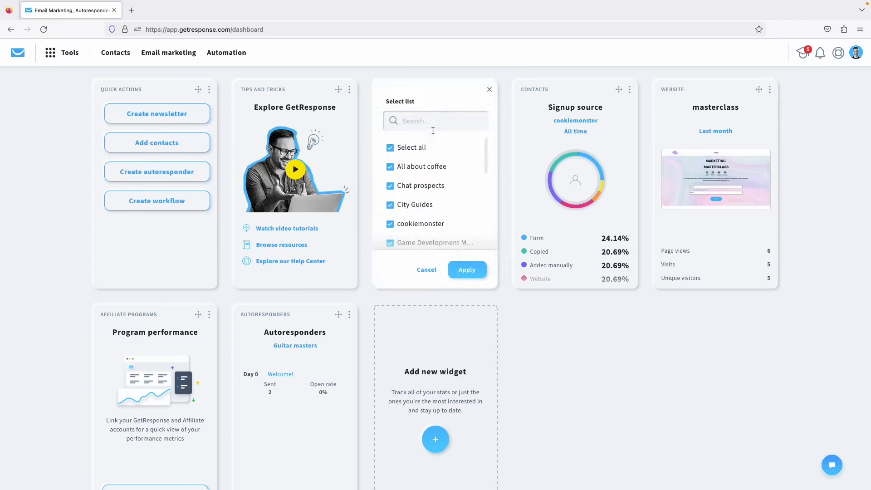
Apply the Newsletter widget with all lists selected so it reports All lists stats.
scroll(430, 166, down, 5)
scroll(430, 167, up, 5)
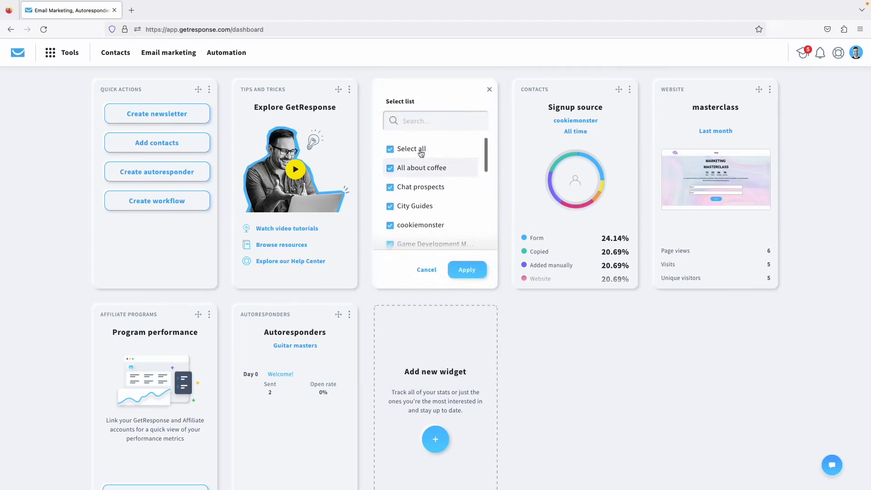
click(465, 271)
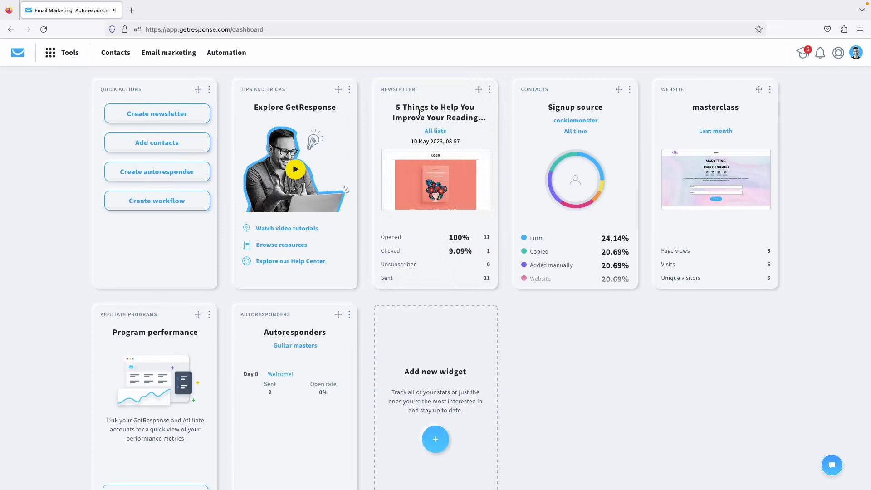
scroll(464, 250, down, 1)
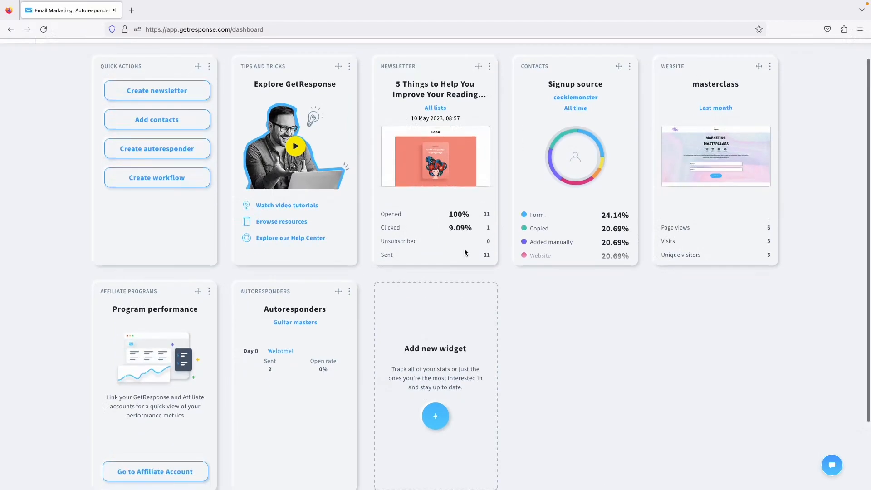
scroll(550, 261, up, 1)
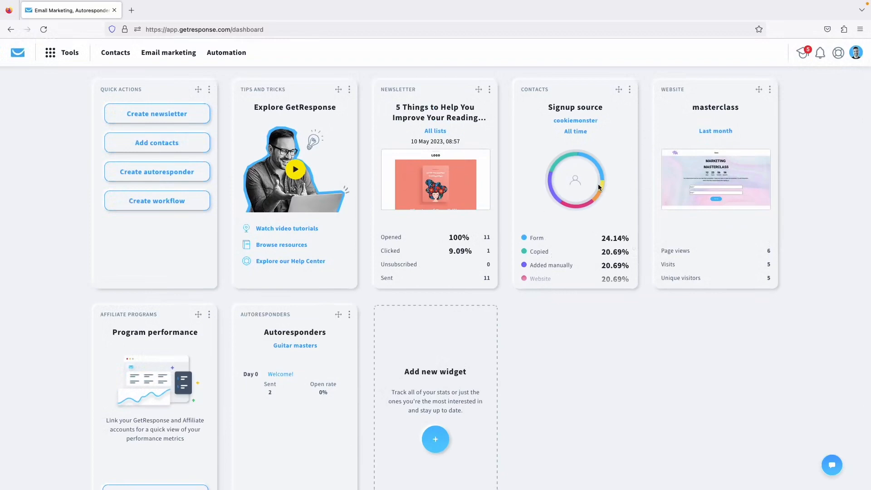
scroll(598, 187, down, 3)
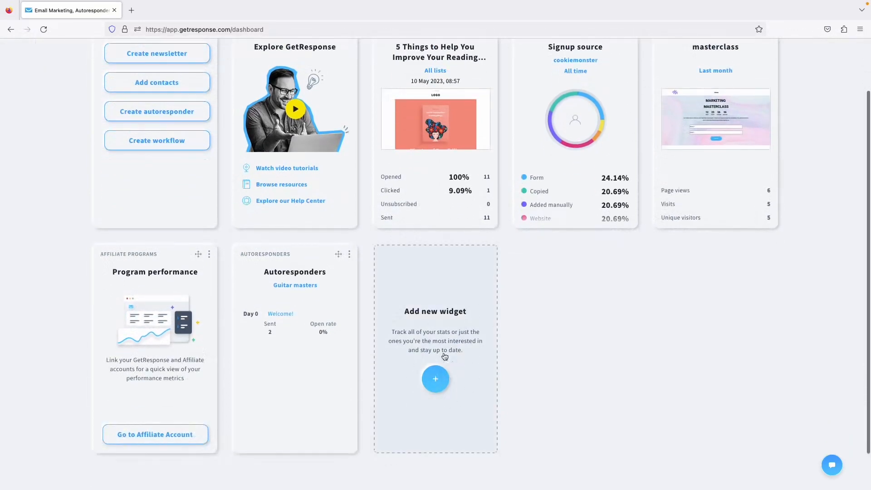
Add the Workflows widget from the widget library to the dashboard.
click(439, 371)
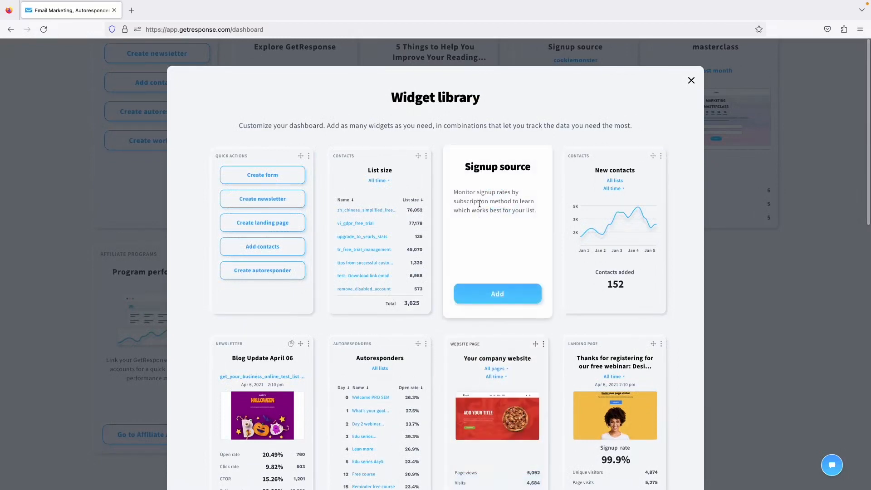
scroll(479, 204, down, 6)
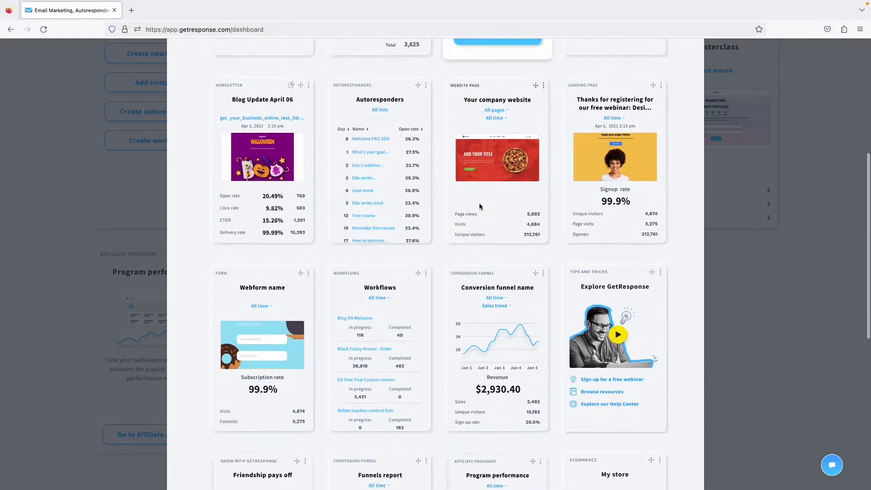
scroll(479, 207, down, 2)
mouse_move(377, 279)
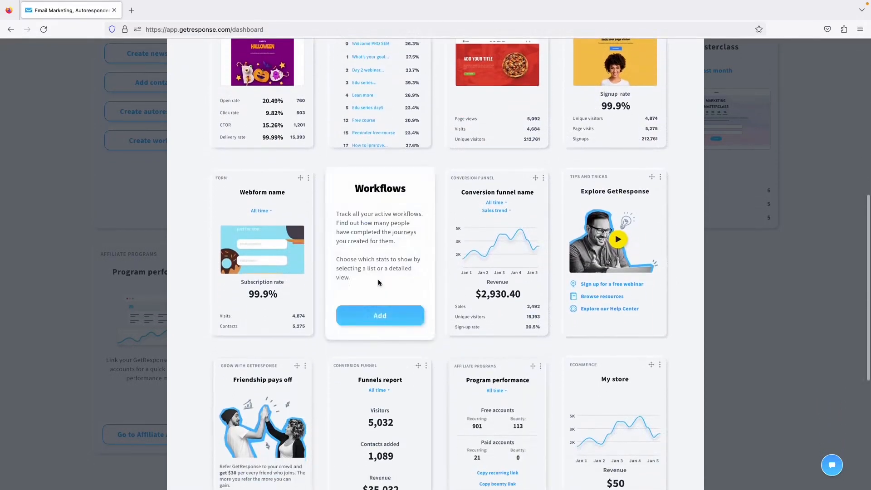
click(376, 320)
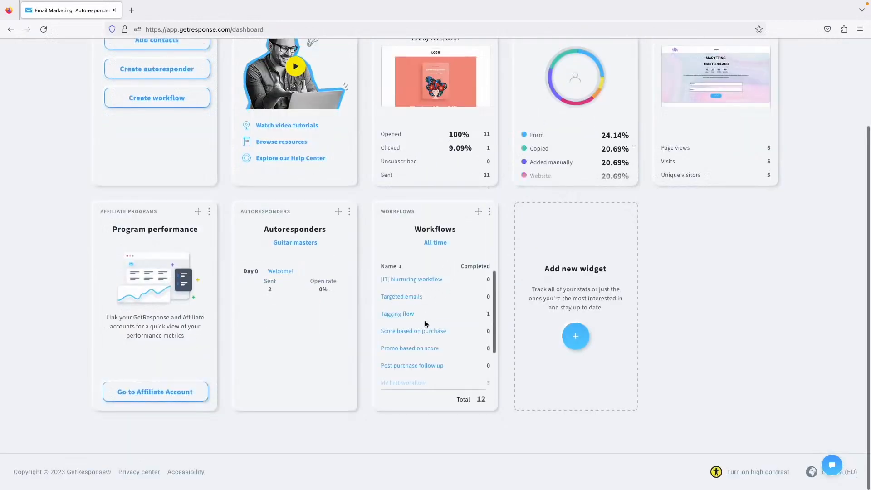
scroll(429, 333, down, 2)
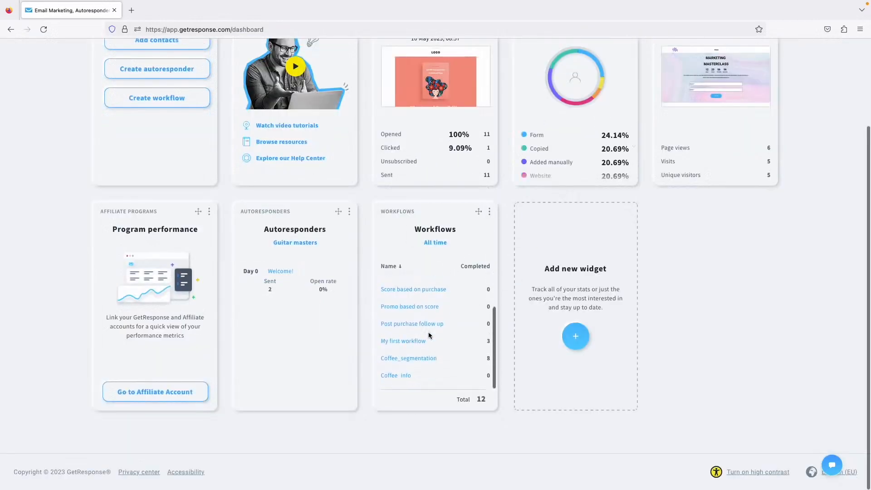
scroll(430, 334, up, 2)
Switch the Workflows widget to the Details layout.
click(489, 211)
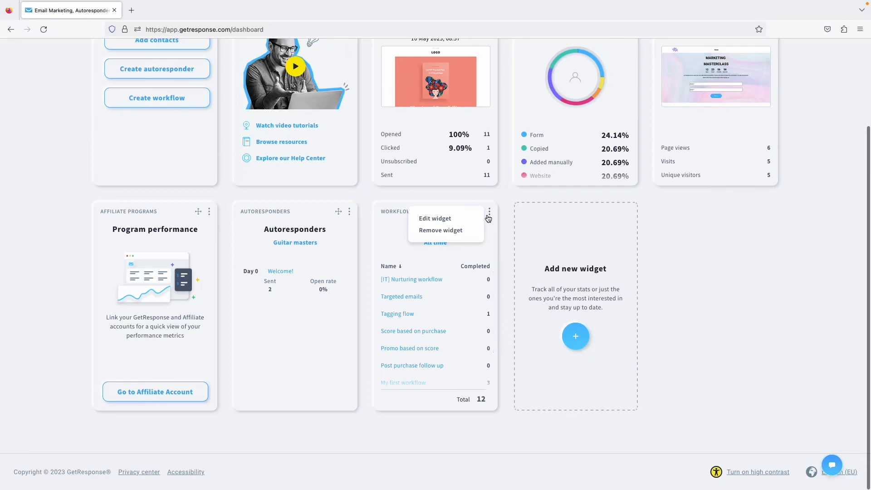
click(443, 218)
click(471, 274)
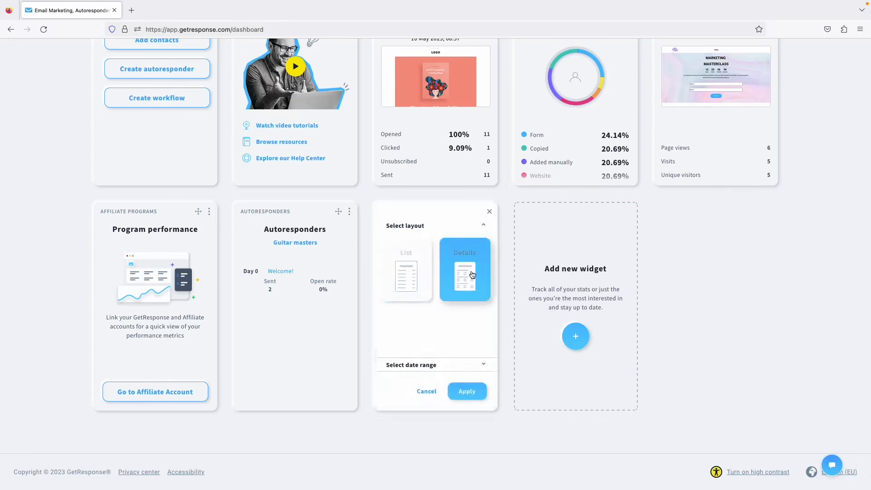
click(473, 397)
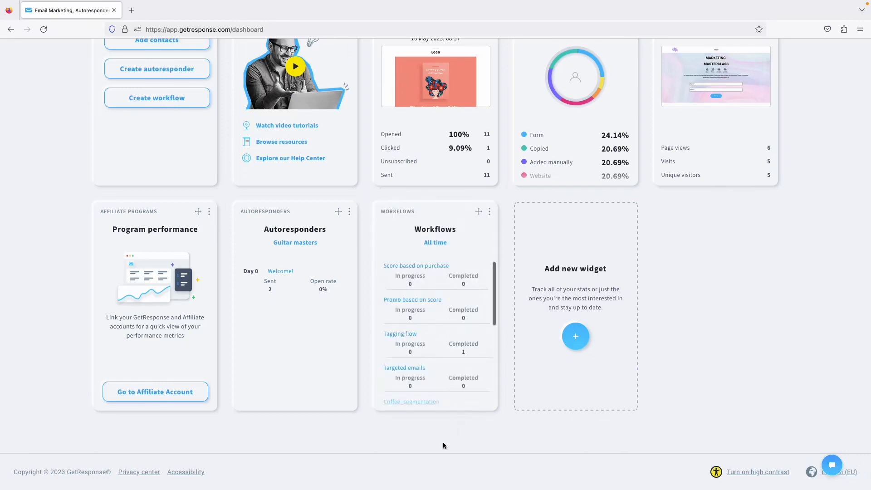
scroll(439, 297, down, 5)
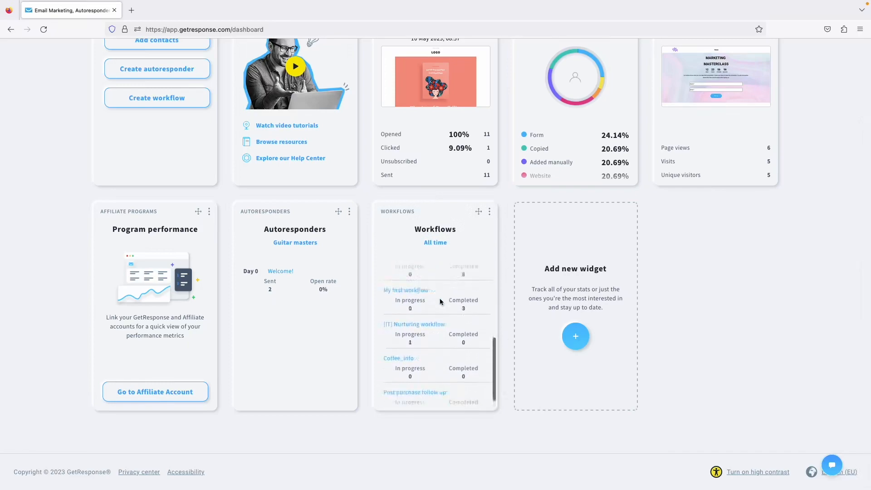
scroll(440, 298, up, 5)
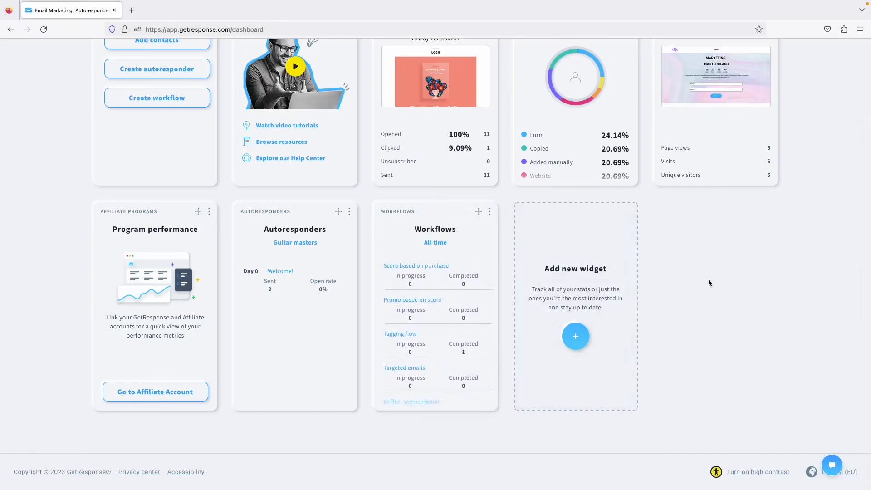
scroll(700, 292, up, 3)
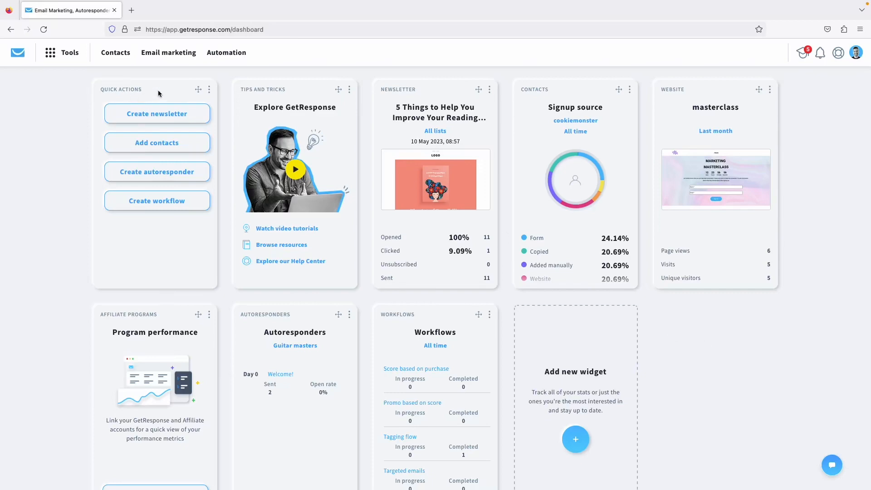
Start a new autoresponder from Quick actions, reaching the By myself or With AI prompt.
click(190, 171)
click(62, 53)
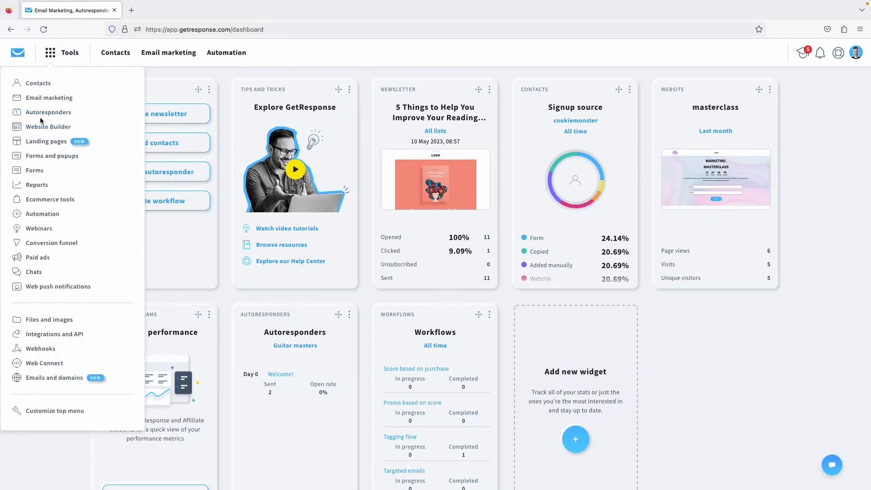
click(183, 244)
click(157, 180)
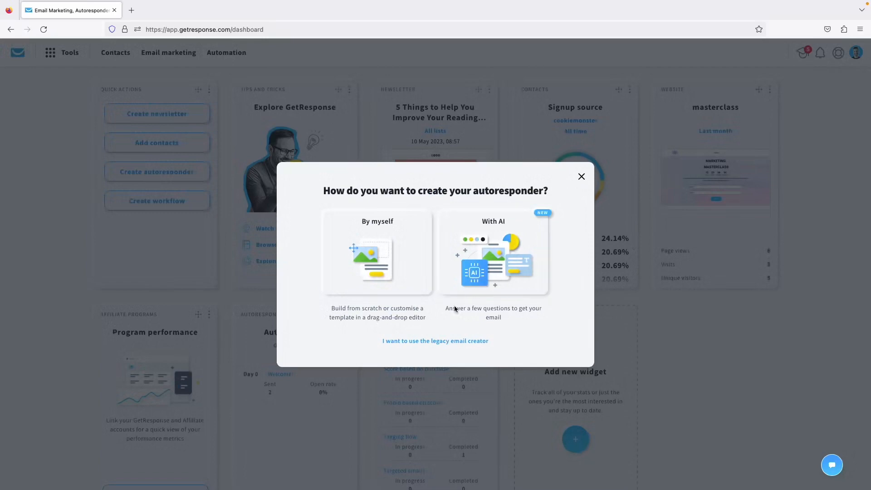
Choose With AI to open the AI autoresponder creator.
click(500, 252)
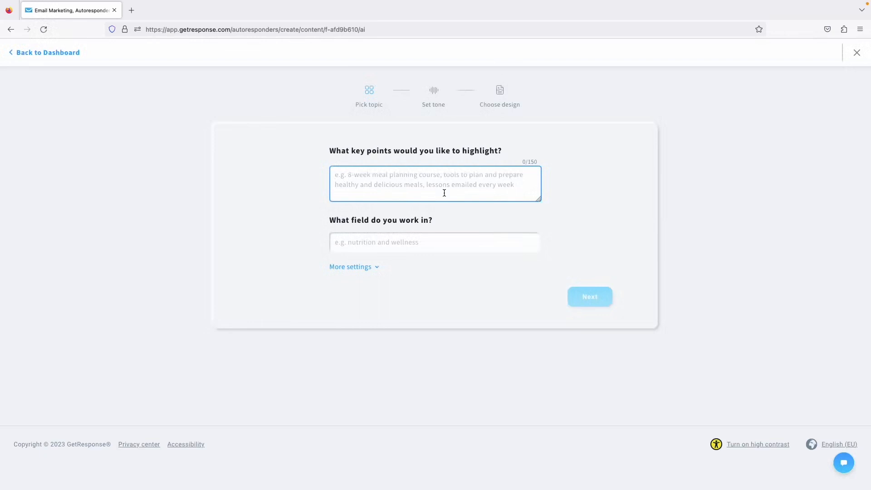
Enter Lisbon free city-guide key points and pick Tourist Destinations as the field of work.
text(welcome )
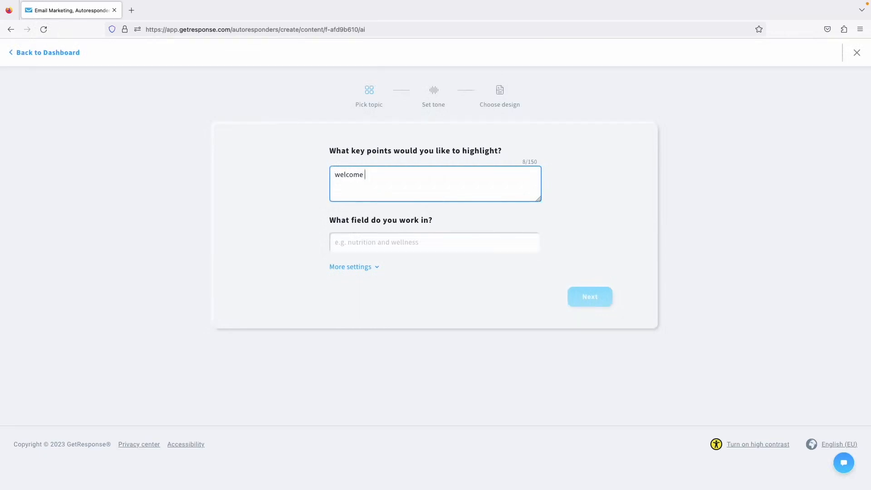
text(subscribers, free city guide with)
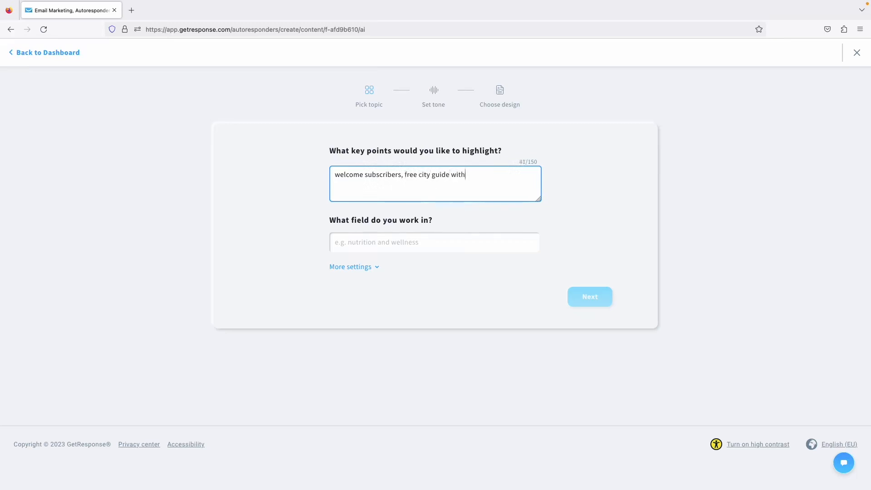
text( top tips about Lisbon)
click(384, 245)
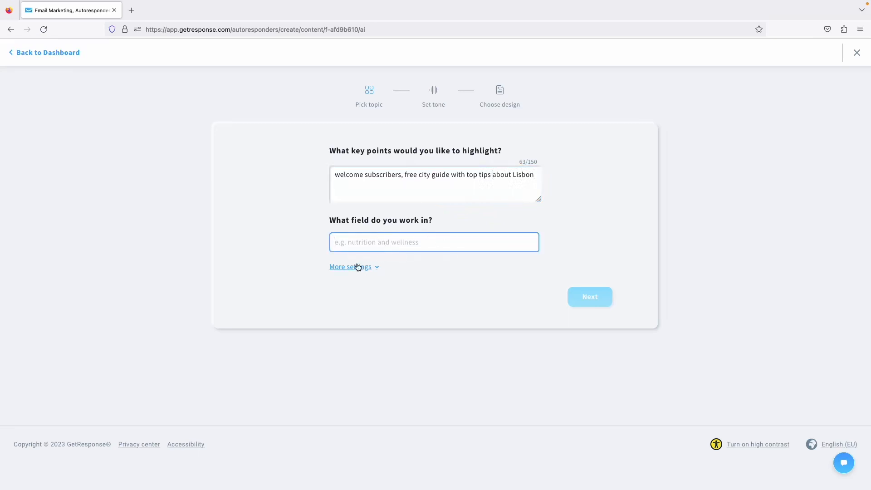
text(travel)
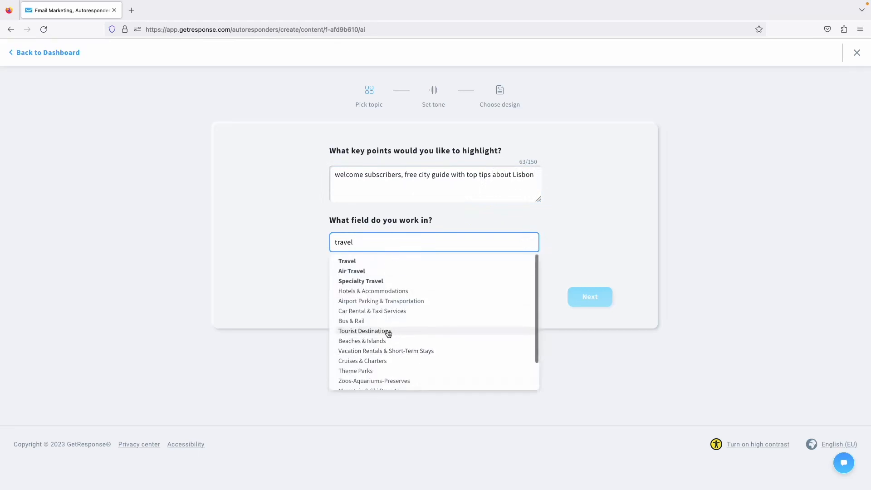
click(395, 332)
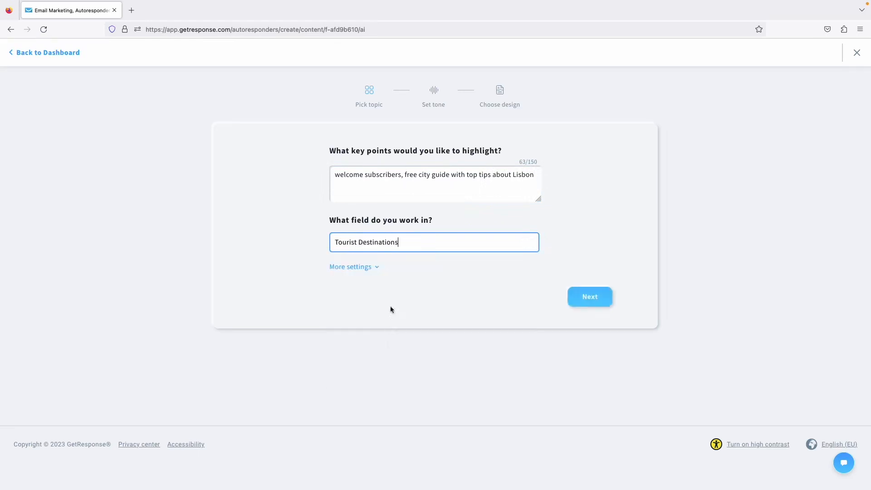
Set the audience to 'travel enthusiasts' and Welcome type, then continue to tone.
click(367, 269)
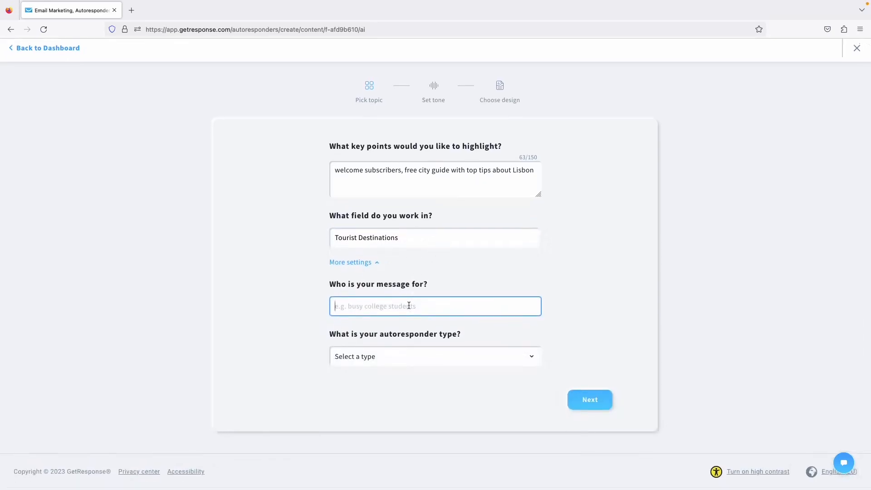
text(travel enthusiasts)
click(291, 343)
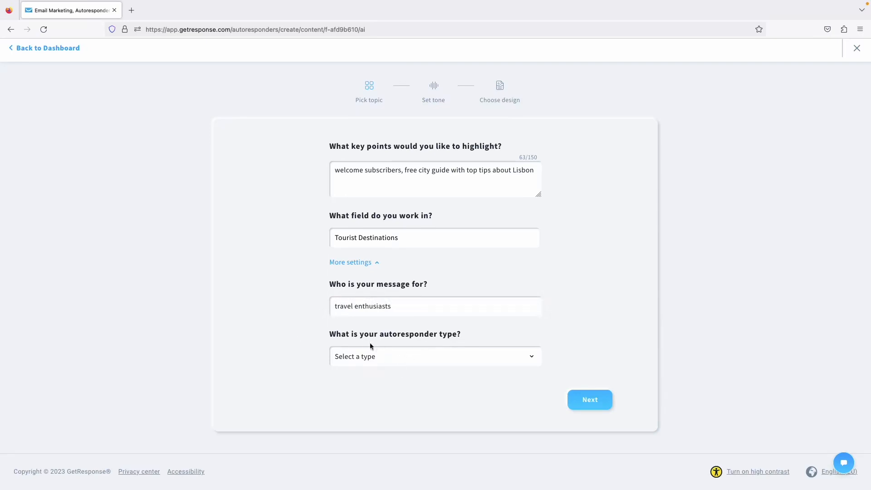
click(399, 352)
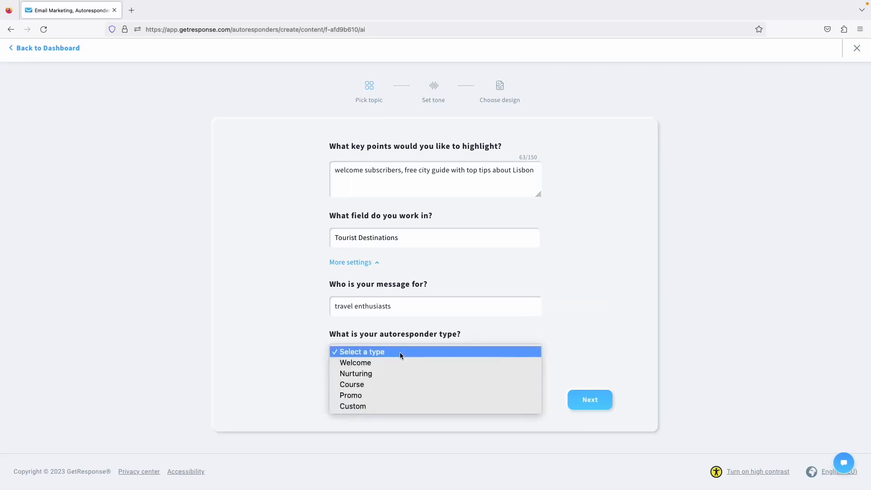
click(378, 361)
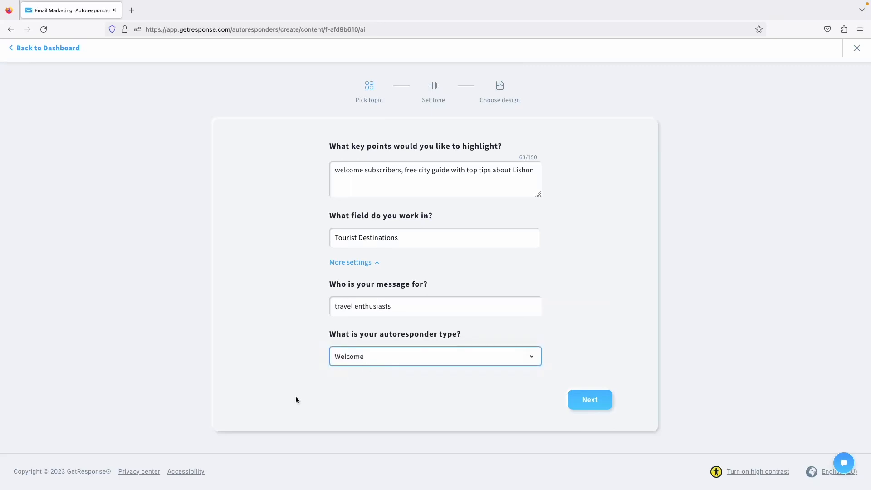
click(595, 401)
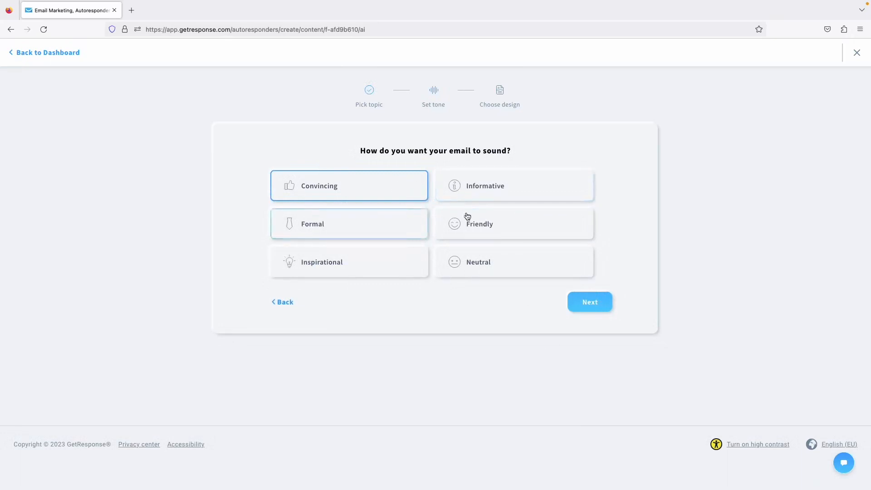
Generate the AI email with a Friendly tone, 1-column layout and Pastel palette.
click(469, 227)
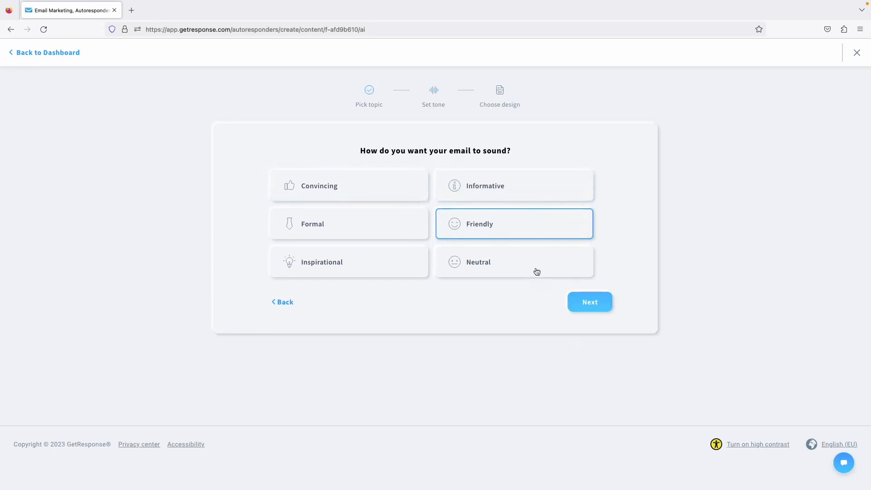
click(580, 306)
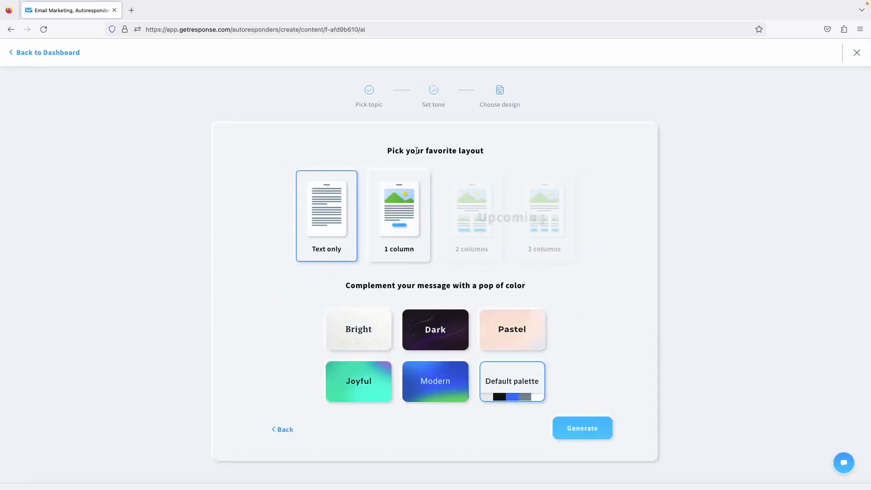
click(382, 214)
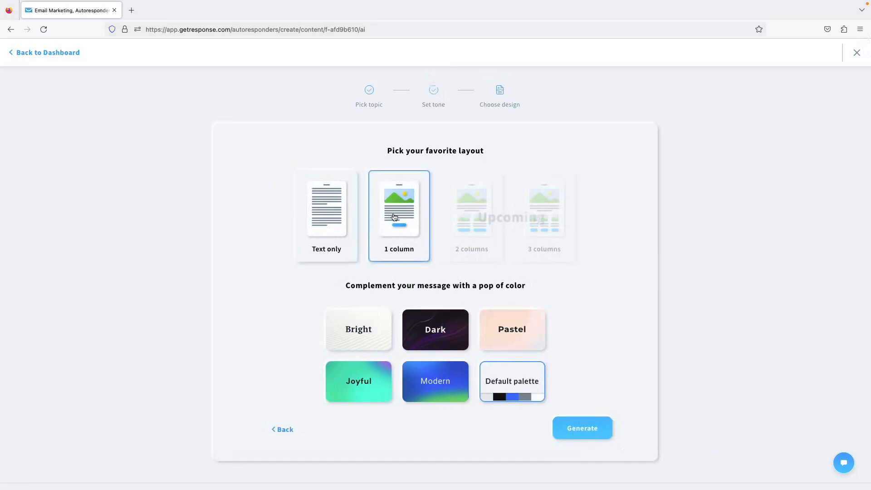
scroll(428, 257, down, 1)
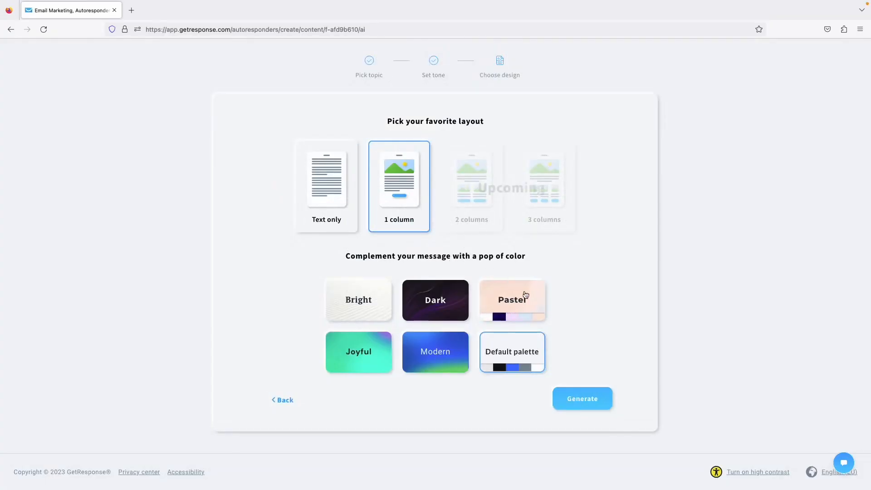
click(510, 300)
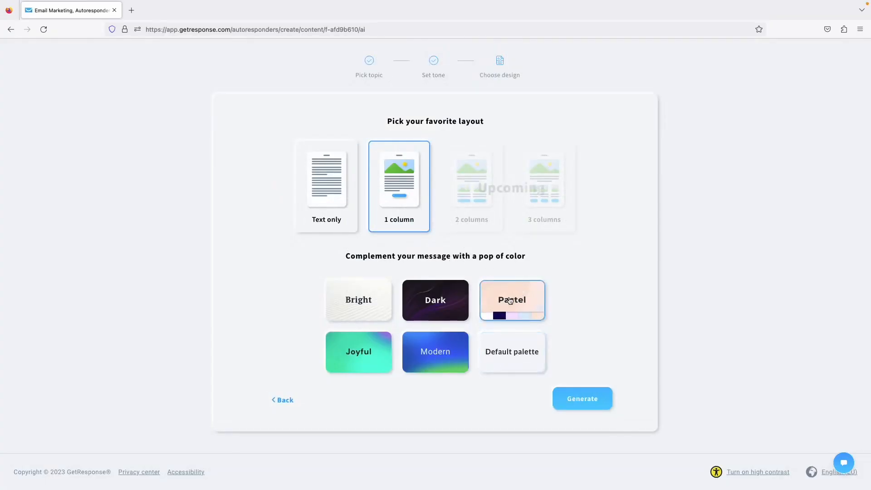
click(579, 402)
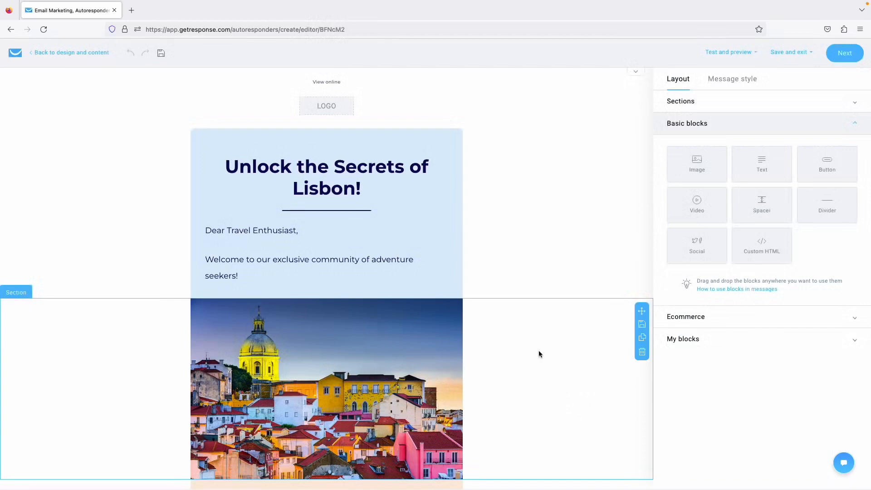
Change the greeting's opening word from 'Dear' to 'Hi'.
scroll(538, 352, down, 2)
scroll(340, 343, up, 1)
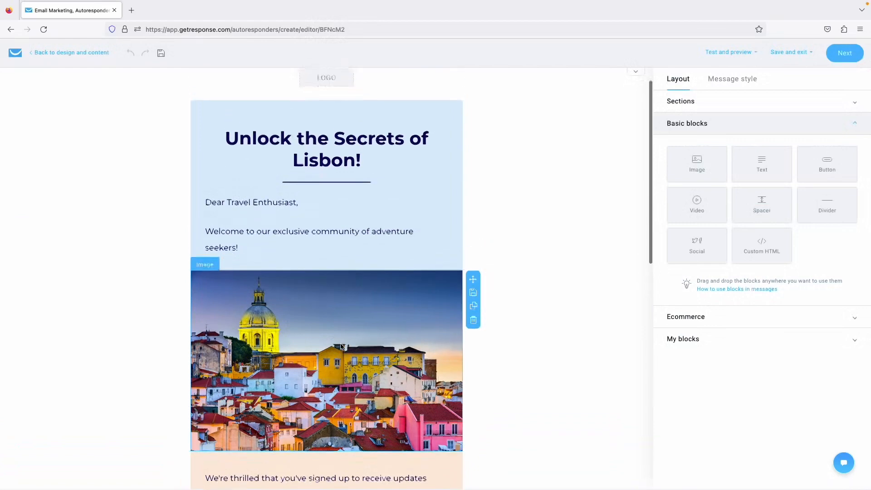
click(281, 218)
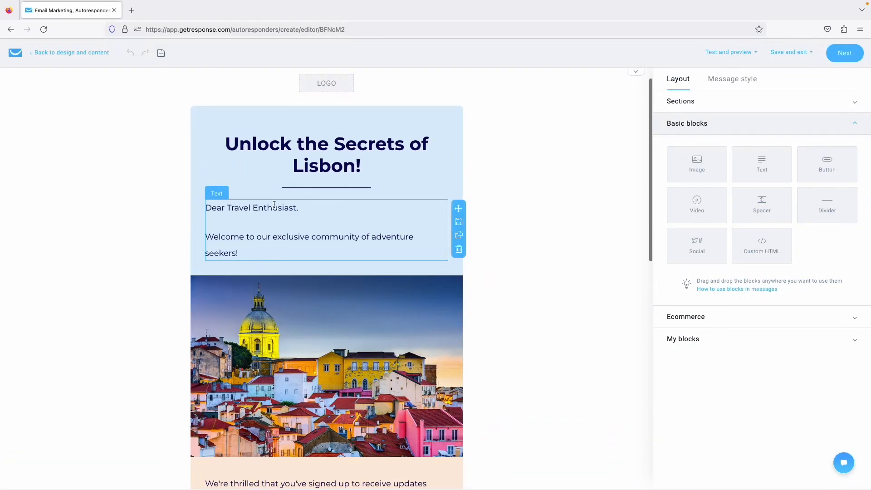
drag(227, 229, 296, 225)
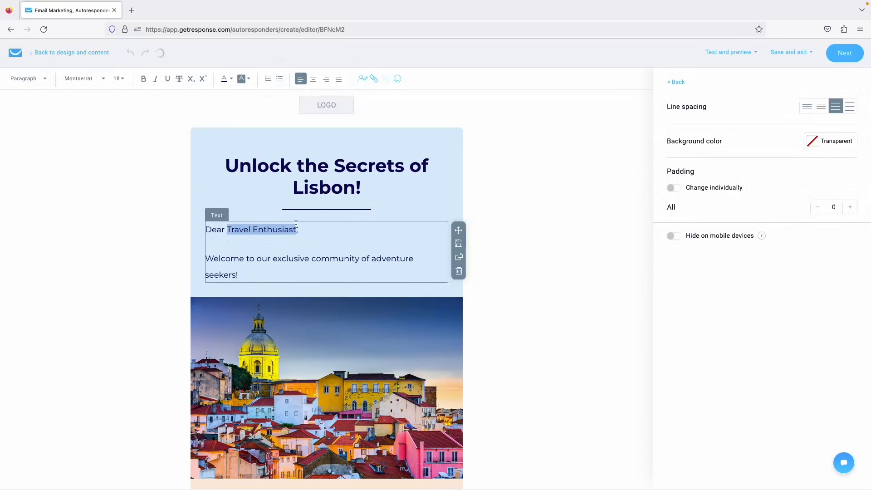
click(277, 243)
double_click(215, 229)
text(H)
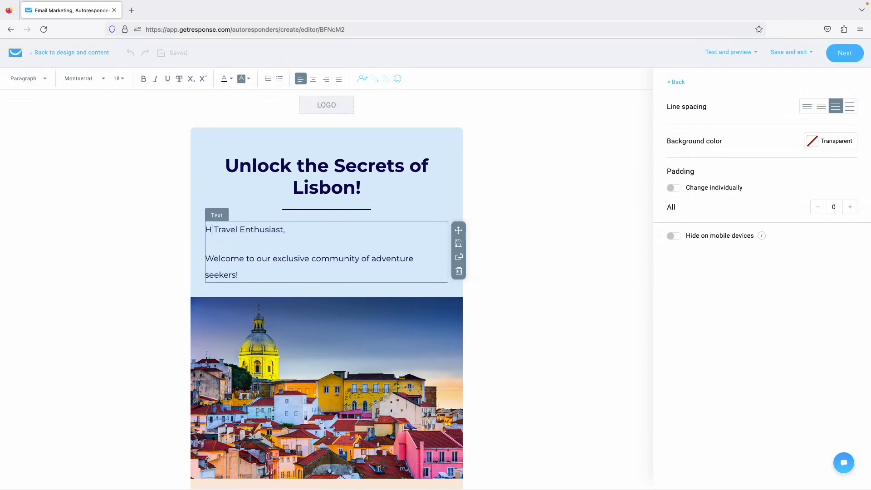
text(i)
Replace 'Travel Enthusiast' with the firstname personalization field.
mouse_move(287, 230)
mouse_down()
mouse_move(215, 231)
mouse_move(286, 225)
mouse_up()
click(217, 230)
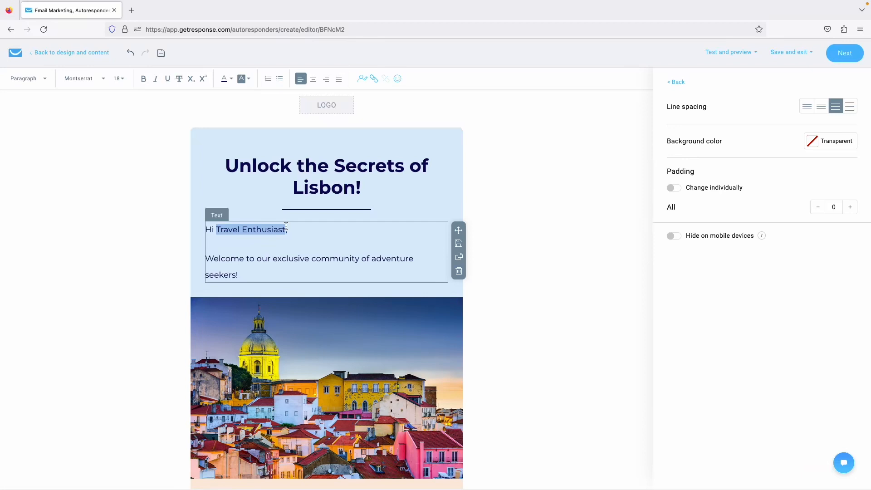
key(BackSpace)
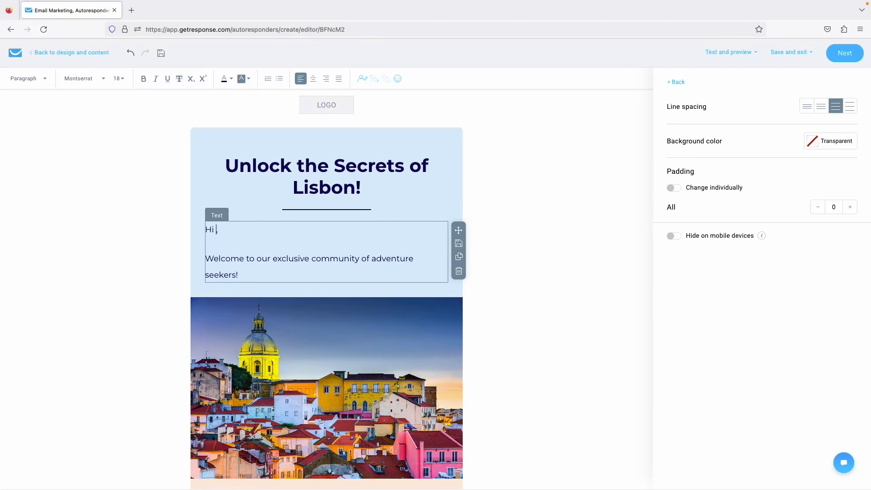
click(362, 85)
text(f)
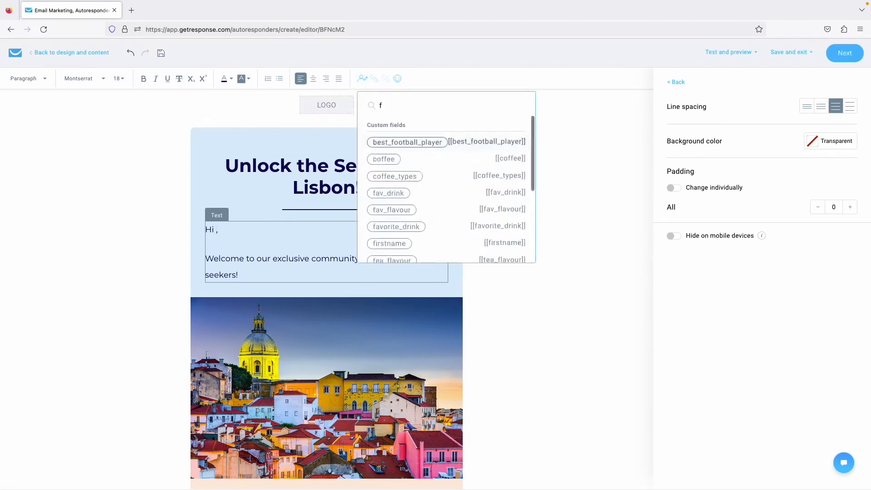
text(irst)
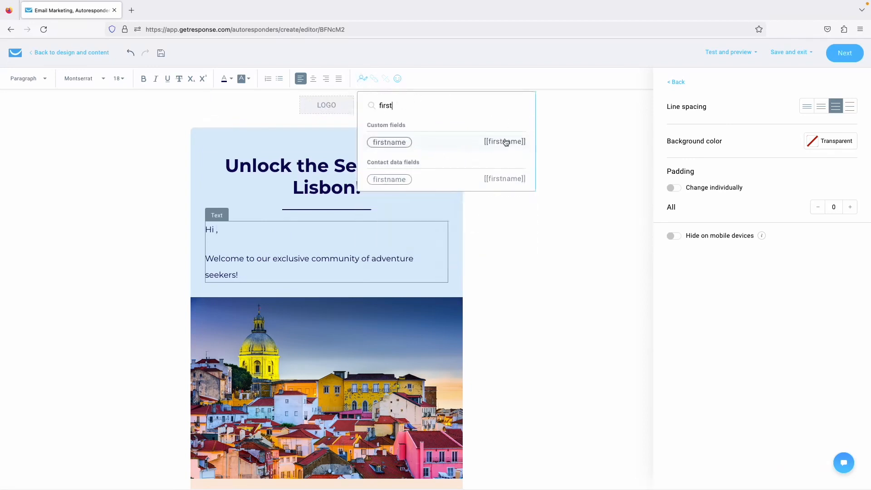
click(438, 144)
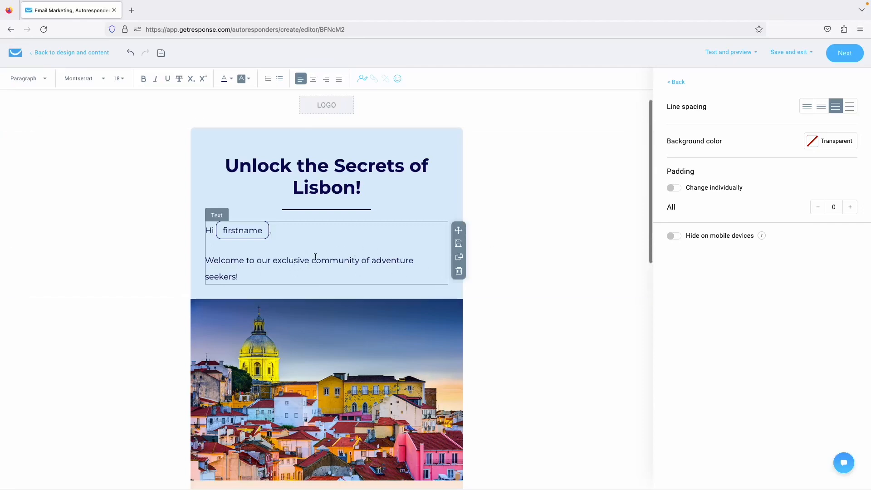
Delete the body text from 'Simply download…' through the 'The Team at Your Business' sign-off.
scroll(313, 268, down, 2)
scroll(313, 268, down, 5)
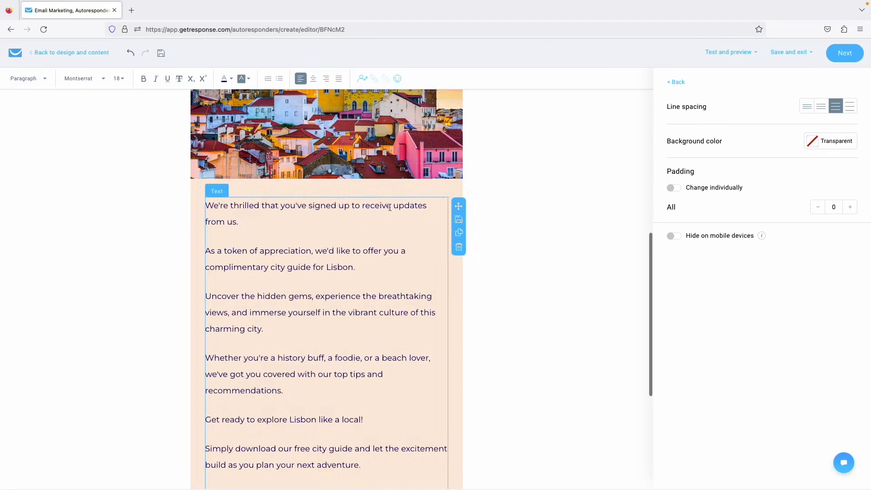
scroll(312, 219, down, 1)
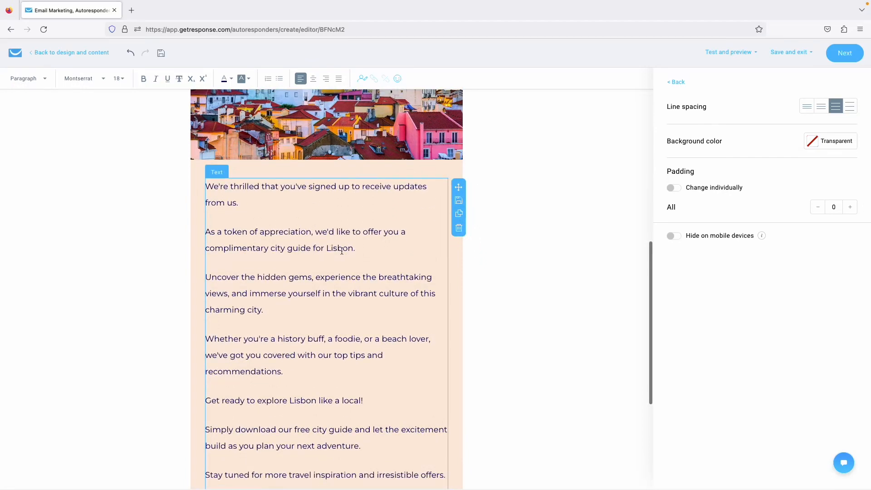
scroll(313, 249, down, 2)
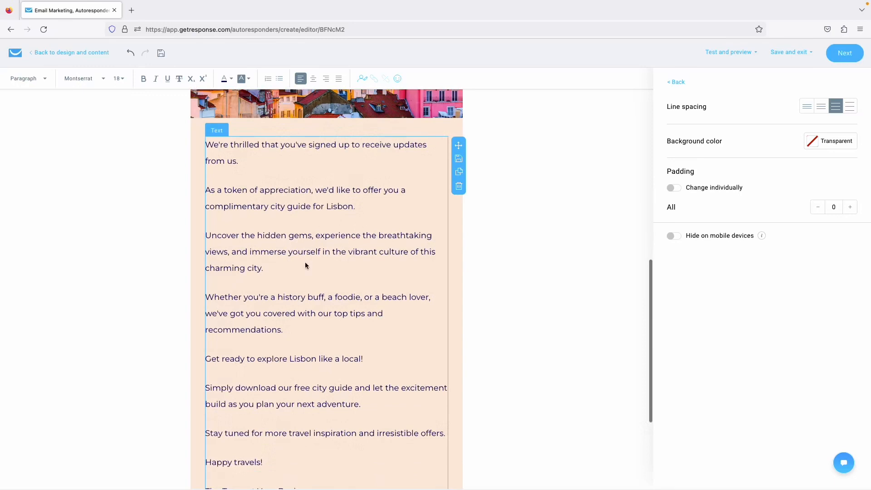
scroll(295, 267, down, 3)
click(286, 269)
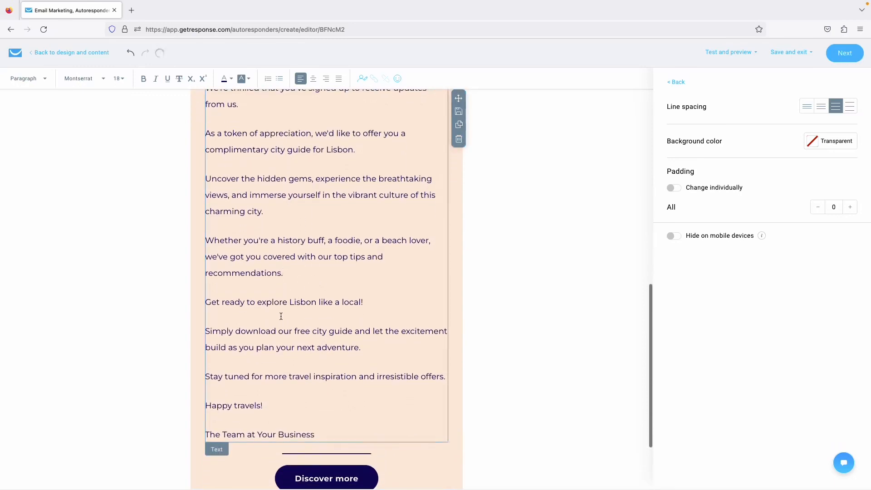
scroll(294, 381, down, 1)
drag(319, 408, 204, 301)
key(BackSpace)
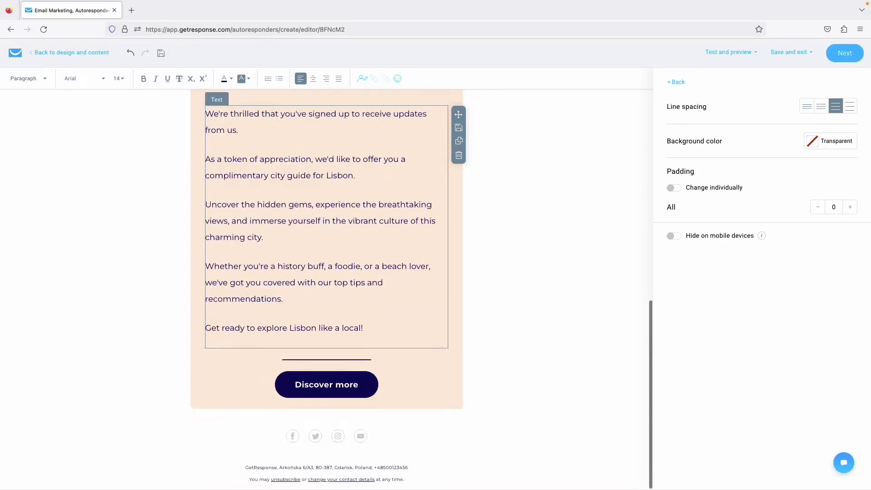
click(220, 345)
click(275, 333)
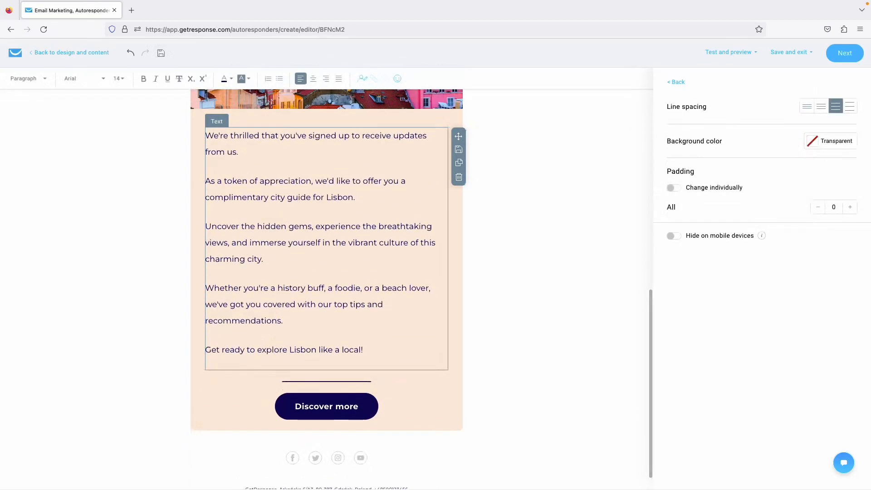
click(148, 366)
scroll(196, 304, up, 8)
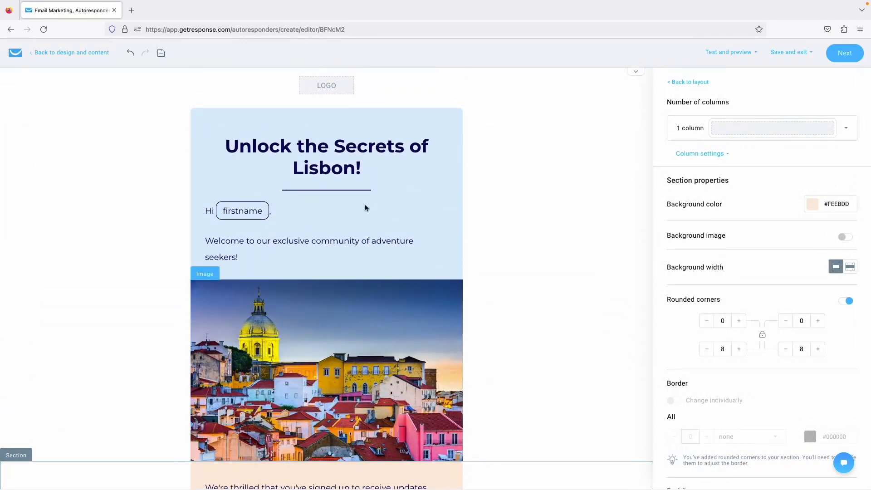
Review the header and 'Discover more' button settings, then save the email design.
scroll(358, 182, up, 1)
click(389, 109)
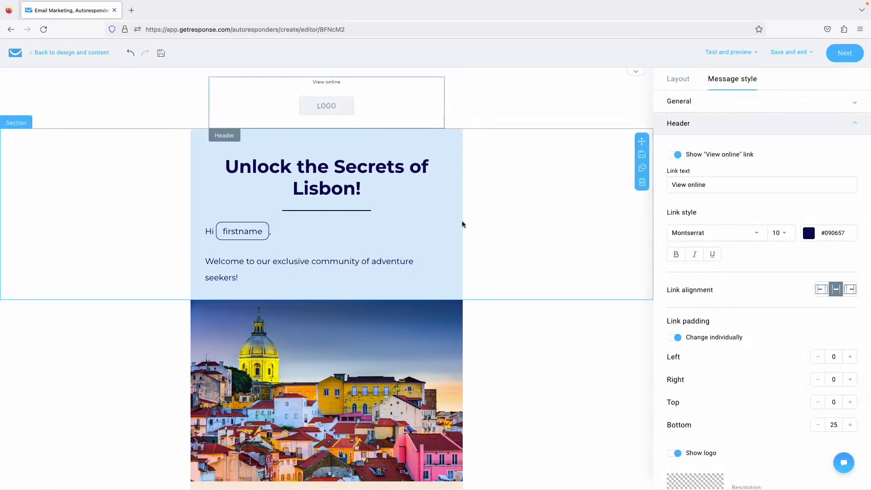
scroll(397, 275, down, 4)
scroll(415, 207, down, 10)
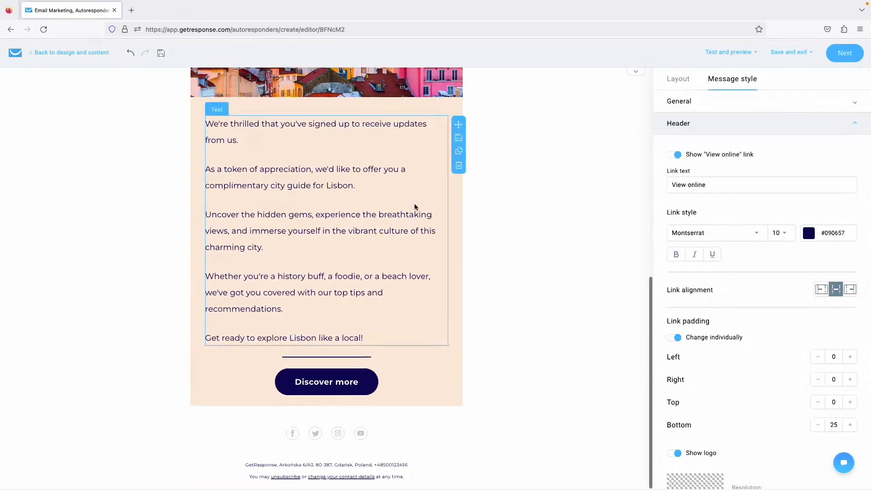
click(327, 385)
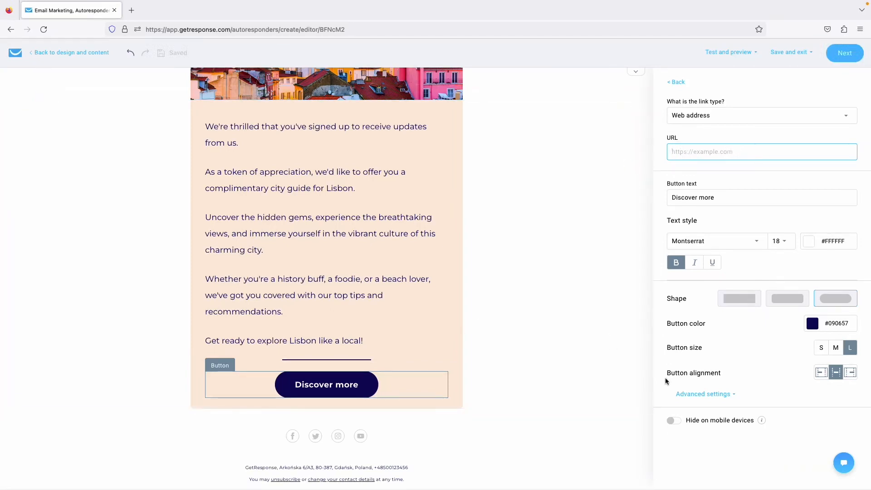
click(694, 438)
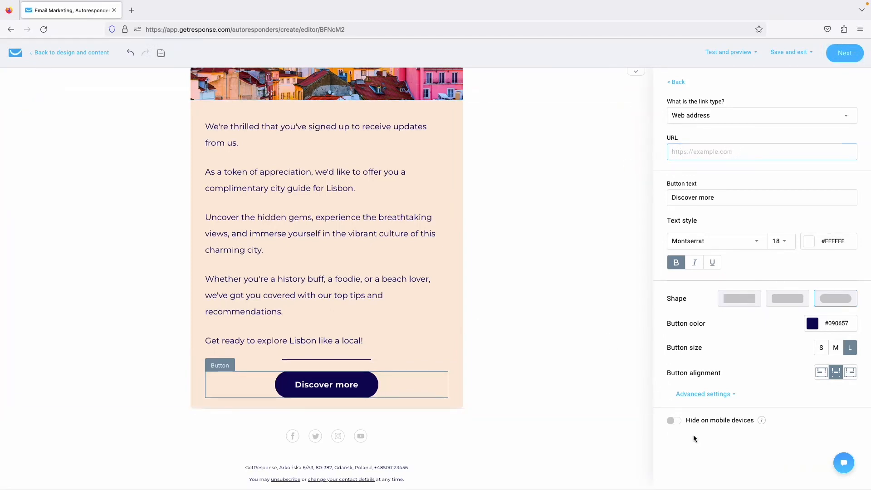
click(840, 59)
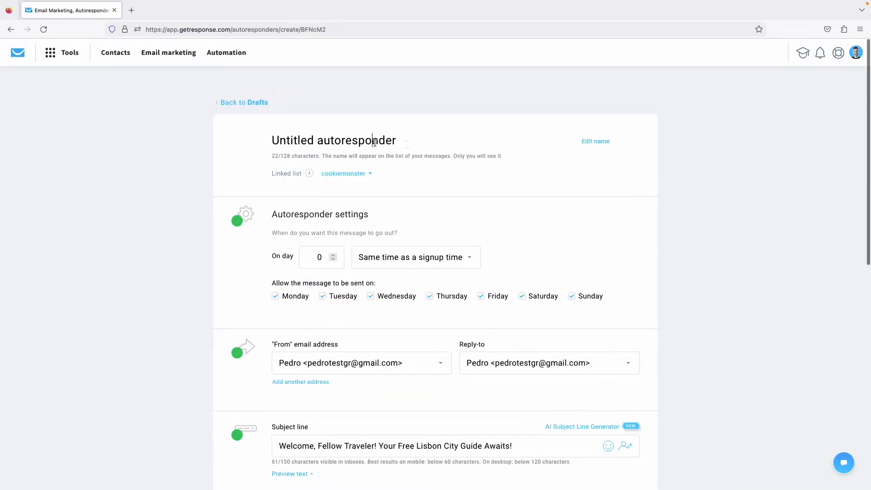
Name the autoresponder 'Welcome message' and link it to the City Guides list.
triple_click(374, 143)
text(Welcome mess)
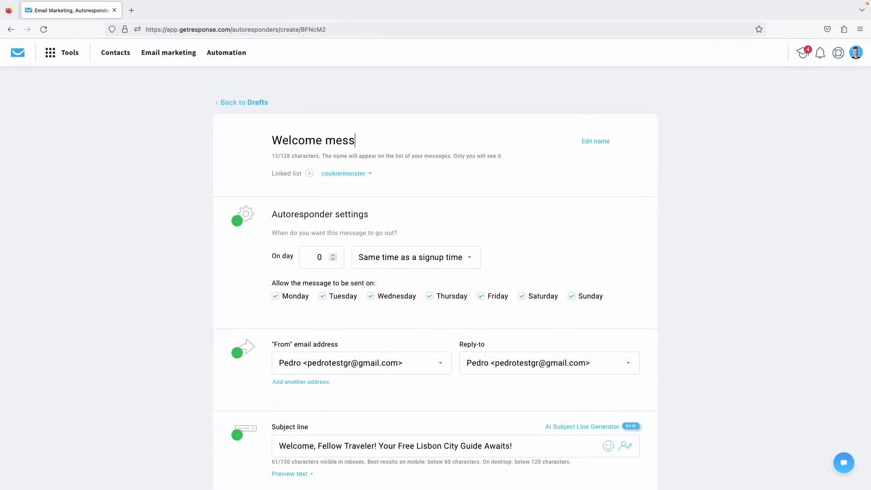
text(age)
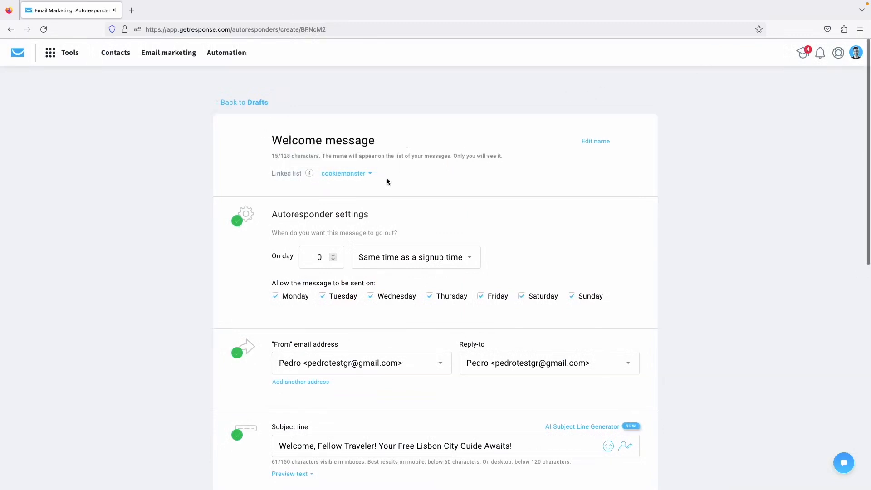
click(372, 174)
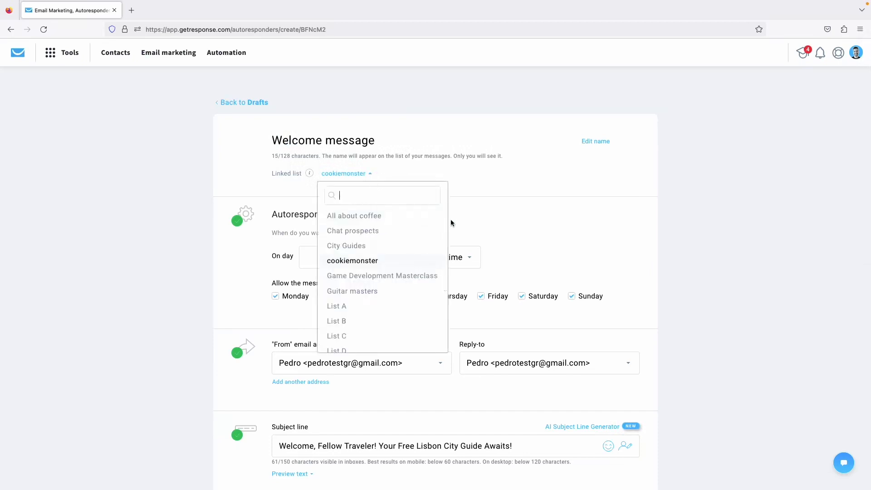
click(357, 245)
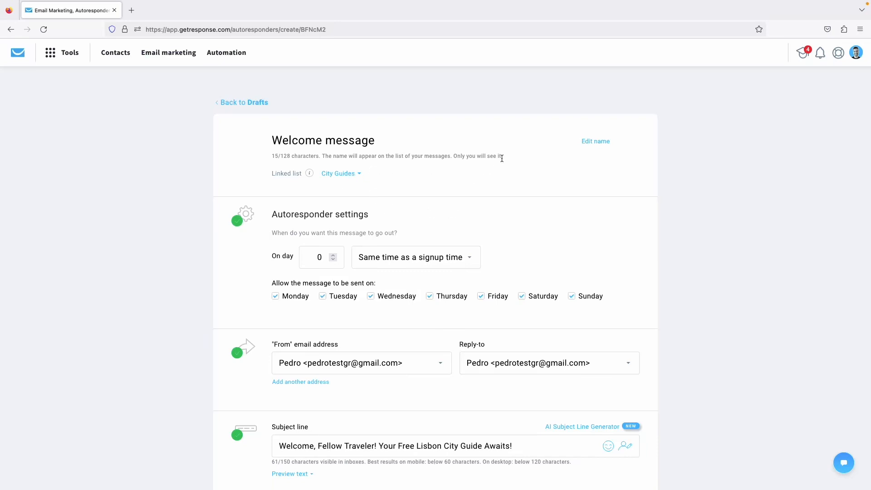
Toggle the Monday checkbox, leaving all seven weekdays allowed, and step up the On day spinner.
scroll(502, 161, down, 1)
scroll(502, 161, down, 2)
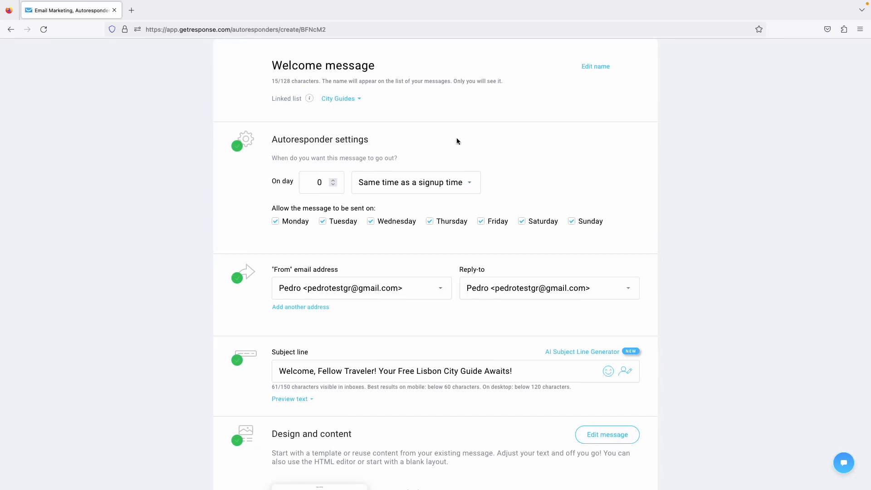
scroll(345, 181, down, 1)
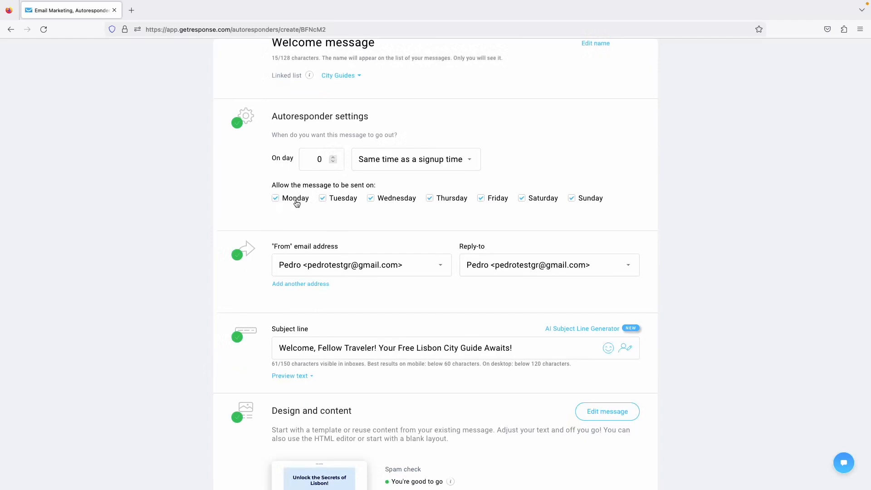
click(279, 199)
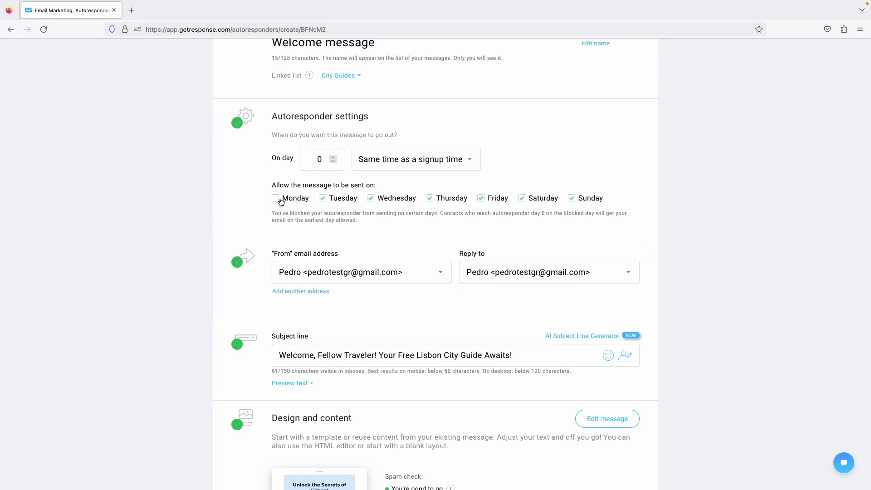
click(280, 201)
click(280, 201)
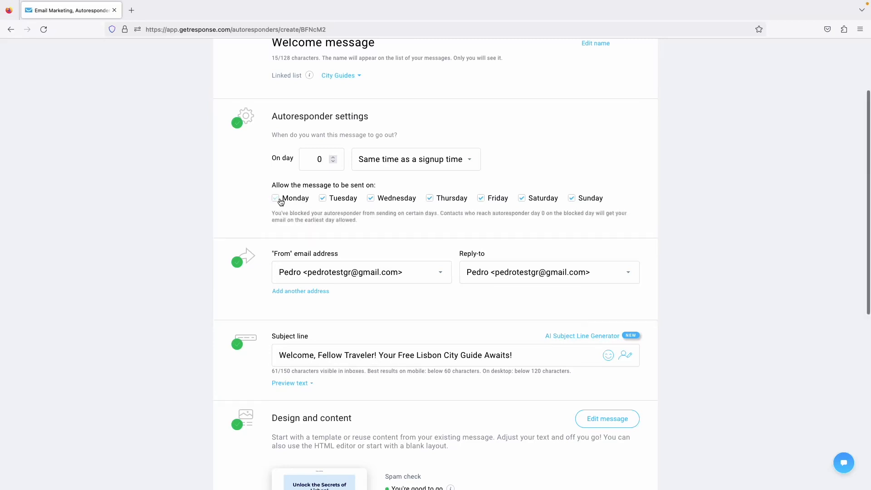
drag(443, 213, 366, 222)
click(367, 221)
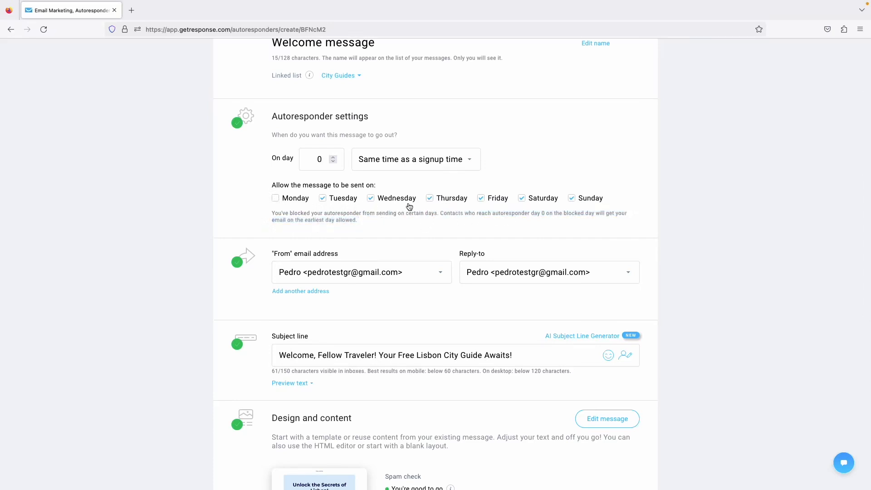
click(285, 199)
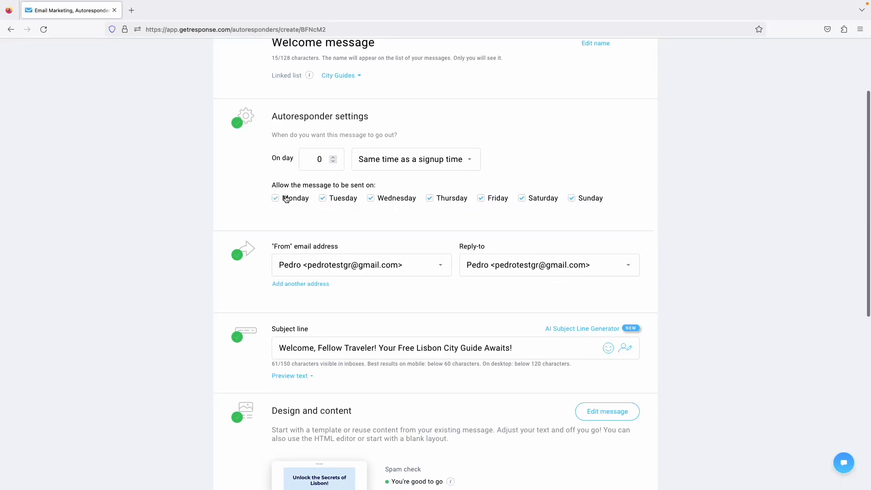
click(333, 157)
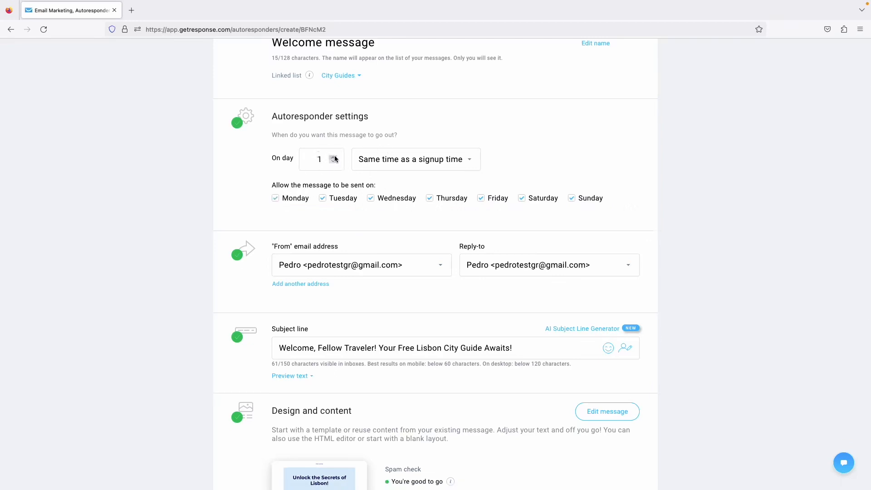
click(334, 157)
Enable Google Analytics link click tracking and publish the Welcome message autoresponder.
scroll(317, 181, down, 3)
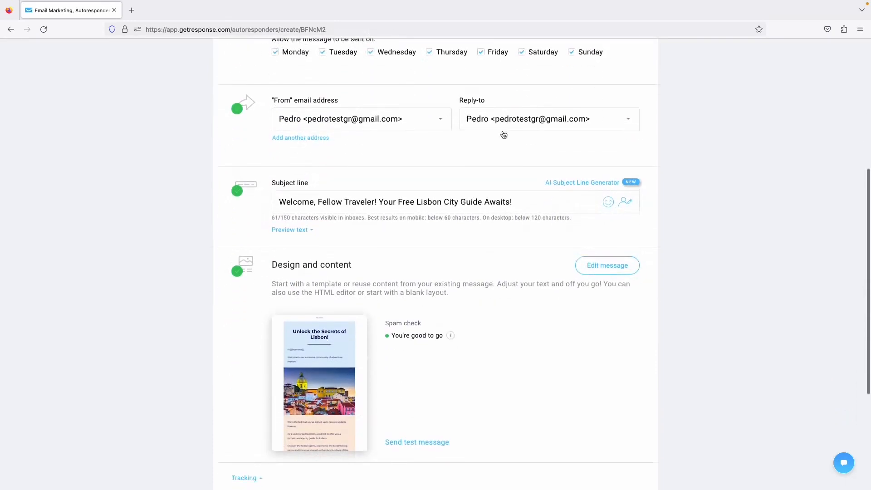
scroll(436, 192, down, 1)
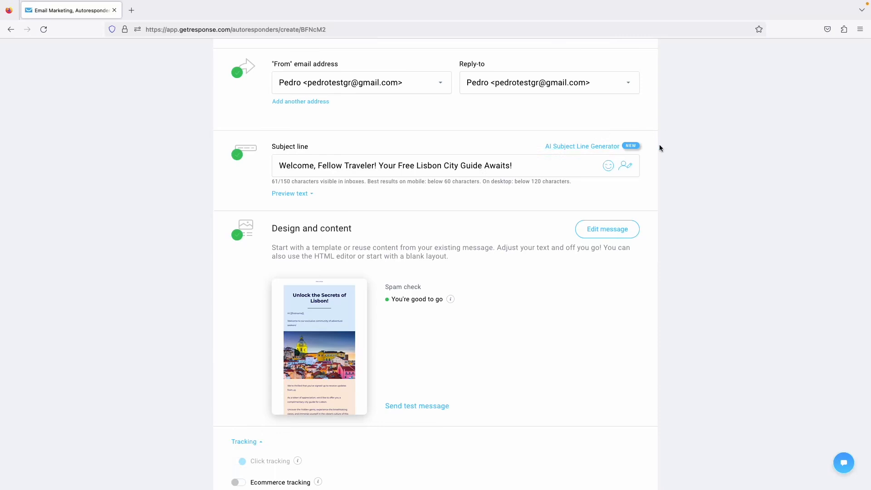
scroll(519, 217, down, 3)
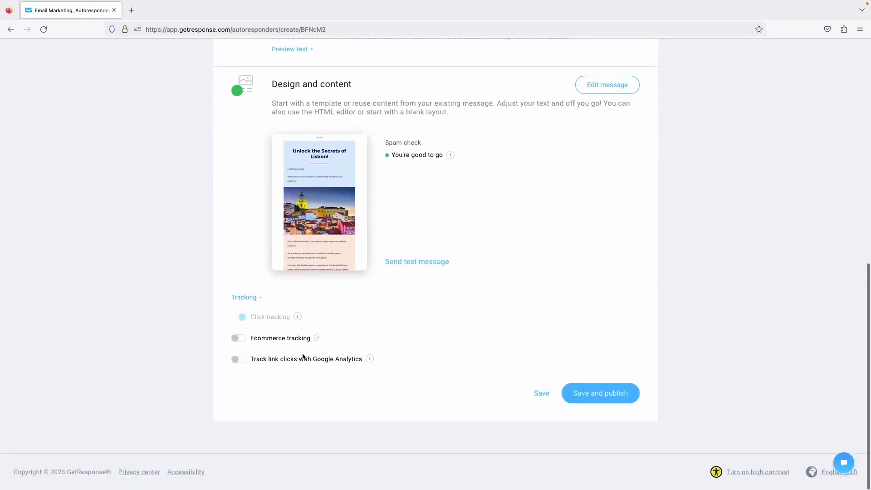
click(244, 361)
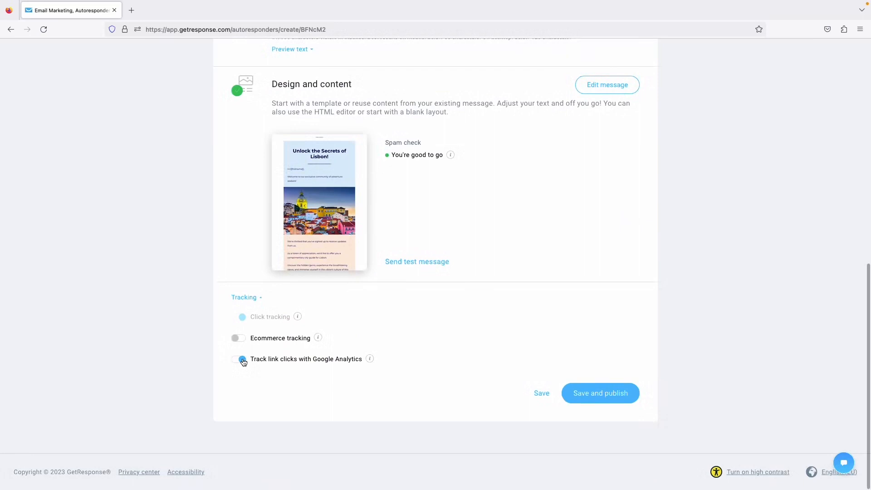
click(598, 393)
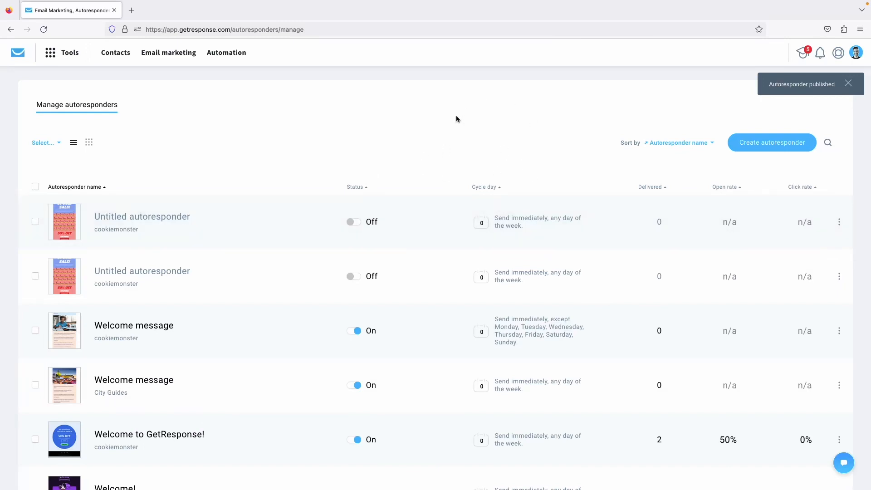
Filter the autoresponders to the City Guides list and show them as a day calendar.
click(55, 144)
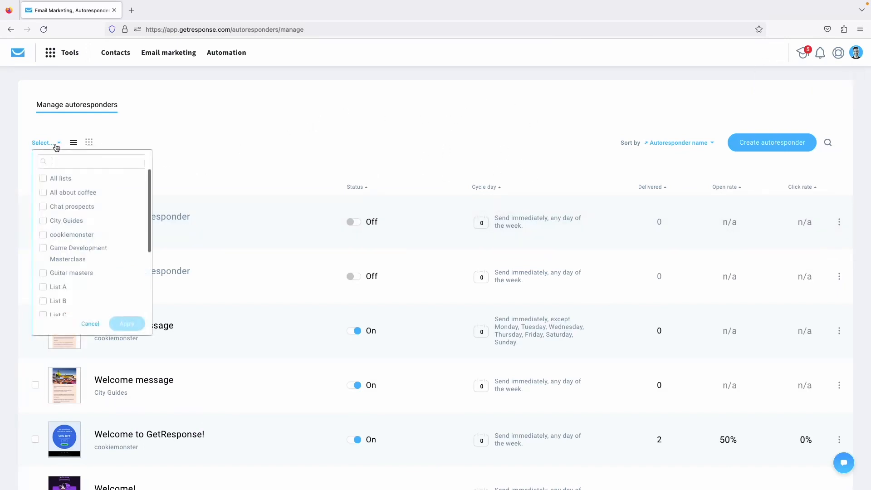
click(64, 224)
click(127, 323)
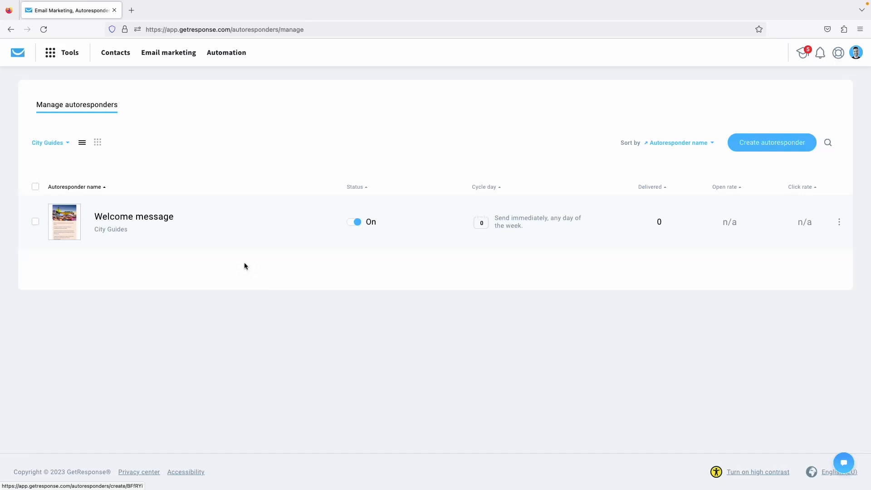
click(99, 144)
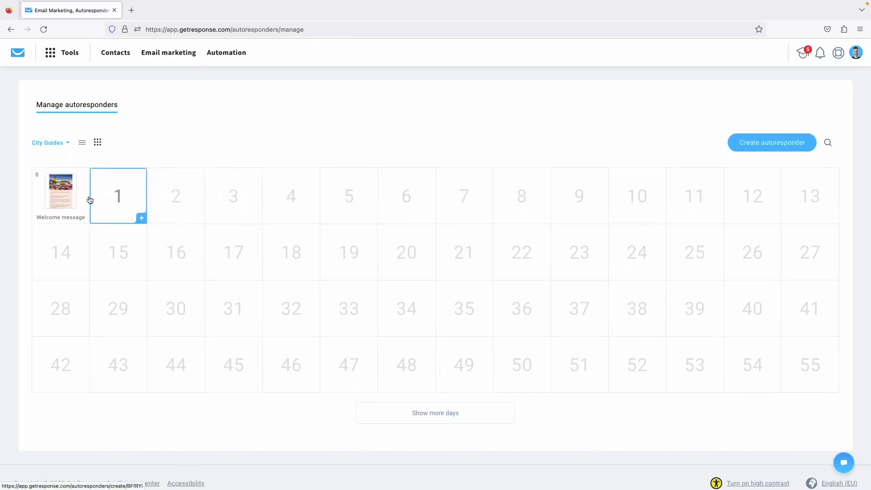
click(182, 194)
click(577, 109)
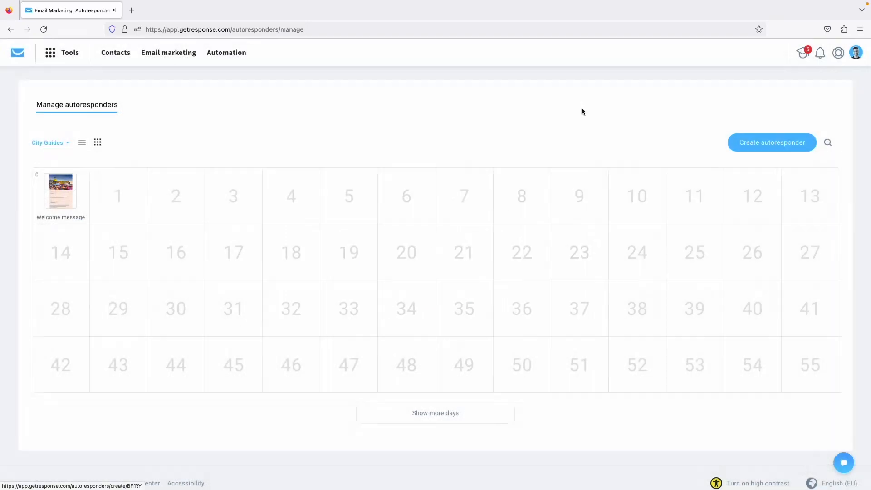
click(183, 207)
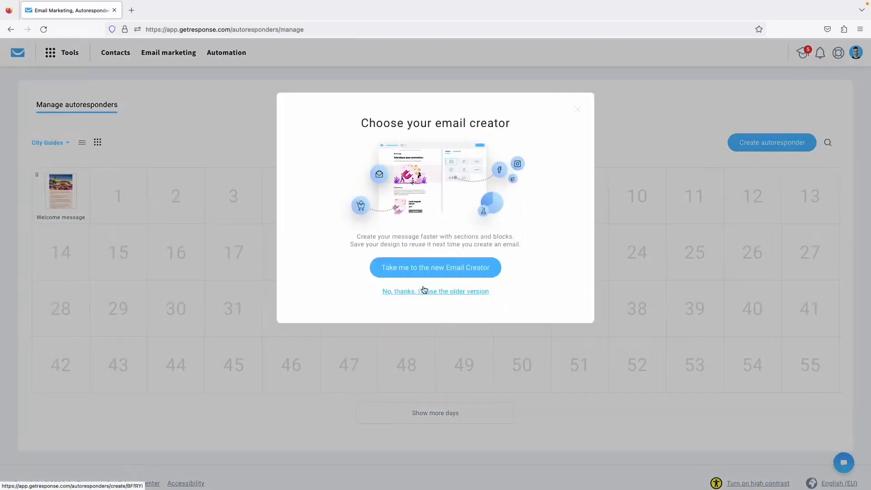
click(576, 106)
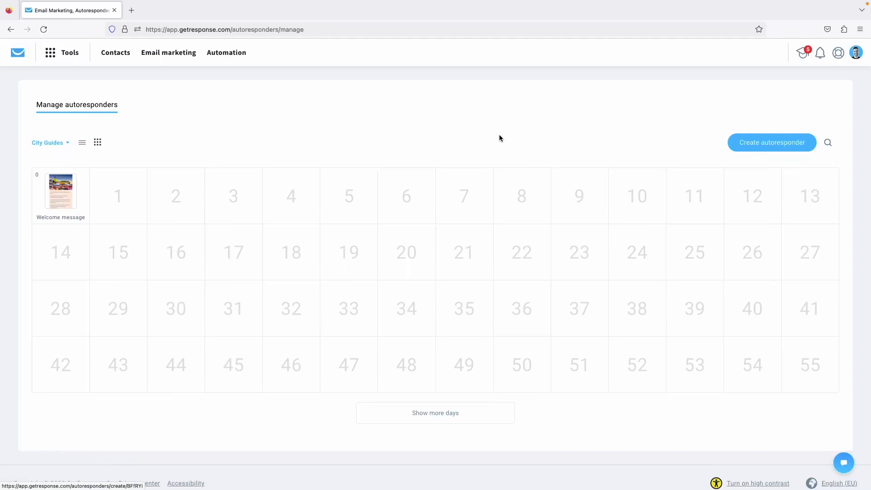
click(20, 55)
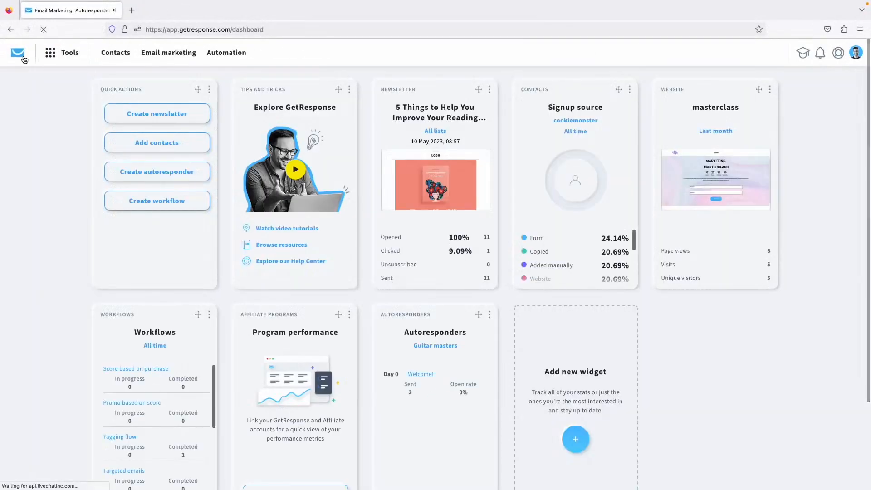
Go to Tools > Landing pages and start a new landing page.
click(61, 56)
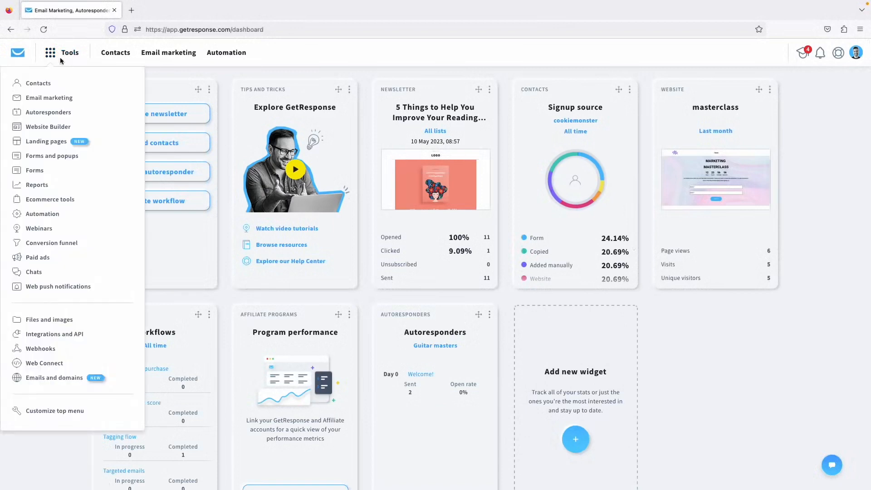
click(36, 139)
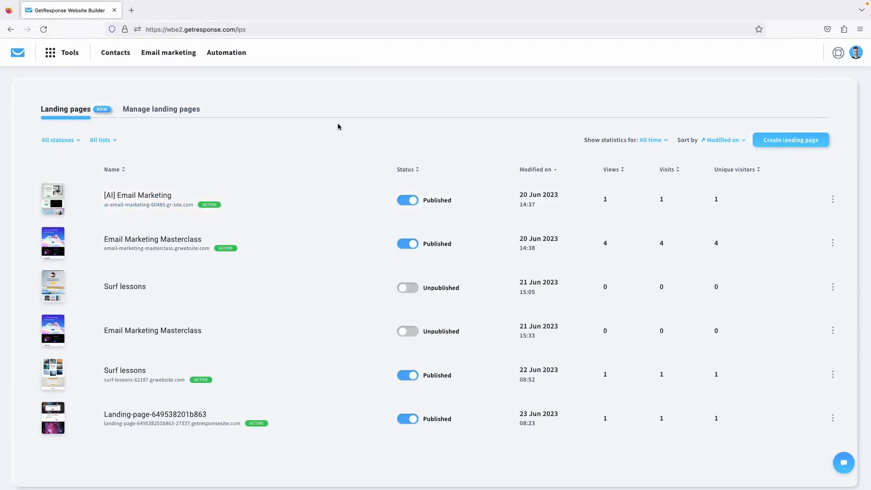
click(789, 142)
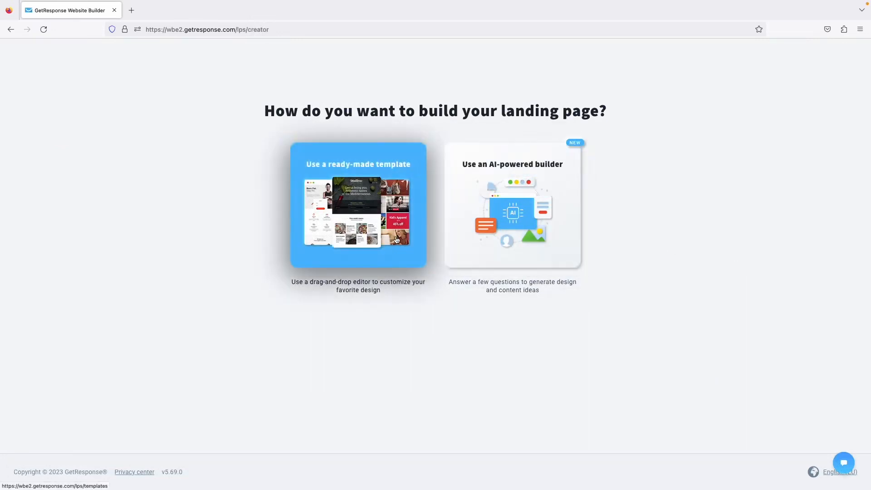
Start the landing page from the ready-made Predesigned #013 mountain-and-bay template.
click(372, 232)
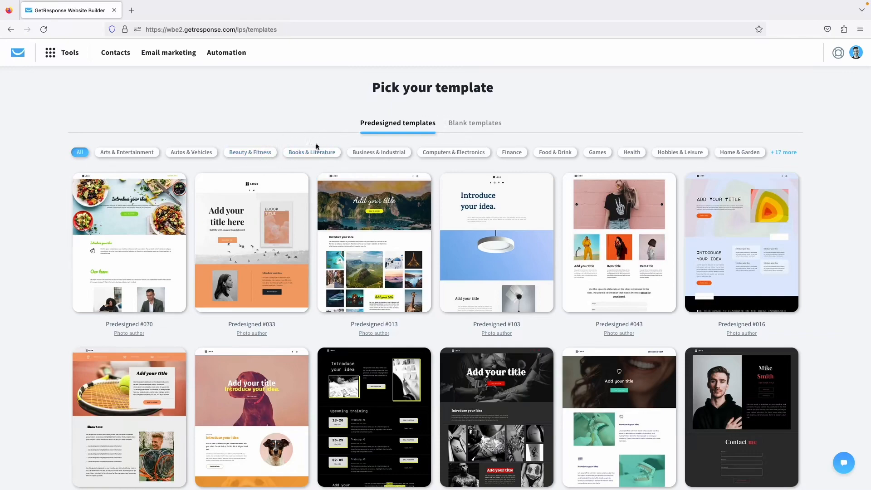
scroll(294, 121, down, 2)
scroll(290, 240, down, 10)
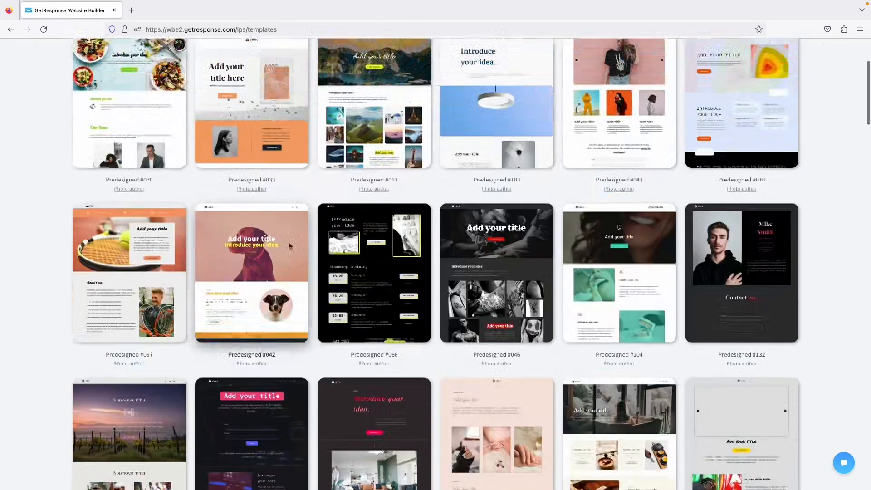
scroll(290, 245, up, 13)
mouse_move(351, 259)
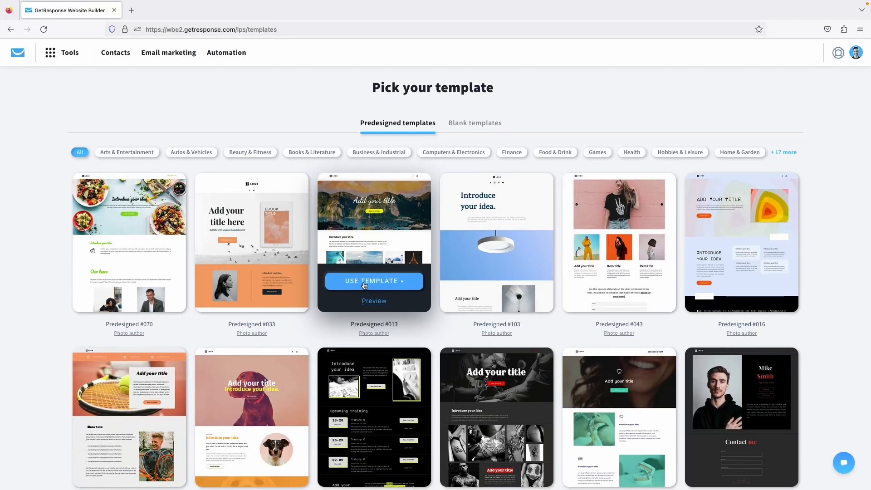
click(364, 281)
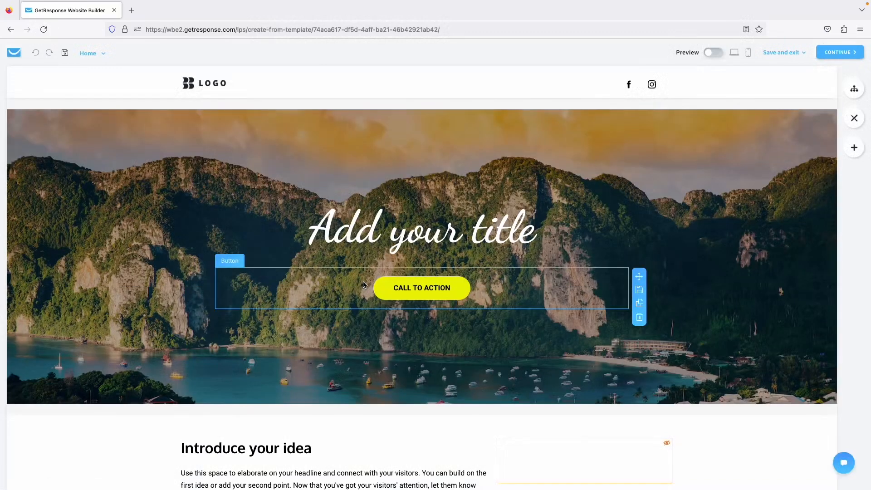
Change the hero heading from 'Add your title' to 'Free City Guides'.
click(430, 235)
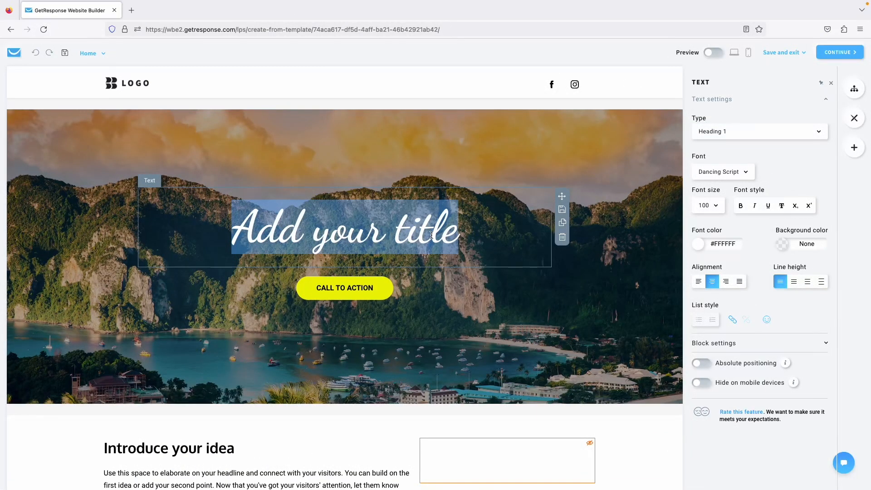
text(Best C)
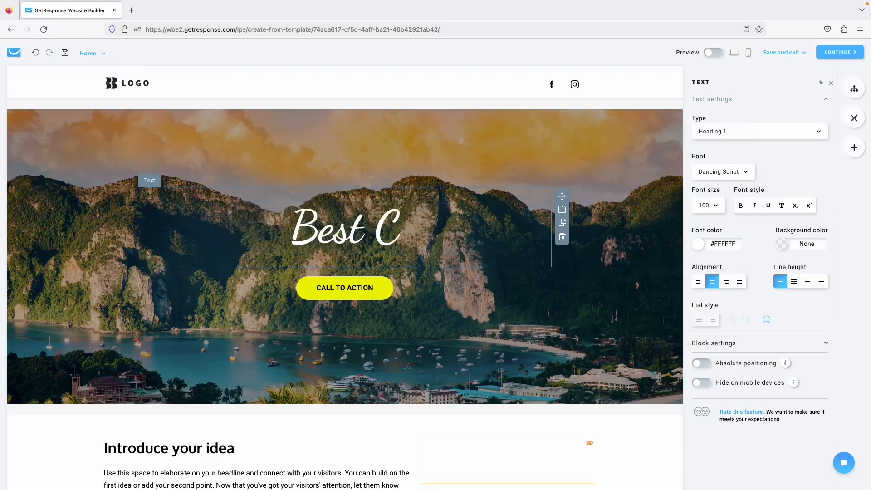
text(ity Guides)
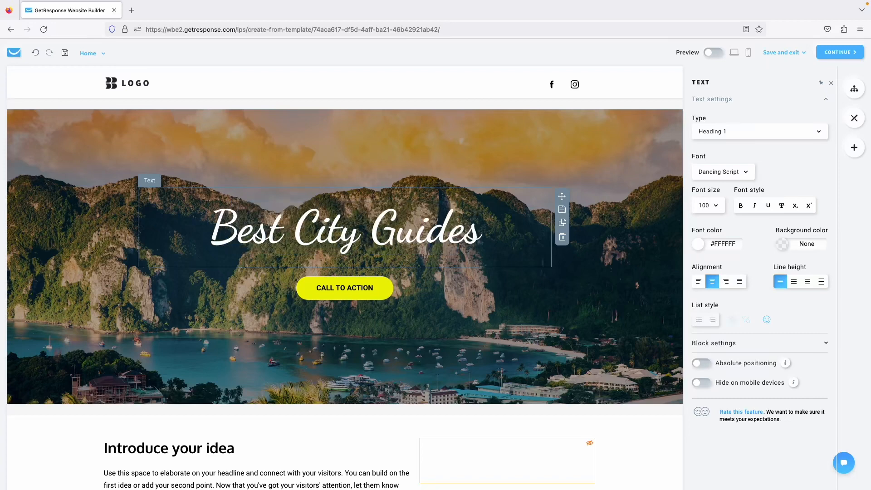
click(246, 319)
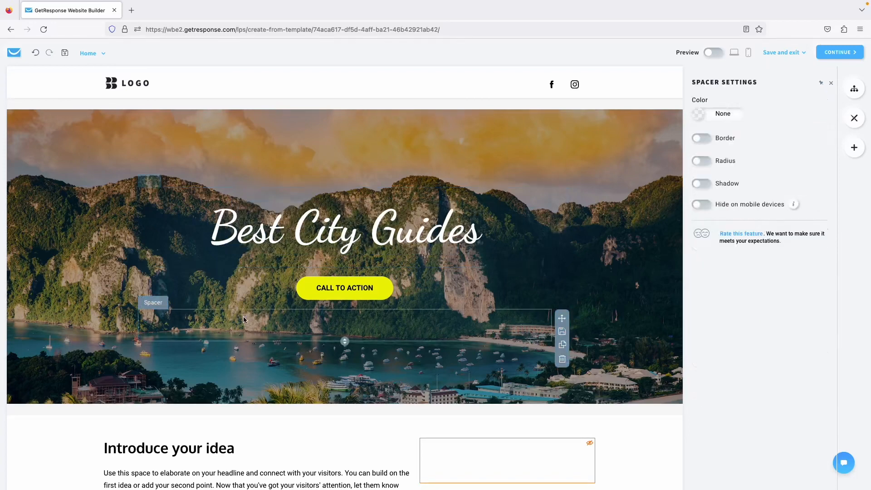
click(416, 238)
double_click(246, 245)
text(Free)
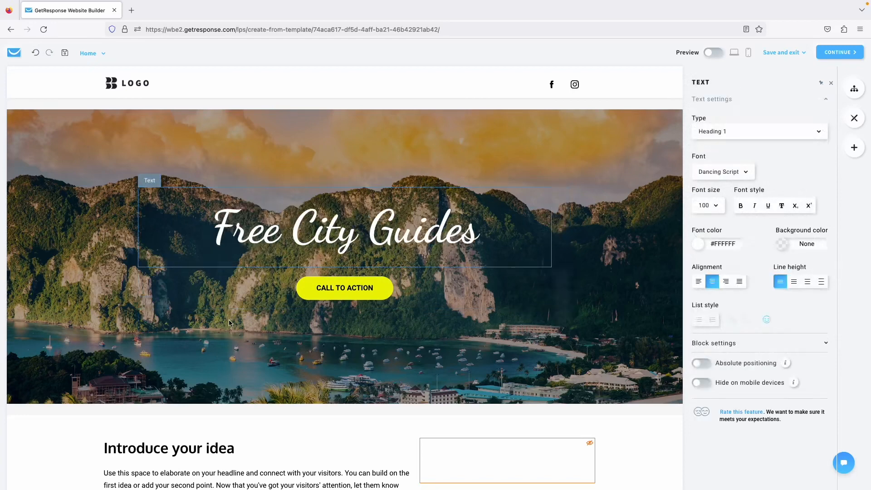
click(345, 287)
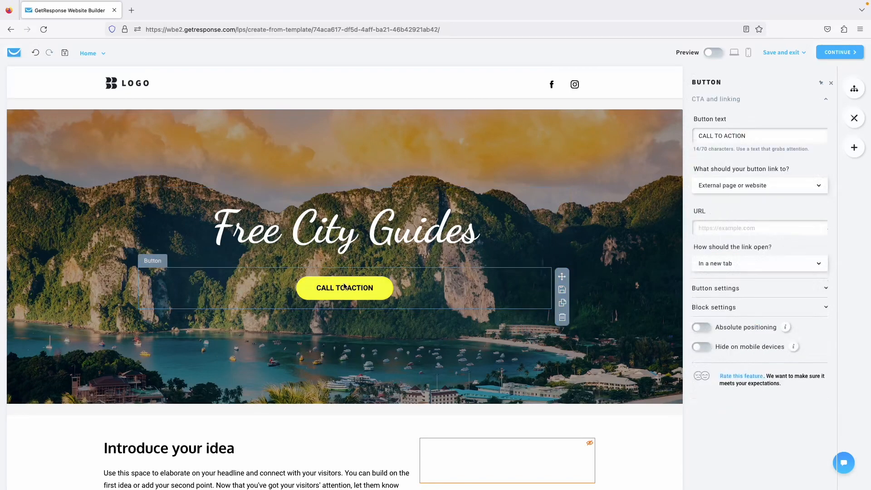
click(264, 126)
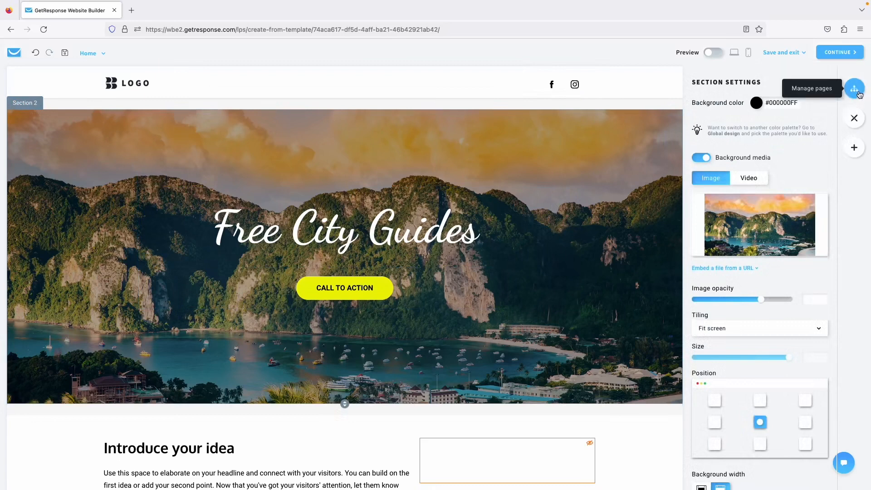
In Manage pages, view the Not Found and Thank You pages, then return to Home.
click(855, 90)
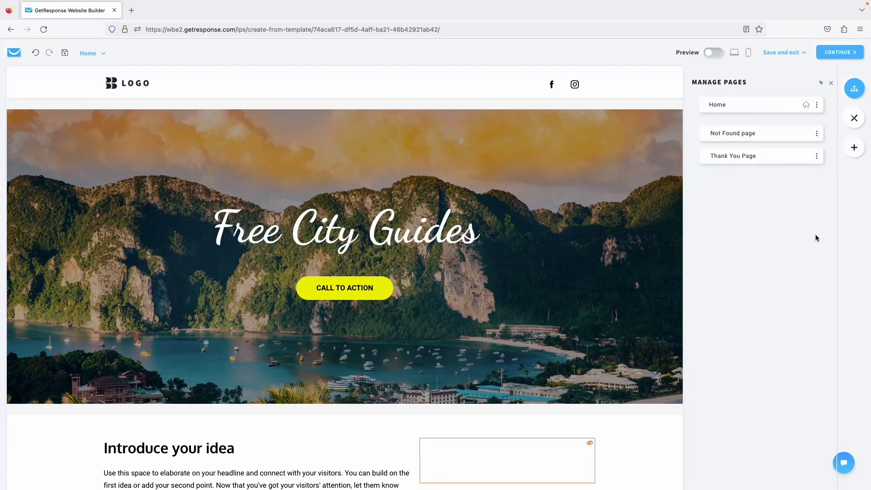
click(752, 134)
click(744, 159)
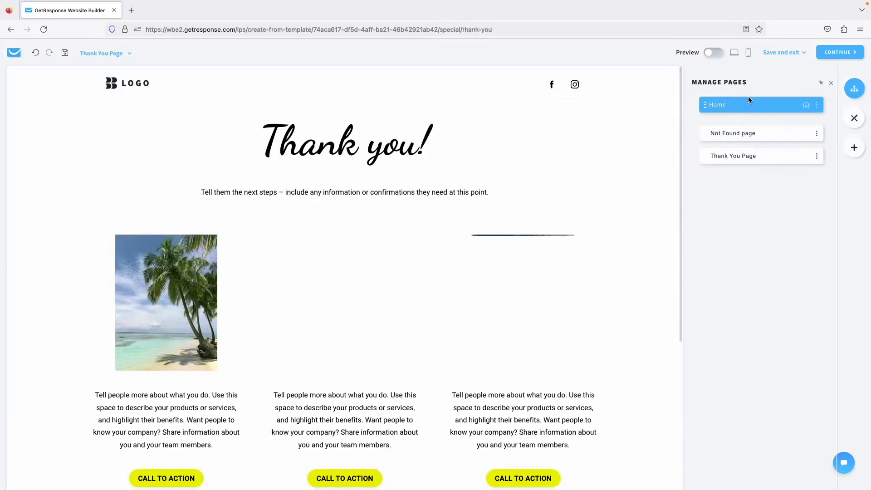
click(736, 105)
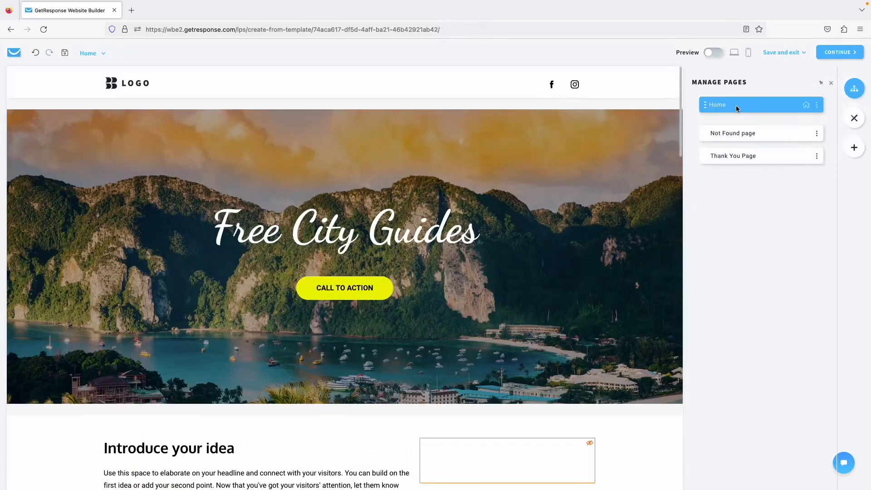
Check the page switcher, undo and redo the page switch, and bring up Global design settings.
click(103, 58)
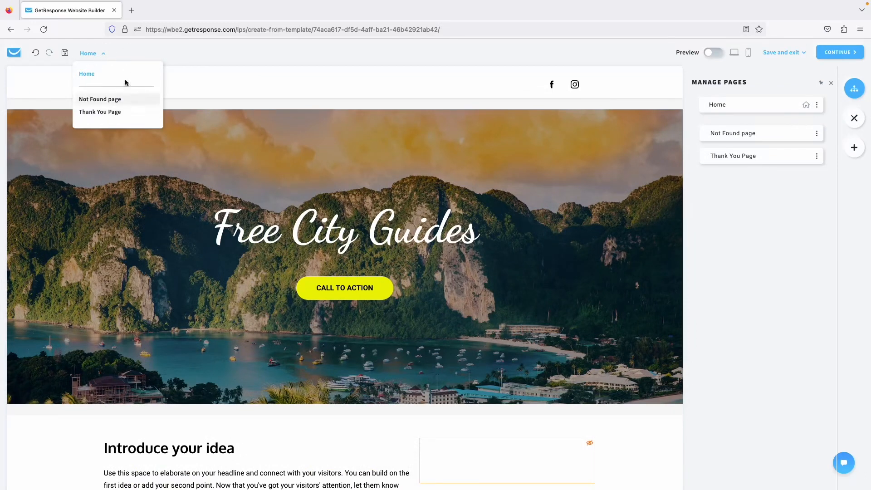
click(97, 55)
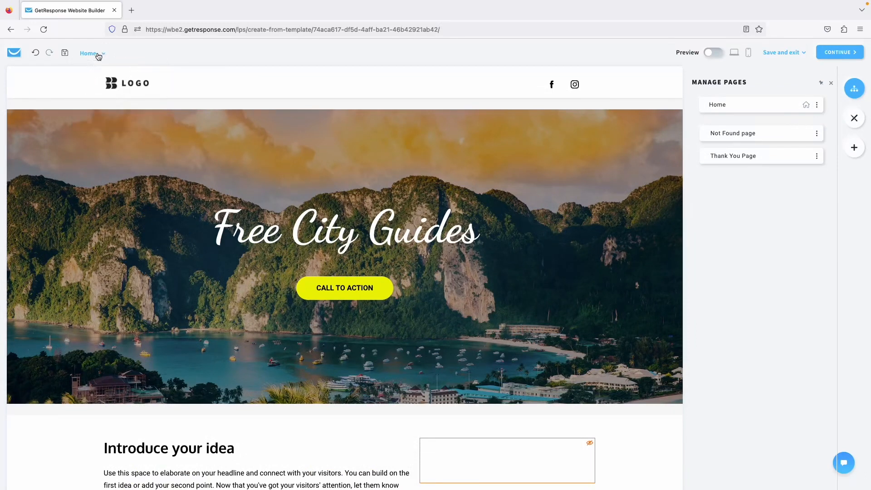
click(35, 54)
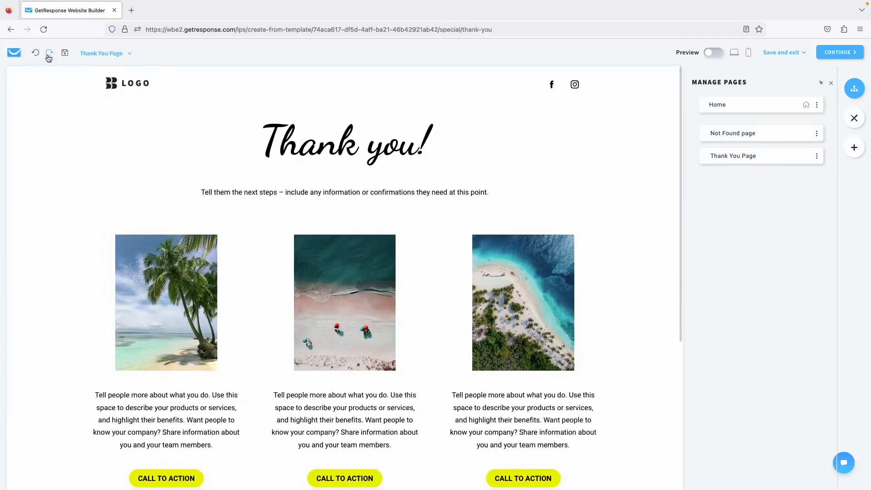
click(48, 55)
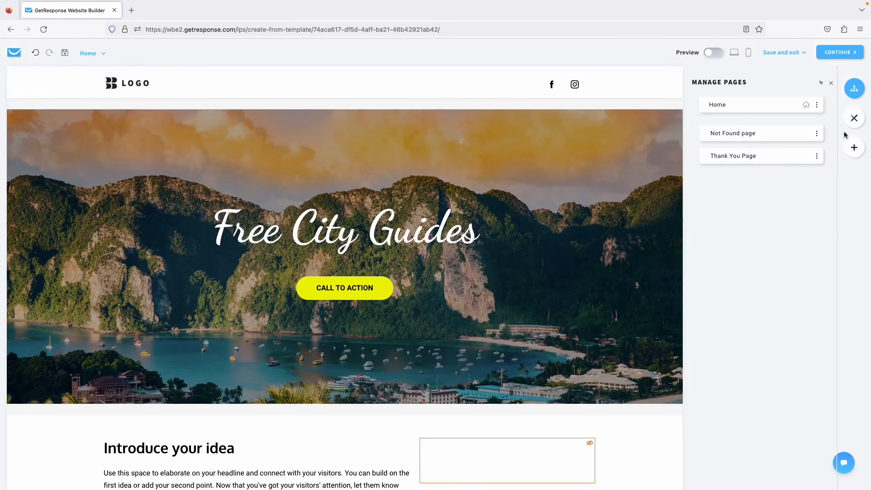
click(854, 119)
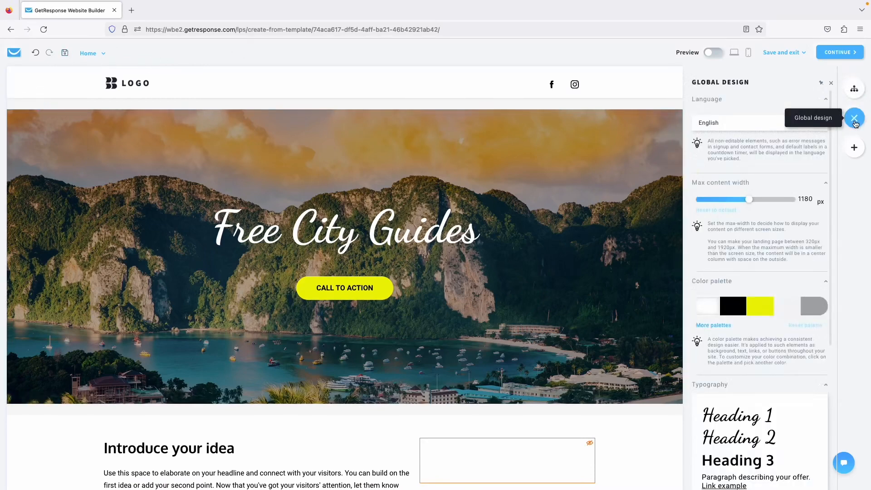
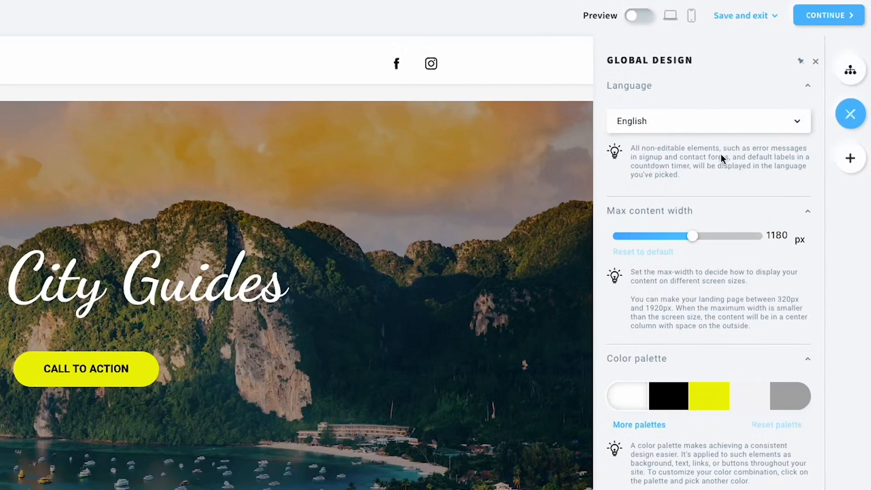
Keep the page language English and narrow Max content width from 1180 to 1090 px.
click(684, 129)
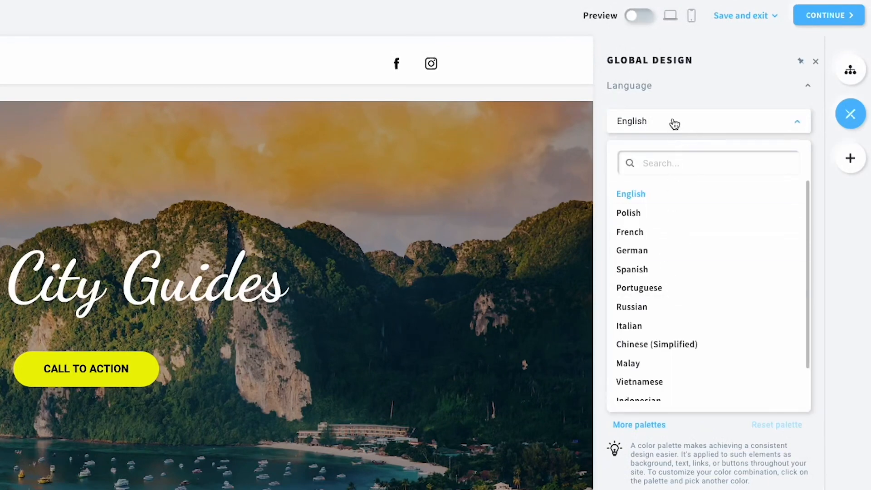
click(674, 124)
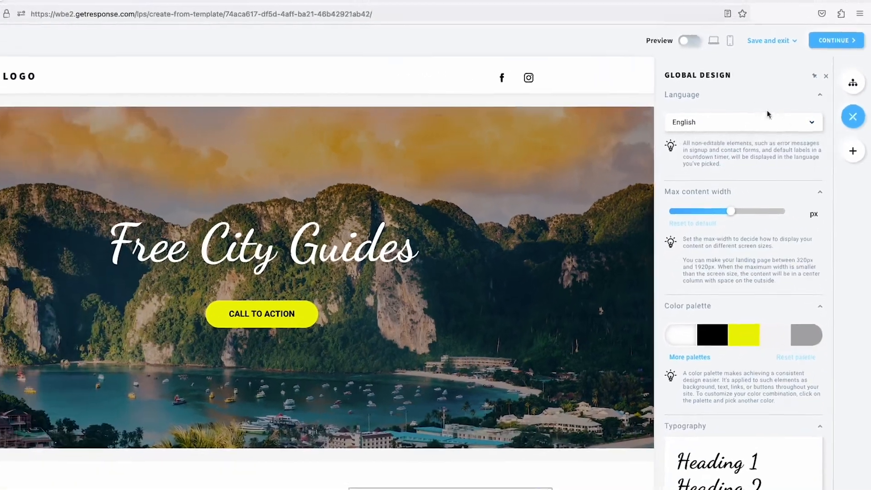
scroll(767, 207, down, 1)
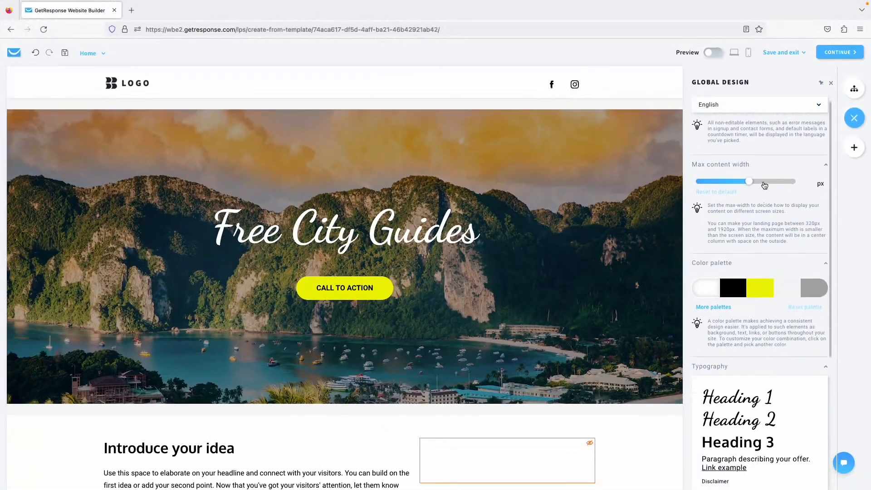
drag(765, 184, 745, 186)
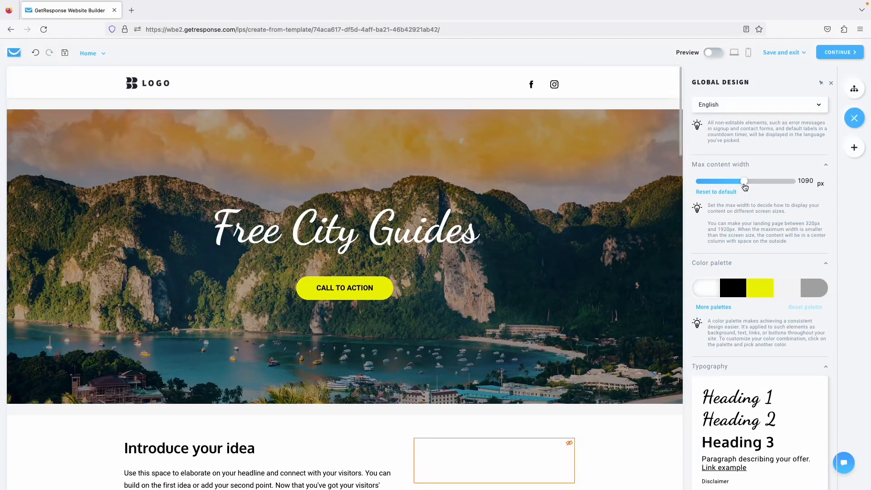
scroll(746, 182, down, 3)
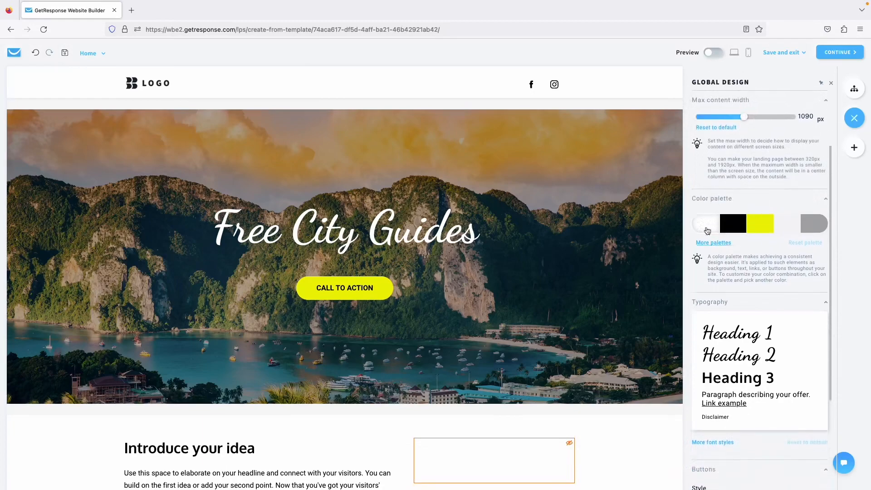
scroll(604, 266, down, 18)
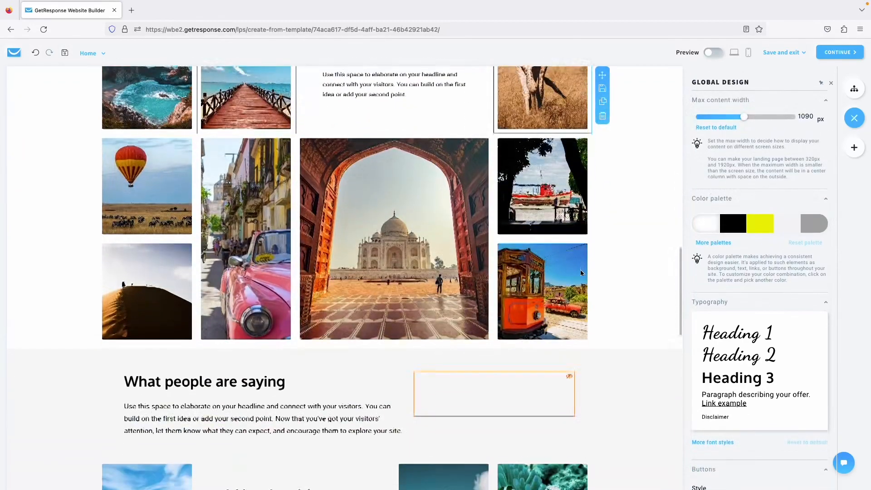
scroll(603, 267, up, 14)
scroll(529, 307, up, 4)
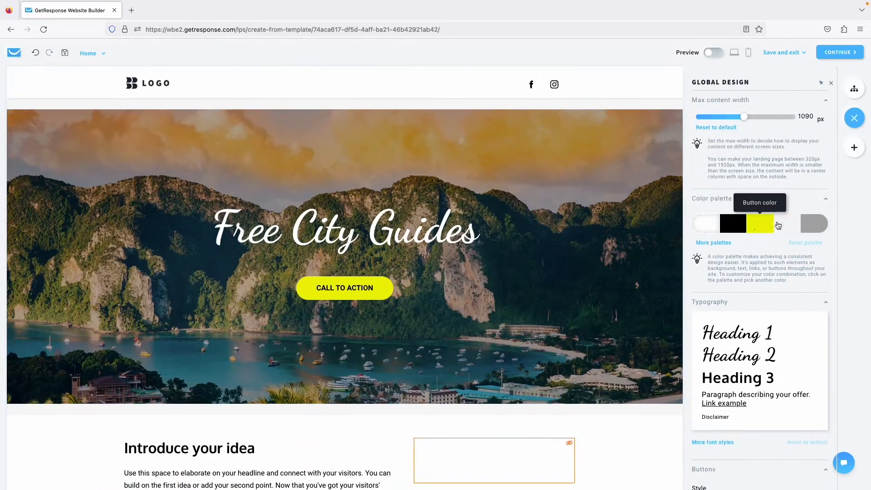
click(704, 232)
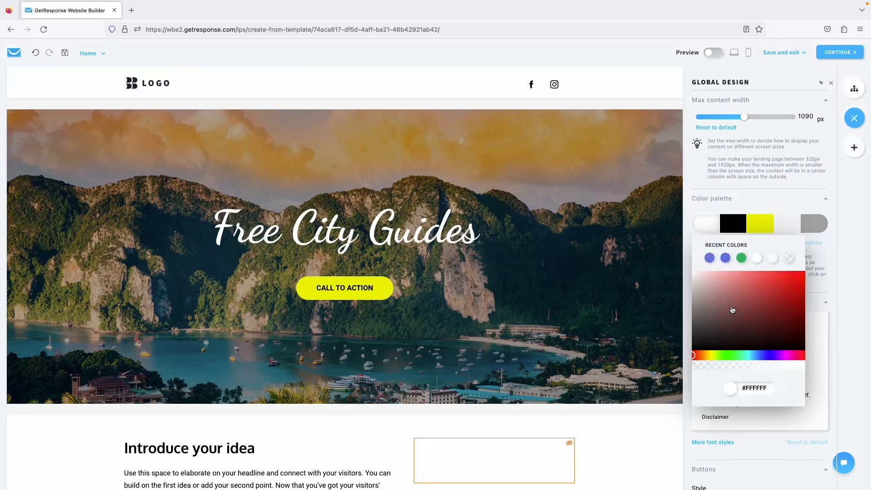
drag(730, 307, 717, 272)
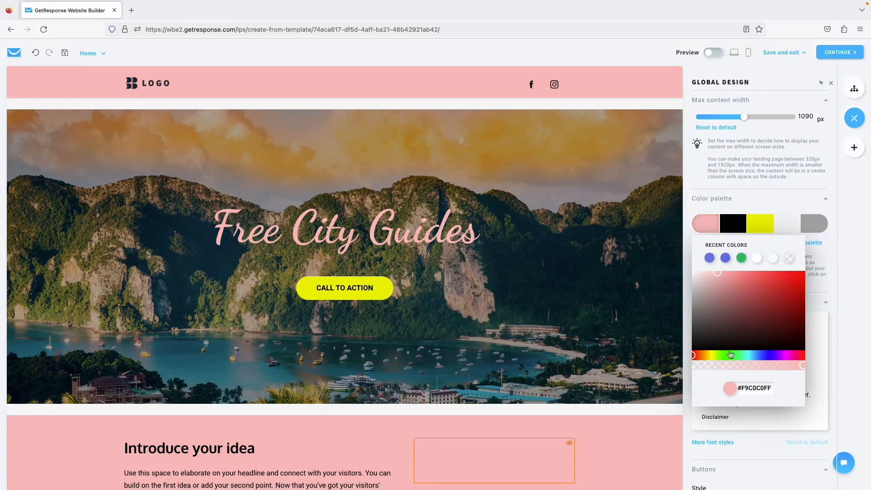
drag(752, 369, 775, 370)
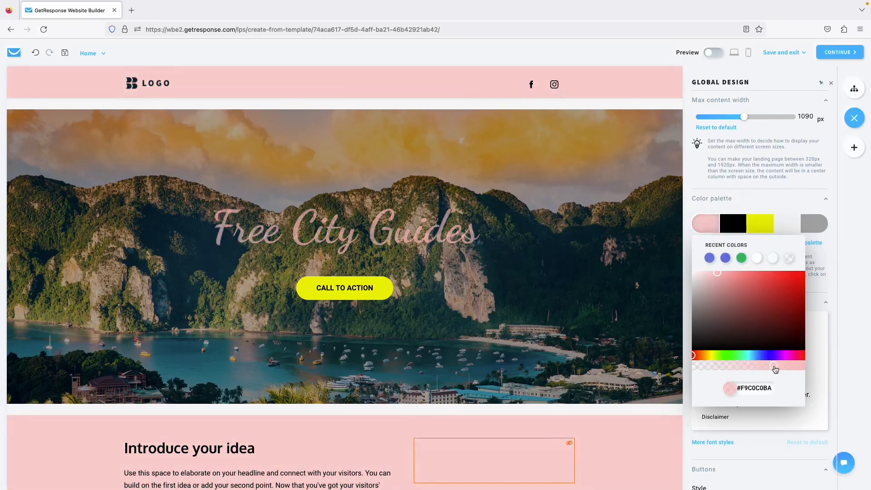
click(857, 295)
scroll(581, 299, down, 15)
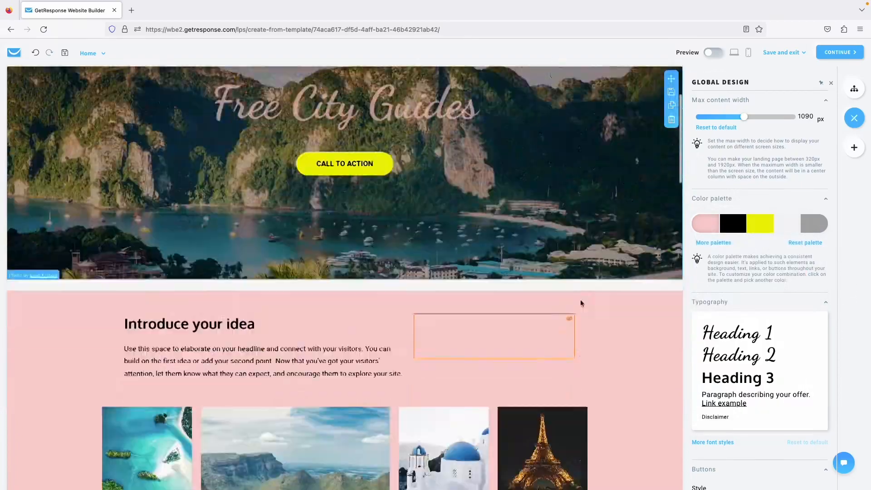
scroll(581, 303, up, 20)
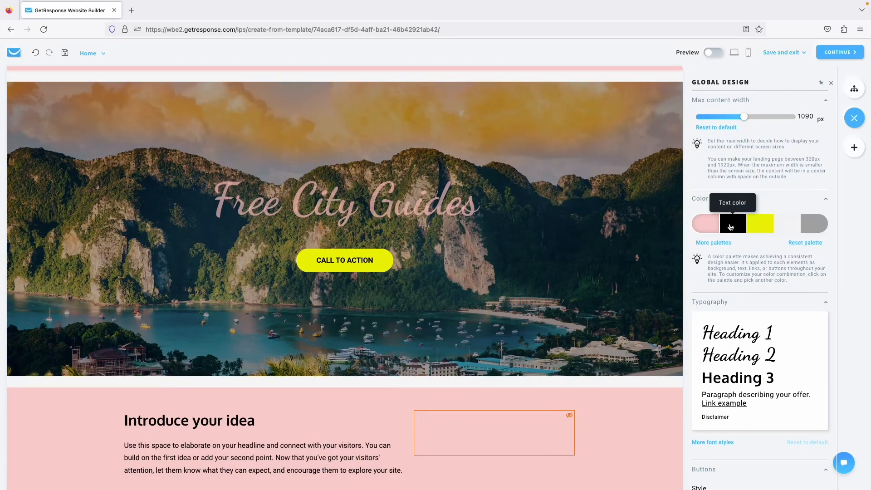
scroll(494, 294, down, 3)
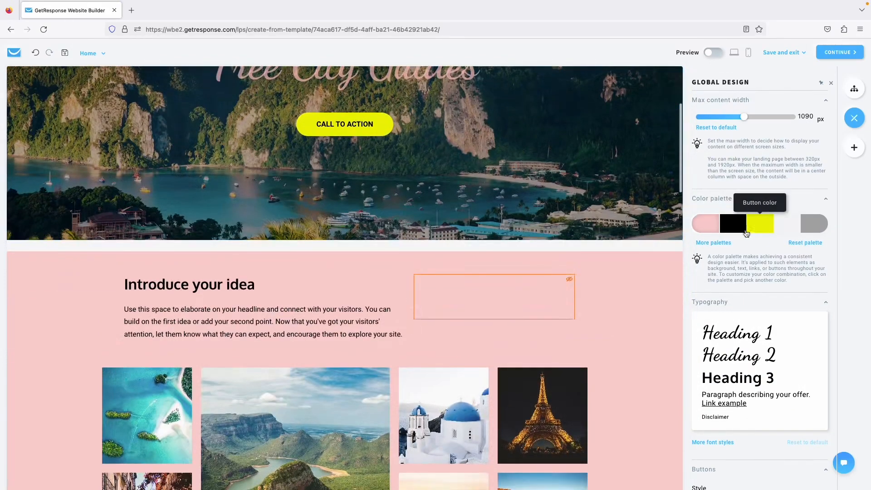
click(745, 232)
click(784, 285)
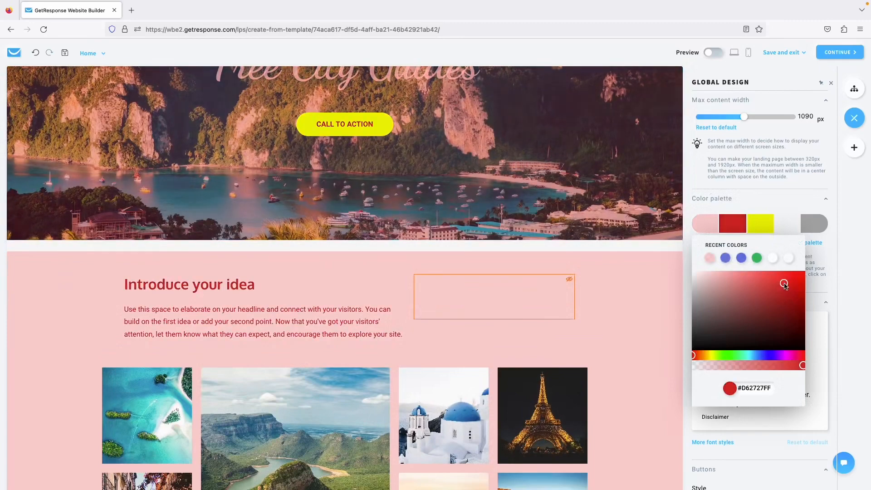
click(757, 258)
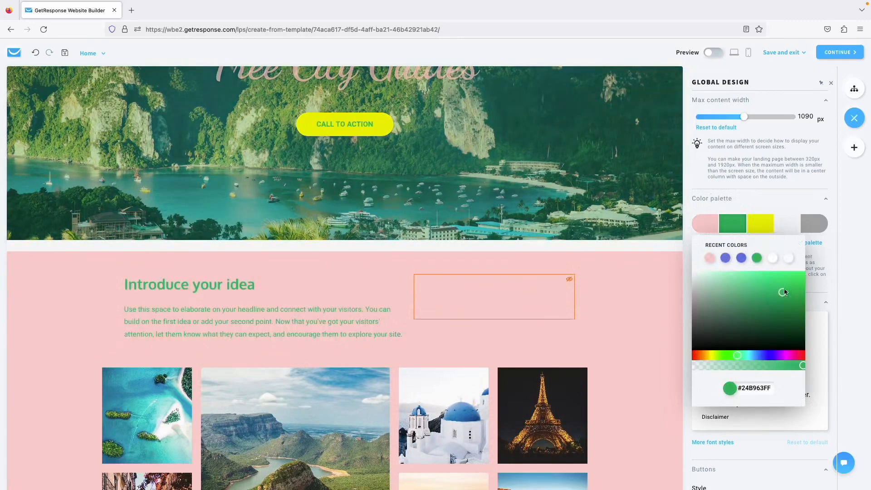
drag(784, 291, 783, 281)
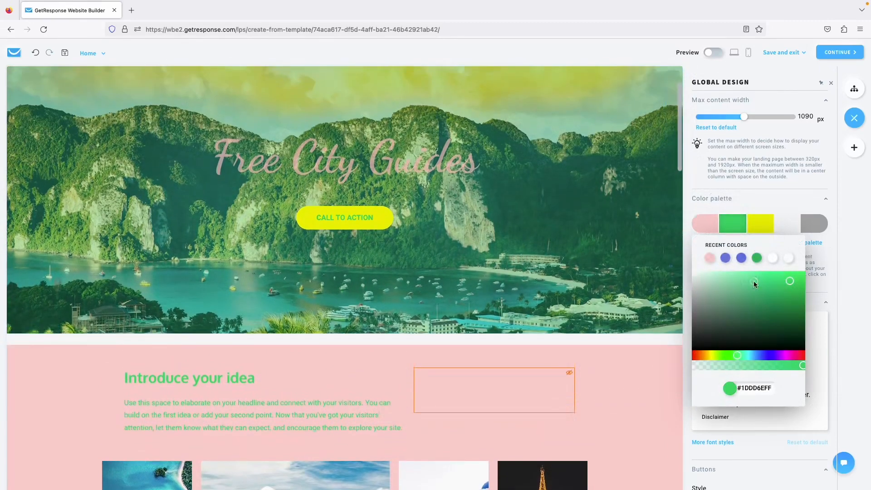
drag(724, 284, 710, 314)
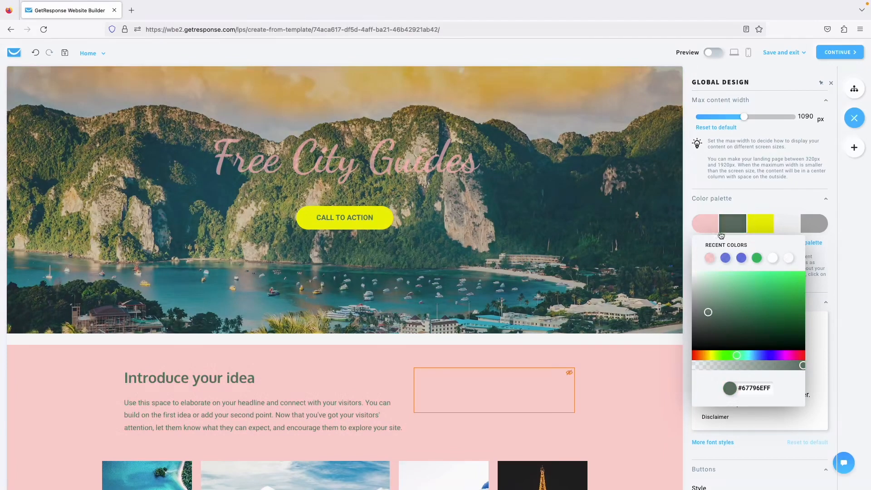
click(780, 209)
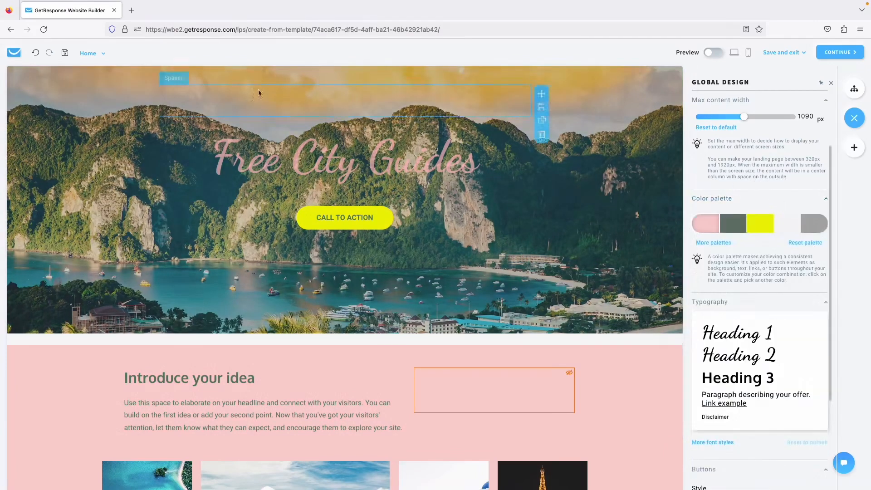
click(38, 54)
click(38, 54)
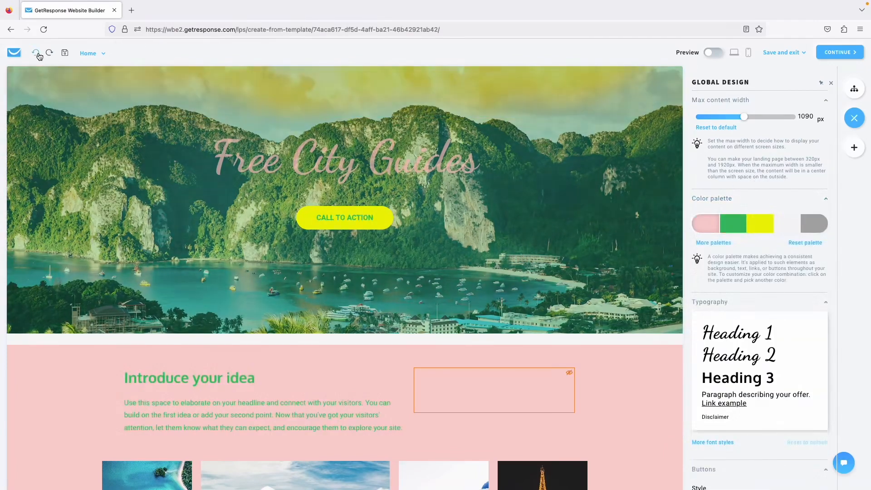
click(38, 54)
click(38, 54)
click(38, 54)
click(38, 54)
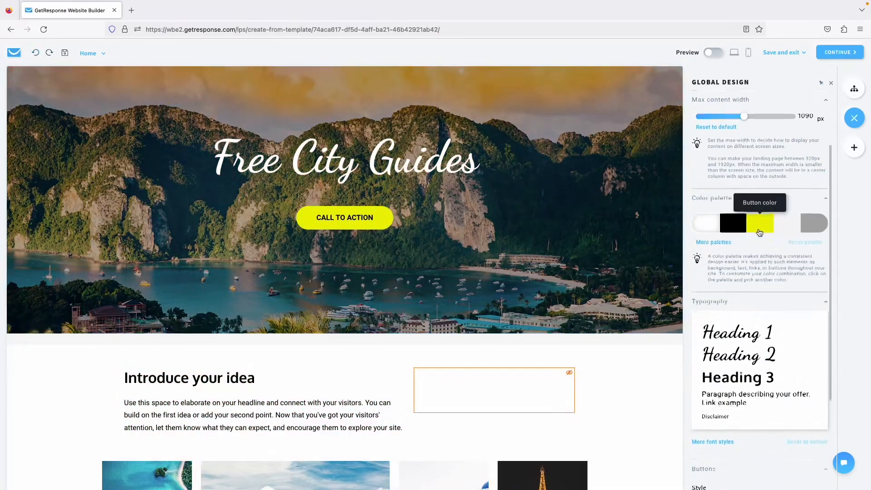
Try outline buttons and sharp corners, keeping solid, round buttons in the end.
scroll(738, 253, down, 2)
scroll(739, 253, down, 3)
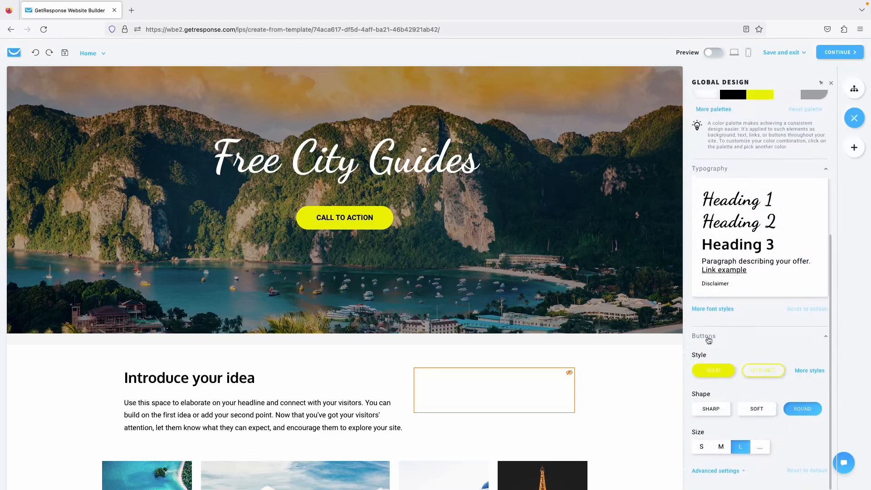
click(761, 375)
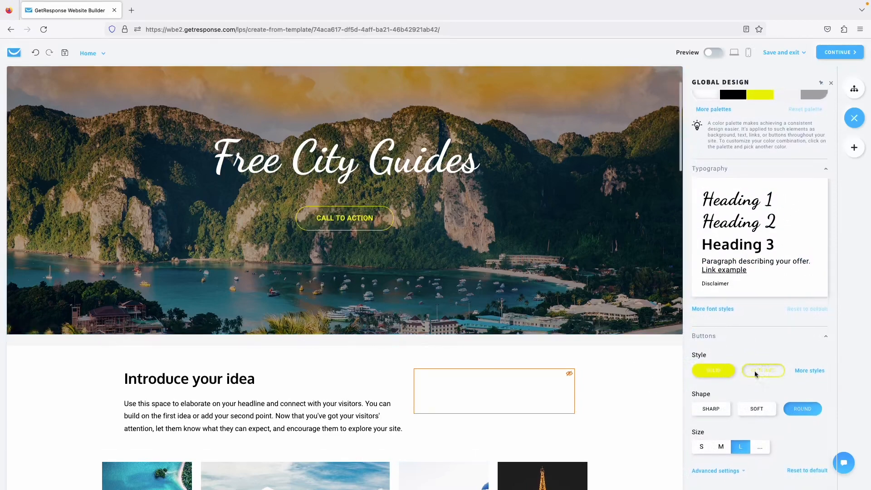
click(714, 376)
click(763, 369)
click(714, 368)
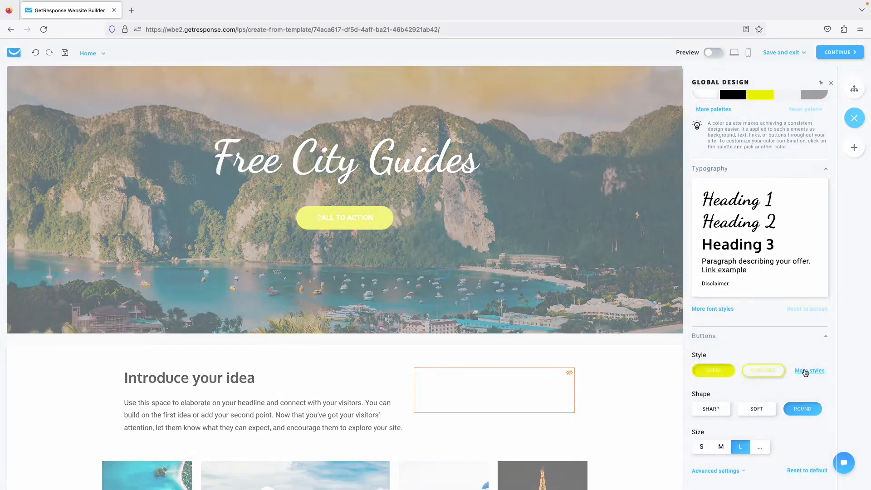
click(805, 371)
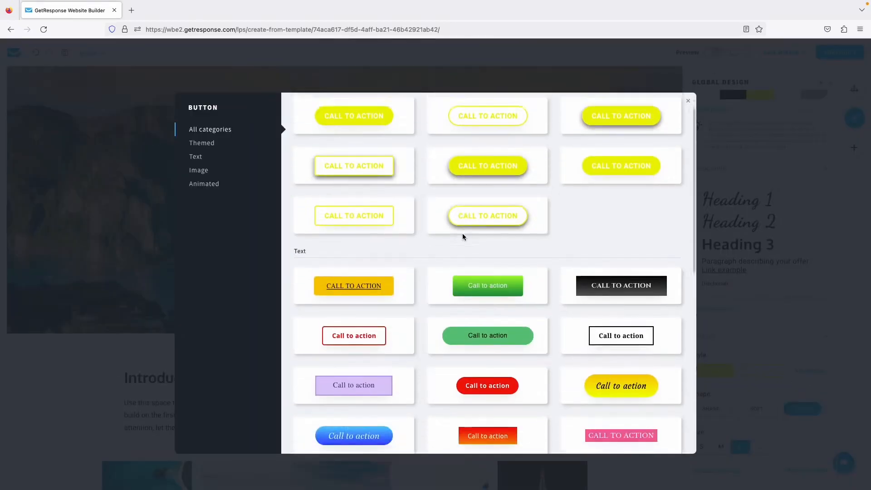
click(750, 204)
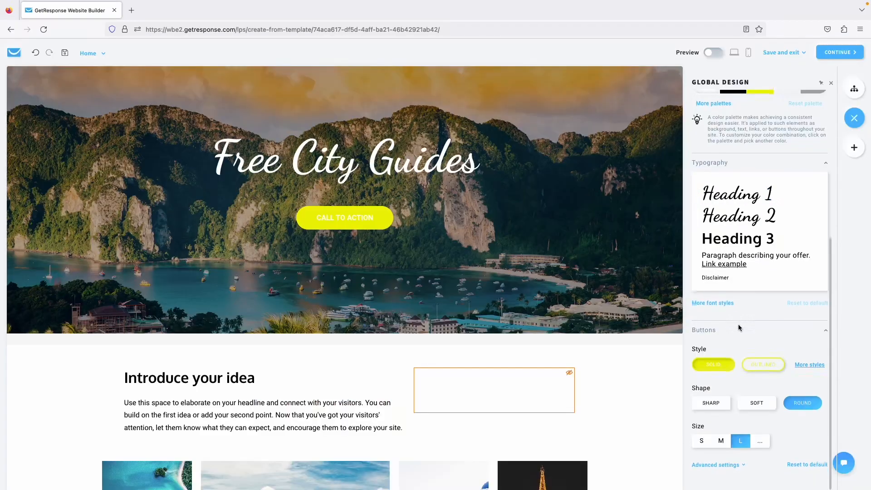
click(717, 414)
click(797, 410)
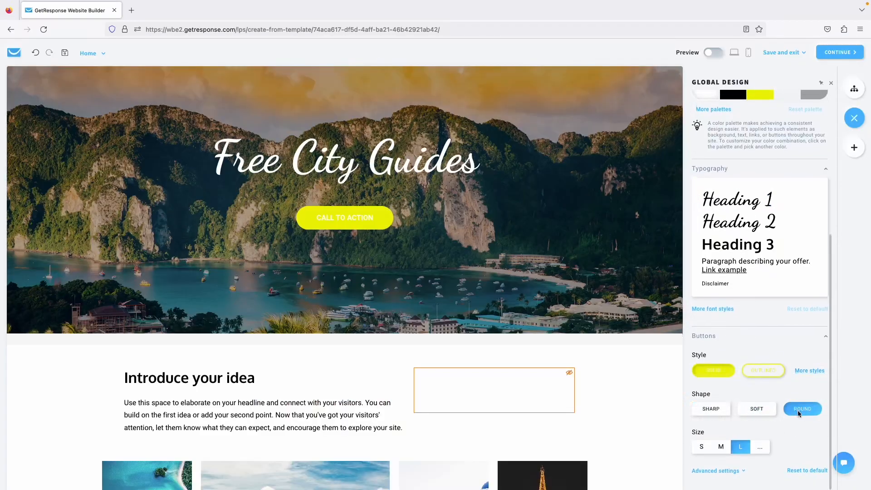
Set the button text colour to black in the advanced button settings.
click(722, 471)
scroll(722, 382, down, 1)
scroll(722, 383, up, 1)
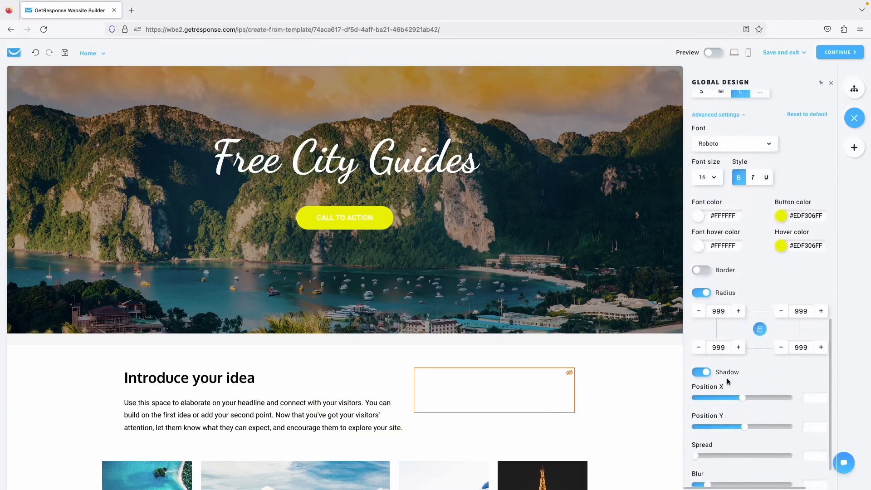
click(700, 221)
click(729, 264)
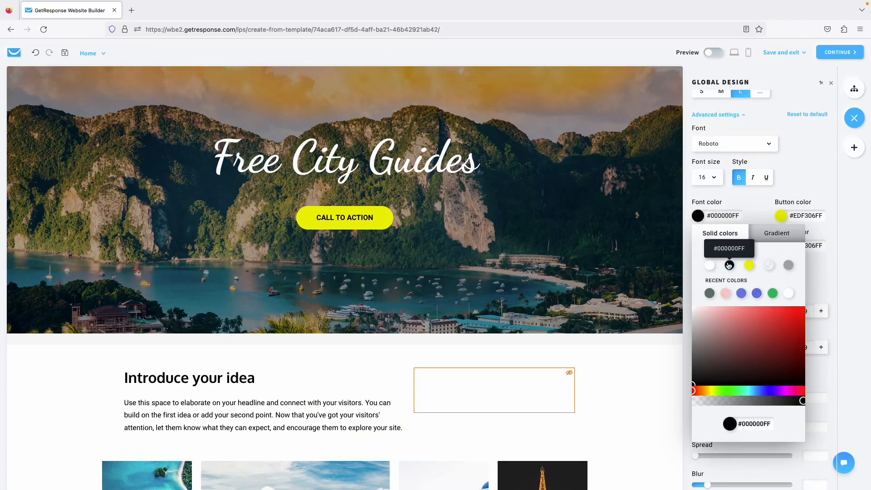
Check the Introduce your idea section settings, then return to the Global Design settings.
click(631, 390)
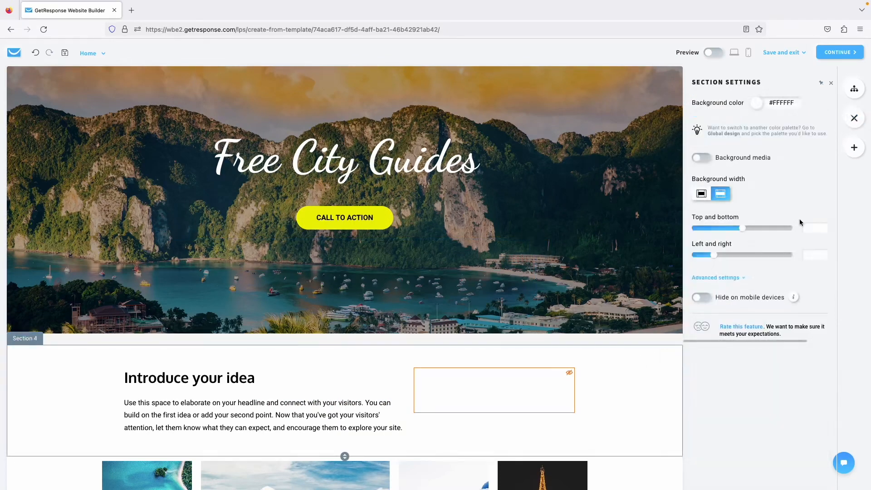
click(853, 119)
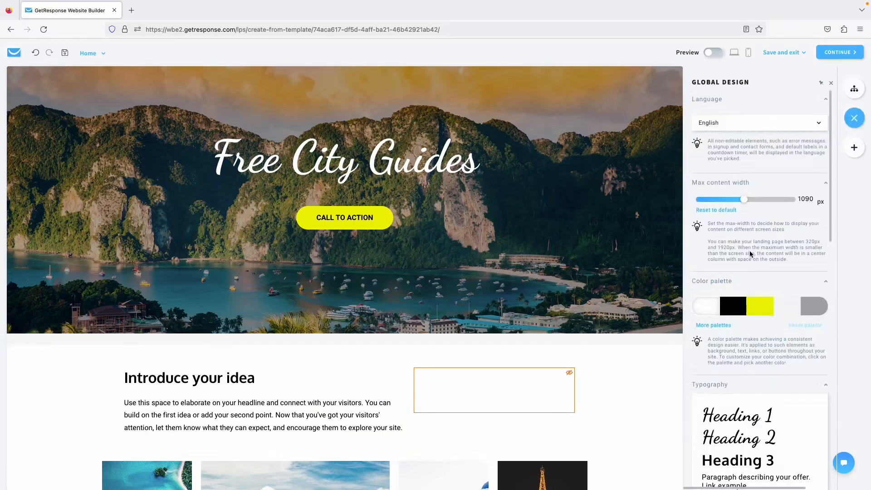
scroll(749, 250, down, 10)
scroll(749, 251, up, 8)
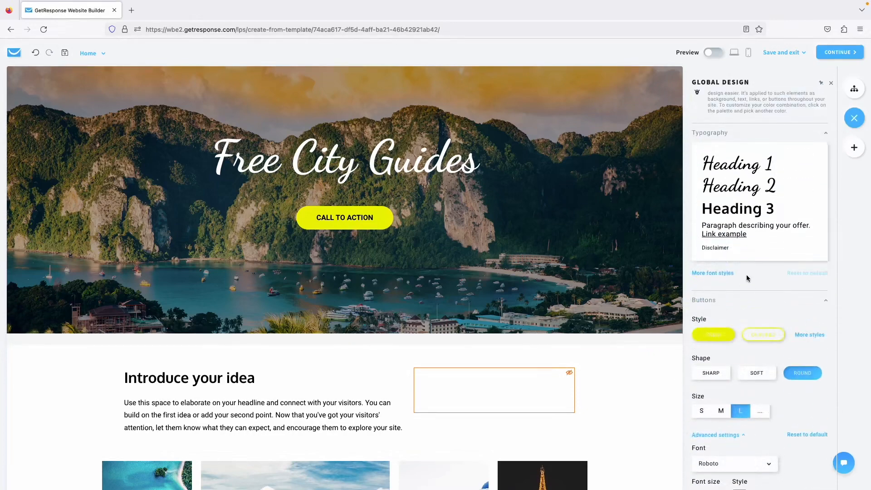
scroll(747, 274, up, 6)
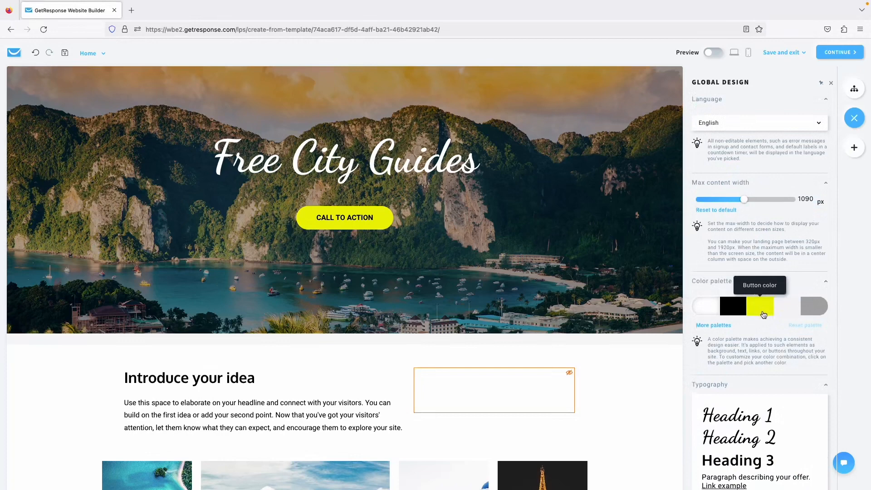
Add an 'Add your title' section above the hero and reduce its top and bottom padding.
click(855, 147)
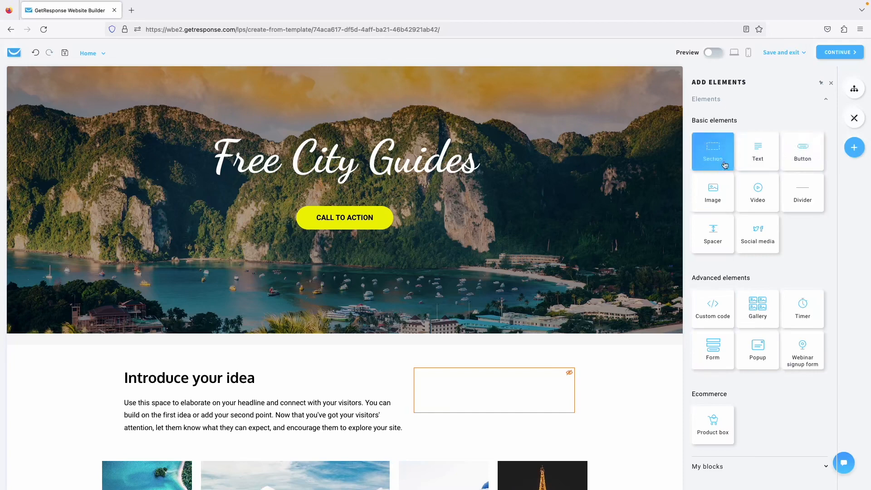
drag(655, 158, 535, 134)
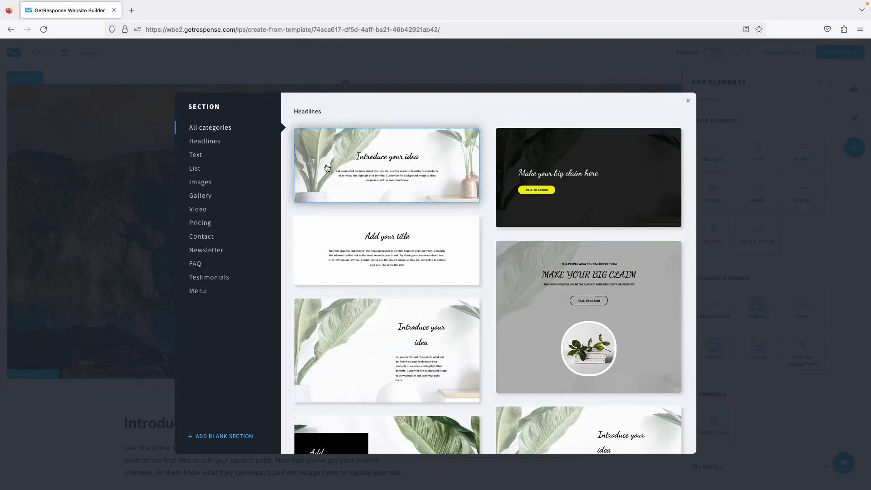
scroll(406, 264, down, 5)
scroll(406, 261, up, 5)
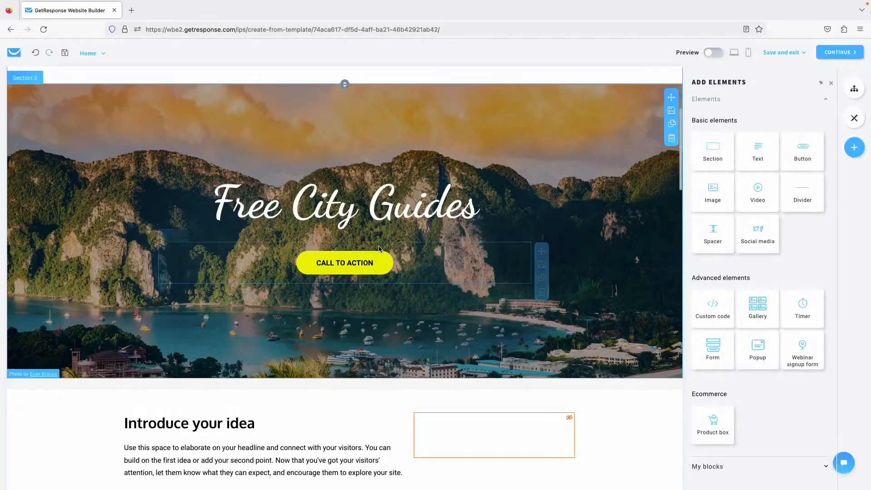
click(381, 250)
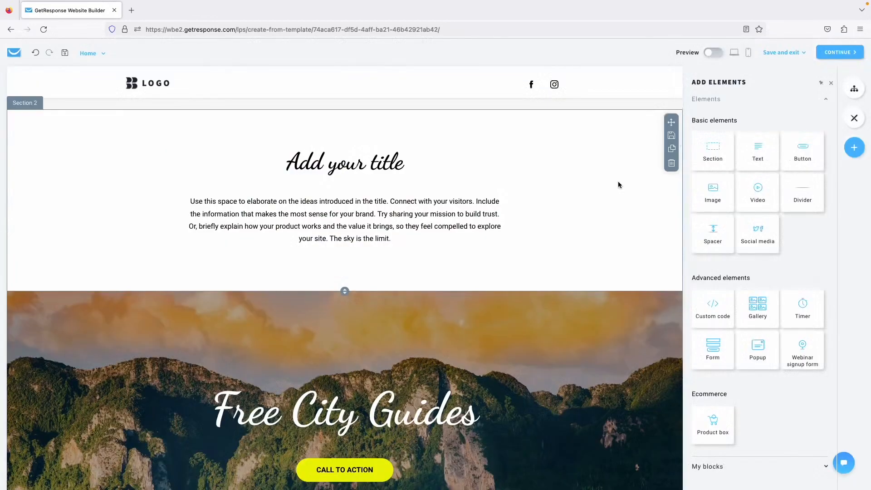
click(648, 210)
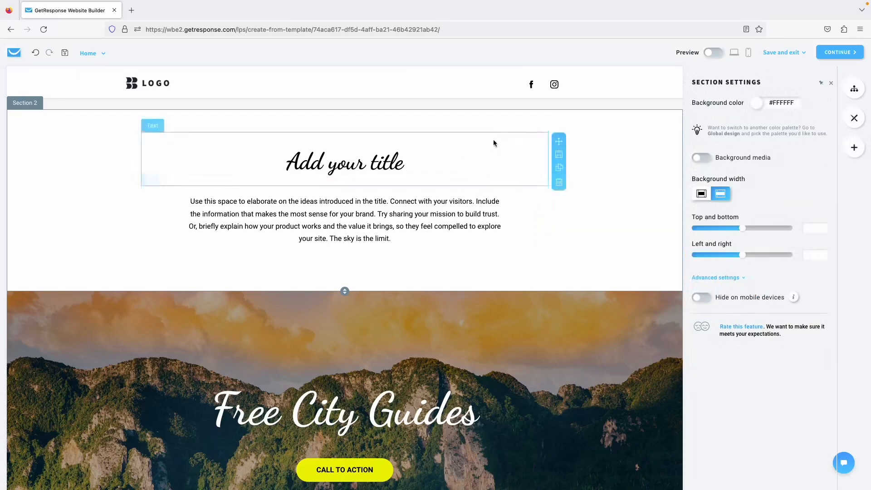
drag(739, 232, 718, 229)
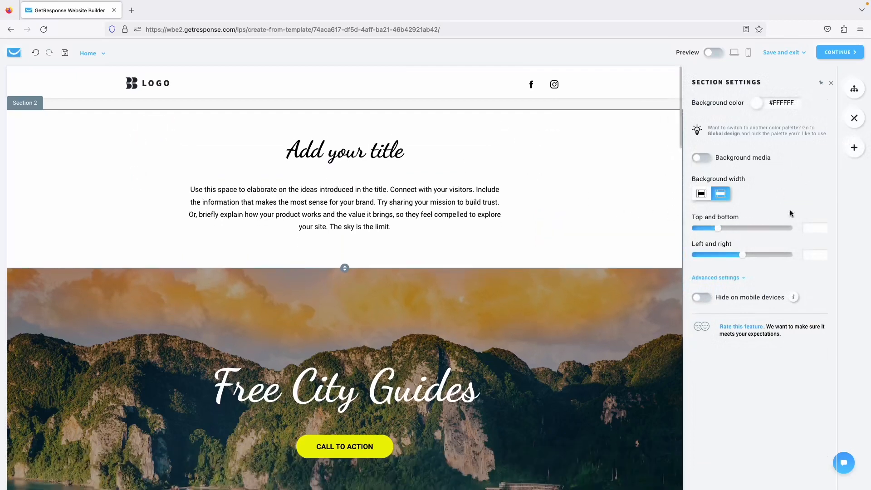
Try Heading 1 on the paragraph, undo it, and delete the trial title section.
click(508, 204)
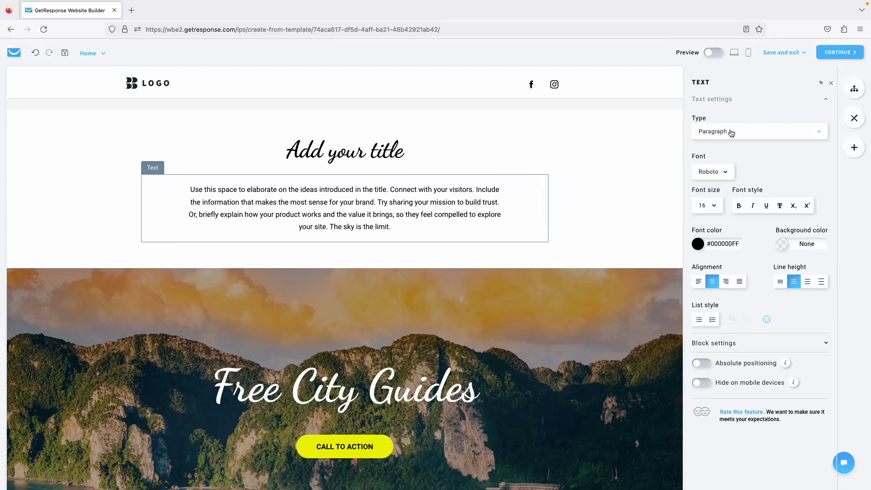
click(748, 134)
click(728, 178)
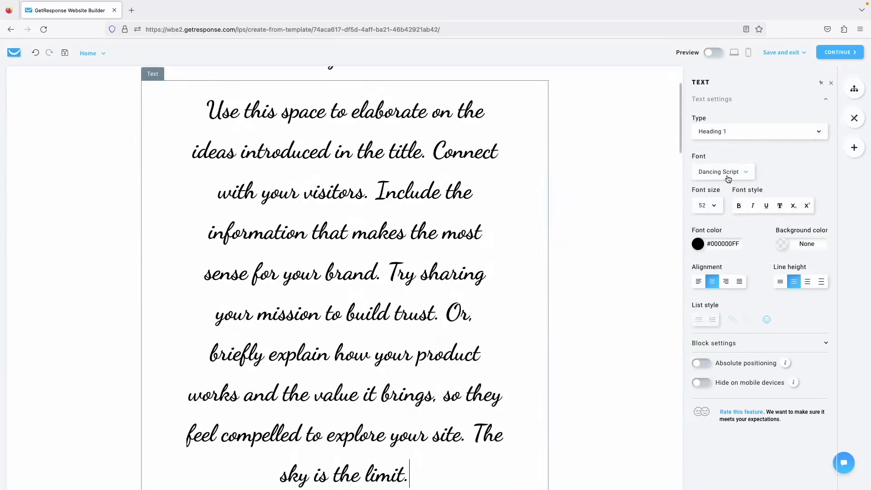
click(35, 53)
scroll(557, 132, up, 2)
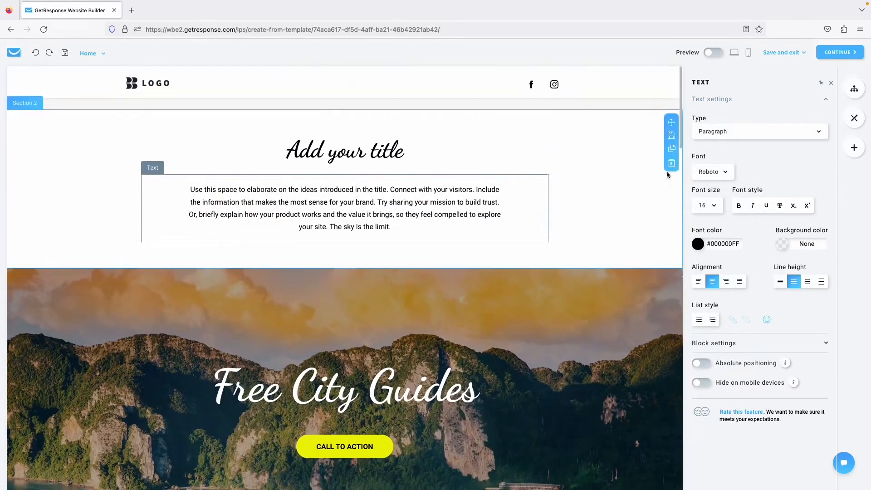
click(670, 165)
Place an evergreen 2-minute countdown timer in the hero above CALL TO ACTION.
scroll(832, 136, up, 10)
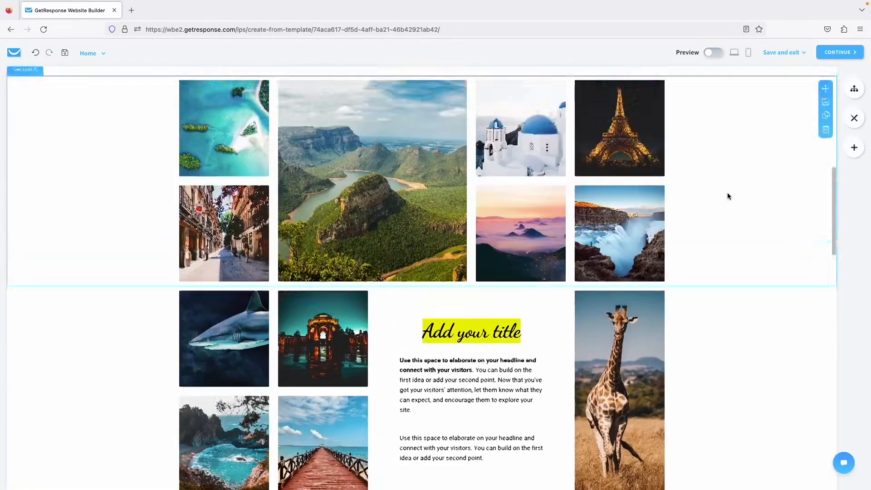
scroll(838, 156, up, 15)
click(854, 147)
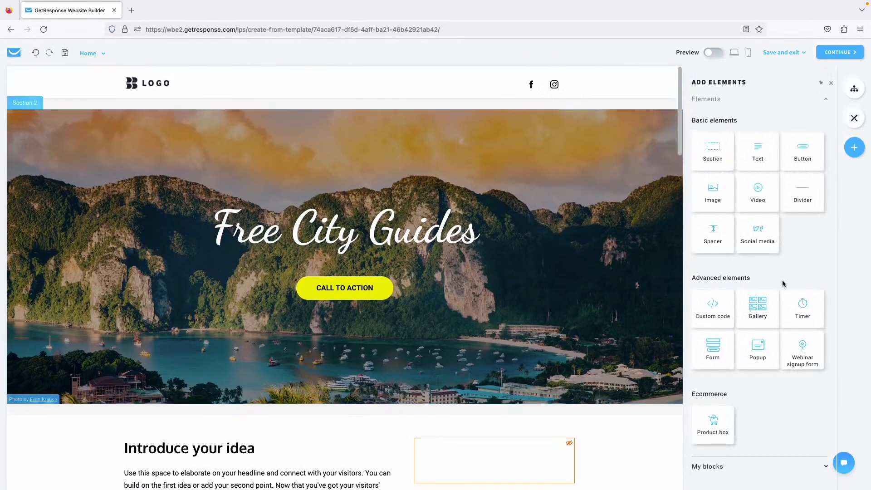
drag(787, 299, 391, 281)
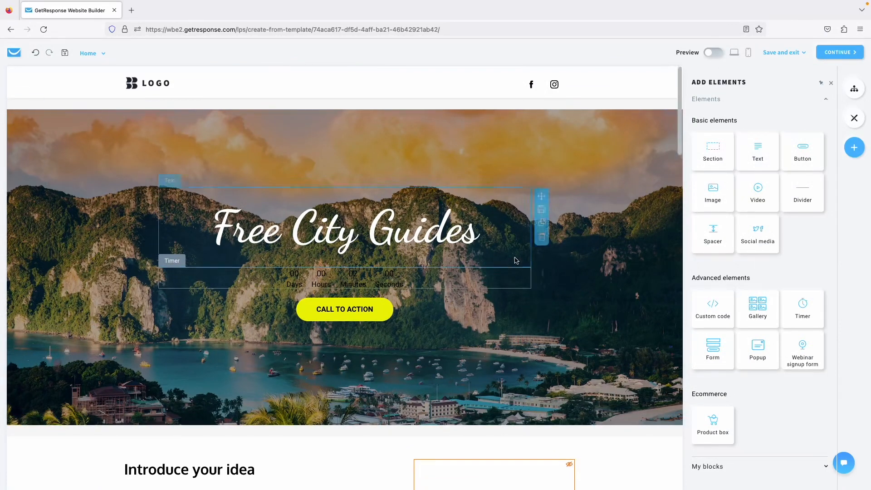
click(434, 281)
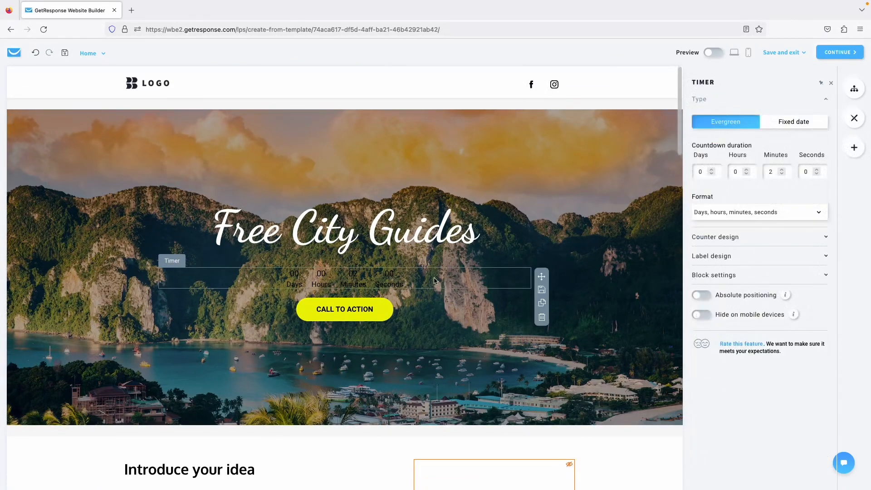
Give the timer counter white digits (#FFFFFF) on black backgrounds (#000000FF).
click(732, 243)
scroll(726, 240, down, 3)
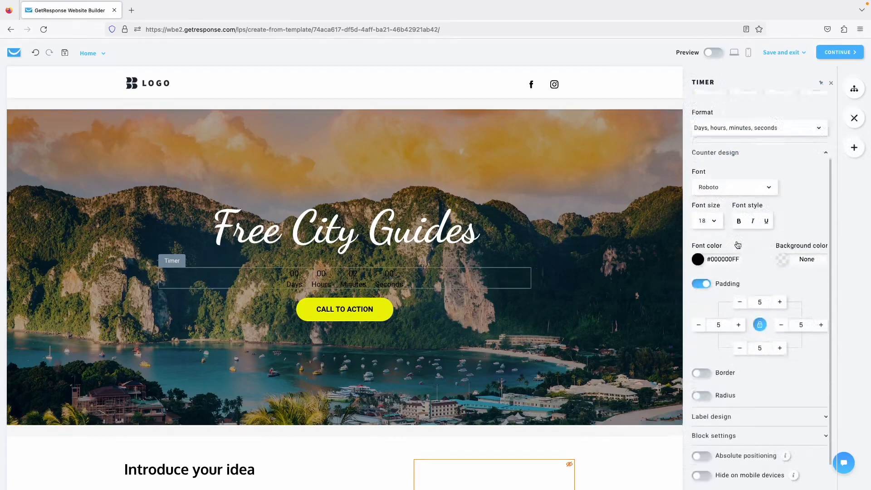
click(698, 239)
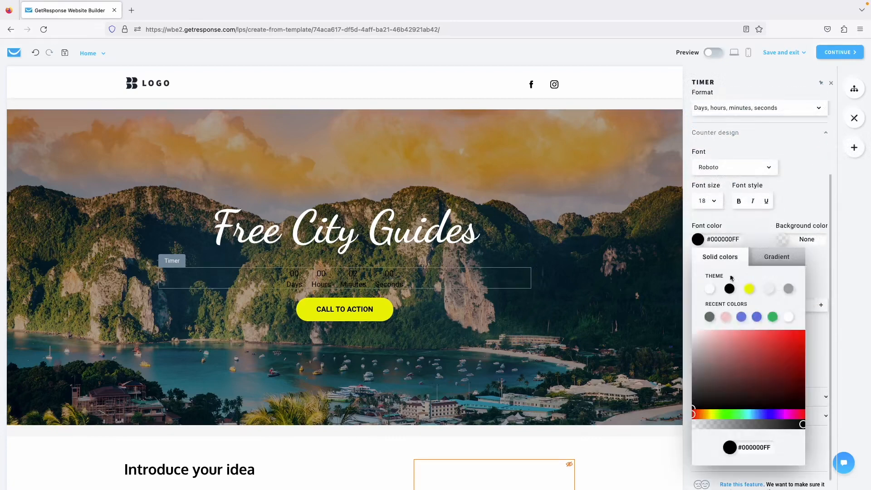
click(711, 290)
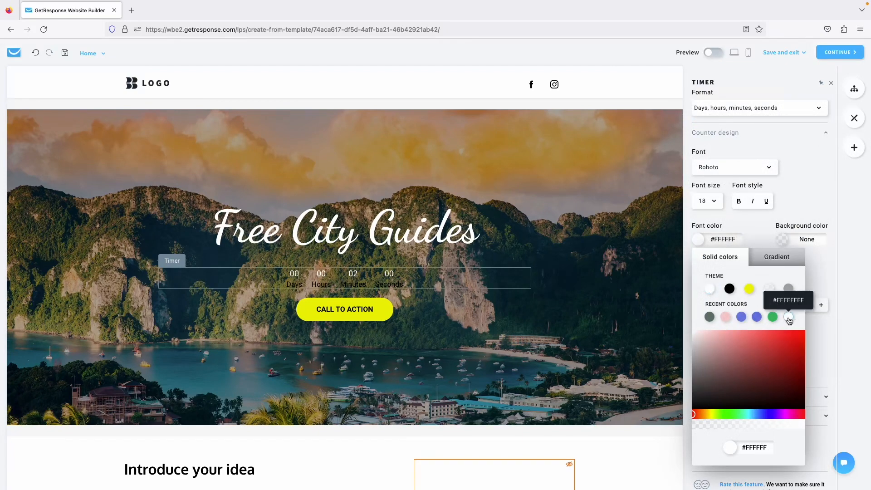
click(794, 228)
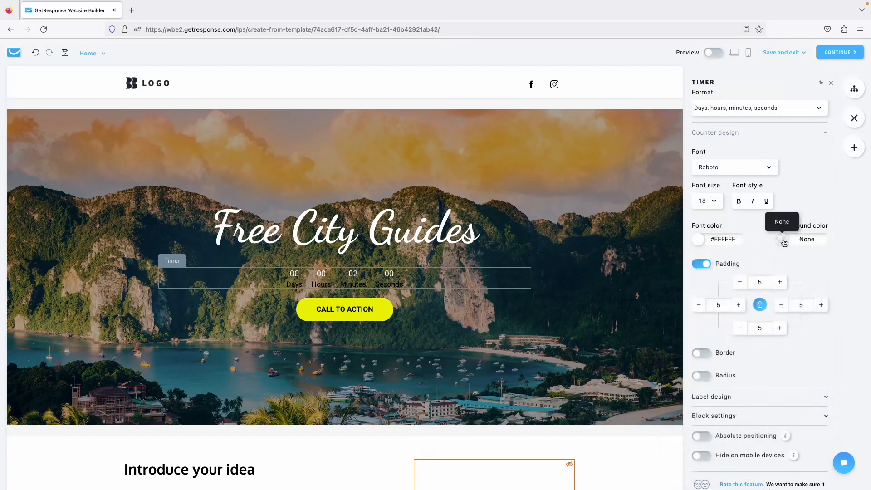
click(784, 243)
click(783, 290)
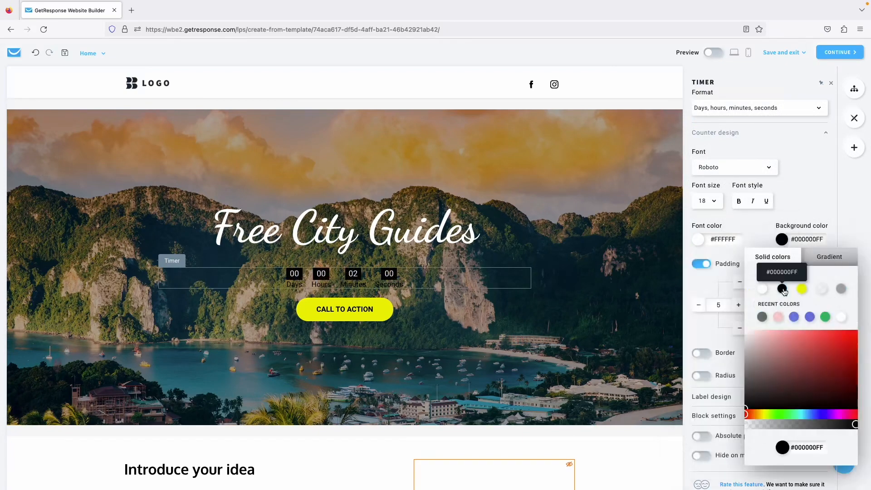
click(782, 199)
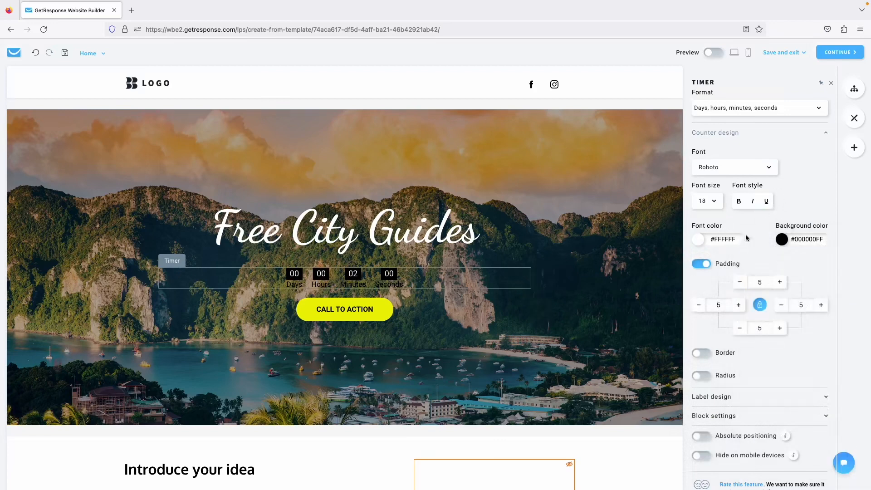
Make the timer's Days/Hours/Minutes/Seconds labels white.
scroll(750, 239, down, 1)
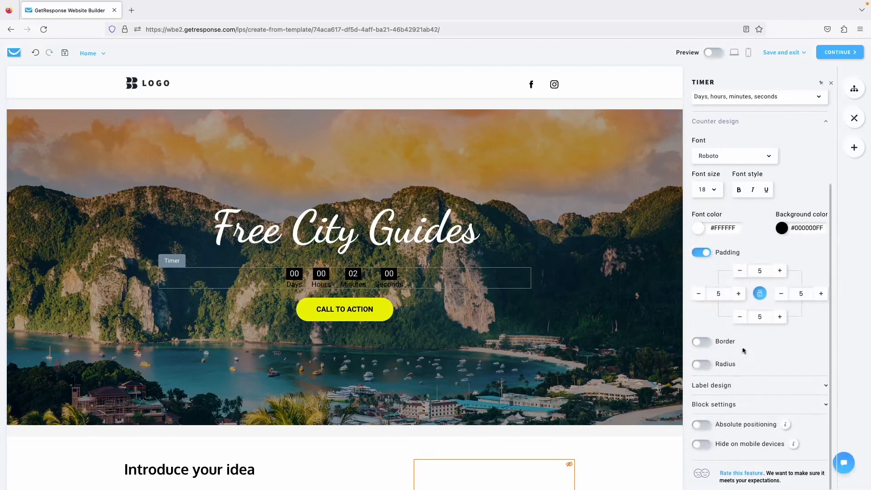
click(730, 385)
scroll(748, 331, down, 3)
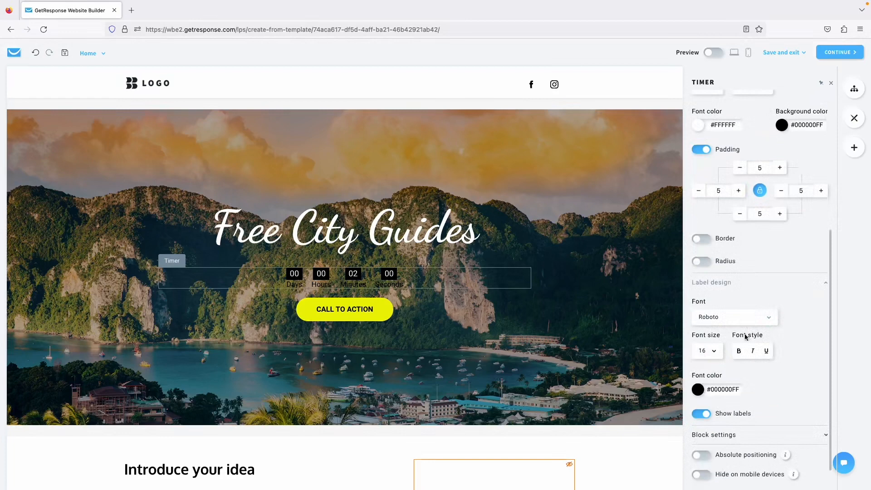
click(698, 390)
click(789, 233)
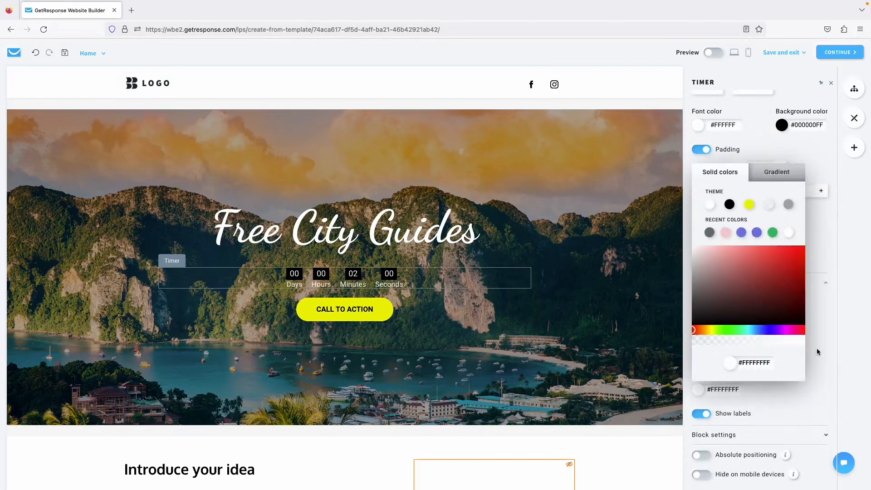
click(837, 337)
Raise the padding around the timer digits to 20.
scroll(759, 248, up, 1)
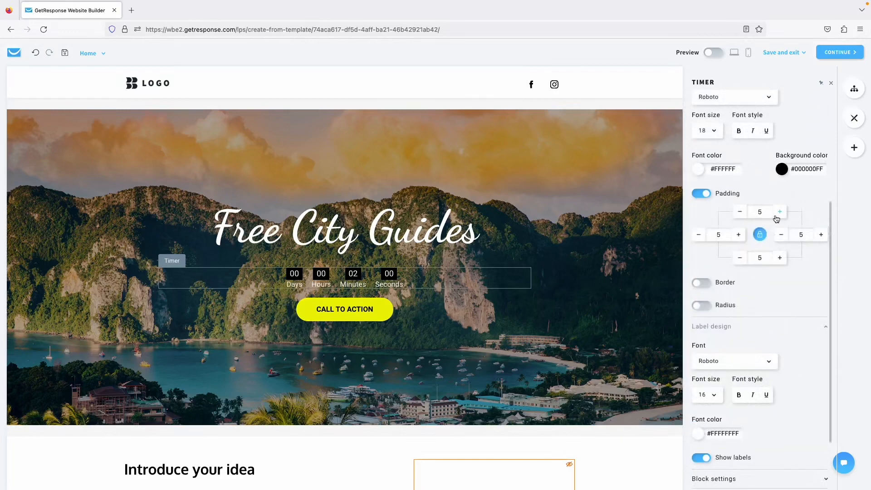
click(779, 212)
click(779, 212)
click(779, 211)
click(779, 212)
click(780, 212)
click(779, 212)
click(779, 212)
click(779, 212)
click(779, 211)
click(779, 212)
click(779, 212)
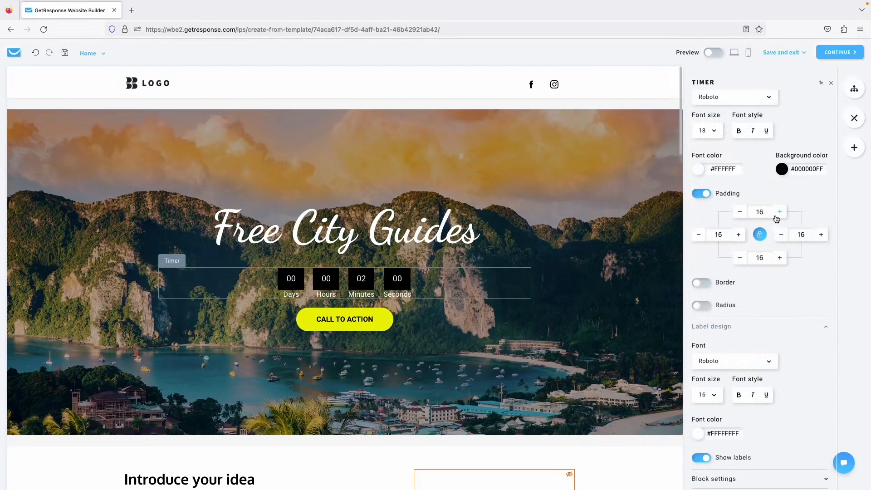
click(779, 212)
click(779, 212)
click(779, 212)
click(779, 212)
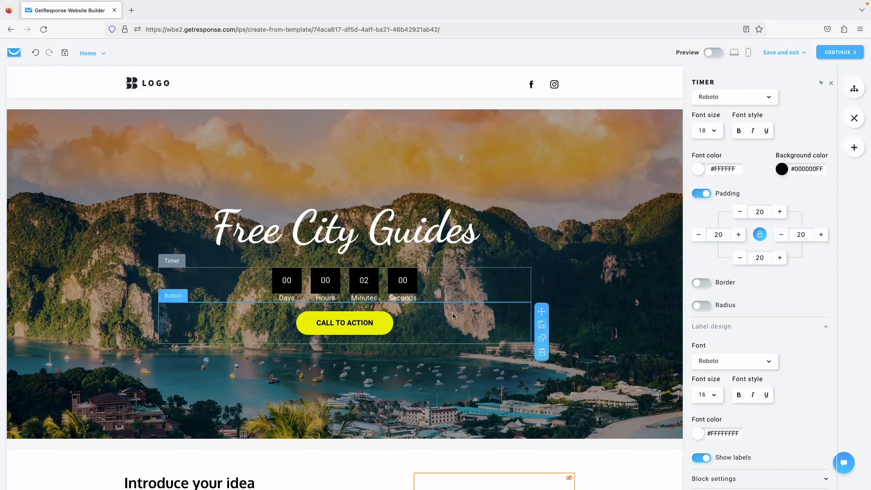
click(635, 300)
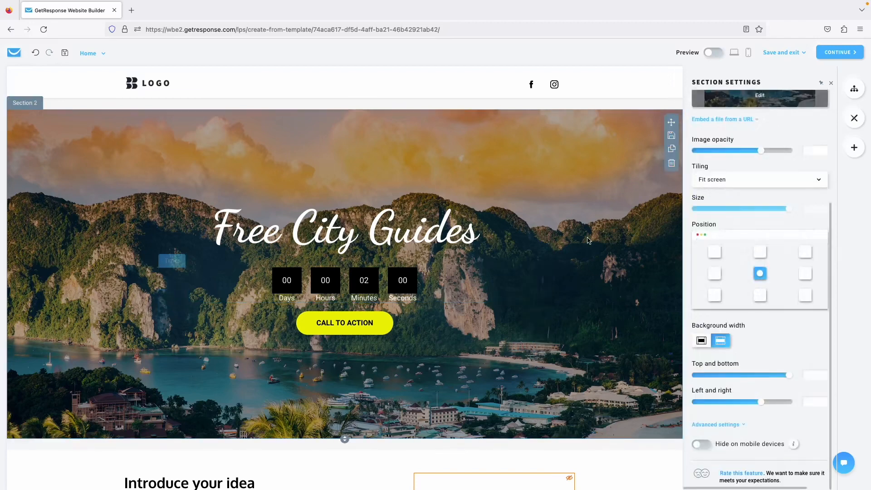
Browse the gallery section's photos: Eiffel Tower, blue dome and mountain.
click(854, 147)
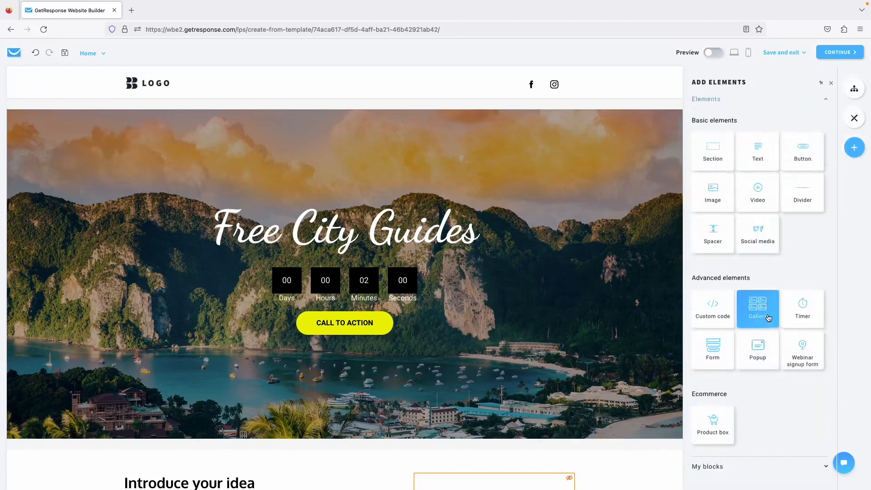
scroll(593, 331, down, 7)
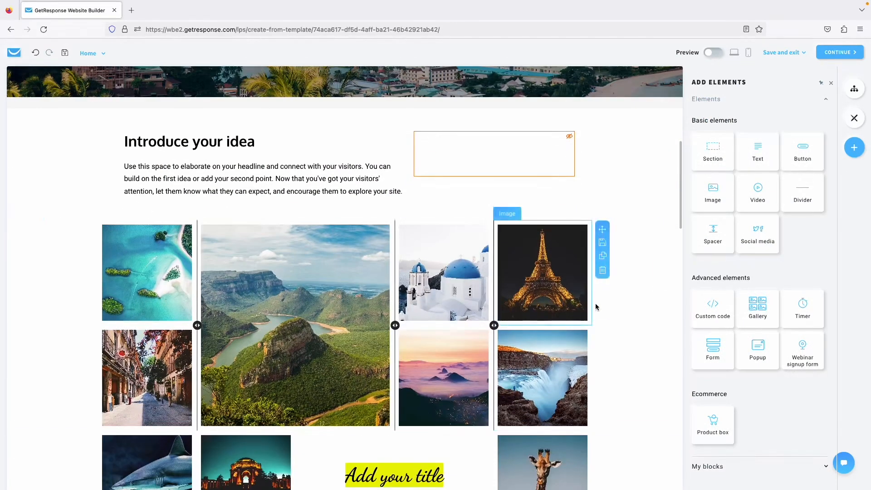
click(611, 308)
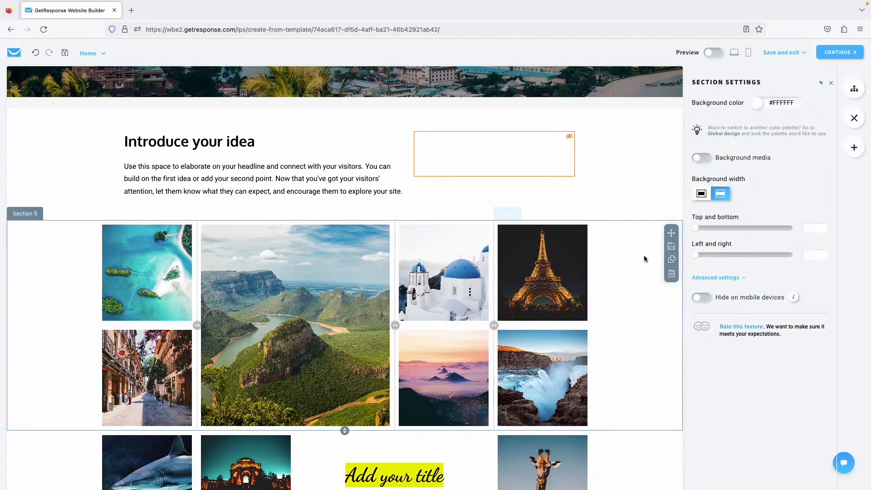
scroll(645, 250, up, 1)
click(571, 337)
scroll(567, 338, down, 1)
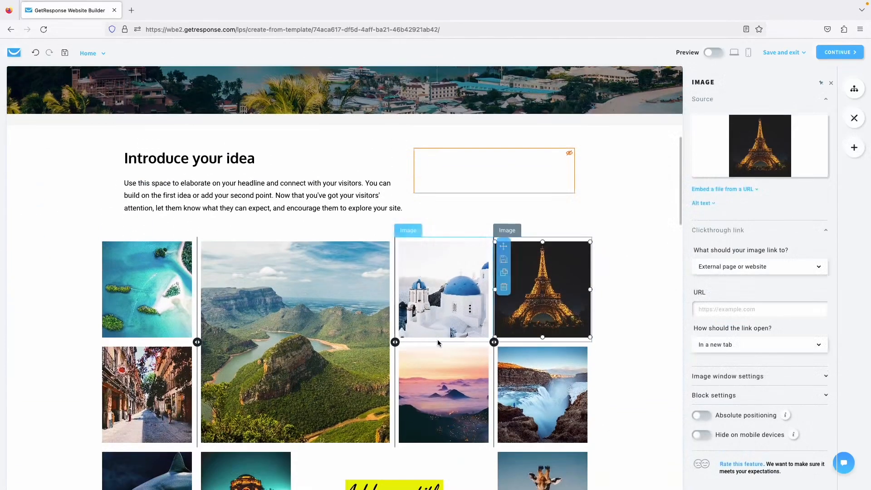
click(437, 339)
click(343, 343)
scroll(603, 232, up, 5)
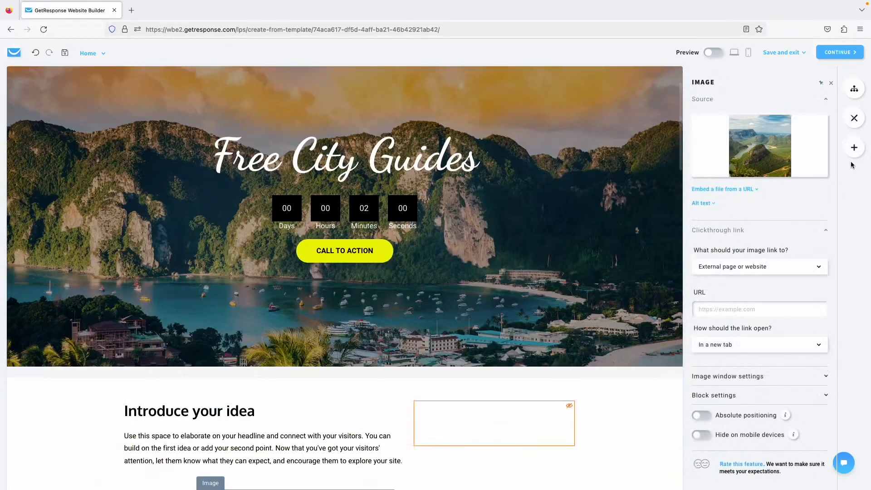
Drop a slideshow Gallery into the hero and review its two images.
click(854, 147)
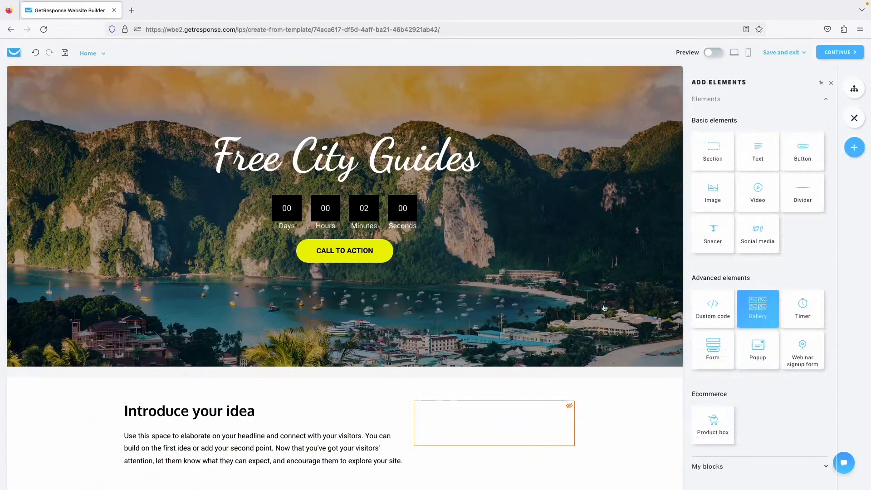
drag(604, 308, 412, 307)
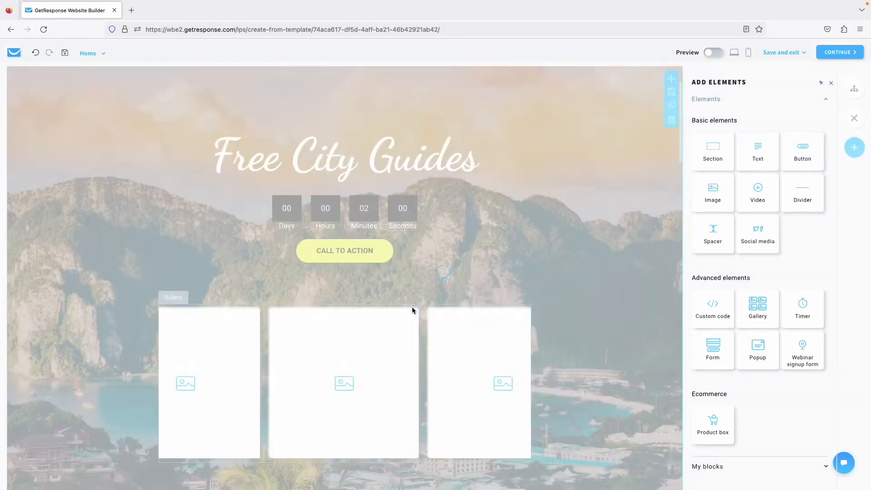
scroll(491, 165, down, 3)
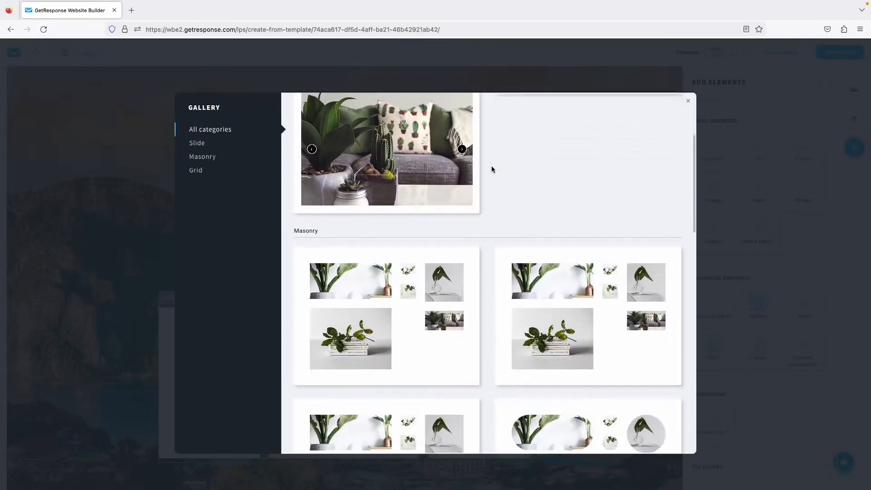
scroll(492, 169, down, 1)
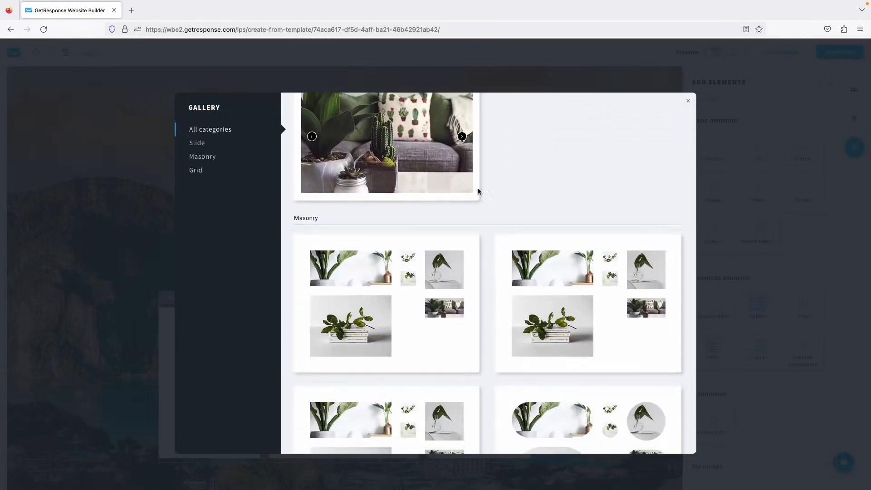
scroll(478, 189, up, 4)
click(392, 282)
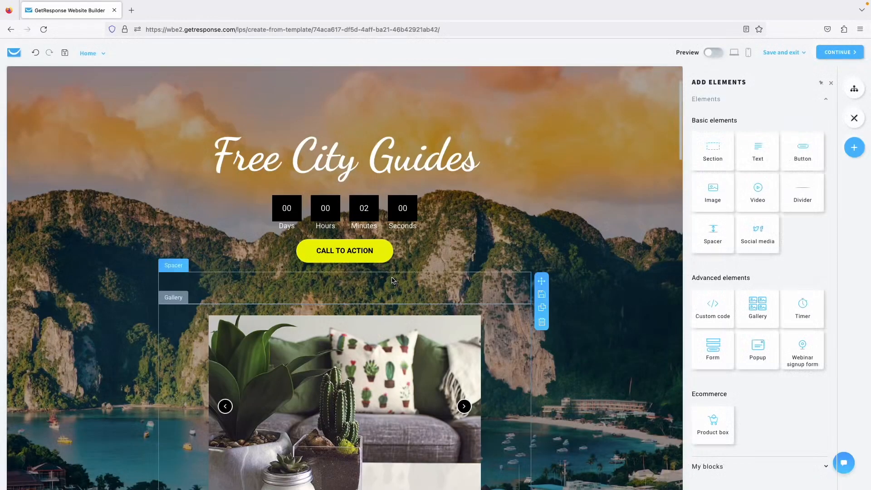
scroll(462, 300, down, 3)
click(463, 300)
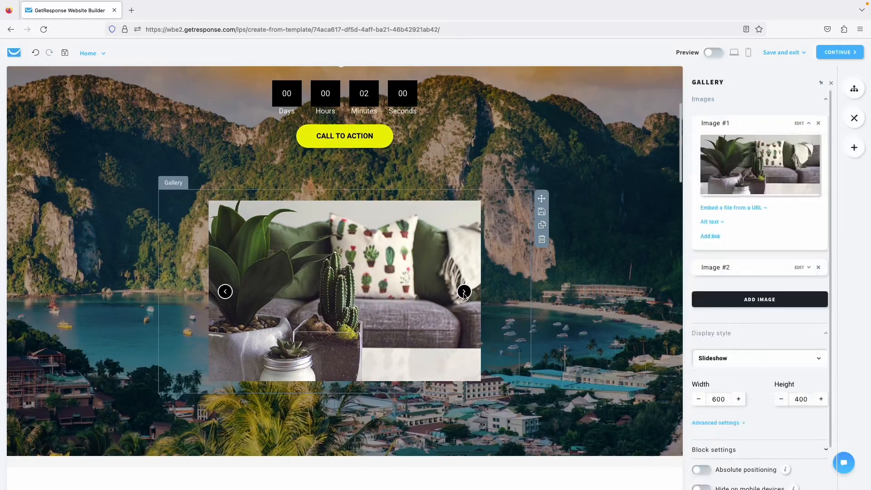
click(728, 269)
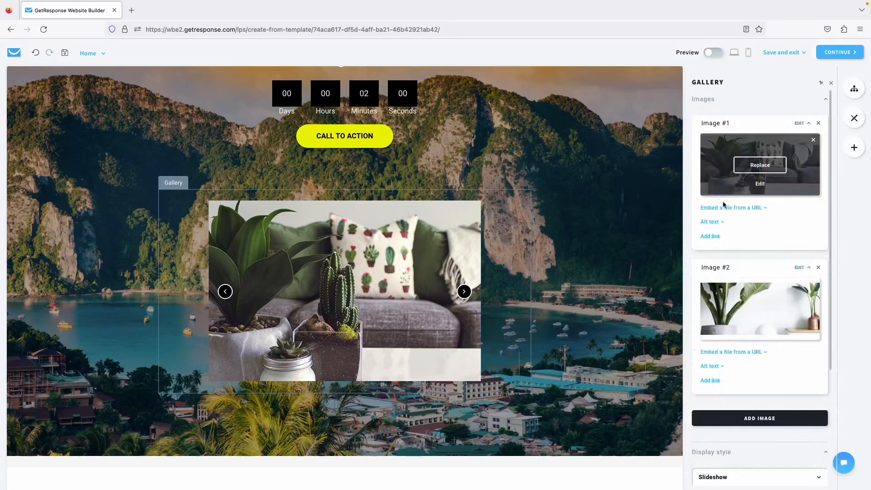
scroll(629, 206, up, 2)
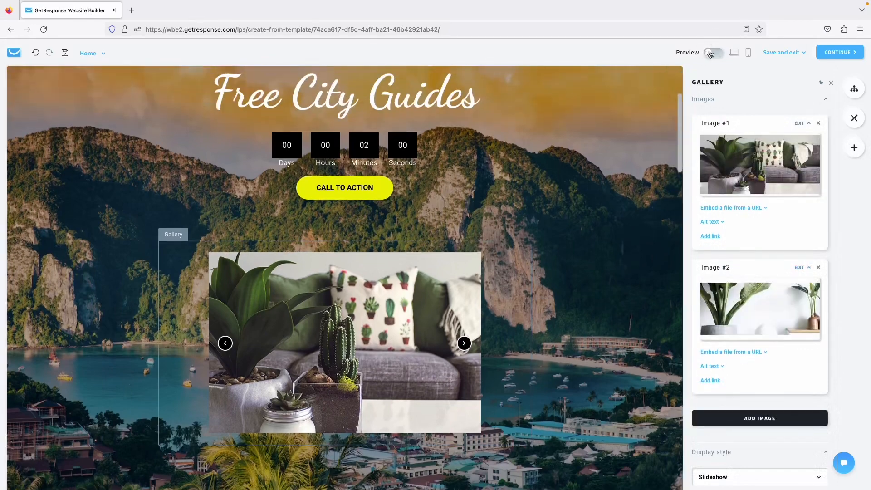
Preview the page and click through the slideshow images four times.
click(712, 54)
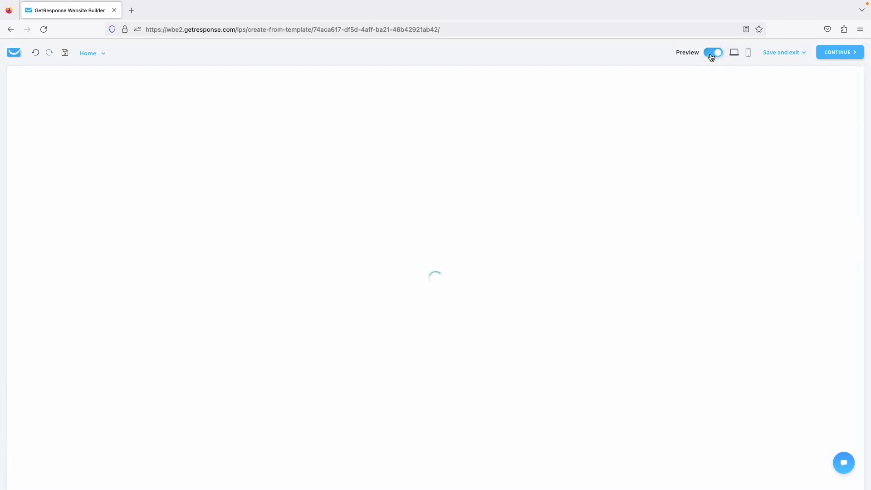
scroll(556, 228, down, 5)
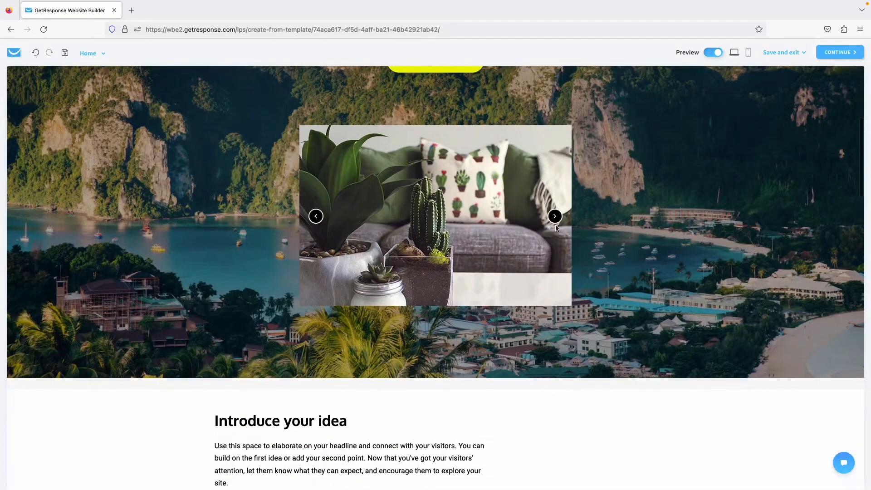
click(554, 218)
click(554, 218)
click(554, 219)
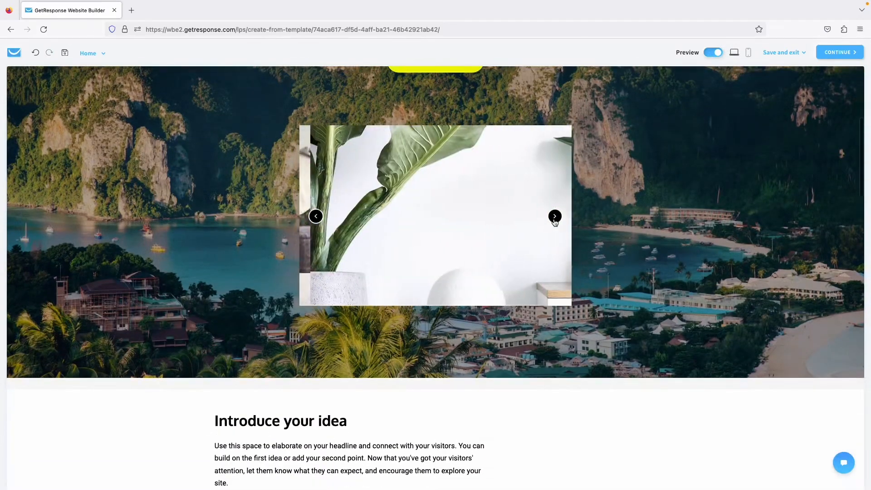
click(554, 217)
scroll(555, 220, up, 3)
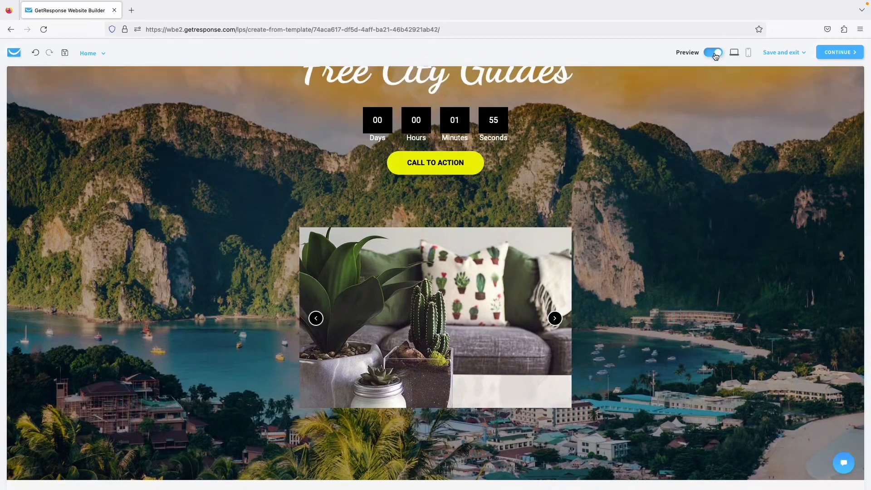
click(713, 52)
Delete the gallery and the countdown timer from the hero.
scroll(533, 276, down, 3)
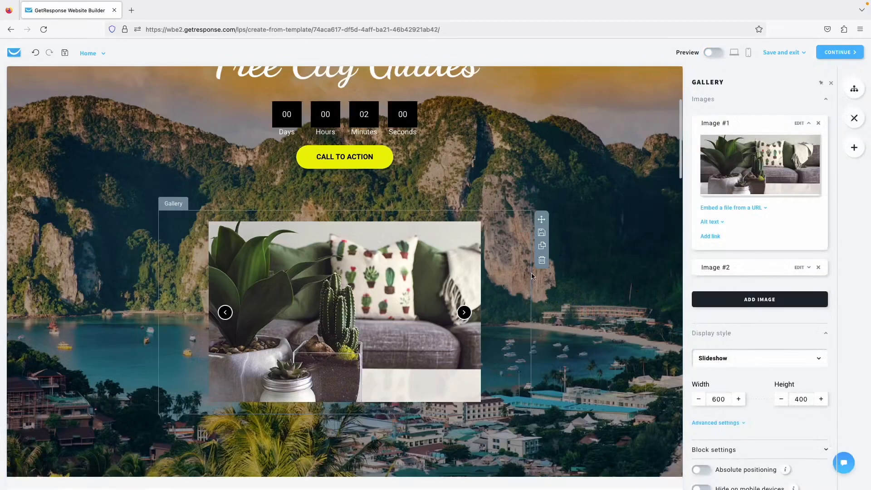
click(542, 260)
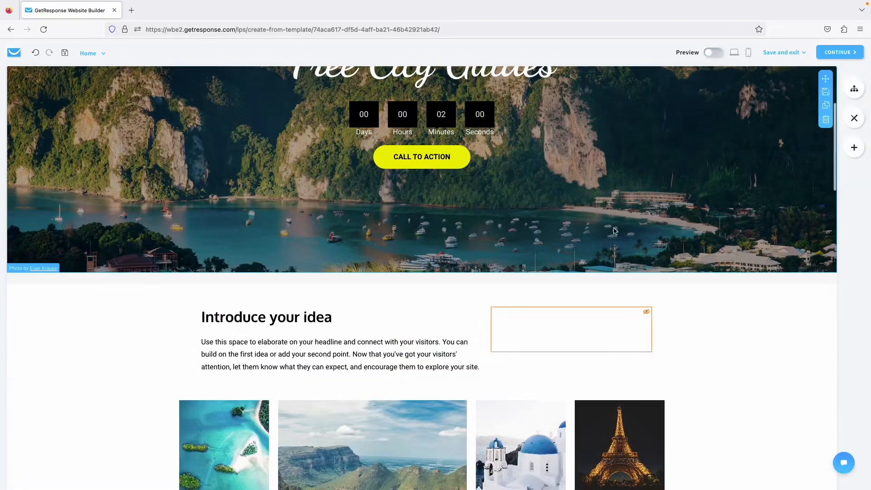
scroll(615, 232, up, 3)
click(514, 280)
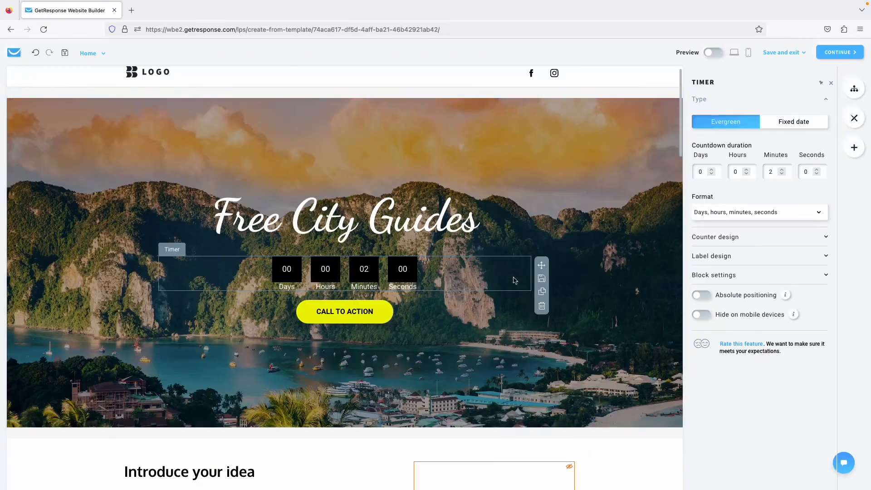
click(543, 307)
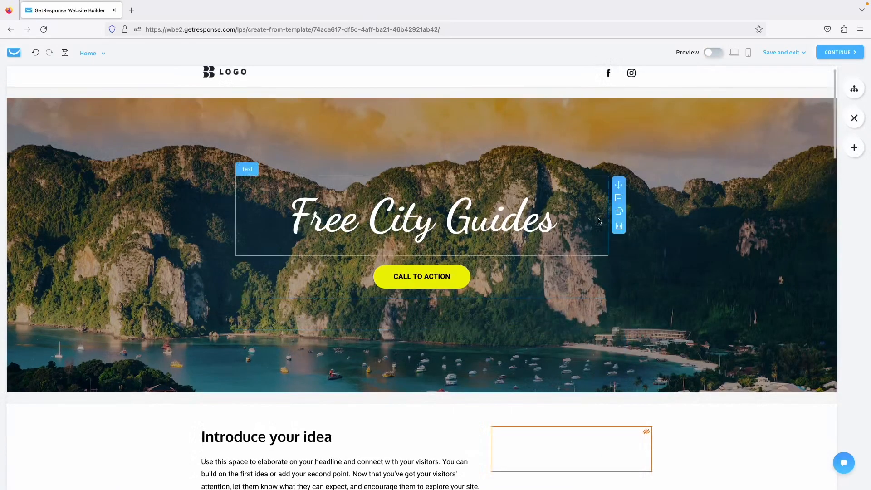
In mobile view, enlarge Heading #1 and Heading #3 and increase top/bottom padding.
click(748, 52)
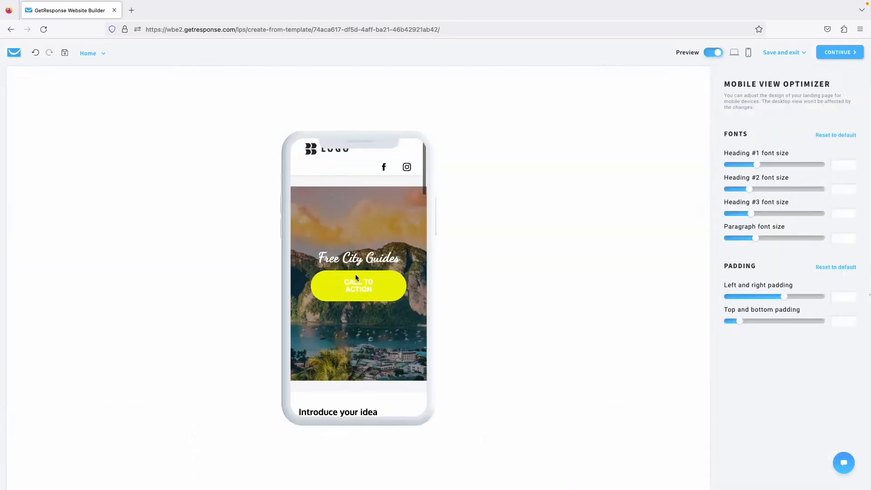
drag(759, 166, 813, 170)
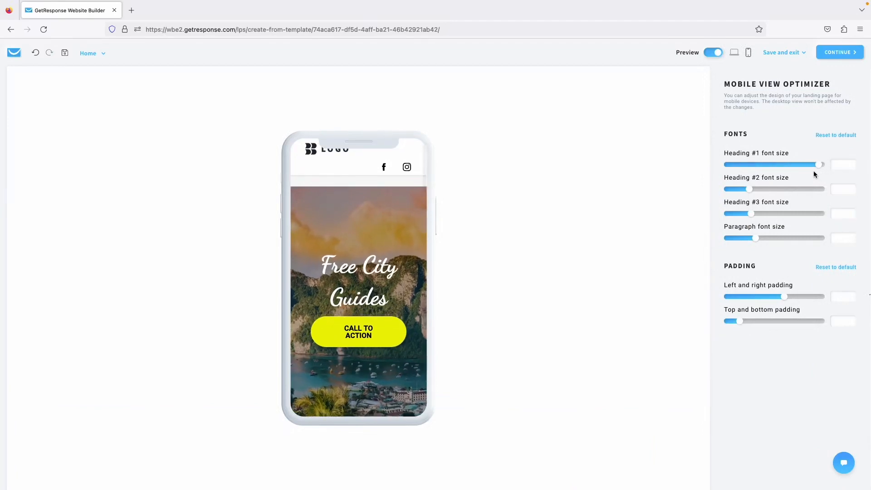
drag(756, 191, 780, 190)
scroll(383, 293, down, 2)
scroll(383, 293, down, 2)
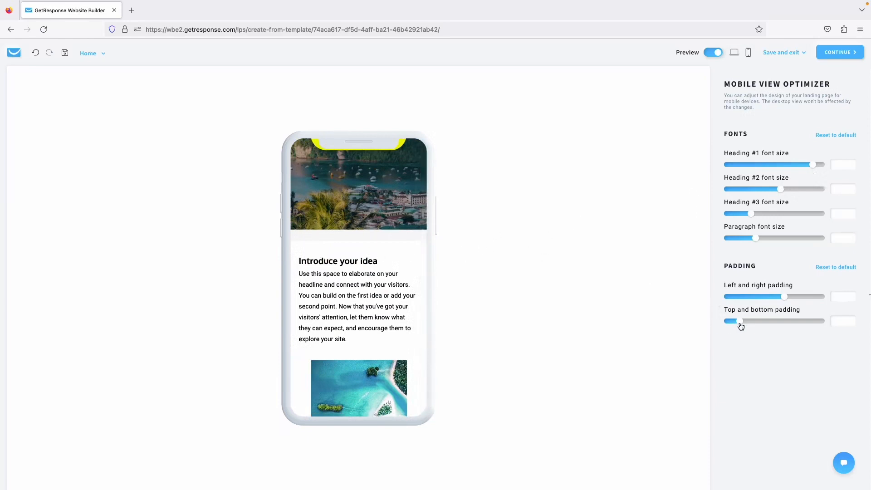
drag(740, 323, 760, 323)
scroll(380, 301, up, 5)
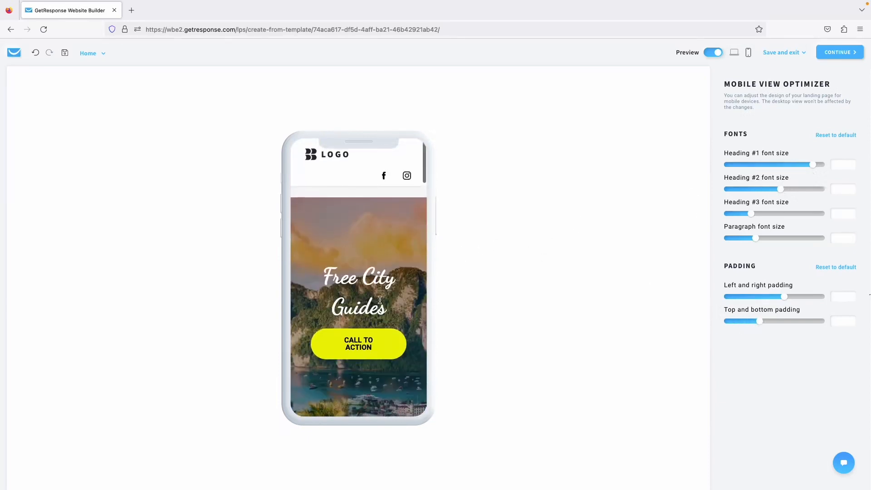
Slightly reduce Heading #2 and enlarge the paragraph text on mobile, then return to desktop editing.
drag(780, 188, 774, 215)
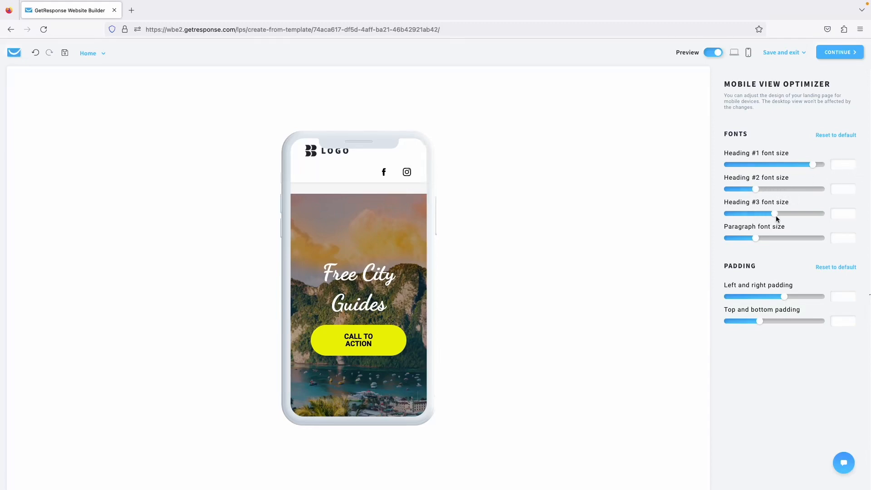
scroll(407, 265, down, 5)
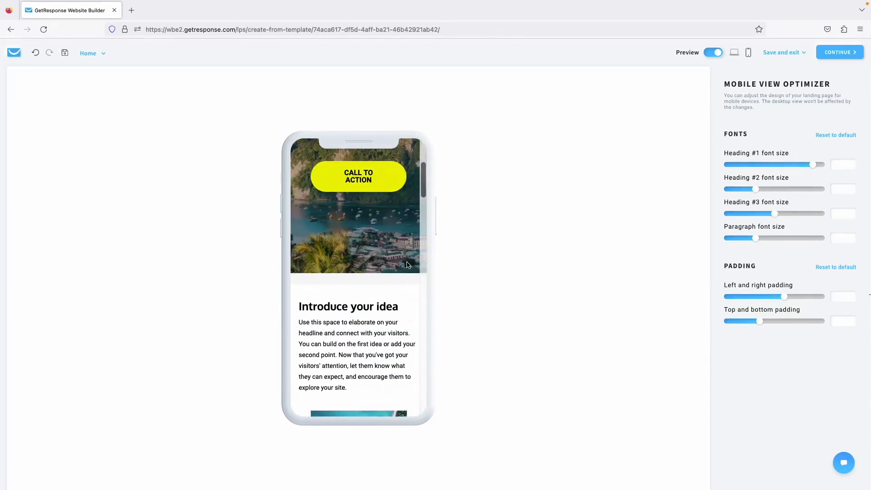
drag(754, 239, 792, 241)
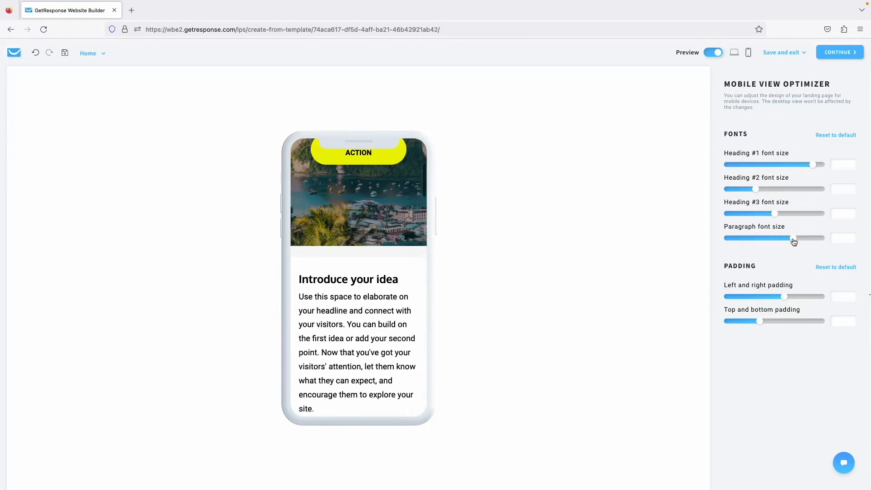
scroll(388, 319, down, 10)
scroll(389, 320, down, 10)
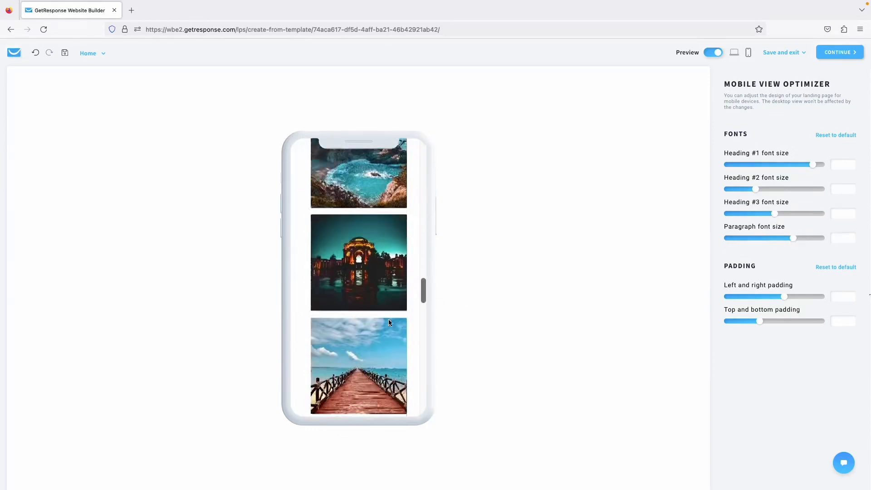
scroll(389, 319, up, 20)
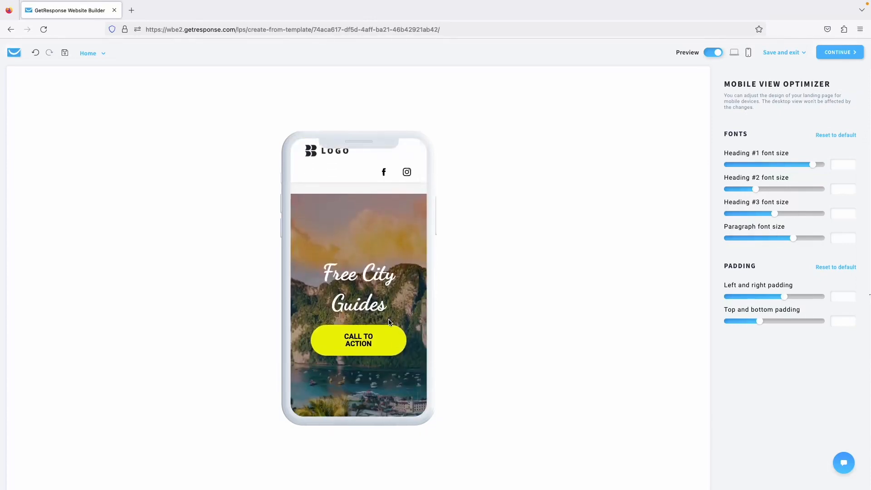
click(712, 53)
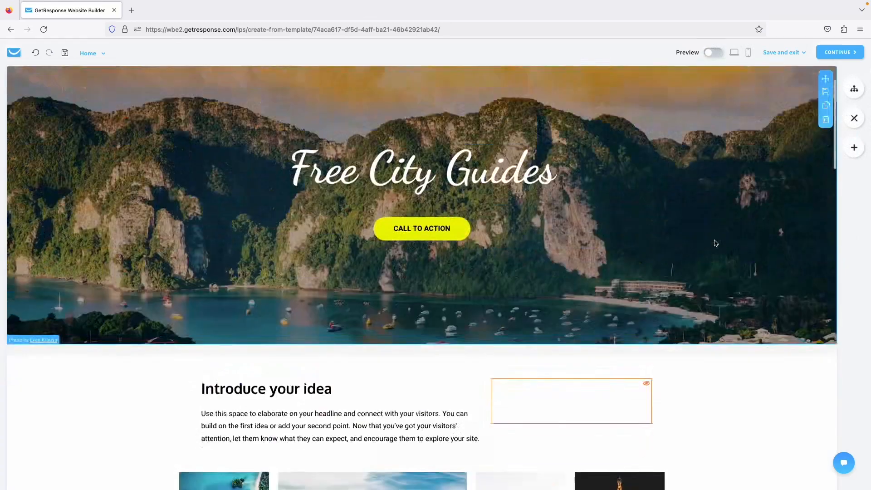
Drag a Form element into the hero below the Free City Guides title.
scroll(715, 243, down, 12)
scroll(715, 243, up, 15)
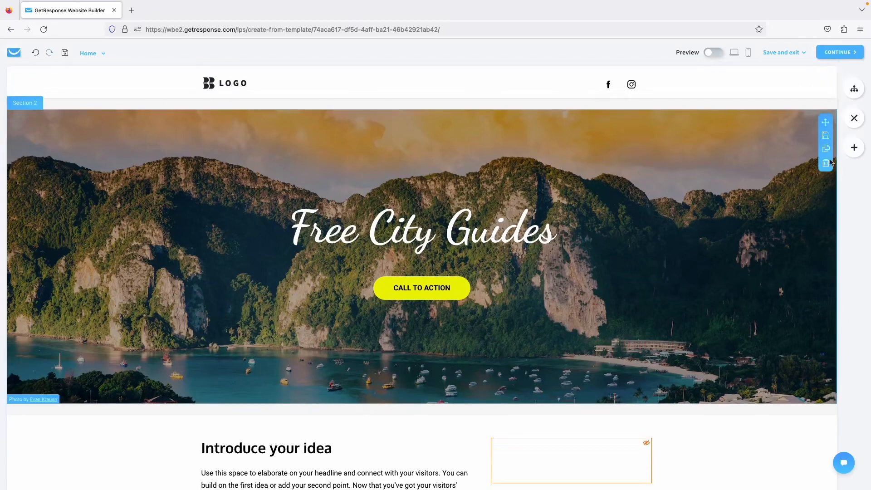
click(856, 150)
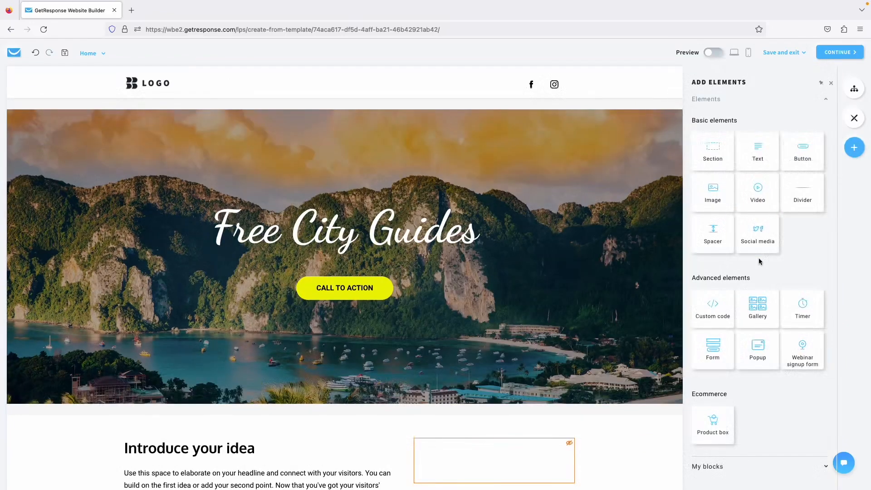
drag(721, 364, 418, 277)
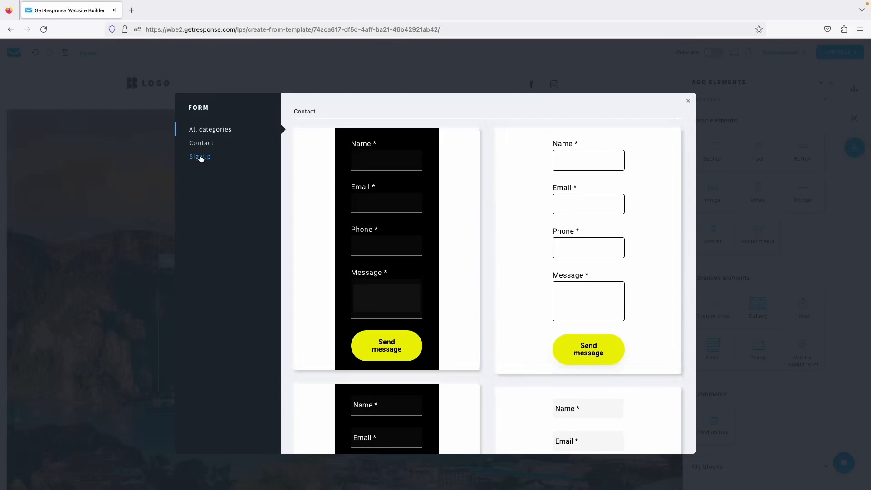
Insert the first Signup form template, with Name and Email fields and a Sign up button.
click(196, 143)
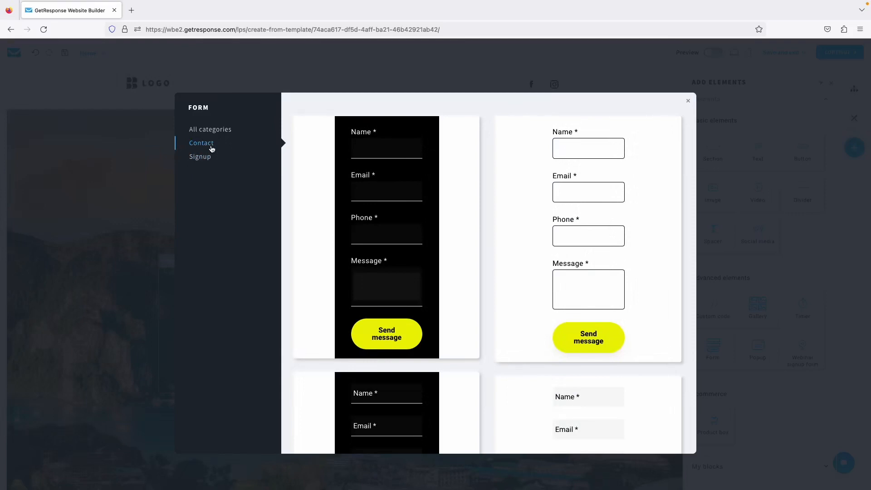
click(200, 156)
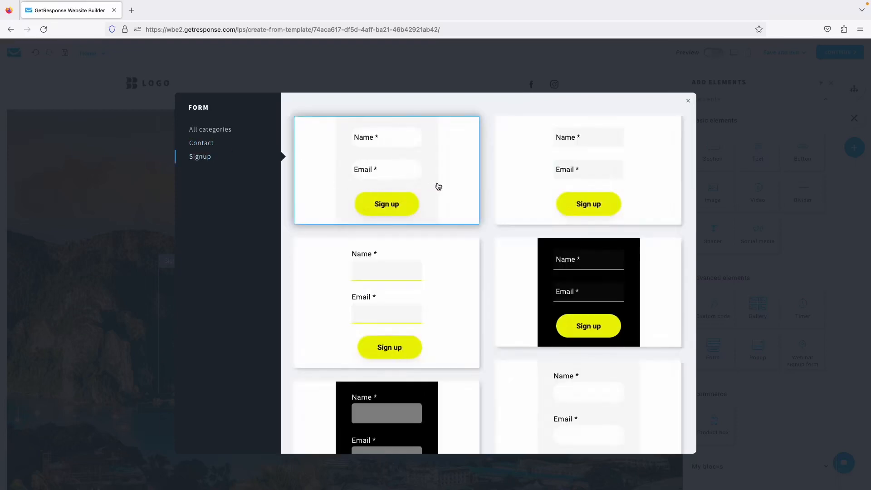
click(404, 199)
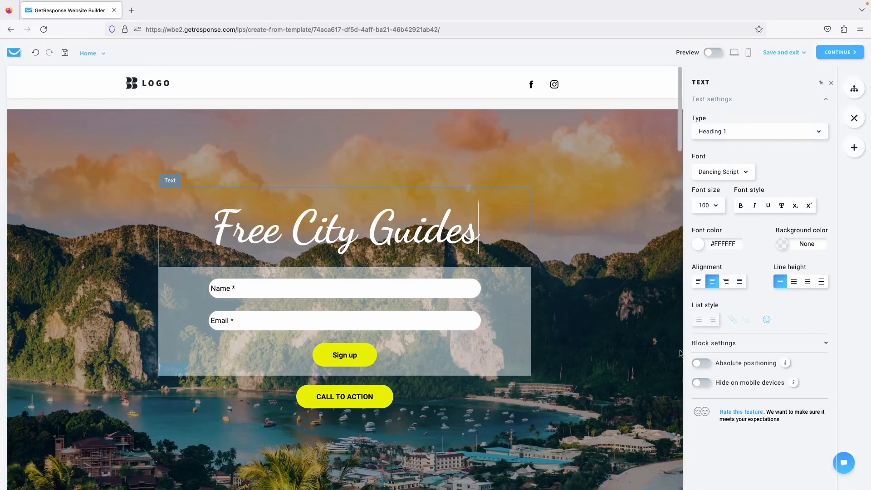
Delete the CALL TO ACTION button and set the Sign up button font size to 26.
click(590, 327)
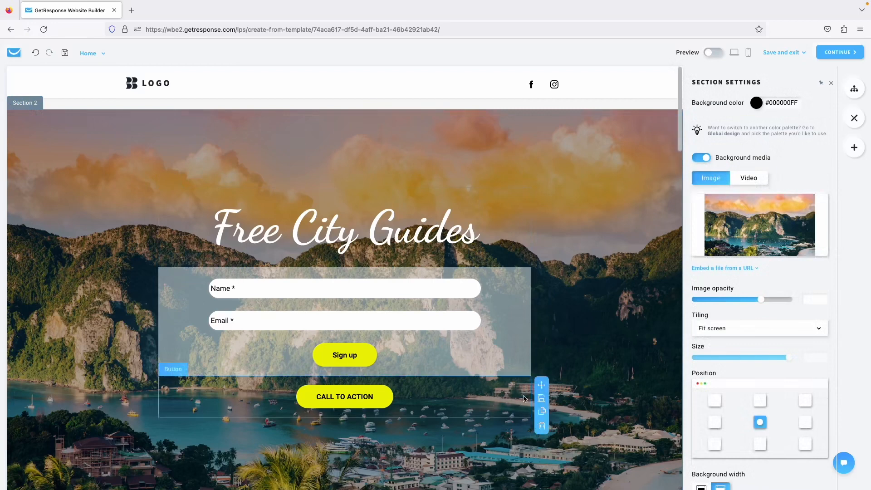
click(541, 425)
click(390, 354)
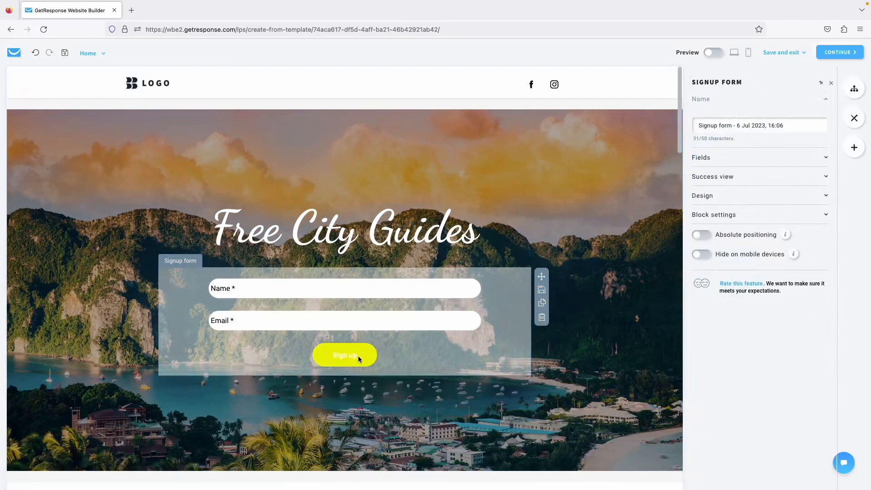
click(723, 214)
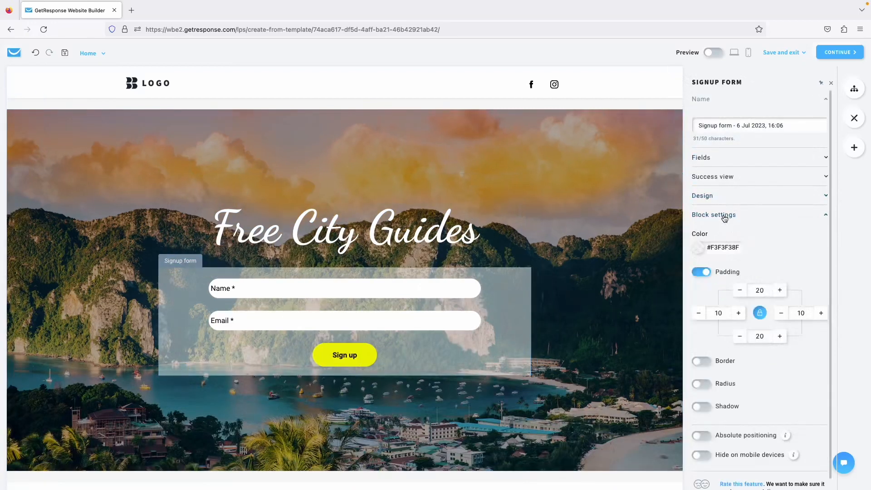
scroll(725, 220, down, 1)
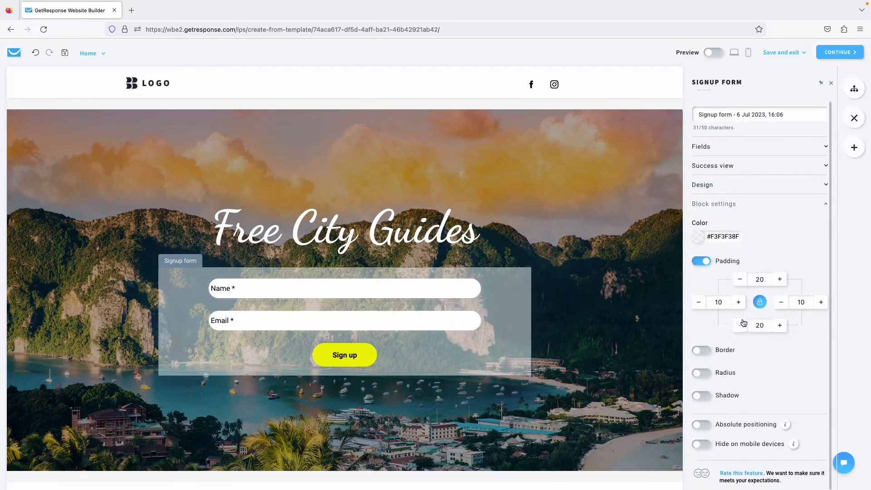
click(721, 185)
scroll(719, 218, down, 1)
click(709, 215)
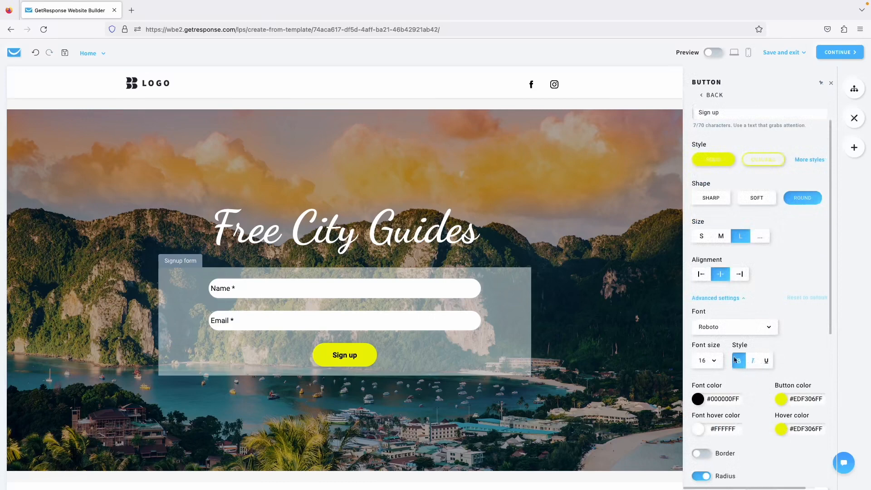
scroll(744, 360, down, 1)
click(713, 355)
scroll(722, 418, down, 2)
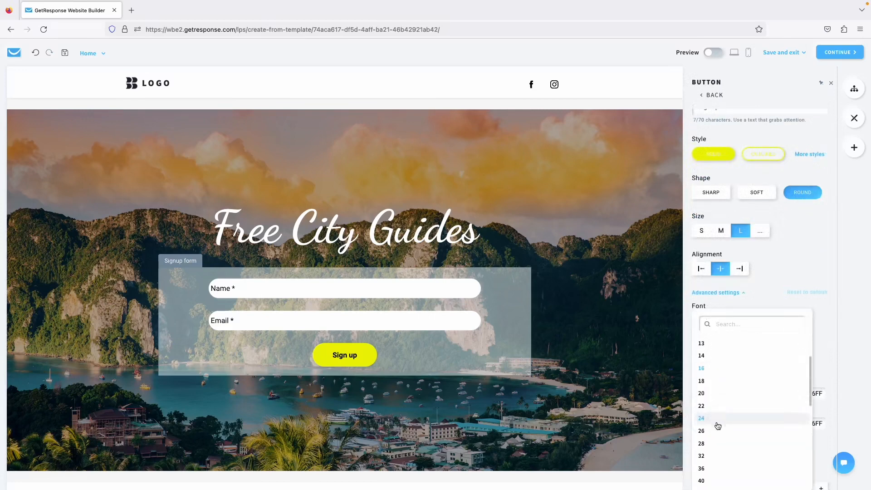
click(711, 433)
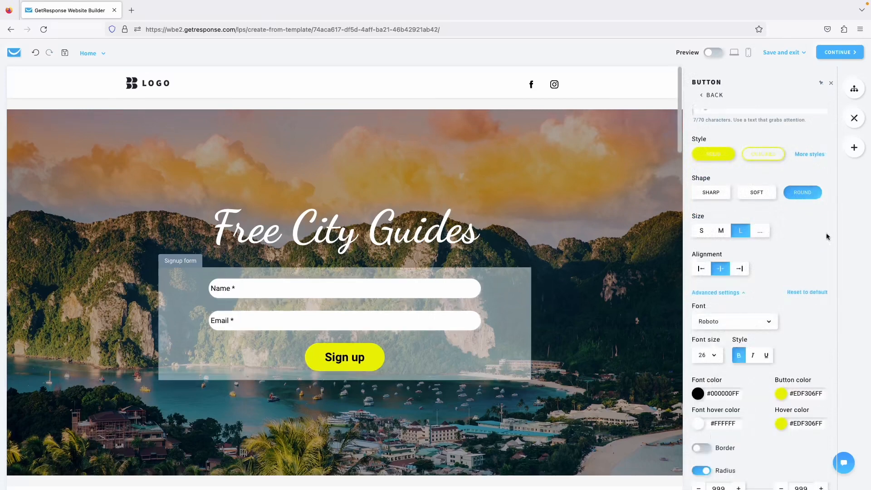
scroll(760, 358, down, 2)
scroll(783, 258, up, 3)
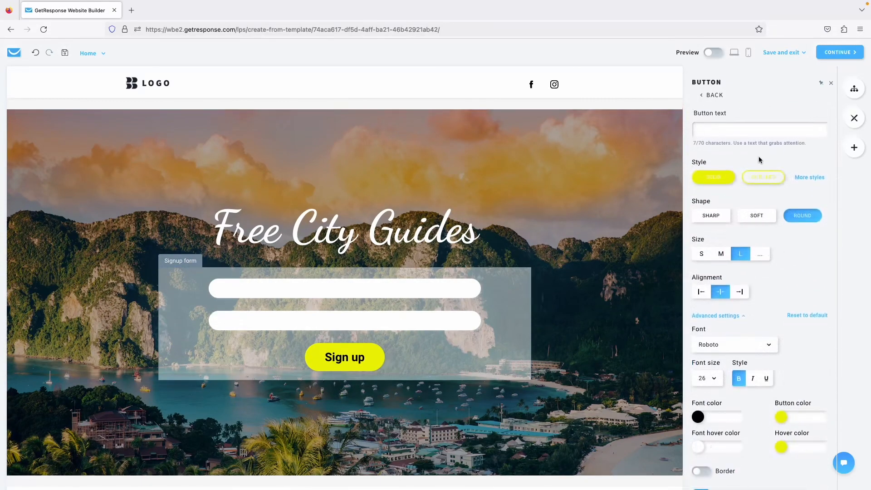
Review the signup form's after-submission options and its list of fields.
click(712, 95)
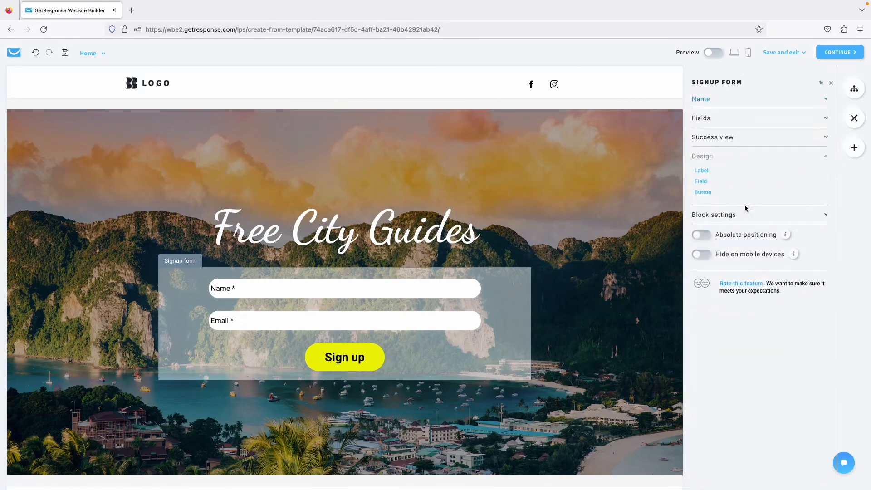
click(712, 156)
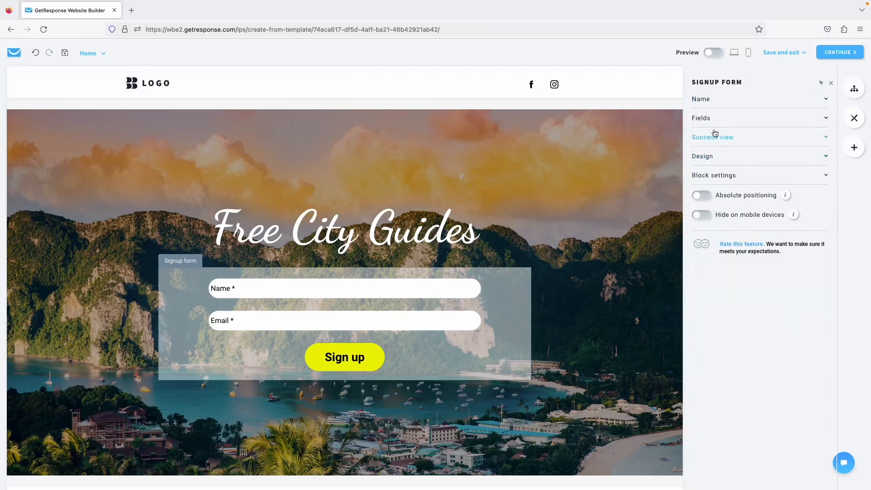
click(723, 138)
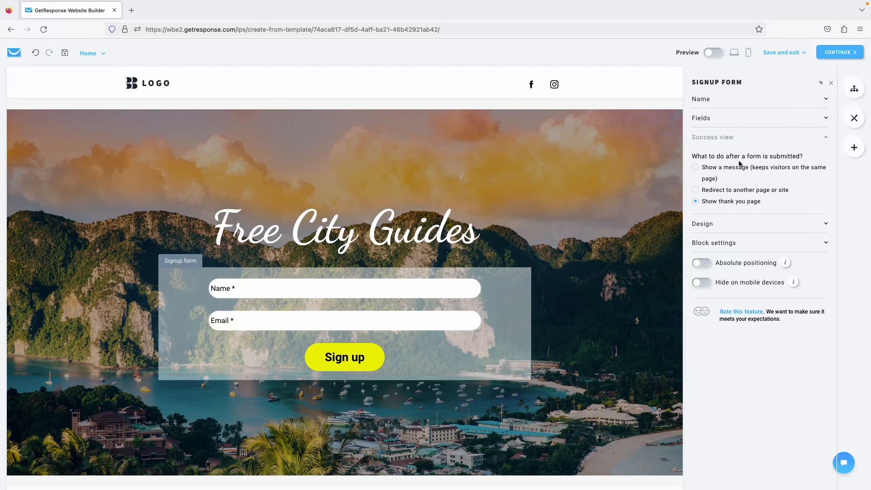
click(728, 137)
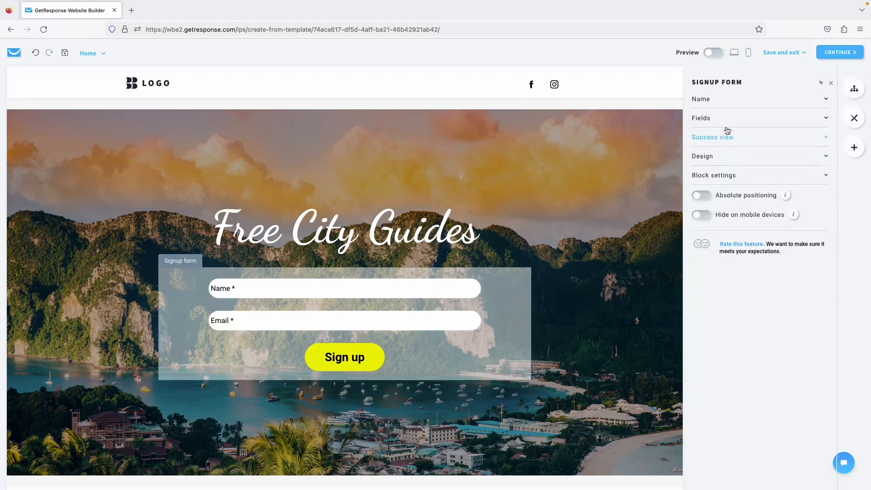
click(725, 119)
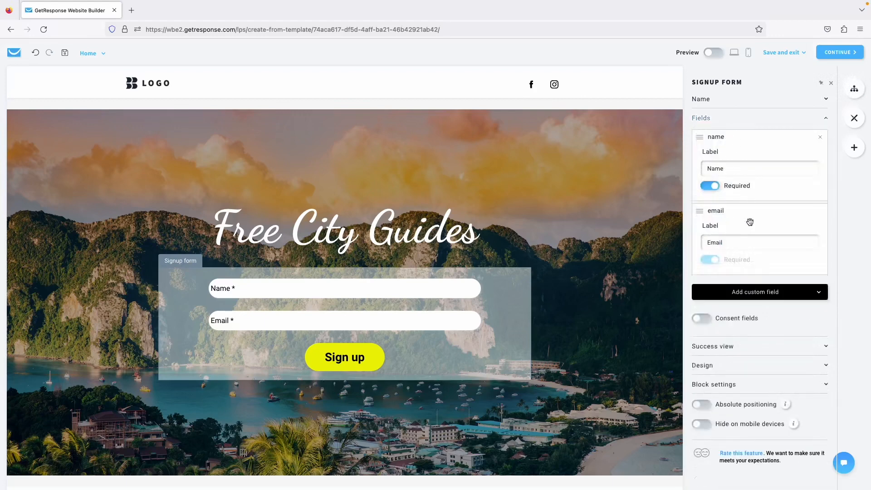
Add the city_guides custom field to the signup form and relabel it 'Cities'.
click(721, 295)
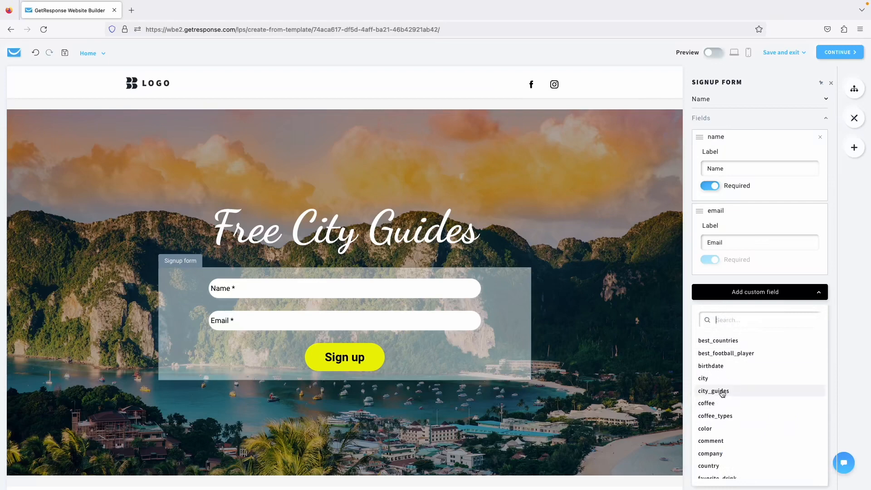
click(722, 393)
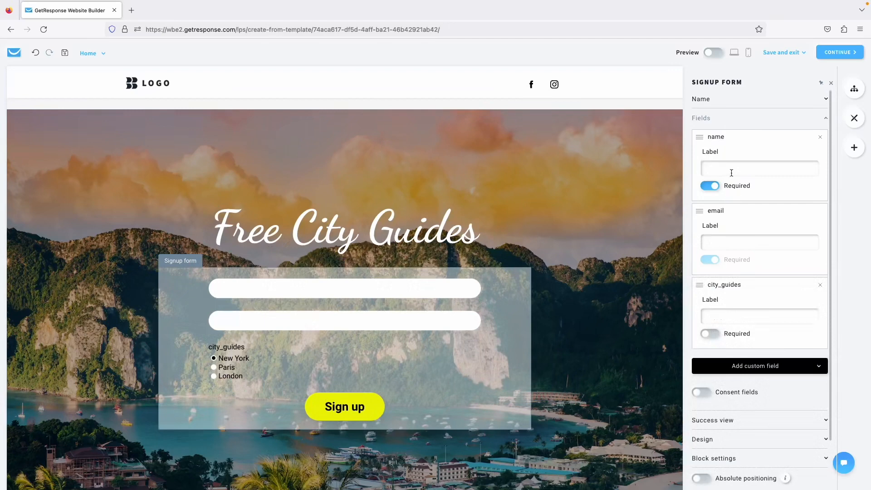
click(735, 316)
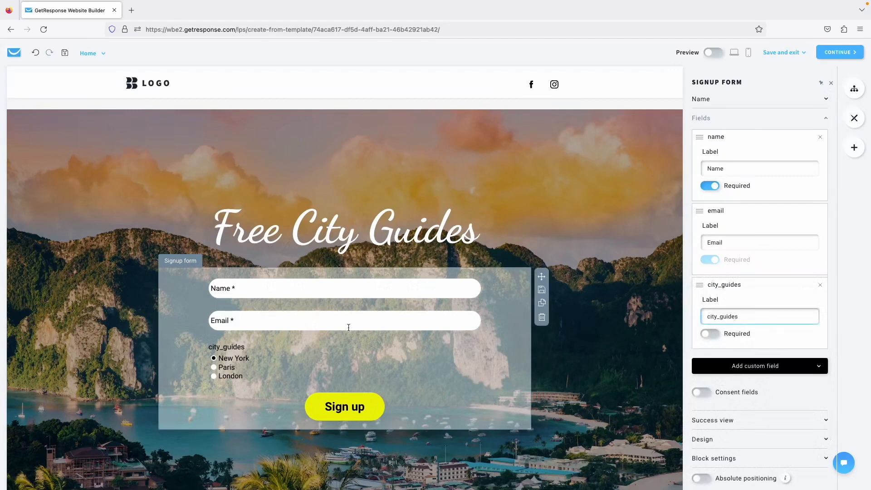
double_click(727, 316)
text(Citi)
click(594, 344)
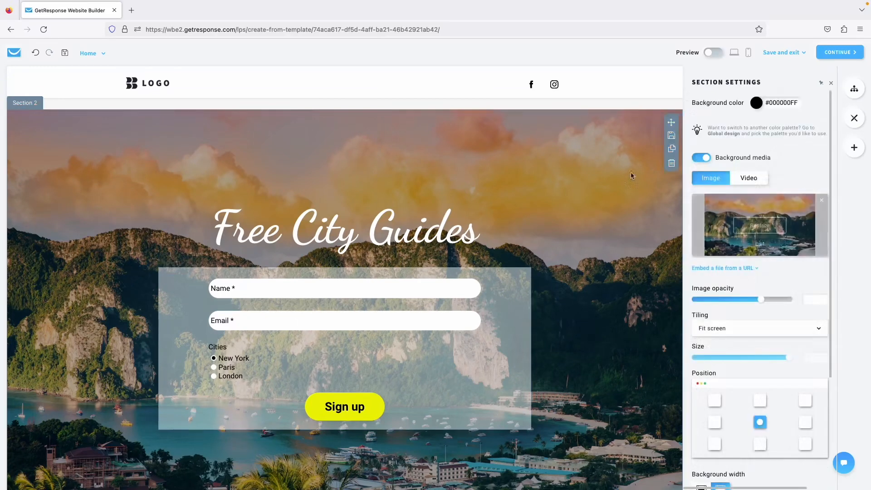
Preview the page at full width, return to editing, and show the Add Elements panel.
click(714, 52)
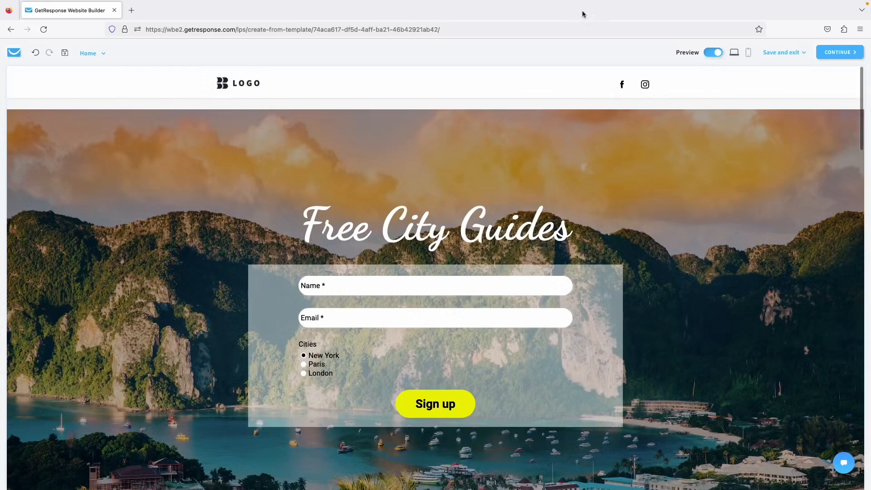
click(710, 52)
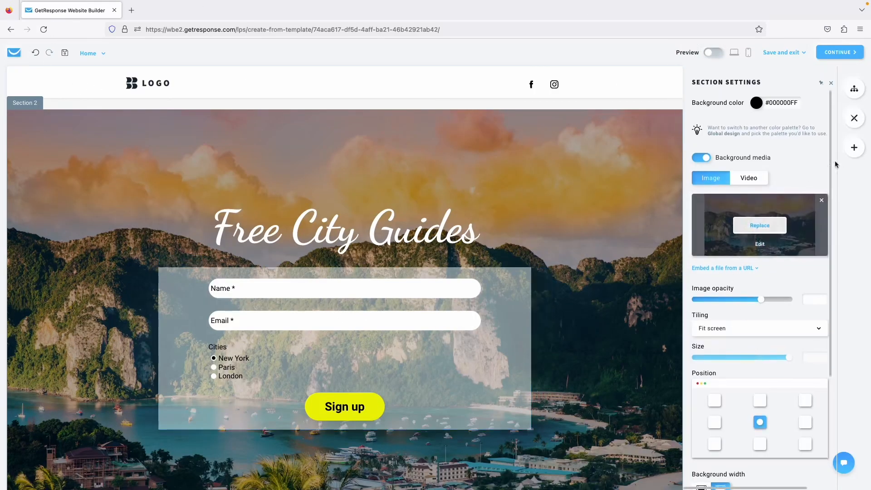
click(852, 145)
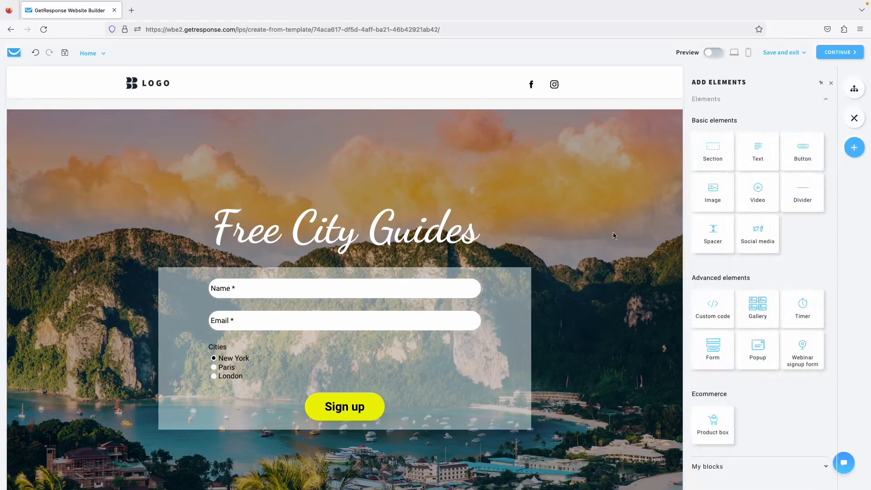
Rename the signup form to 'City guides'.
click(508, 313)
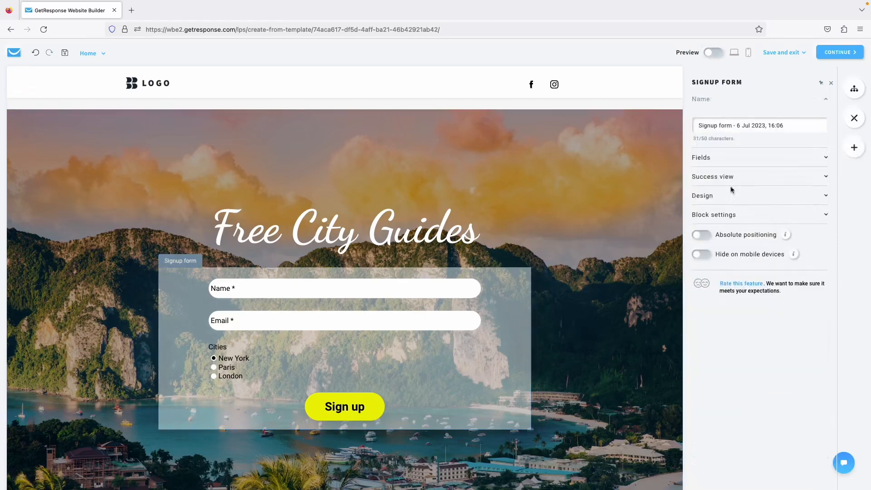
click(758, 130)
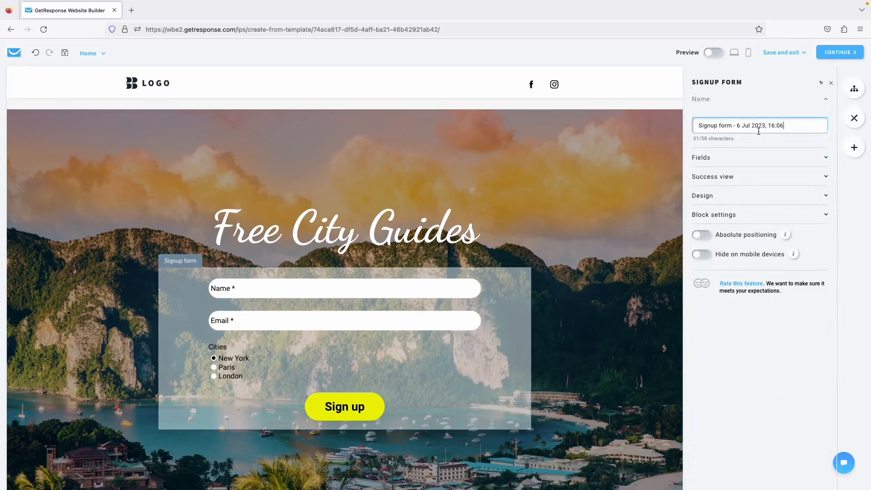
triple_click(733, 127)
text(City guides)
click(773, 92)
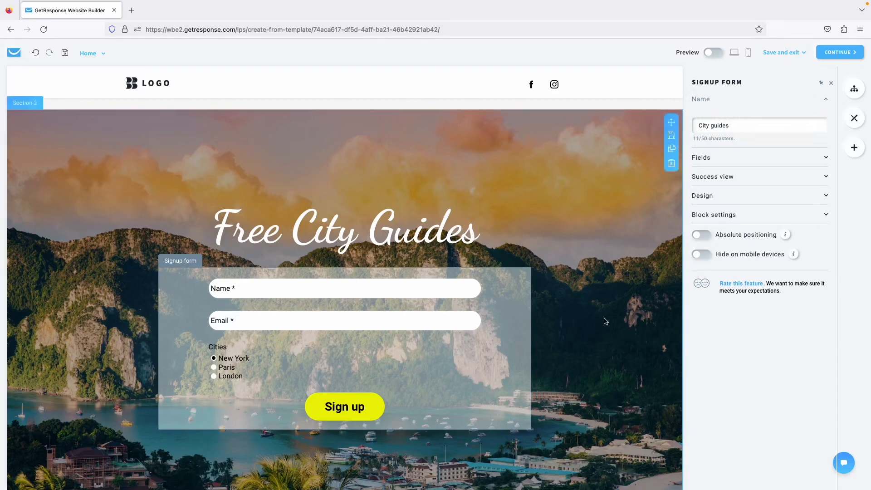
scroll(605, 321, down, 2)
scroll(605, 321, up, 2)
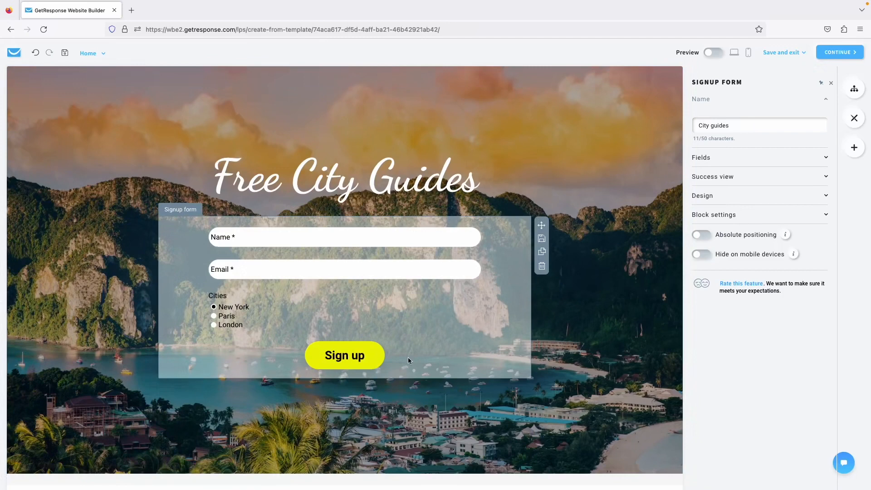
Check the form's field list, select the hero section, and continue to the landing page settings.
click(744, 163)
click(740, 161)
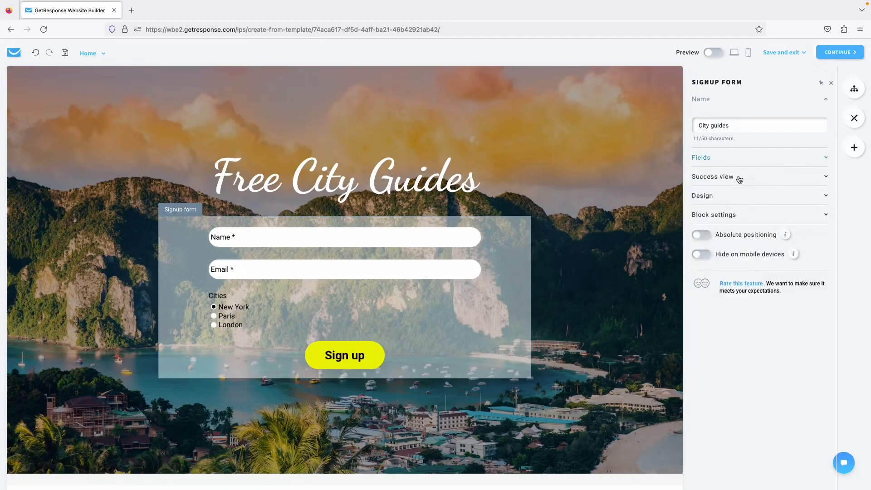
click(736, 218)
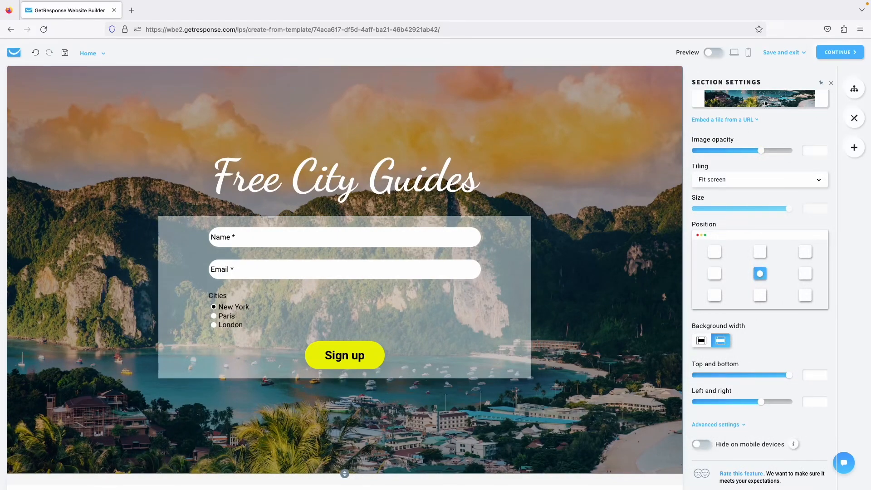
click(836, 52)
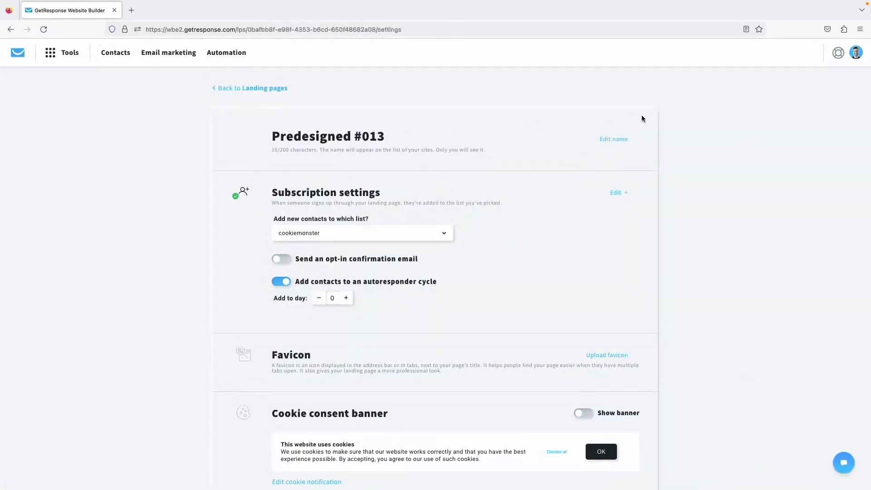
Rename 'Predesigned #013' to 'City Guides' and add its new contacts to the City Guides list.
click(614, 139)
triple_click(363, 136)
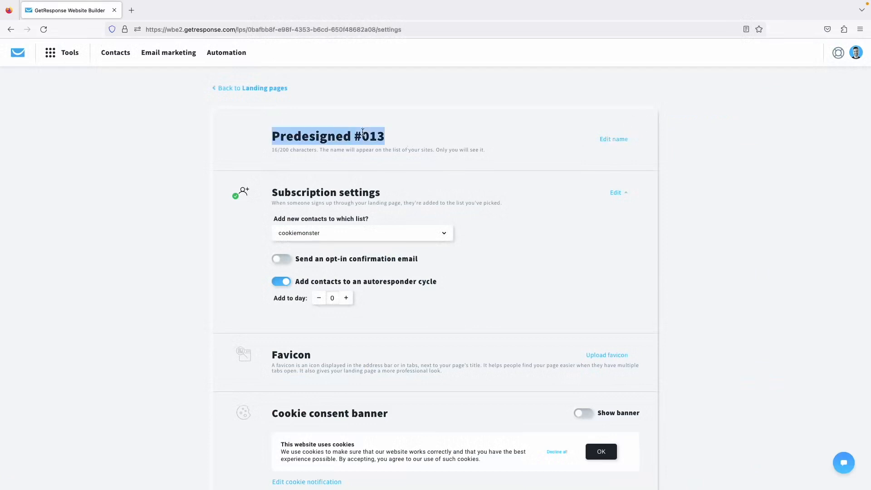
text(City Guides)
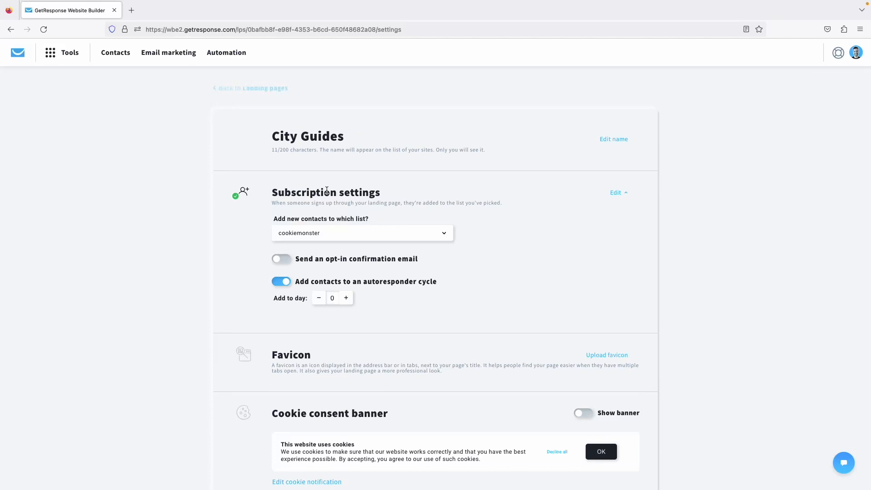
click(399, 236)
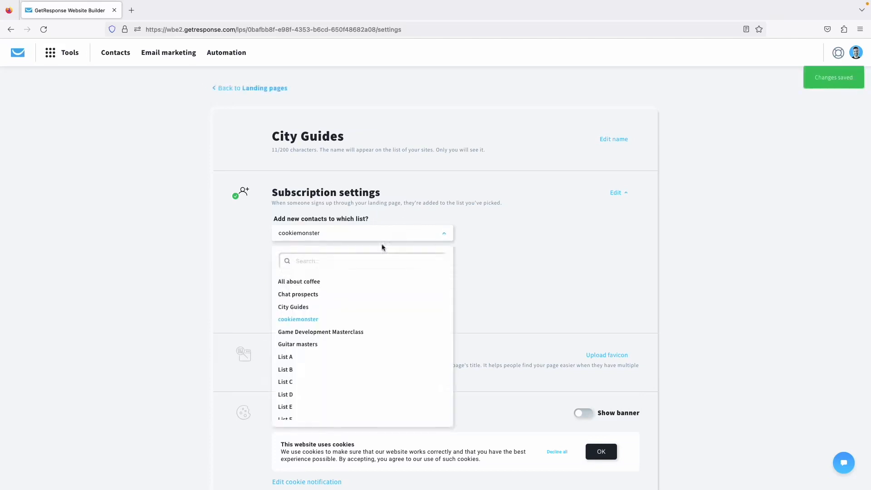
click(328, 312)
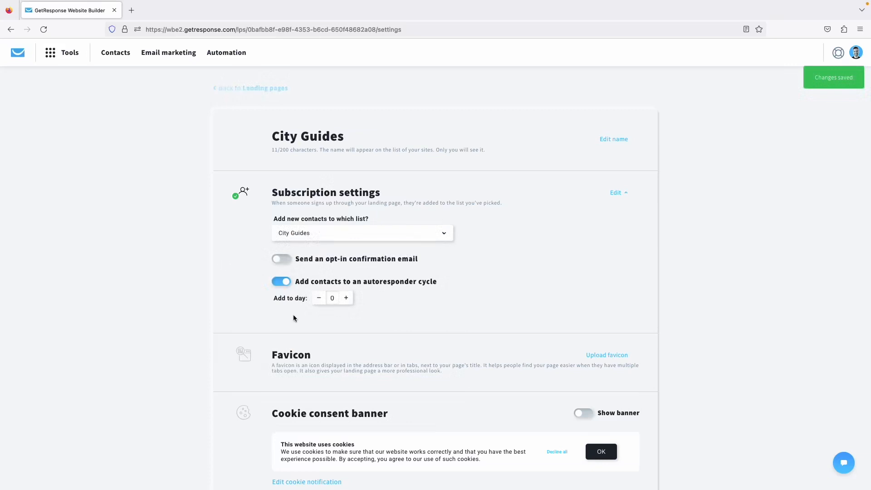
drag(293, 314, 257, 310)
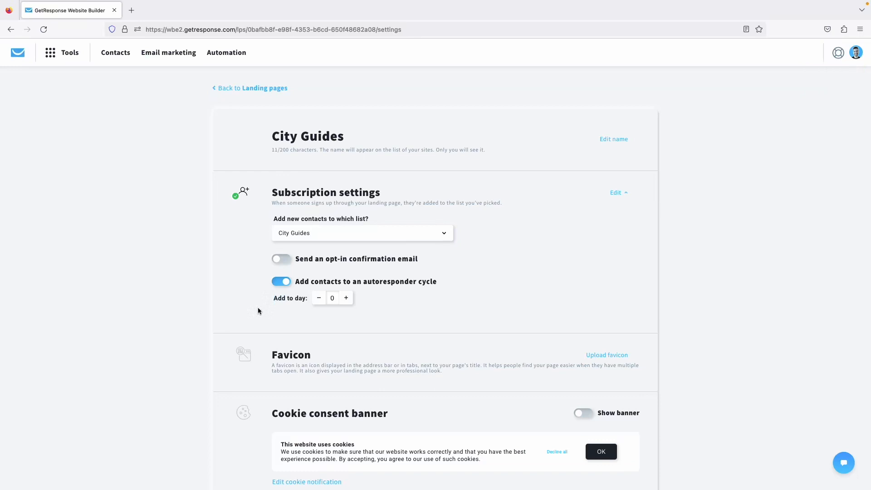
scroll(245, 323, down, 2)
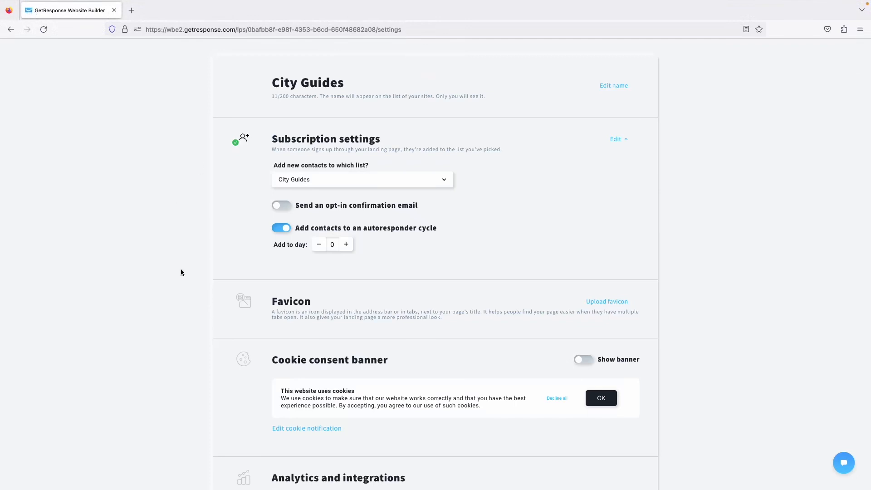
Turn on Show banner for the cookie consent banner and continue to naming and domain.
scroll(196, 369, down, 3)
scroll(196, 369, down, 5)
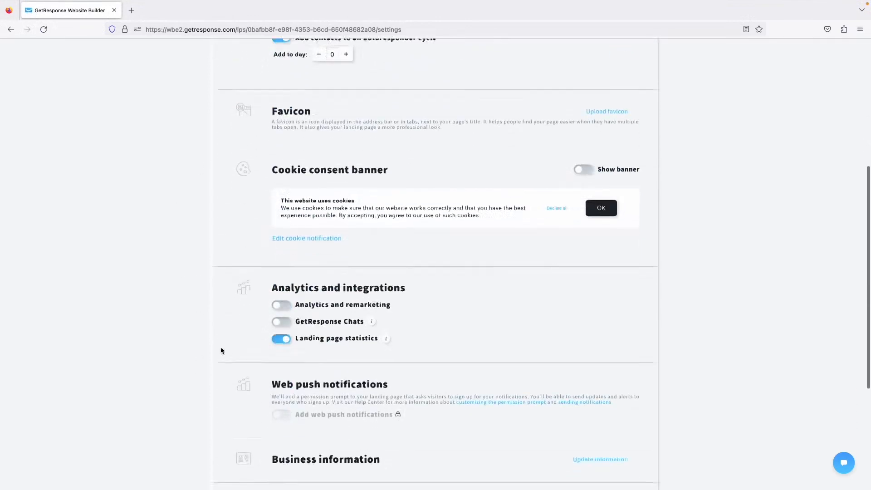
click(585, 162)
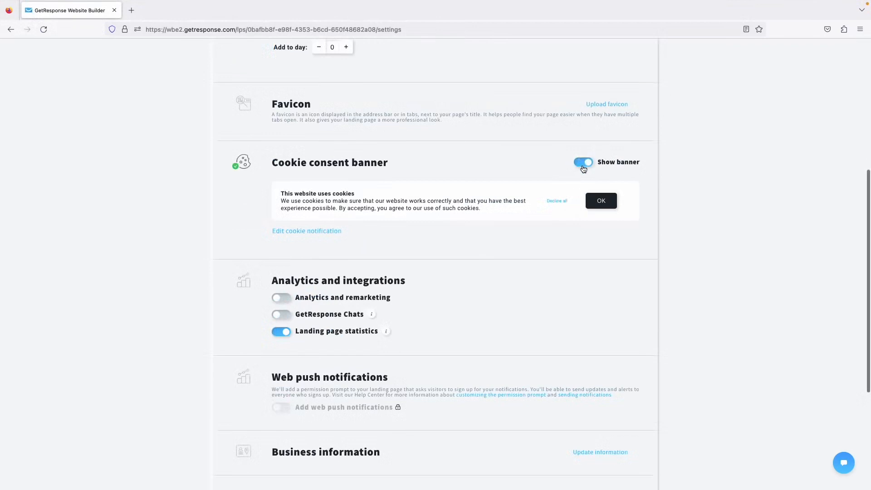
scroll(519, 244, down, 4)
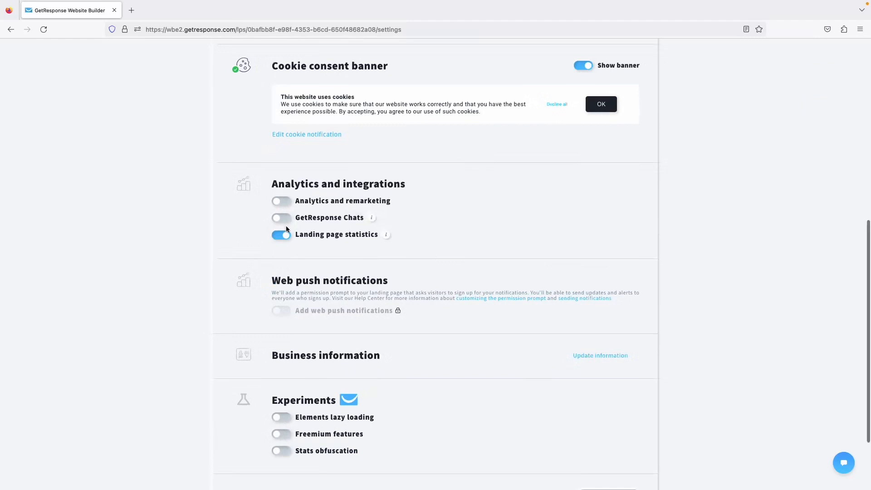
scroll(286, 225, down, 2)
scroll(318, 204, down, 2)
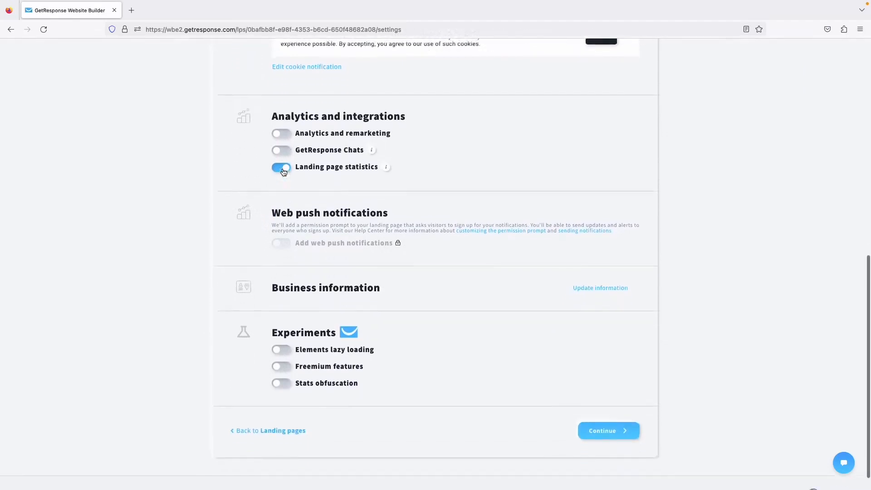
click(617, 418)
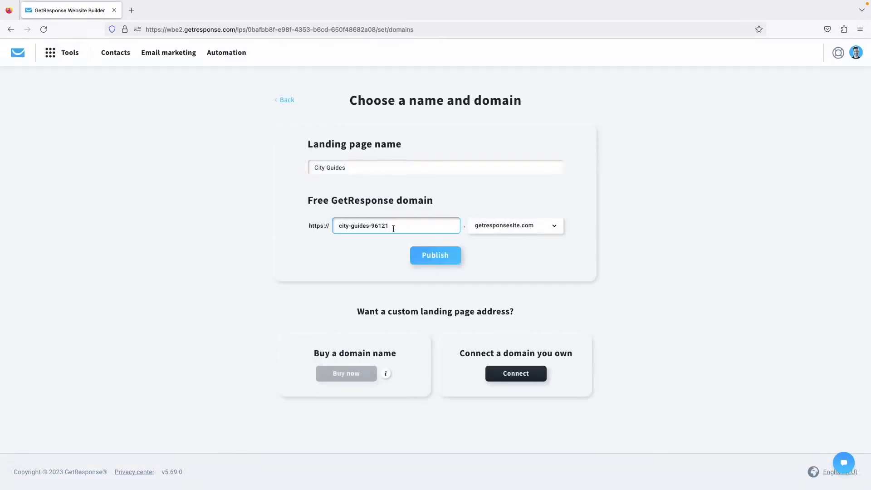
Set the address to city-guides.grwebsite.com and publish the City Guides landing page.
key(BackSpace)
key(BackSpace)
key(BackSpace)
key(BackSpace)
click(546, 226)
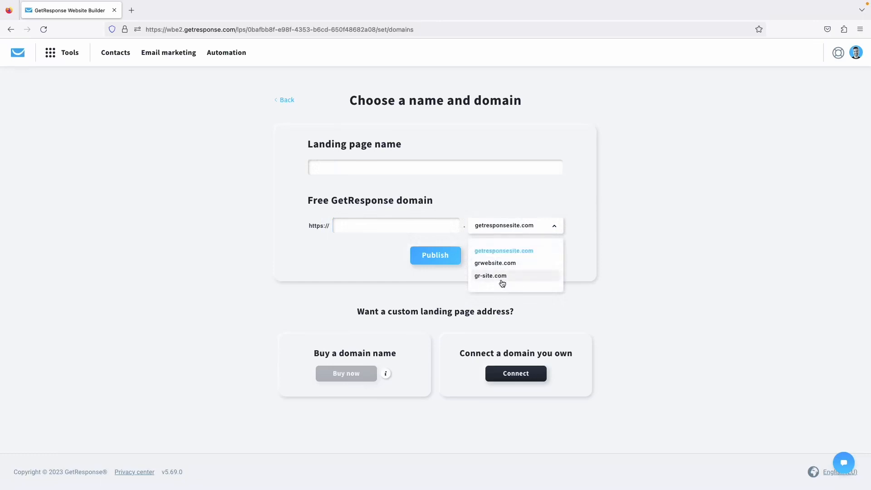
click(510, 250)
click(519, 226)
click(505, 263)
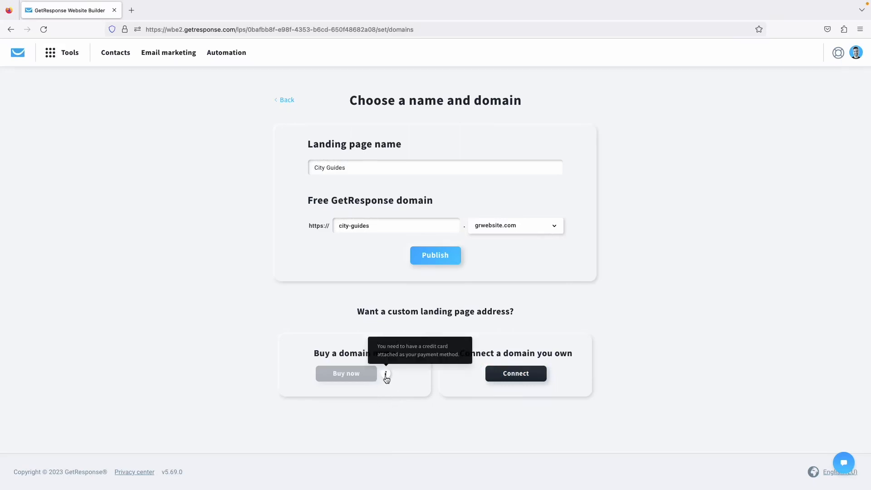
mouse_move(386, 376)
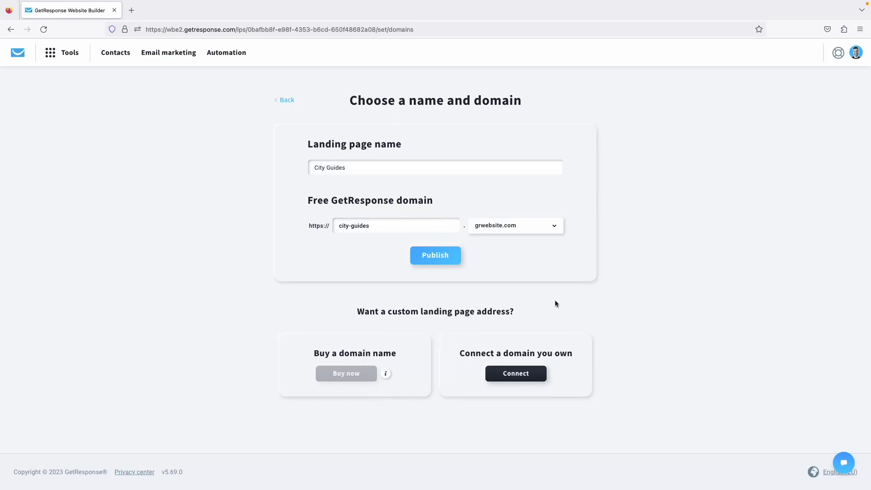
click(444, 264)
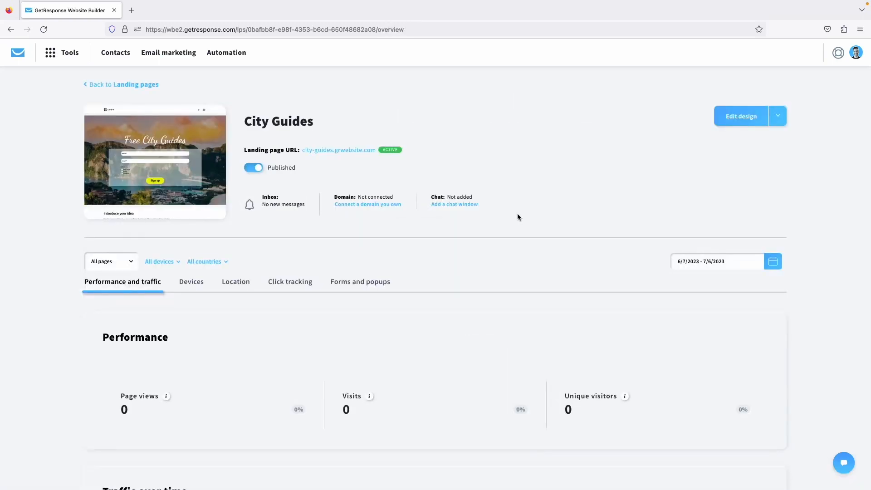
Open the Devices stats for City Guides, showing 0.0% visitors and clicks on desktop and mobile.
scroll(517, 217, down, 6)
scroll(472, 230, up, 4)
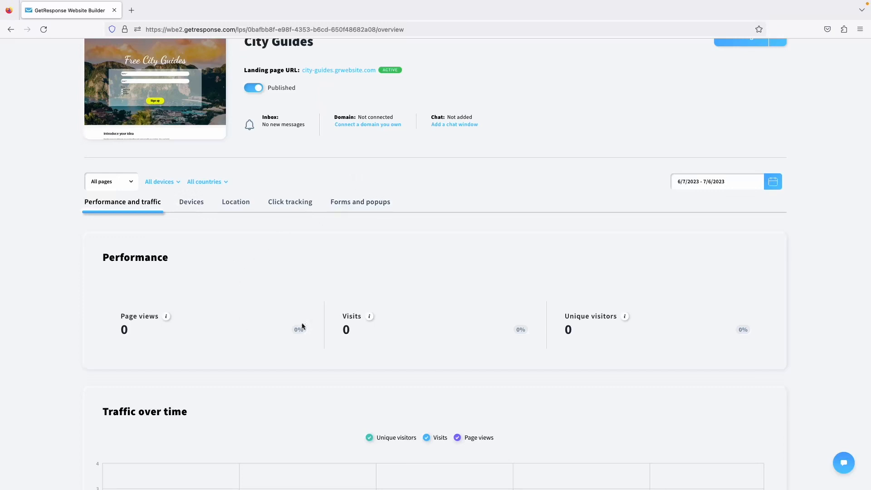
scroll(317, 346, down, 4)
scroll(393, 289, up, 4)
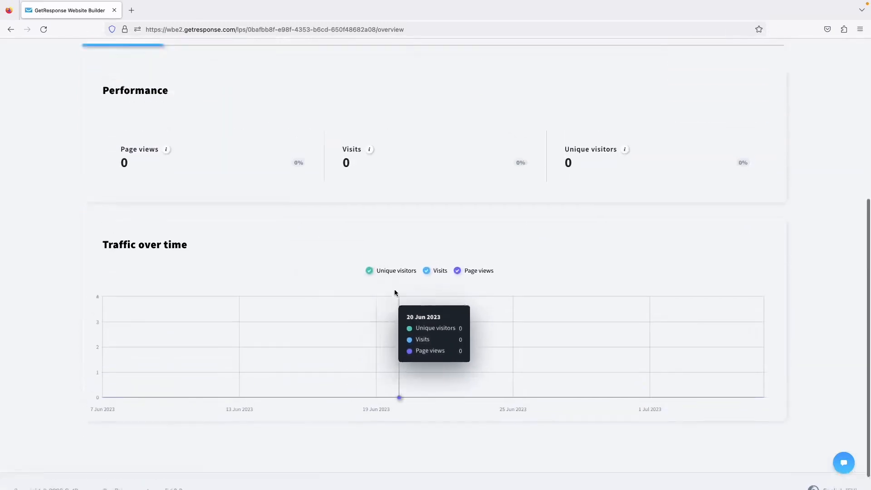
scroll(344, 180, up, 1)
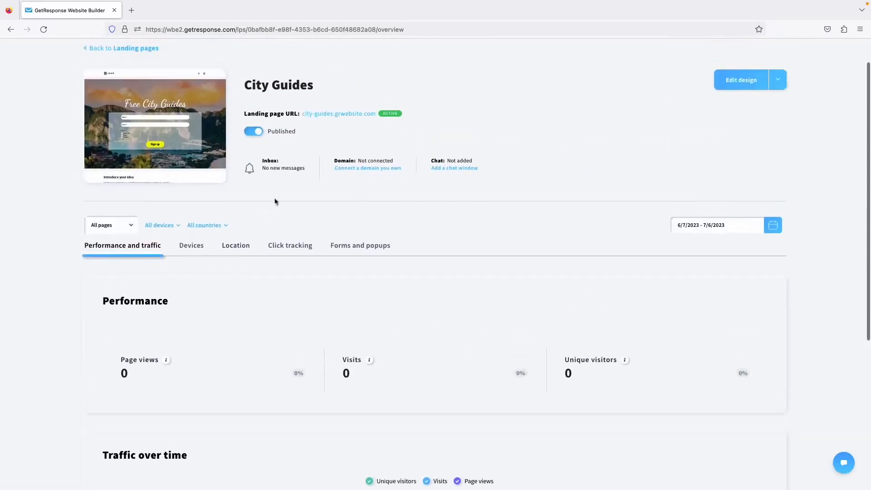
click(195, 251)
scroll(313, 281, down, 1)
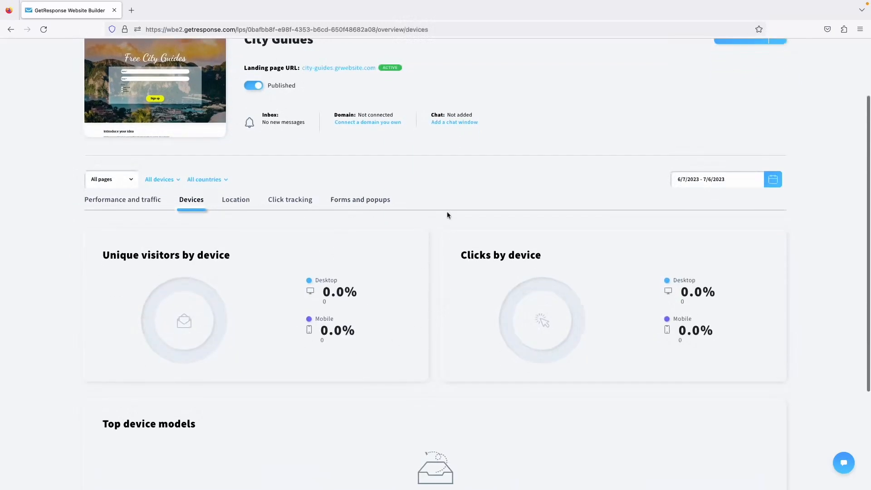
scroll(447, 215, up, 2)
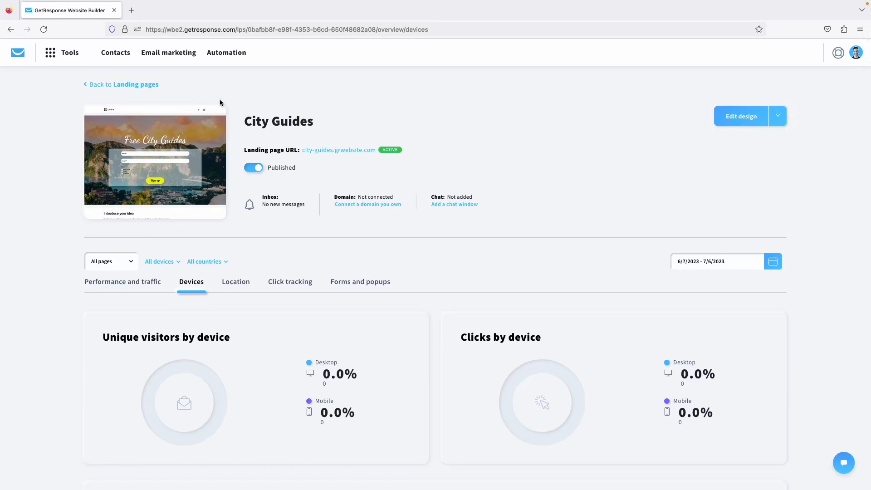
On the live City Guides page, sign up a test contact with name, e-mail and city London.
click(331, 155)
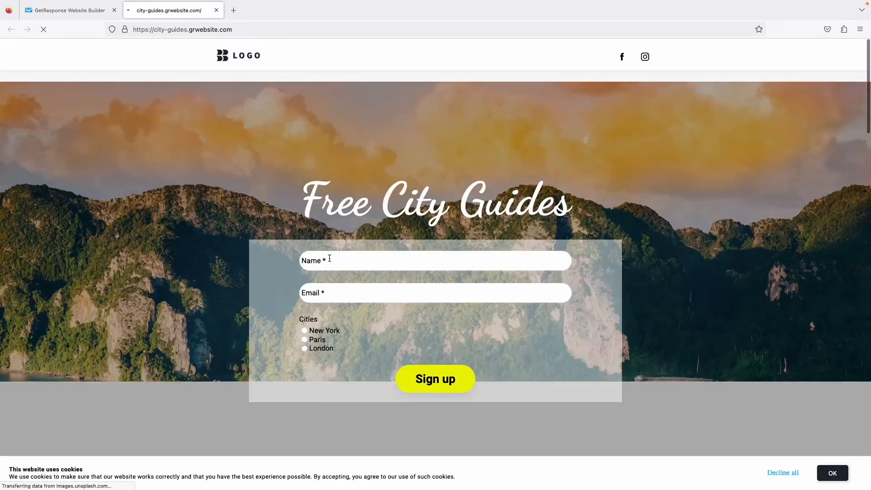
scroll(212, 297, down, 10)
scroll(212, 297, down, 10)
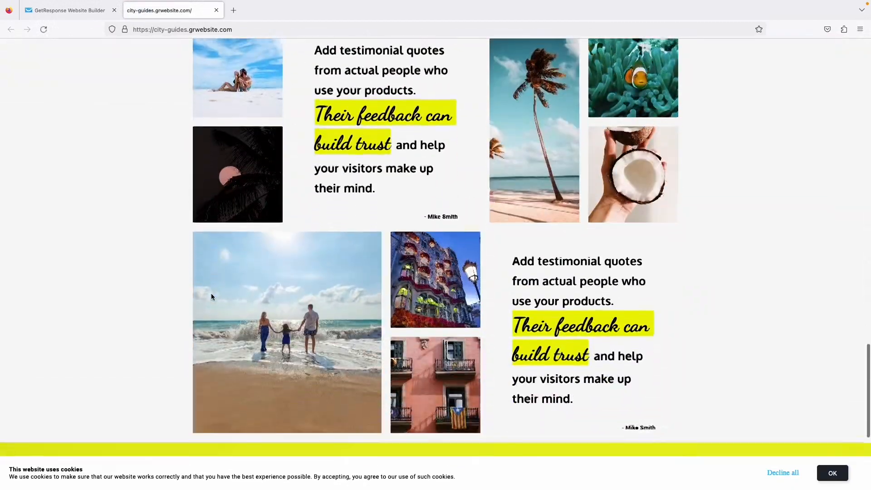
scroll(212, 297, up, 20)
click(350, 258)
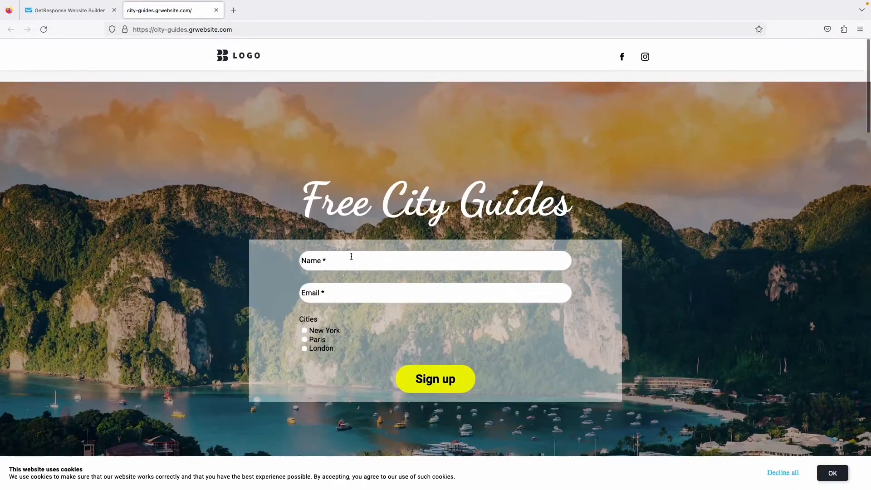
text(Pedro)
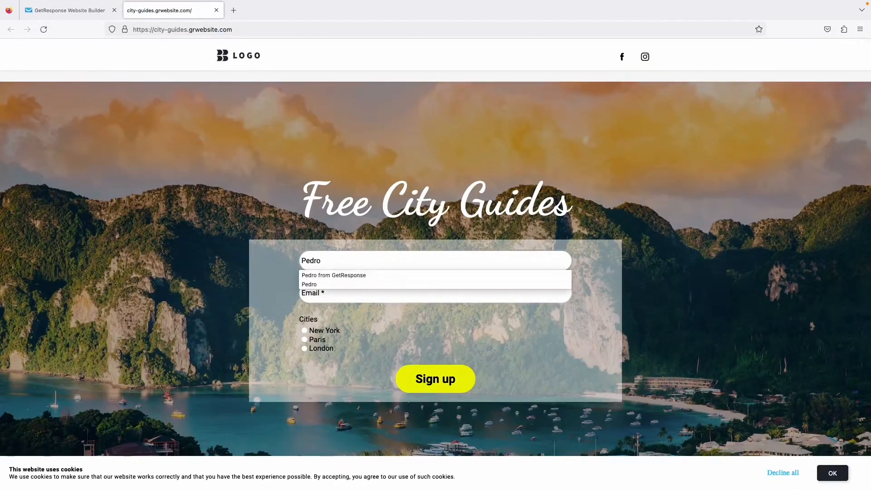
click(317, 285)
click(331, 294)
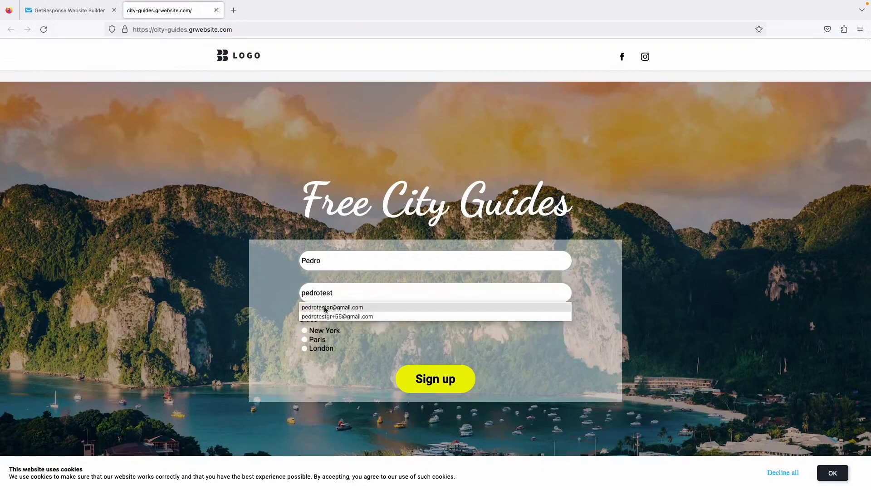
click(324, 308)
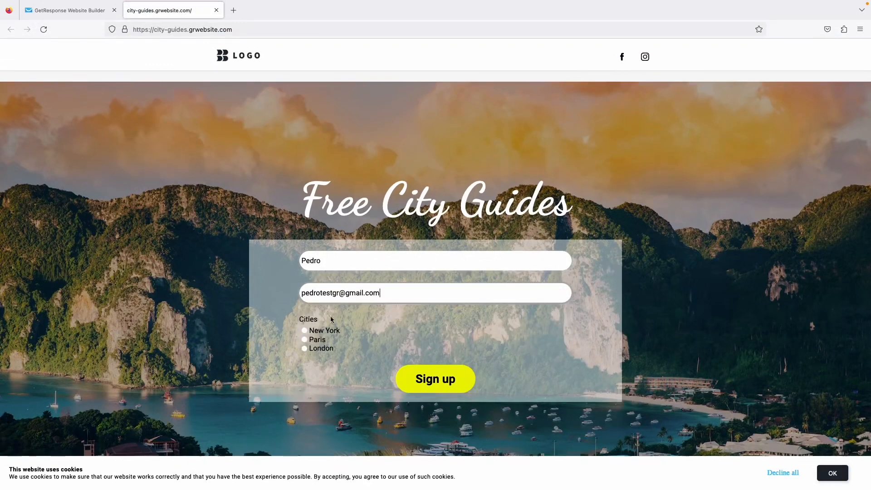
click(320, 349)
click(428, 387)
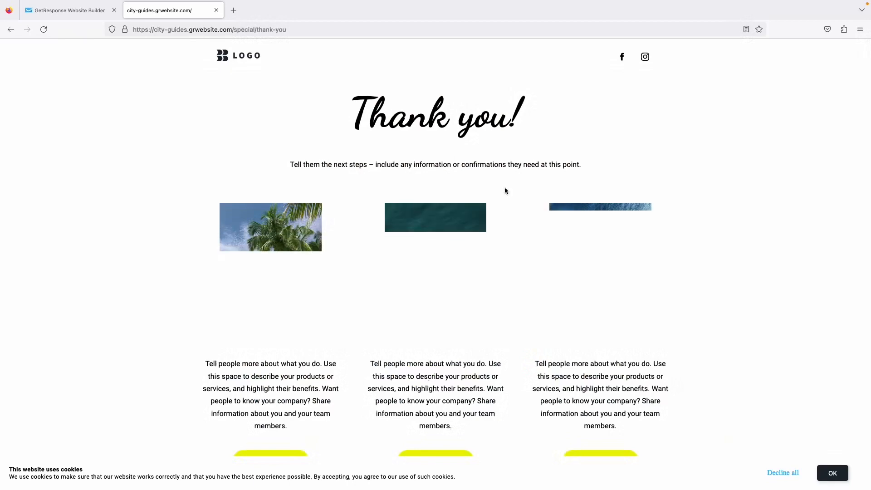
Decline all cookies on the thank-you page and close the live page's tab.
scroll(505, 191, down, 5)
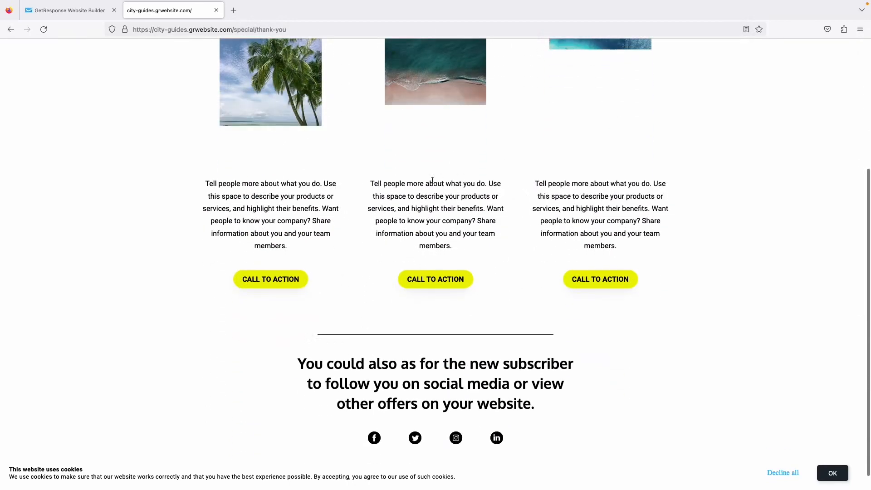
scroll(432, 181, up, 2)
scroll(431, 180, down, 2)
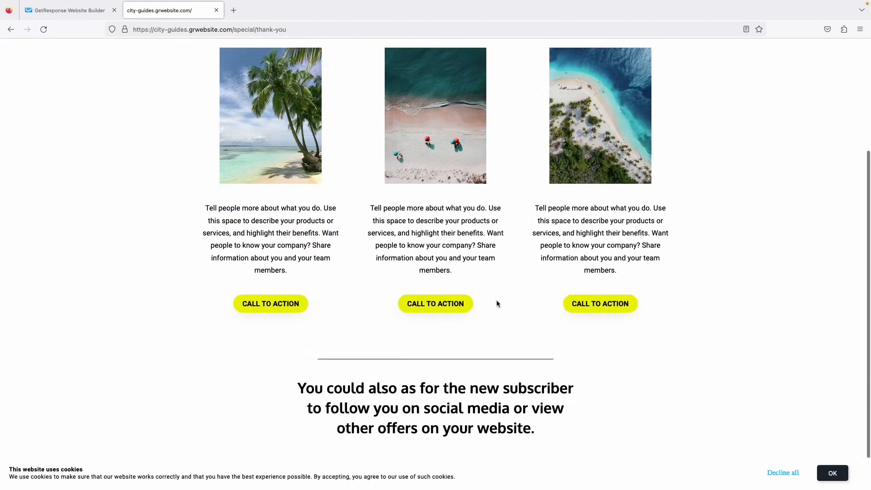
scroll(463, 316, down, 1)
scroll(461, 314, up, 5)
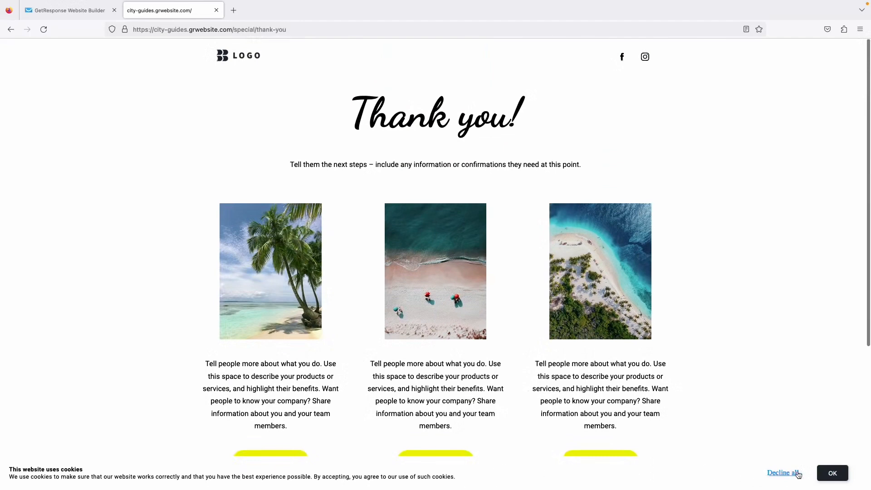
click(783, 473)
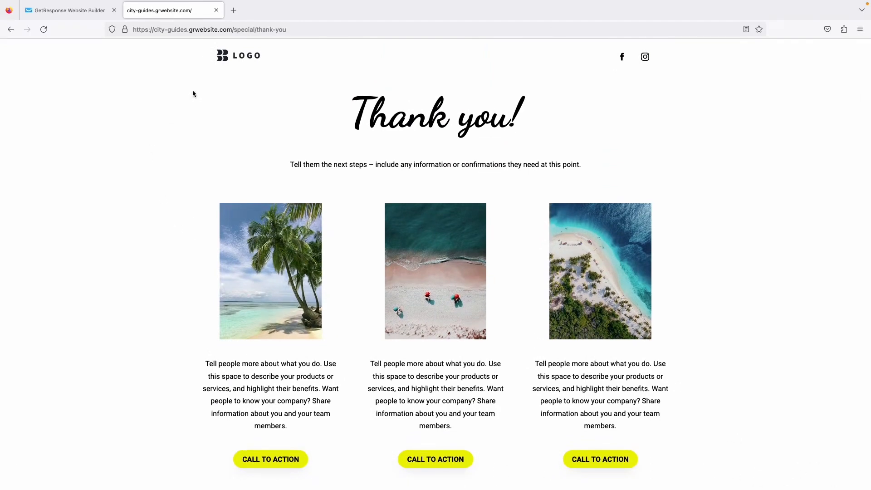
click(216, 10)
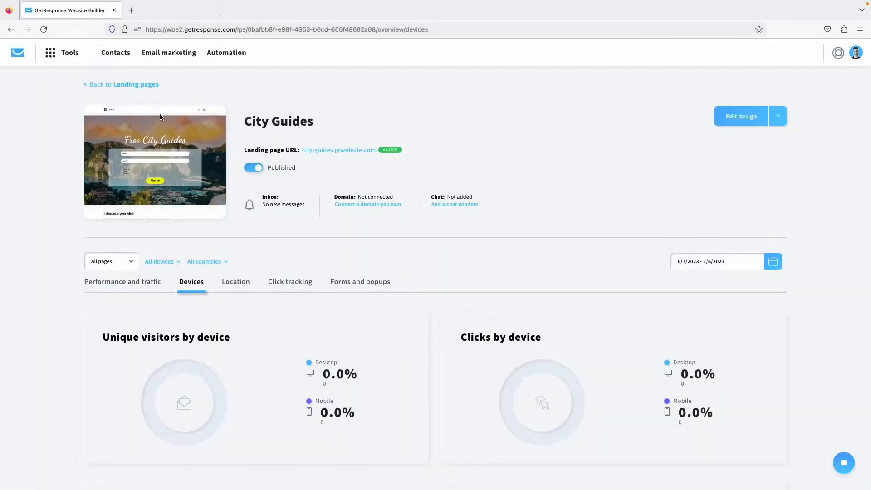
Start a new AI-built landing page and choose Tourist Destinations as its field.
click(135, 85)
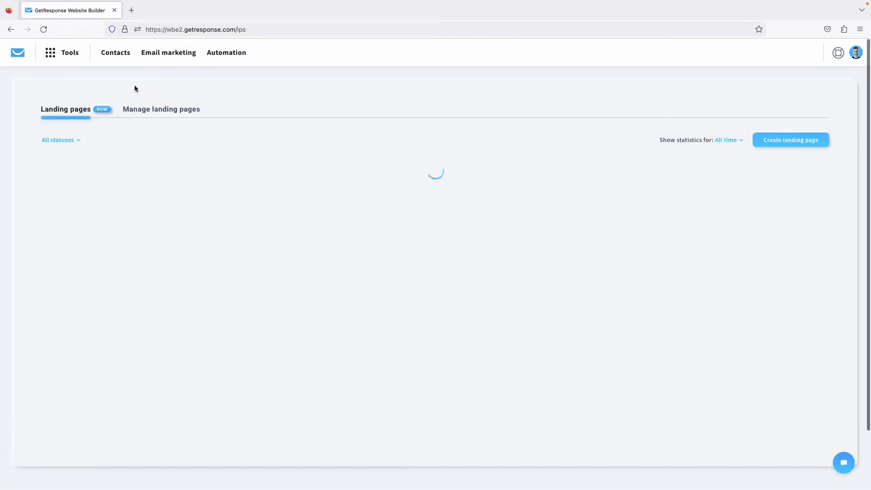
click(780, 139)
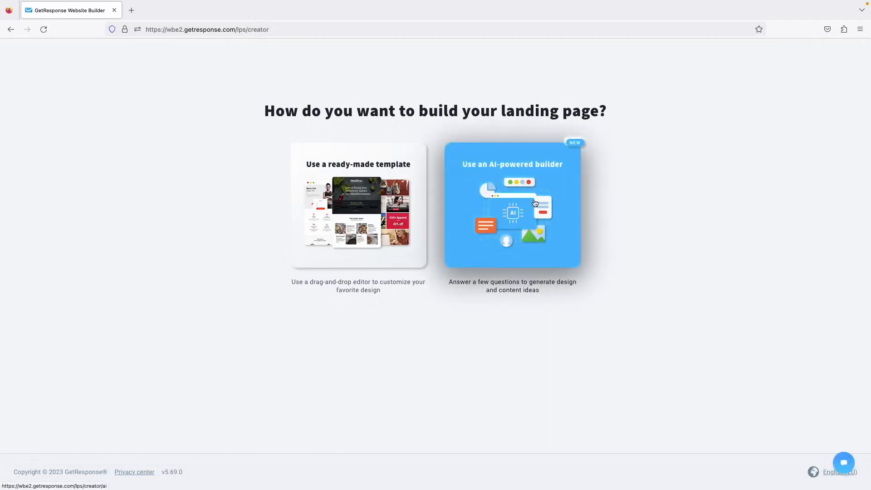
click(534, 203)
click(363, 145)
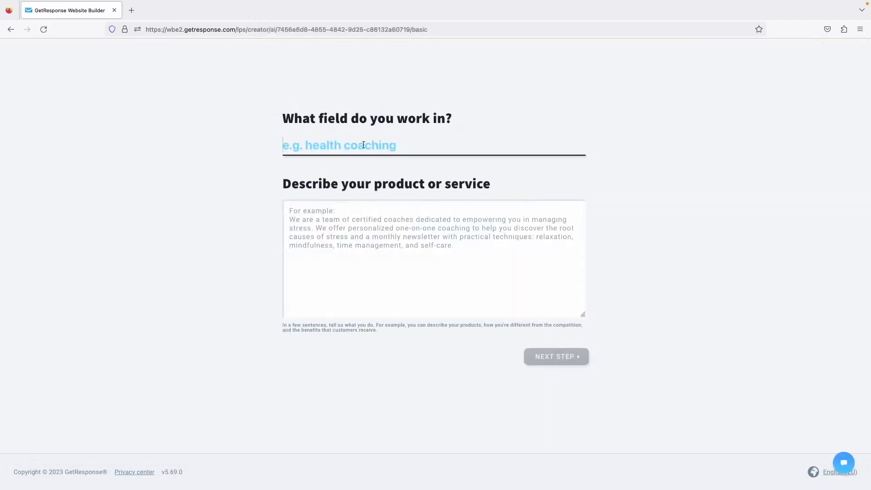
text(travel)
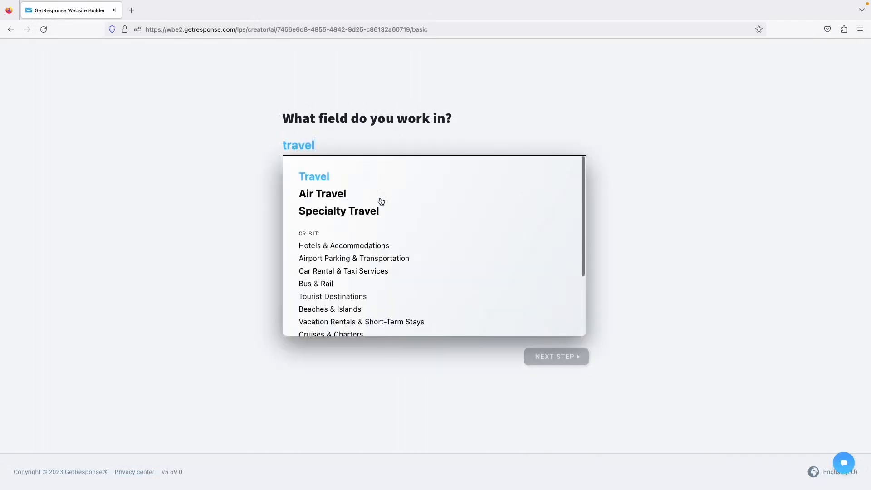
scroll(384, 249, down, 2)
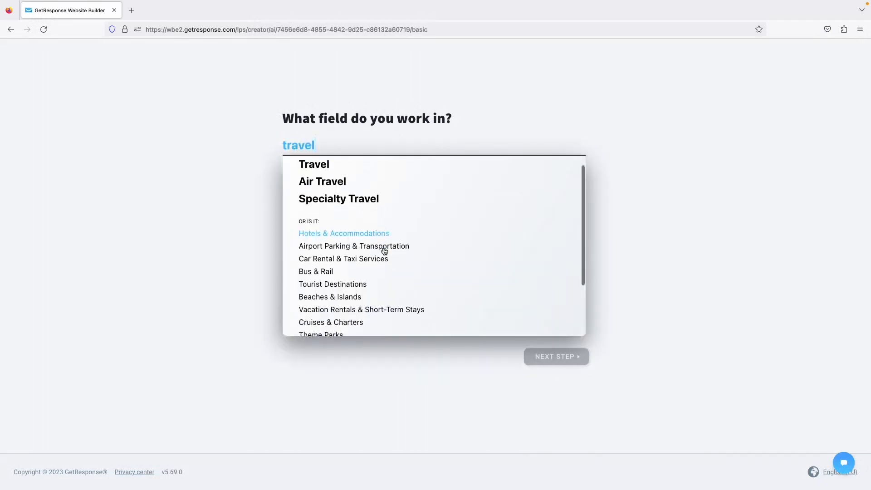
click(356, 271)
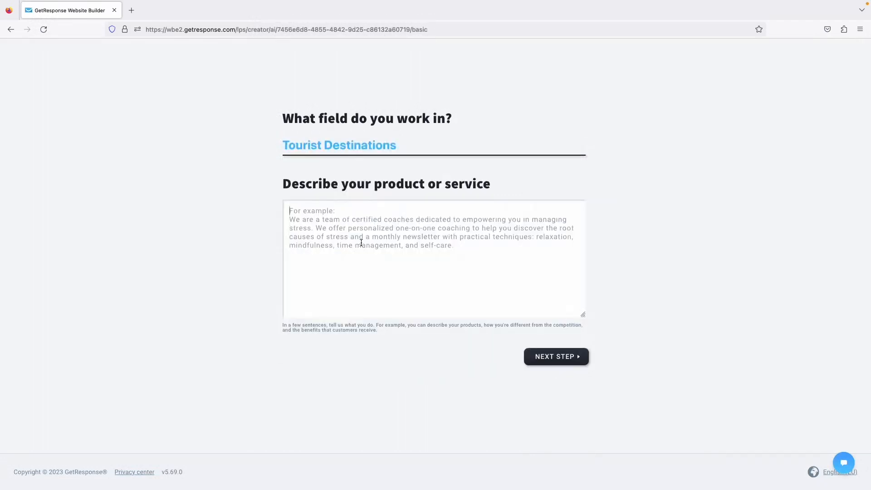
Enter the description of a team building city guides with hand-picked spots, then submit.
text(We )
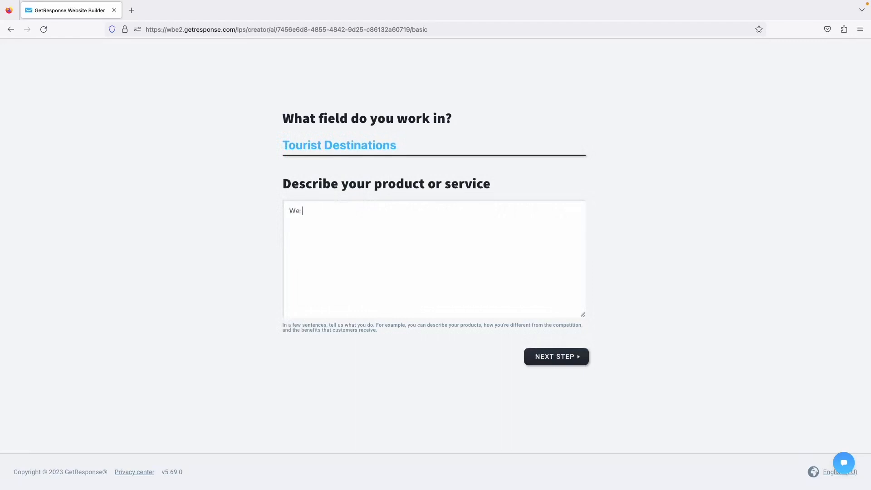
text(are a team of folks toat focus on build)
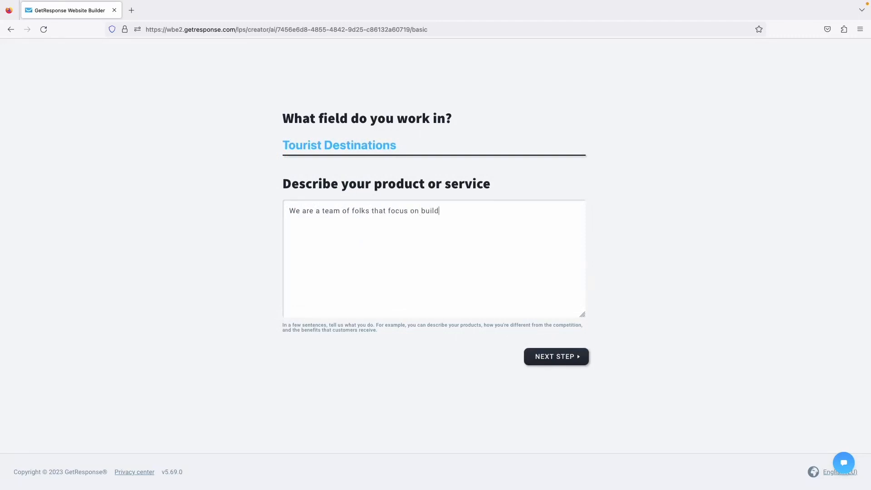
text(ing the best guides that people can have a)
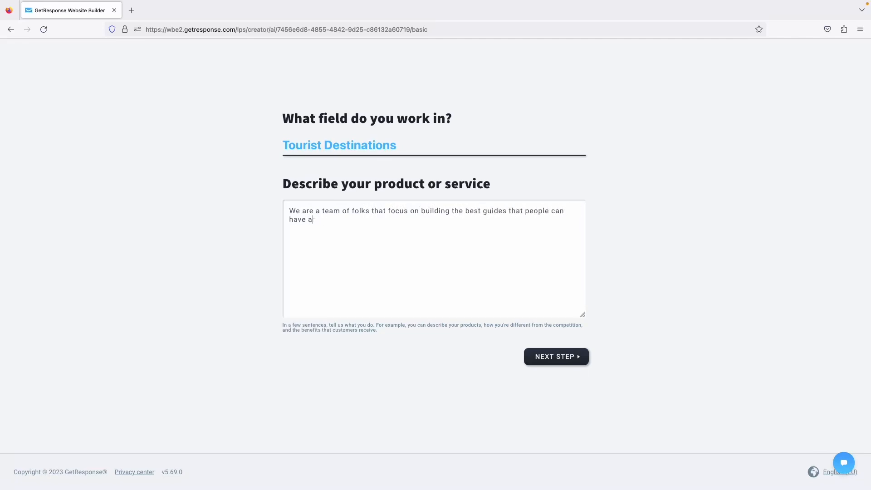
text(ro navigate cities when they travel. We)
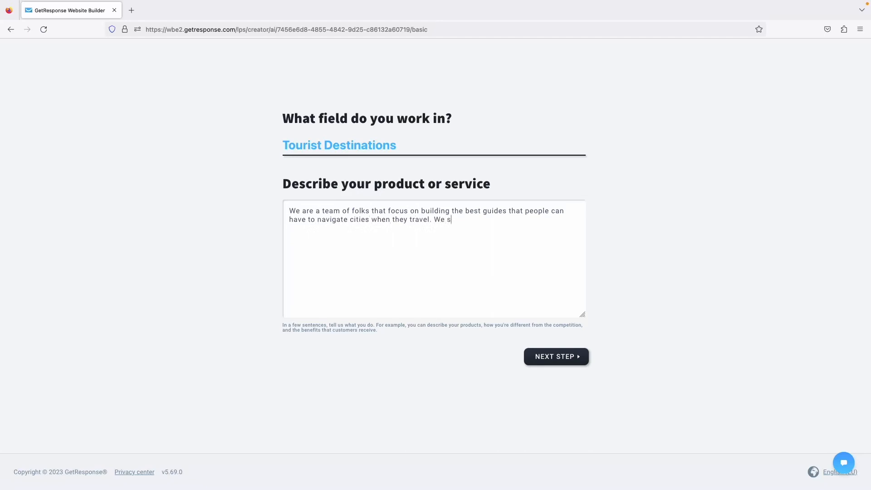
text( sele)
key(BackSpace)
key(BackSpace)
text(hand-pick the spots, including resta)
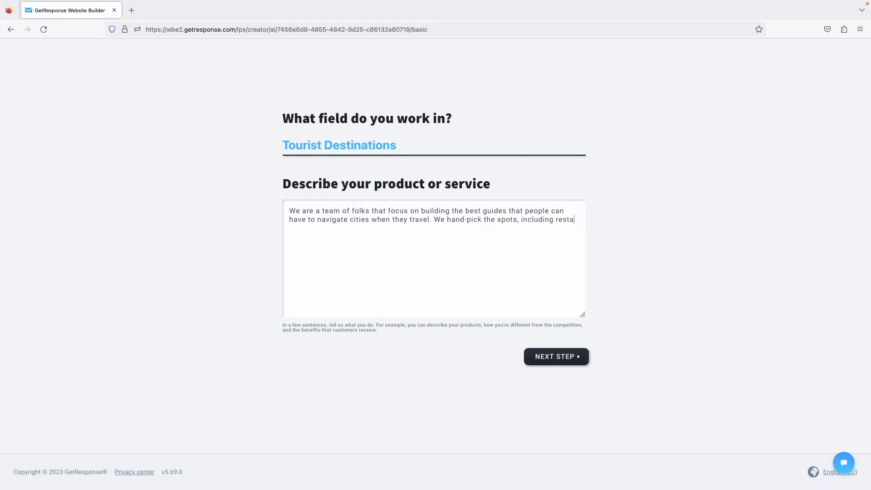
text(urants, hiking places,)
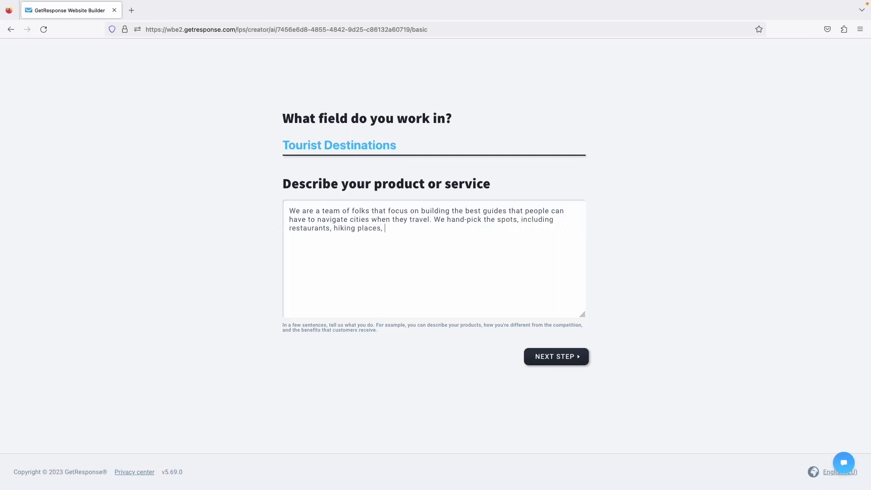
key(BackSpace)
key(BackSpace)
text( and so on. We also offer a free guide.)
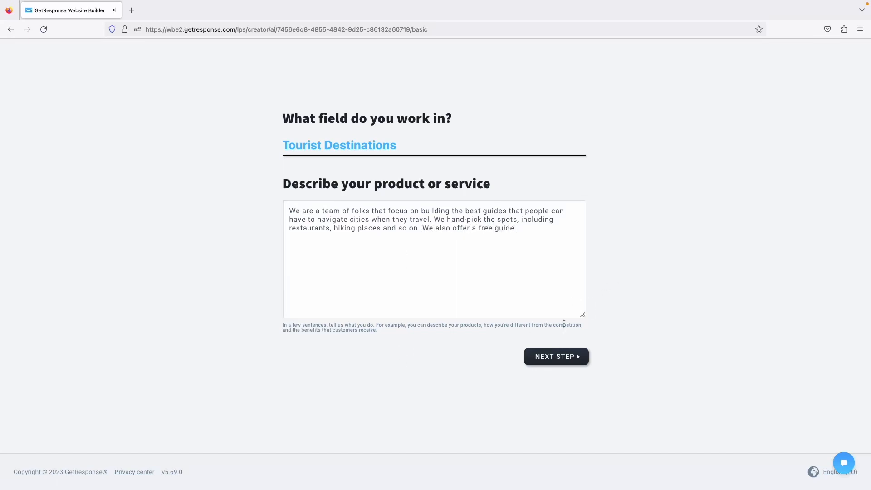
click(547, 356)
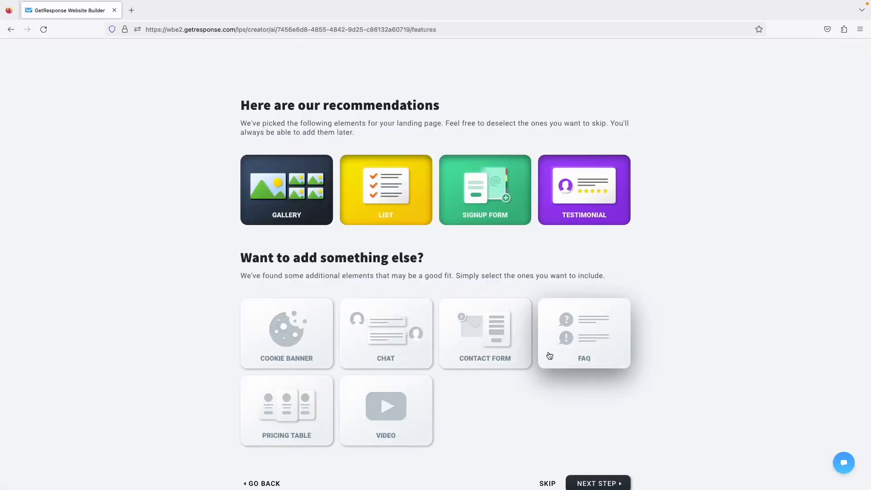
Select the Chat, FAQ and Video element cards and proceed to colour themes.
scroll(402, 261, down, 2)
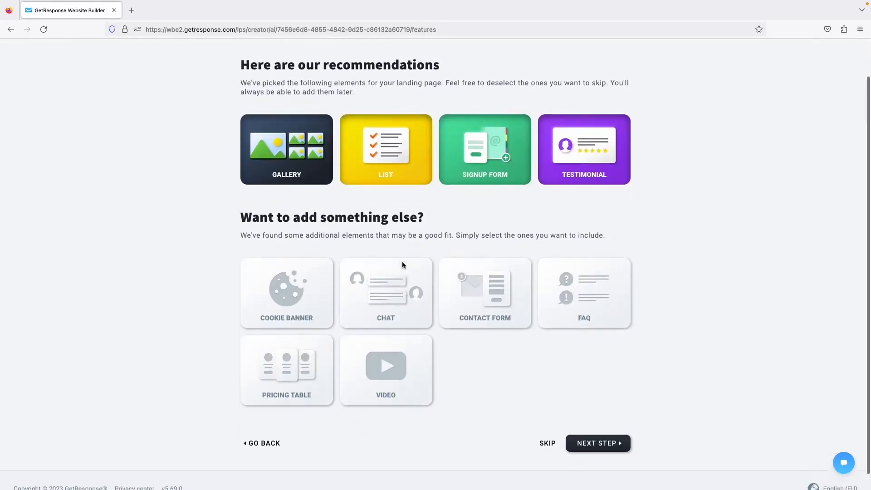
click(389, 286)
scroll(466, 227, down, 1)
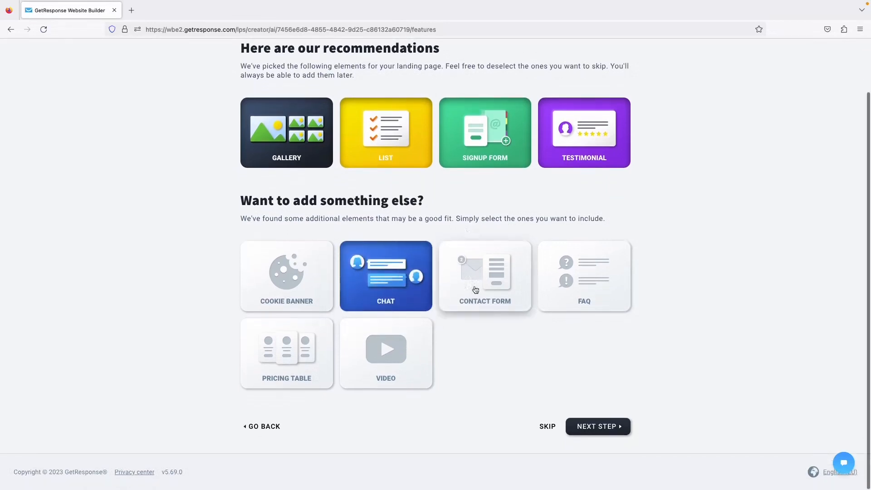
click(572, 276)
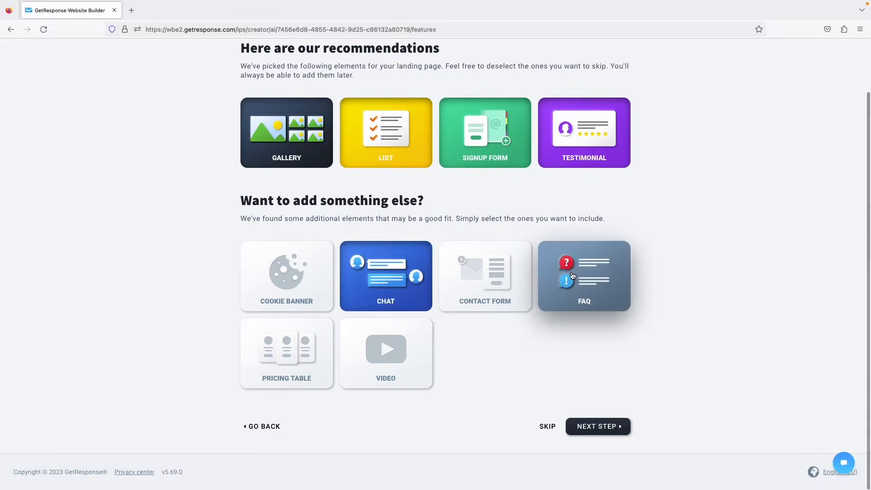
click(412, 366)
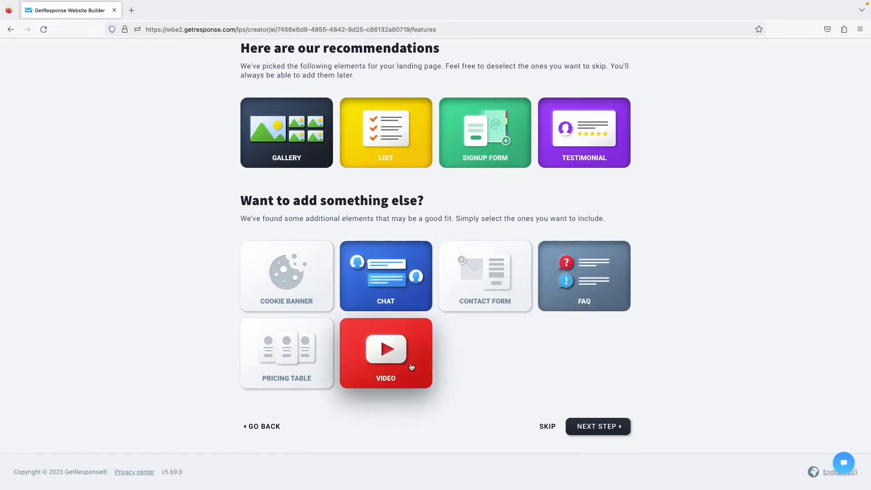
scroll(499, 334, up, 2)
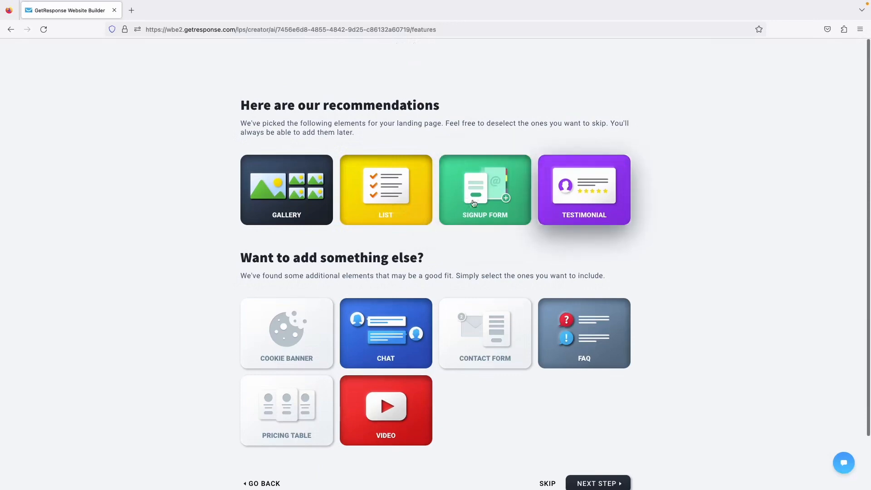
scroll(550, 201, down, 1)
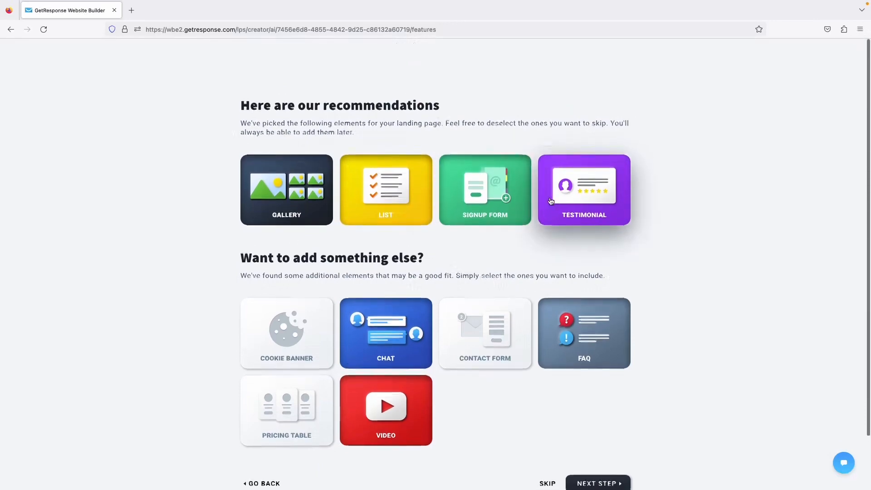
scroll(550, 201, down, 2)
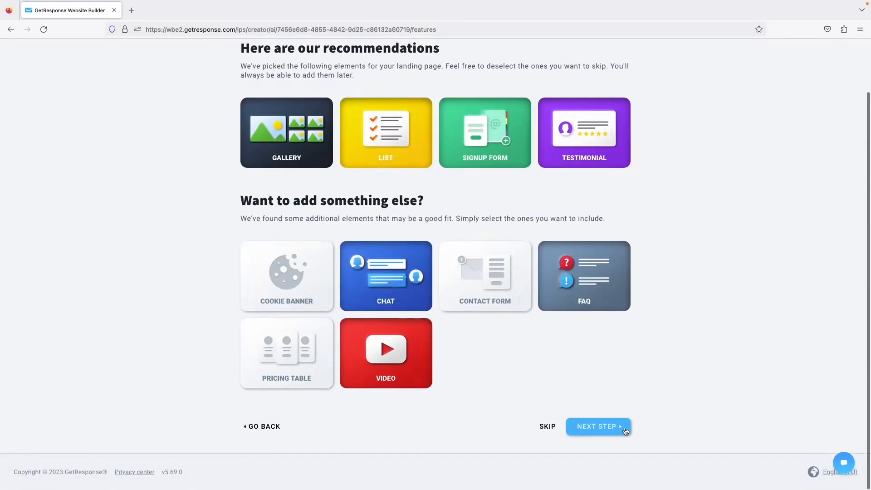
click(614, 429)
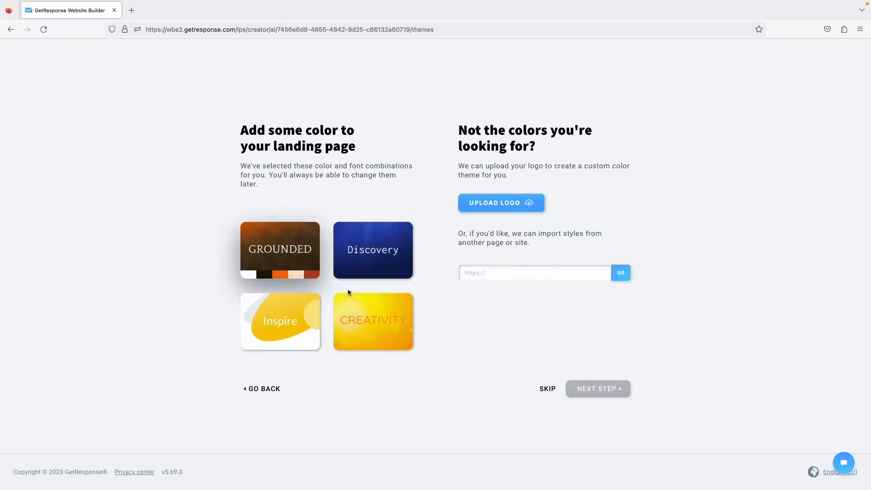
Pick the Inspire colour theme and accept the company details to generate three designs.
click(356, 306)
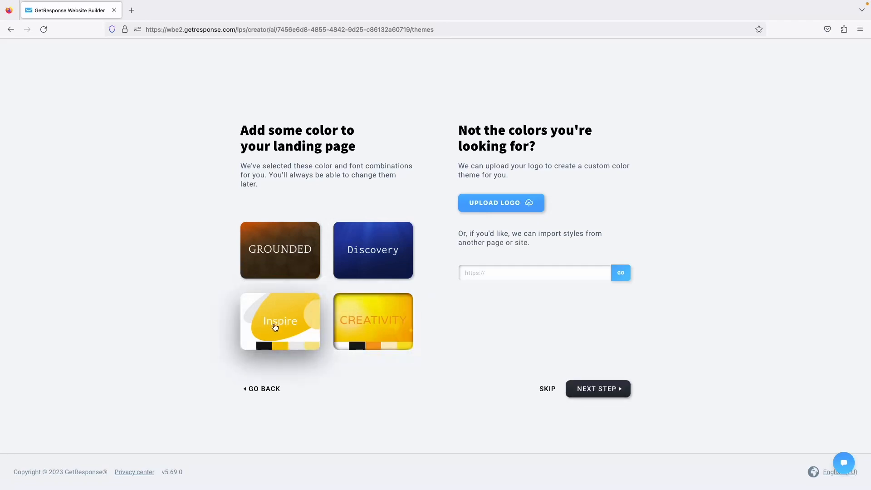
click(293, 320)
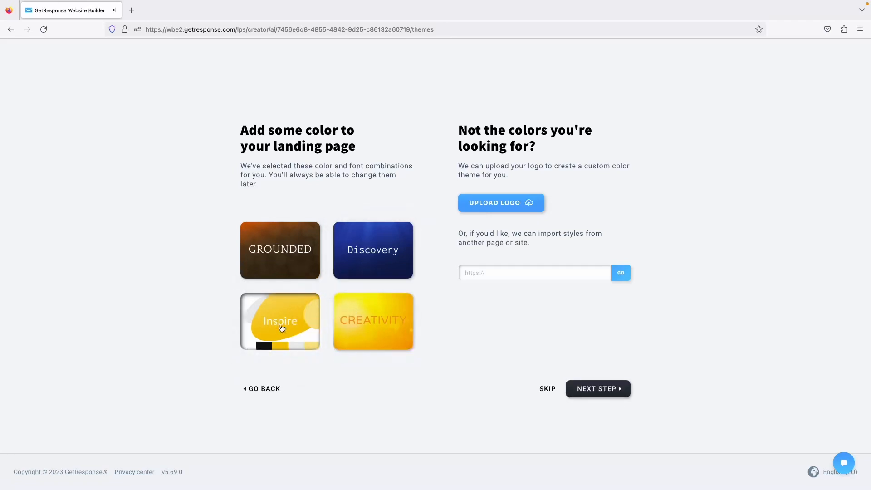
click(592, 388)
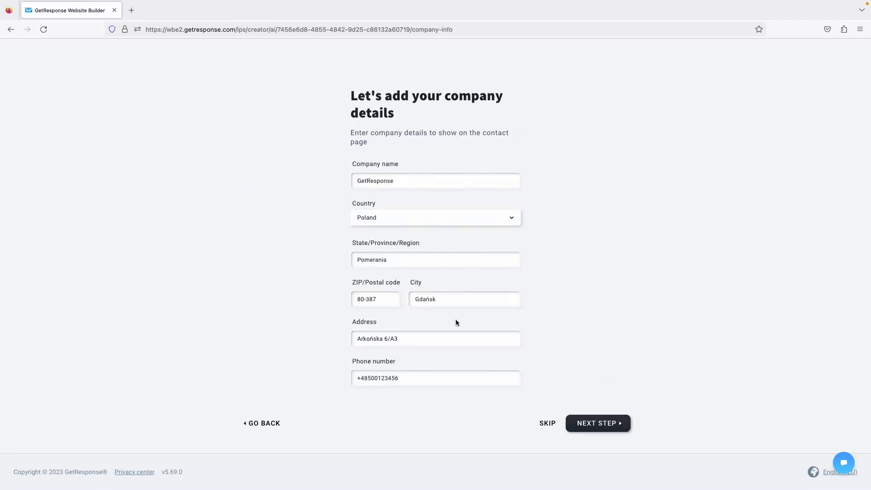
click(600, 424)
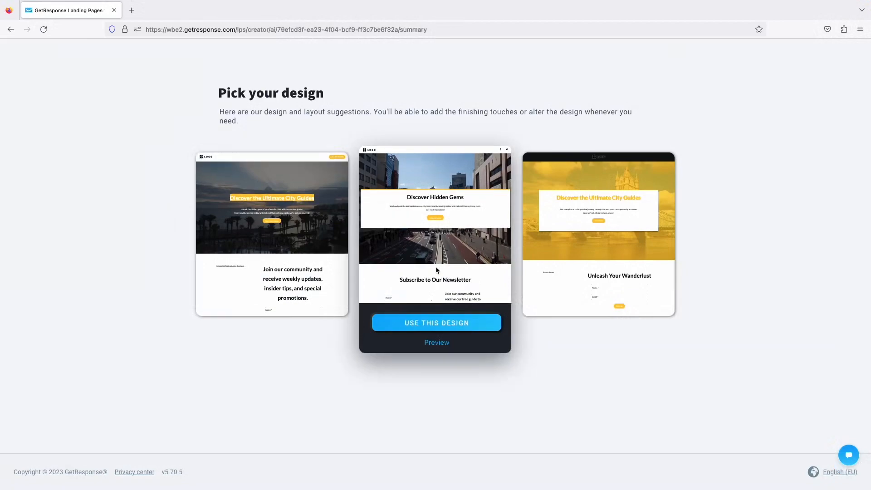
Preview the middle suggestion and choose the Discover Hidden Gems design.
scroll(423, 249, down, 3)
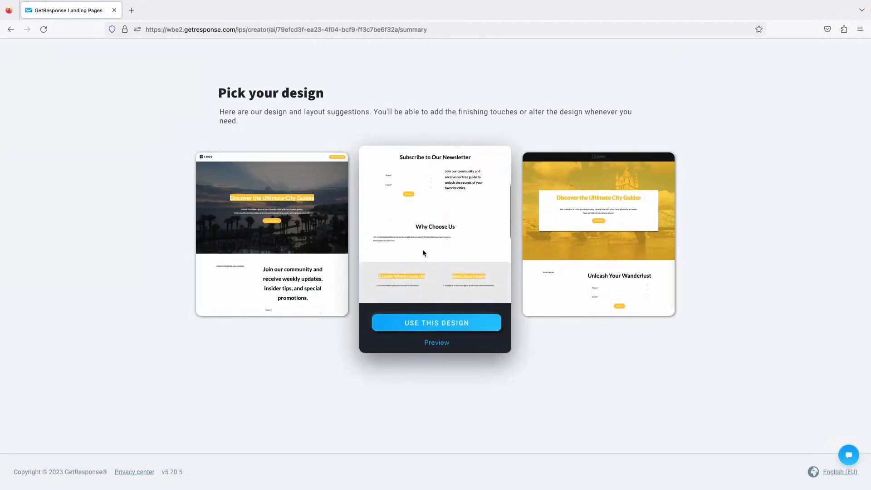
click(435, 342)
scroll(460, 236, down, 10)
scroll(463, 265, up, 10)
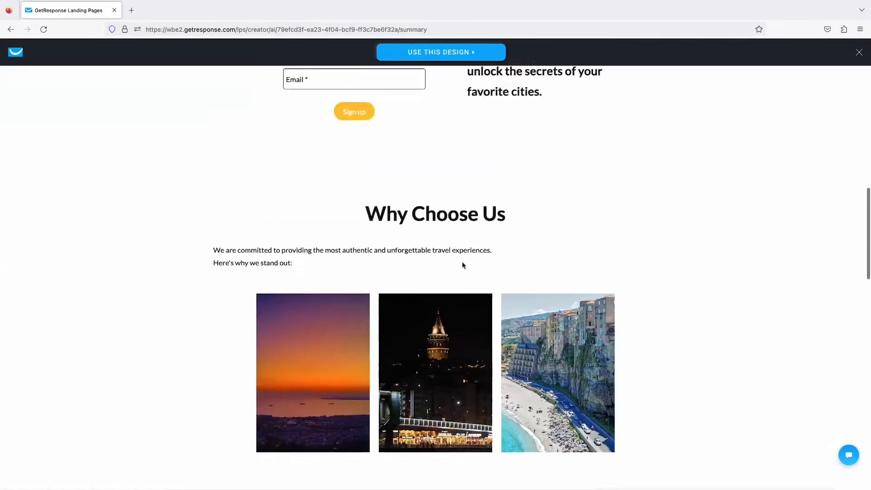
scroll(463, 265, up, 10)
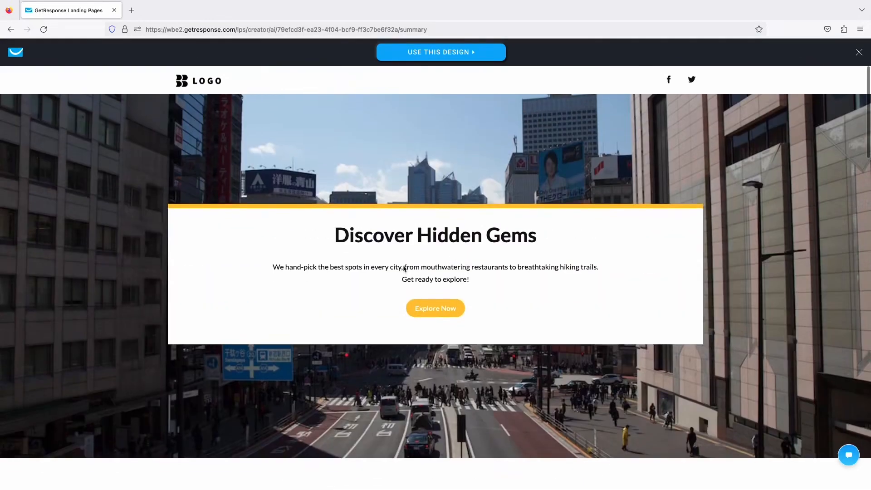
click(447, 52)
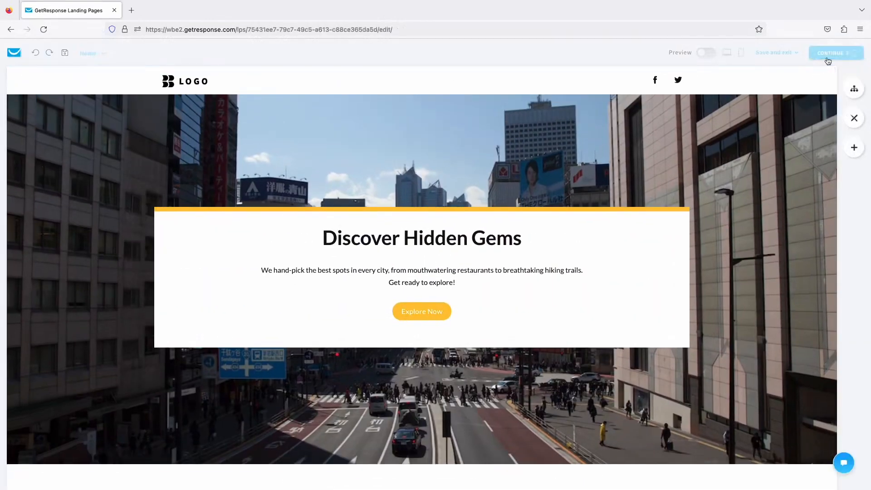
Publish the page on its free gr-site.com address and return to the dashboard.
click(828, 59)
scroll(763, 207, down, 10)
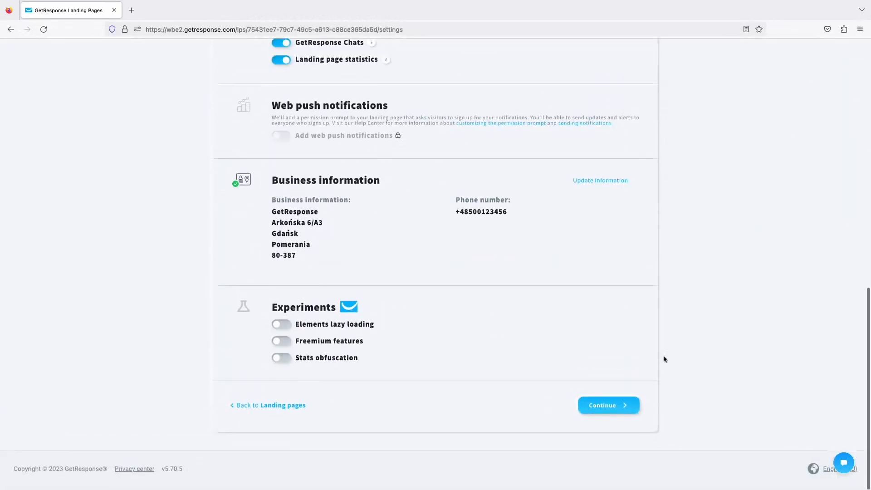
click(611, 417)
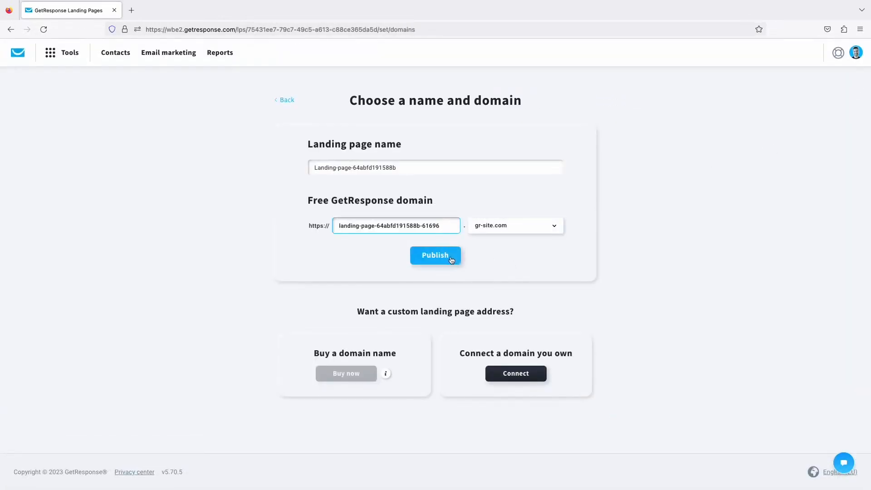
click(451, 258)
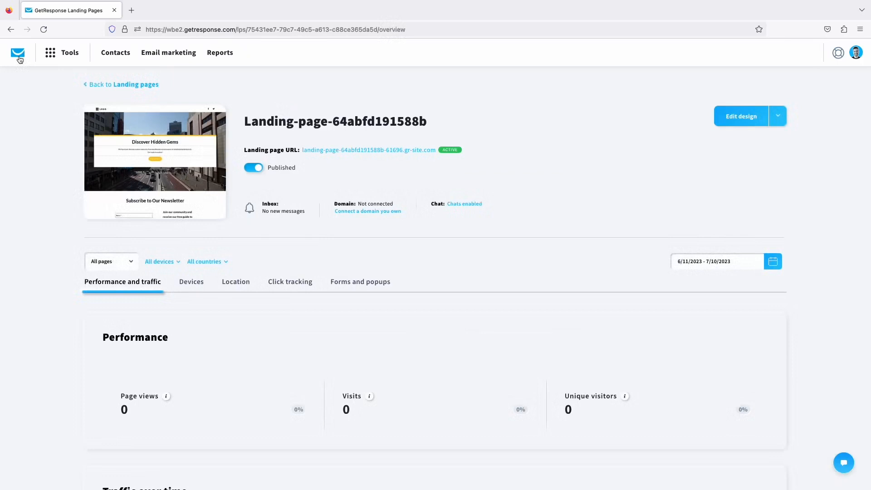
click(19, 55)
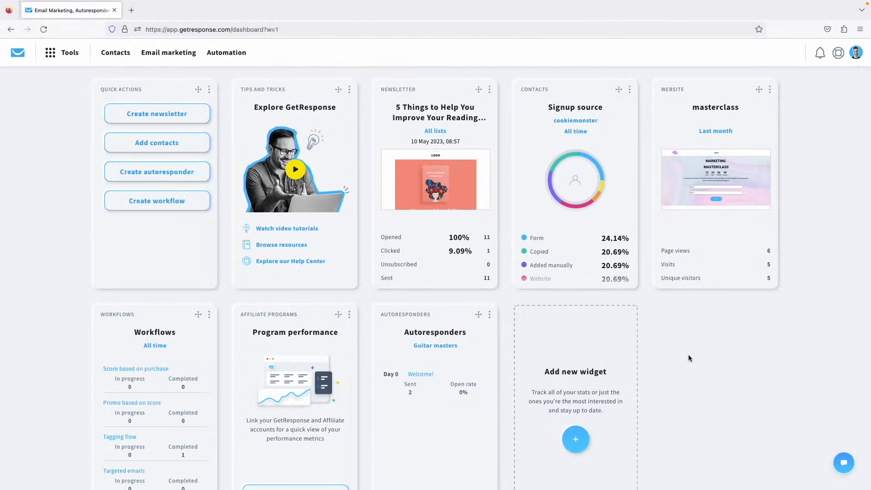
Switch the Autoresponders widget to City Guides stats, then go to the Contacts lists page.
click(490, 316)
click(440, 321)
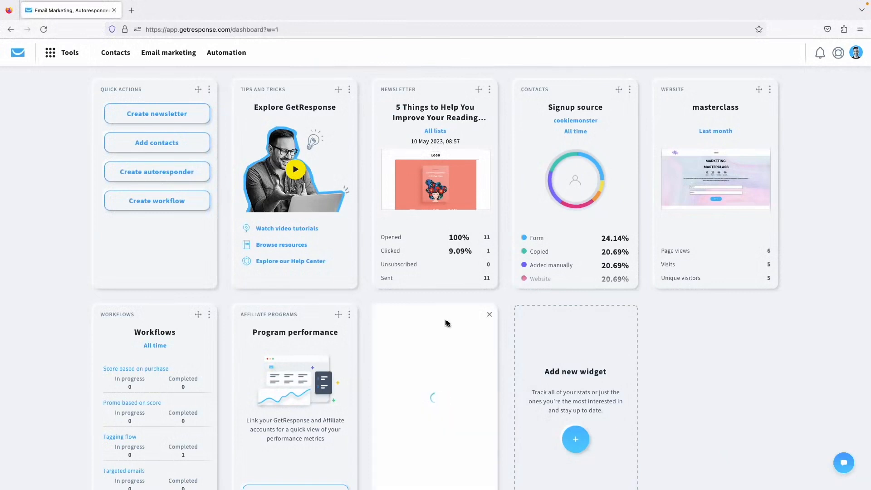
scroll(437, 339, down, 1)
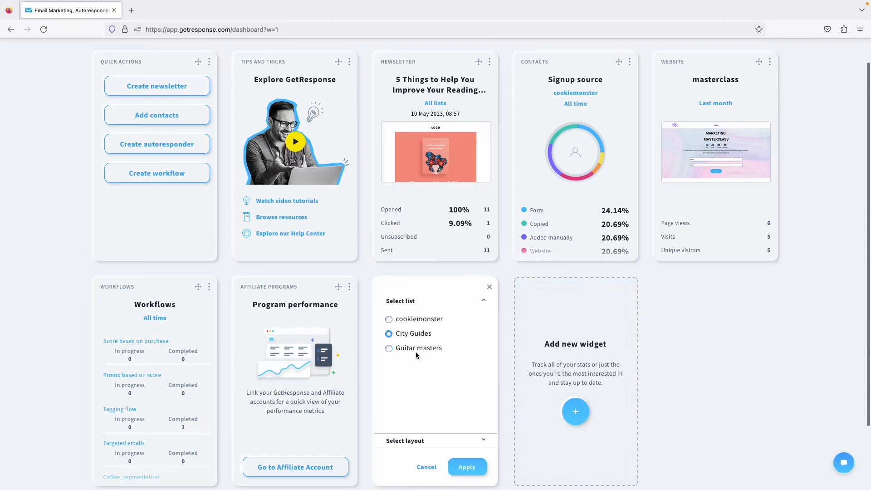
click(469, 466)
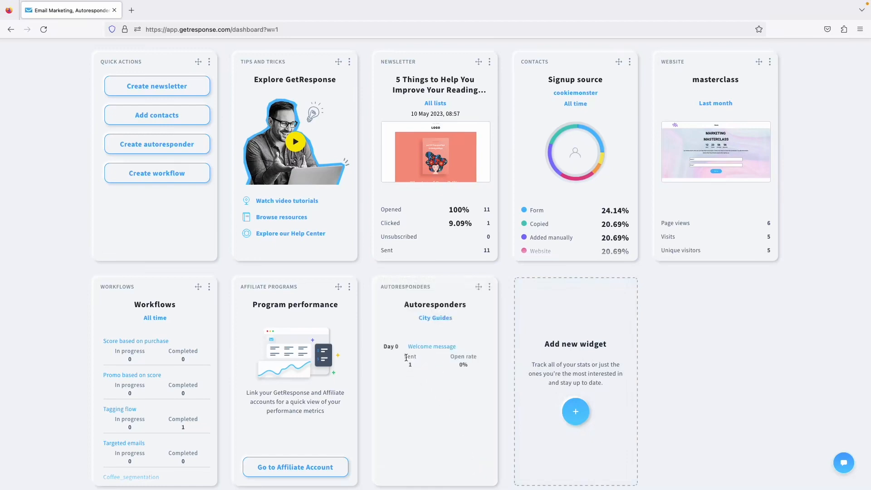
drag(406, 358, 416, 365)
scroll(712, 331, up, 1)
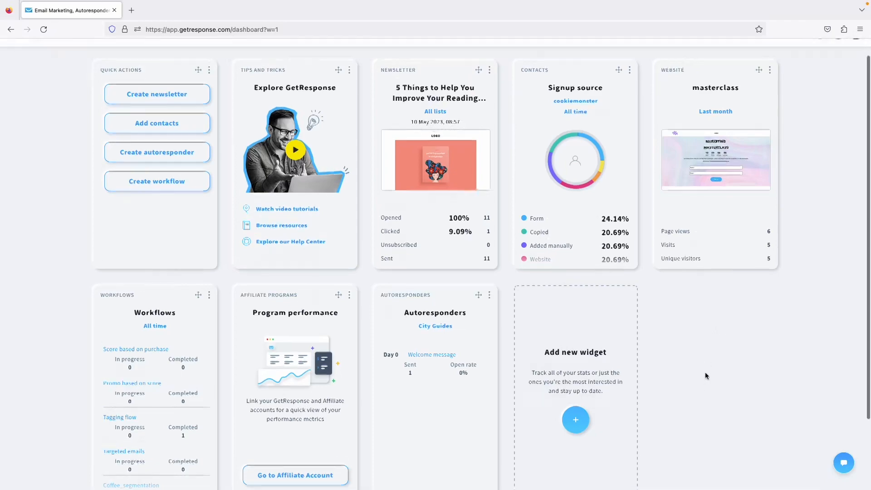
click(109, 56)
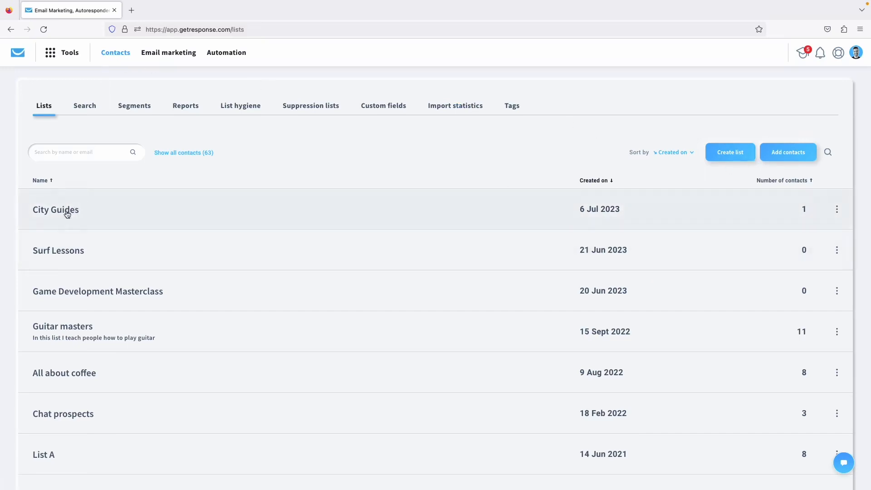
Create an empty list named 'City Guide', then open the City Guides list's settings.
click(741, 154)
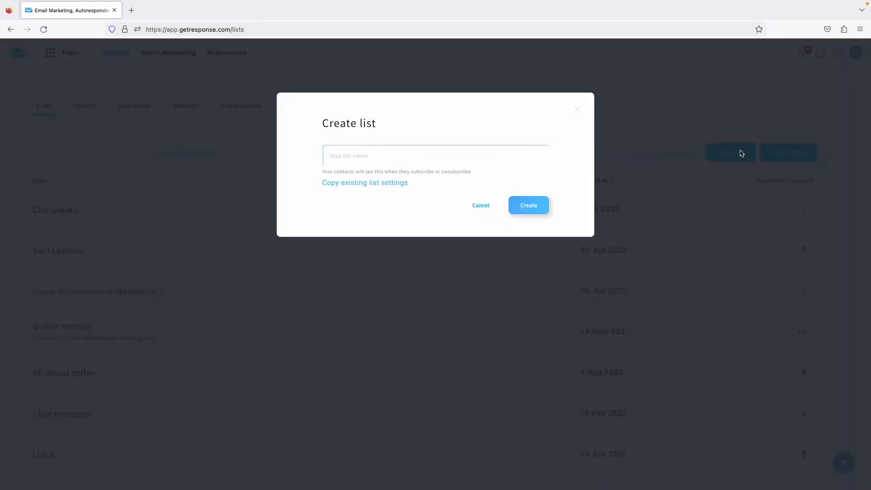
click(418, 162)
text(city Gu)
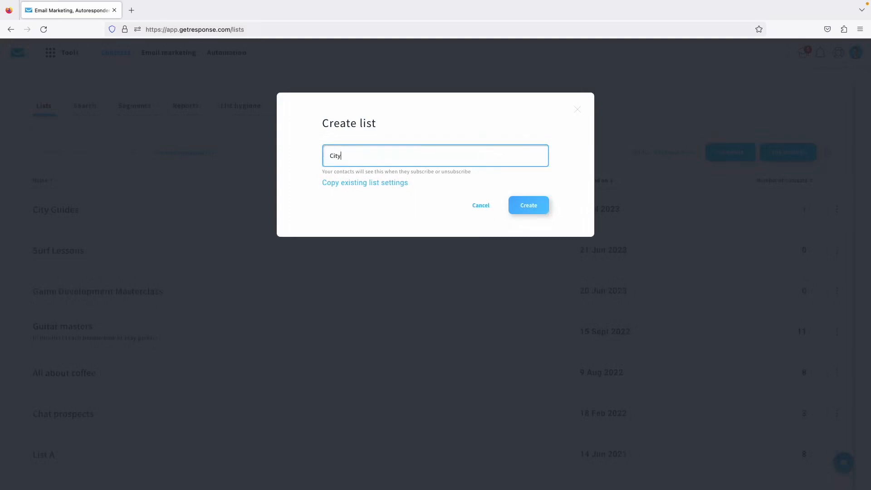
click(530, 208)
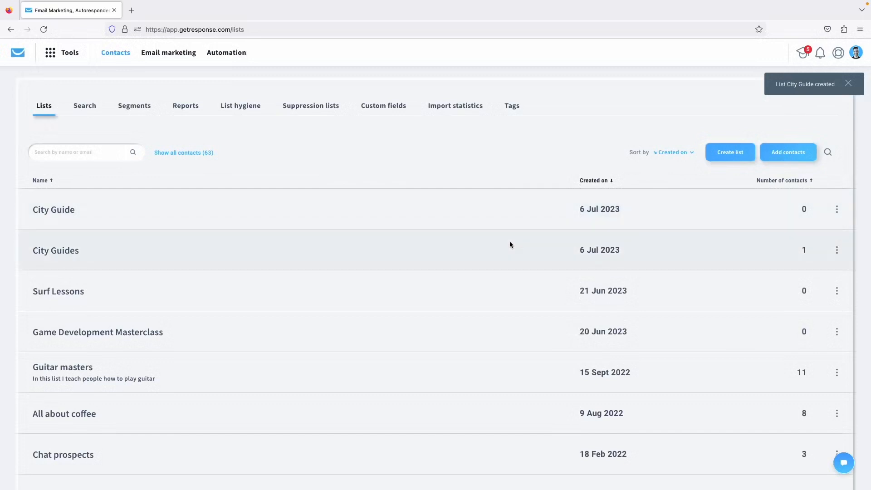
click(838, 250)
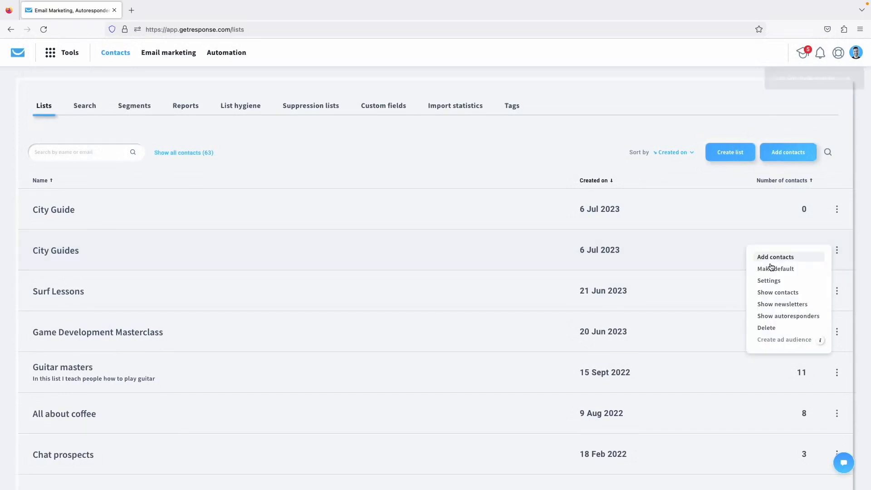
click(770, 280)
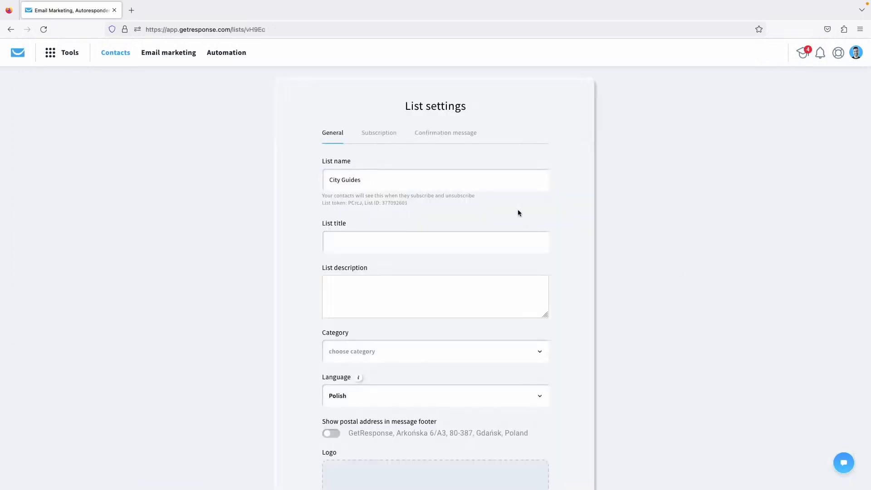
Enter 'Bets City Guides' as the list title.
click(388, 184)
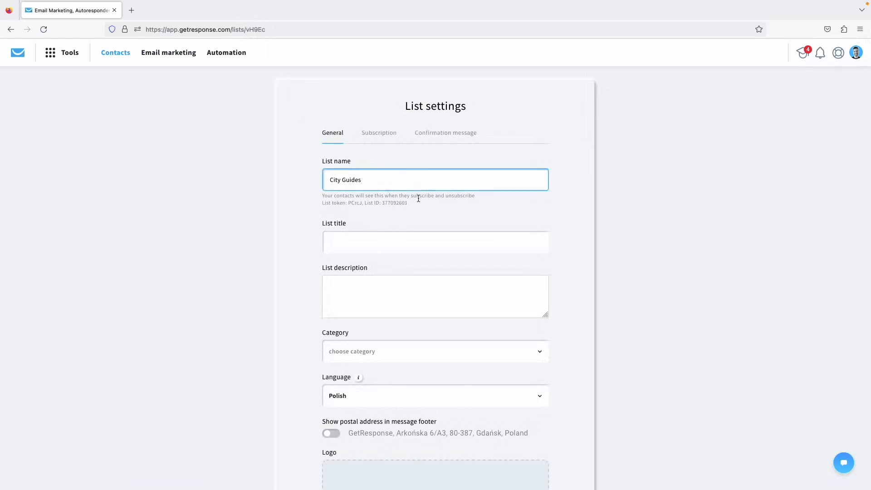
click(378, 245)
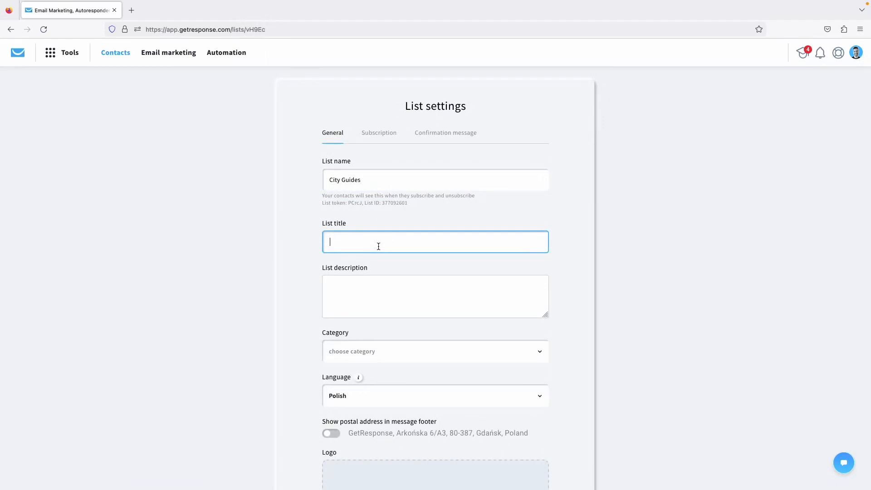
text(Bets City Guides)
click(365, 284)
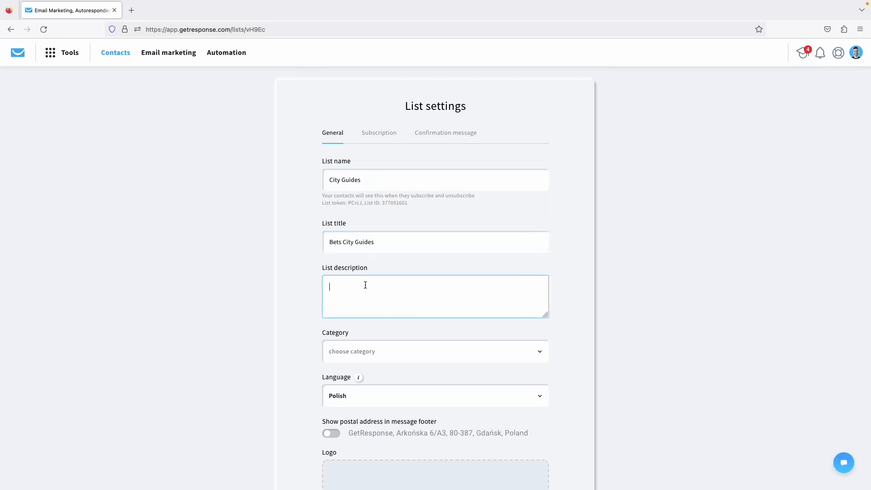
triple_click(350, 238)
click(378, 294)
scroll(505, 255, down, 3)
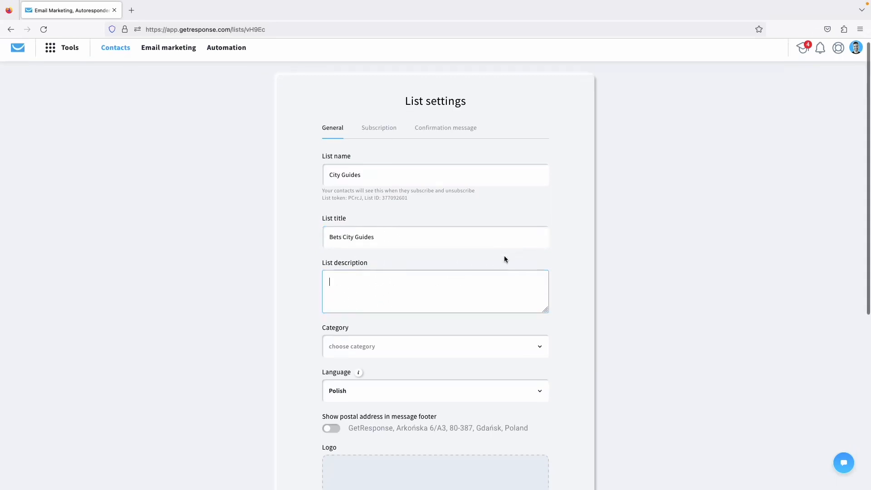
Set the list category to Travel and the language to English.
click(456, 313)
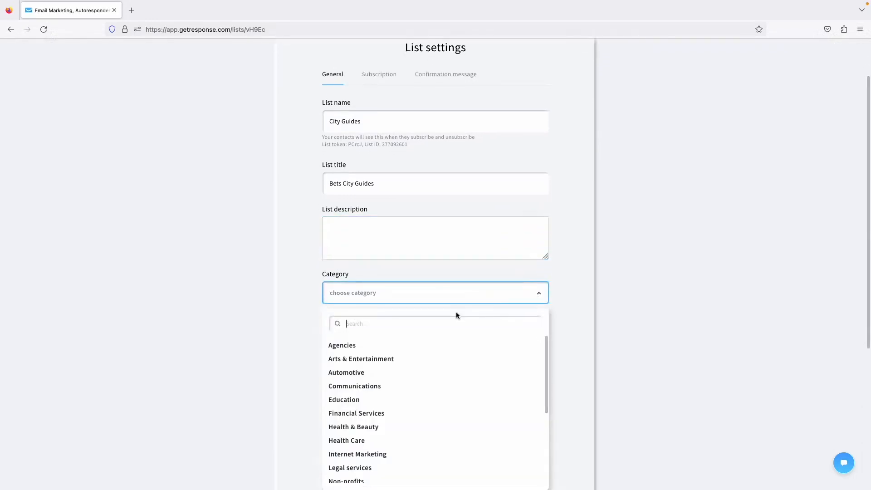
text(tra)
click(365, 346)
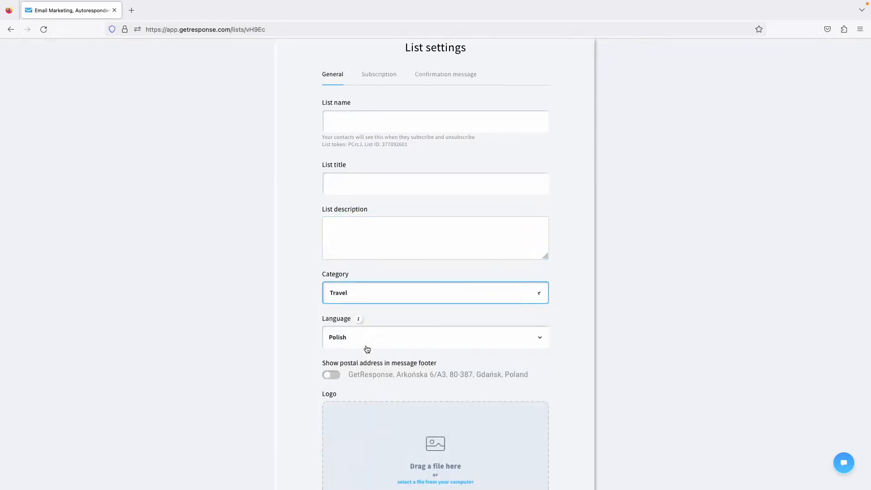
scroll(294, 319, down, 3)
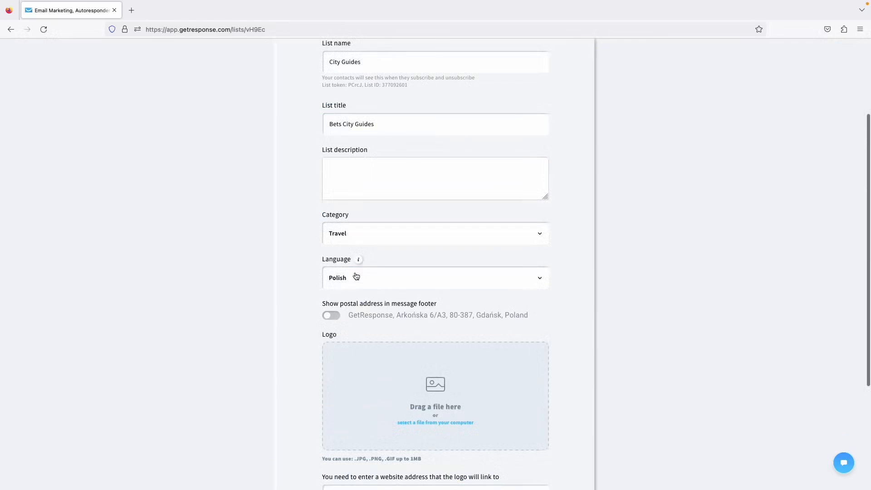
mouse_move(359, 262)
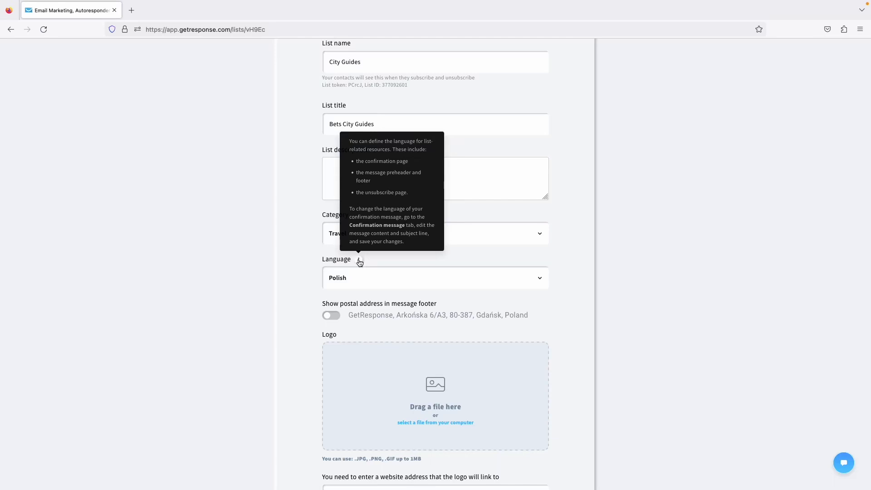
click(348, 282)
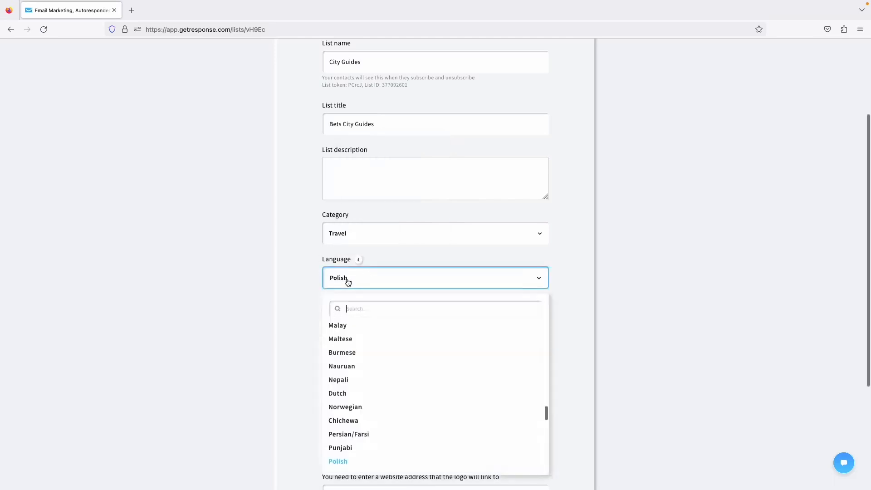
text(english)
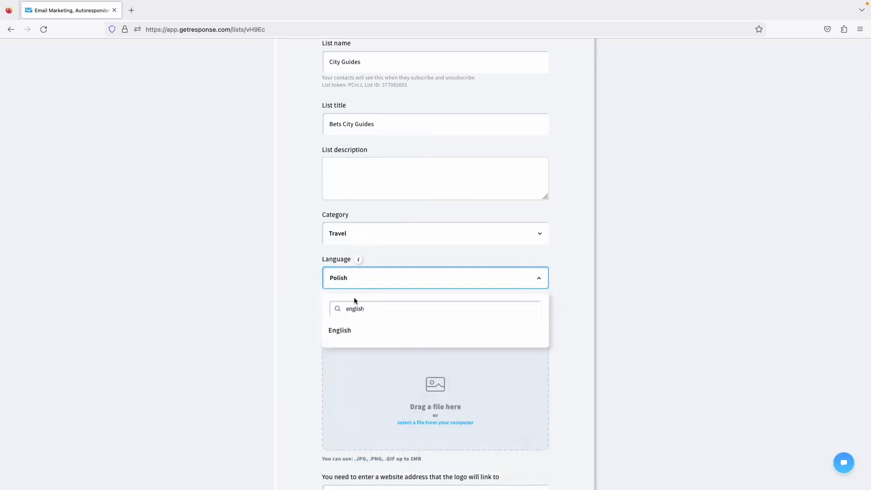
click(349, 330)
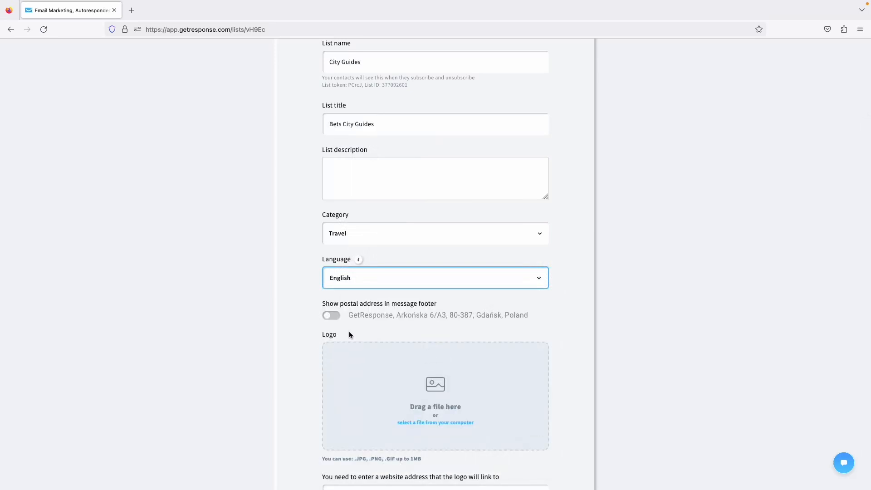
click(306, 292)
Show the postal address in message footers and compare the EU, US and Custom formats.
scroll(291, 321, down, 3)
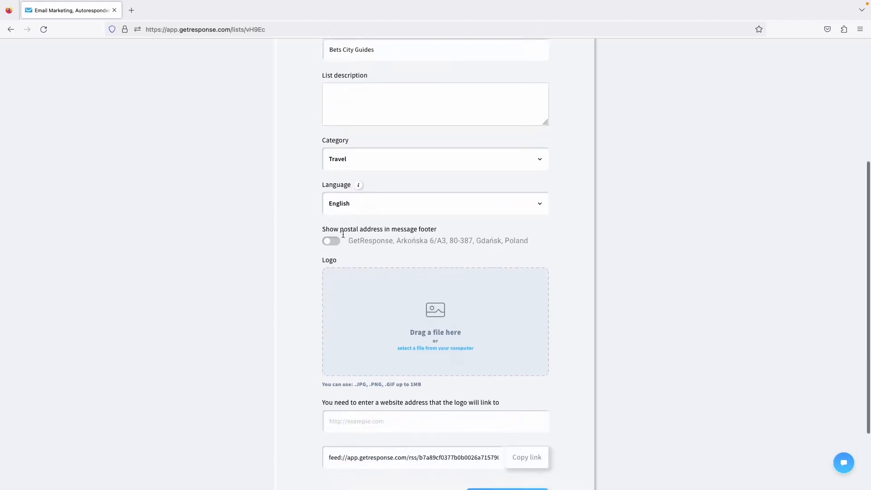
click(358, 233)
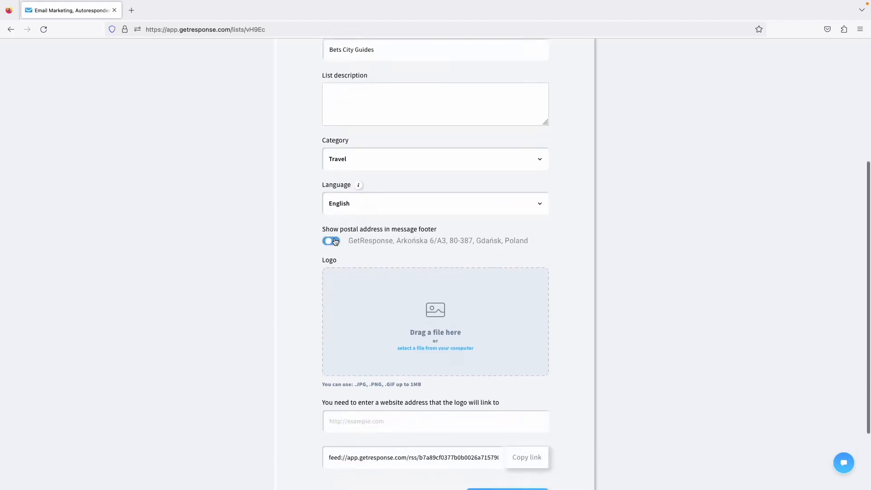
click(539, 241)
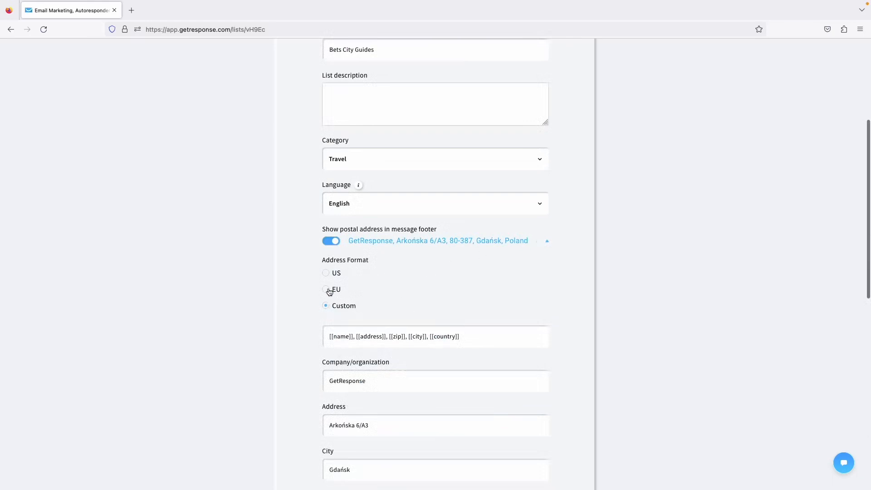
scroll(431, 243, down, 1)
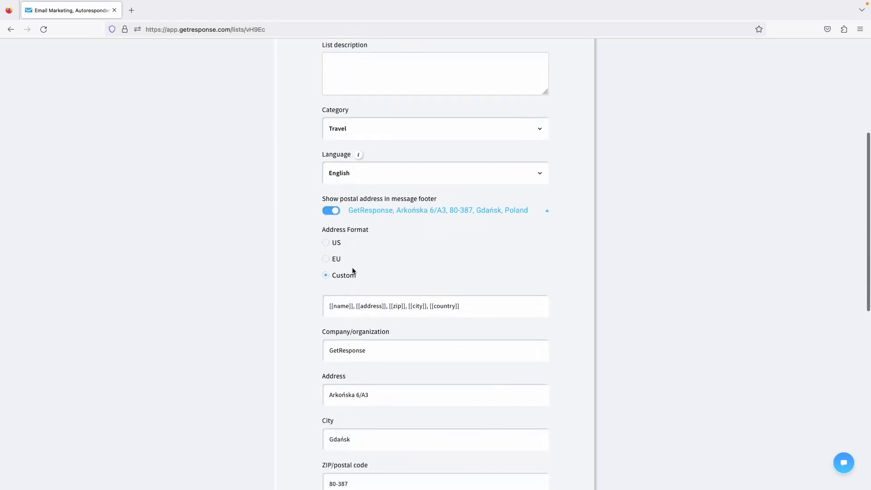
click(337, 262)
click(330, 245)
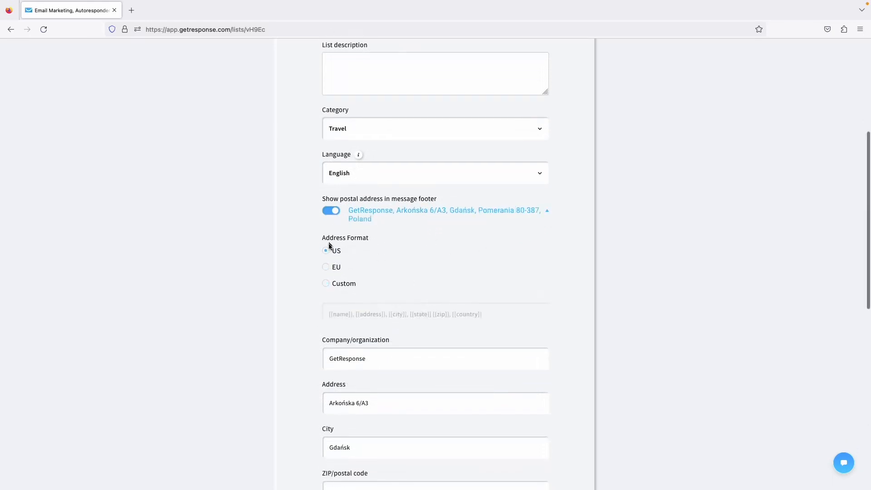
click(329, 285)
click(333, 266)
click(333, 250)
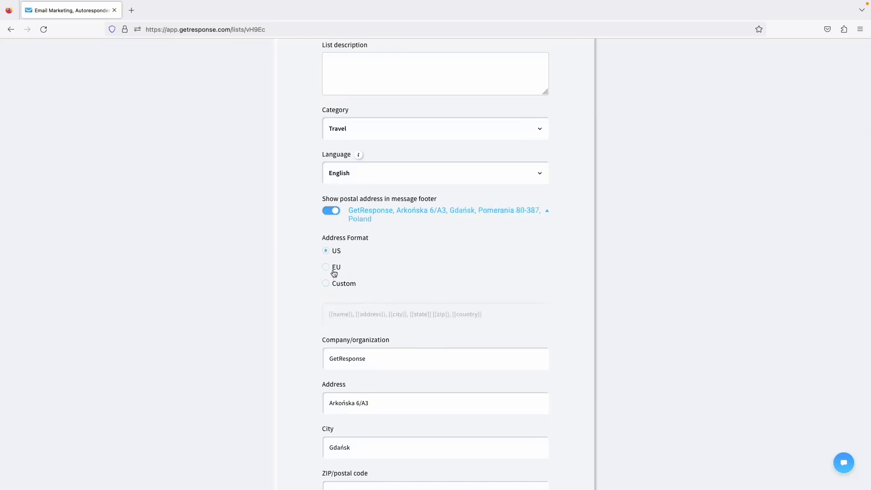
click(334, 270)
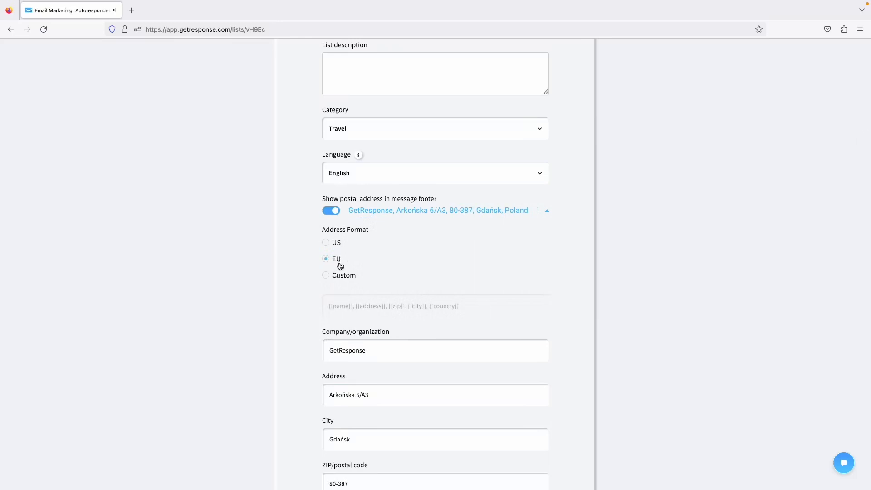
click(337, 276)
Edit the Custom address template, adding a phone number and then deleting it.
click(480, 309)
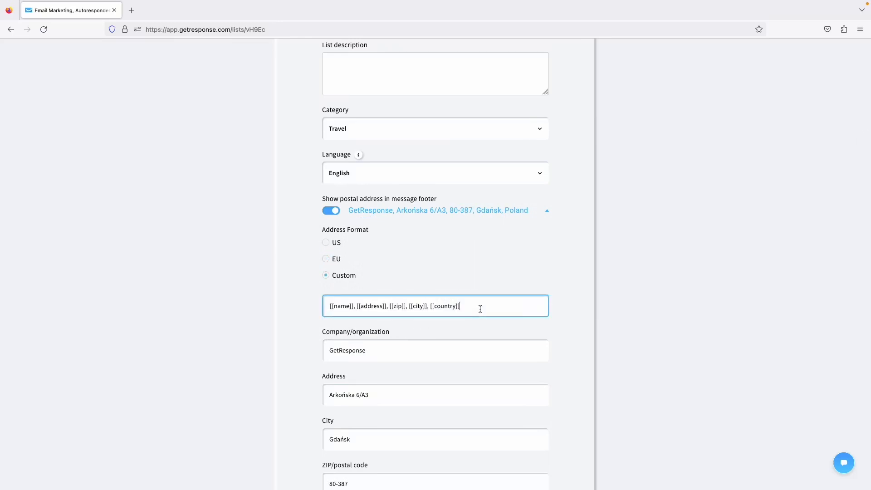
click(338, 261)
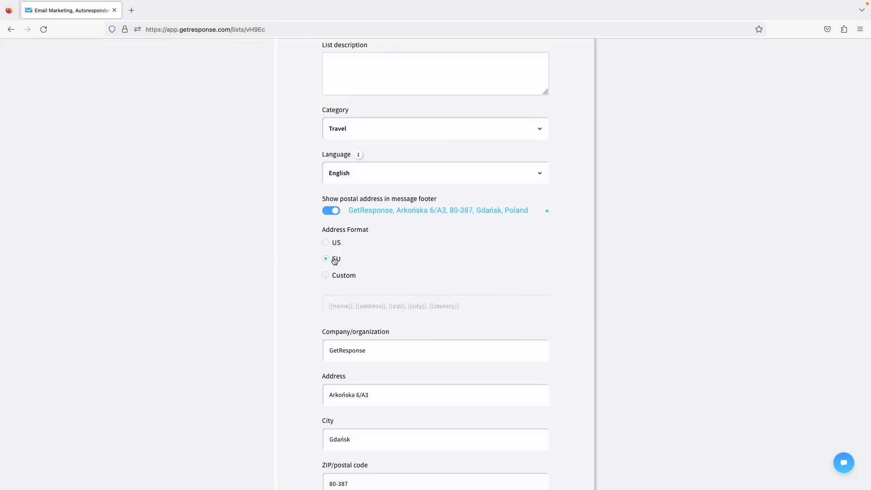
click(334, 243)
click(335, 286)
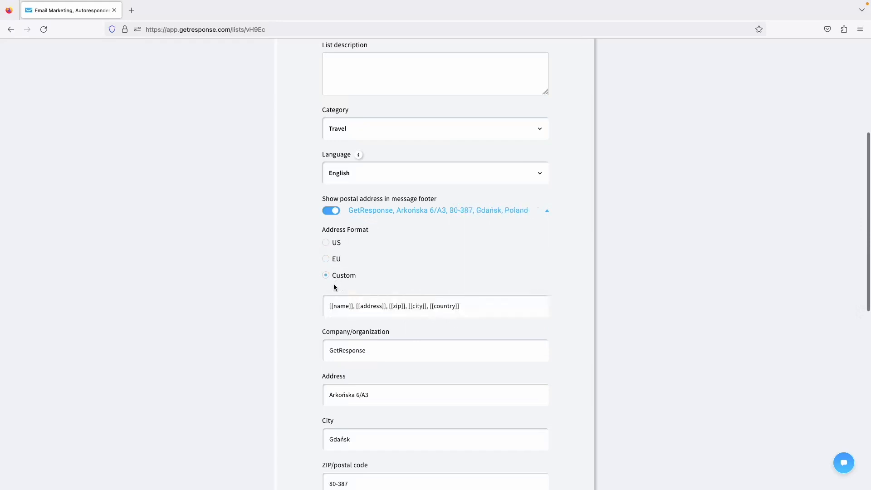
click(497, 311)
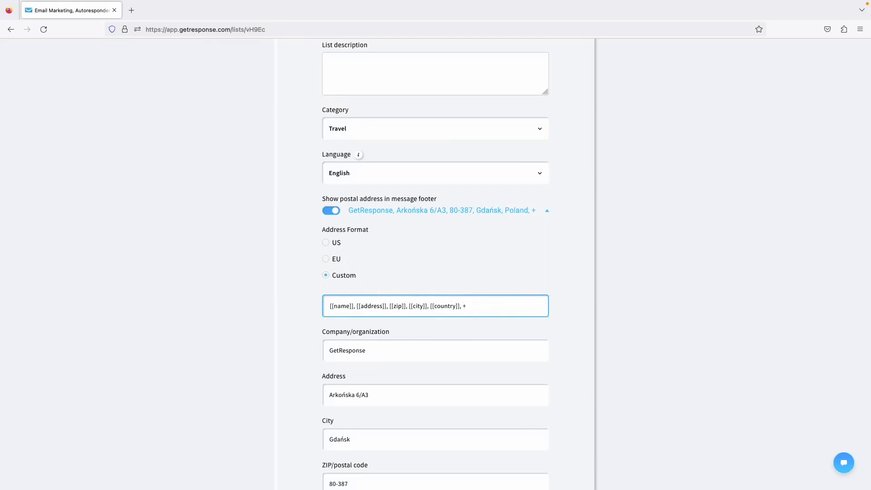
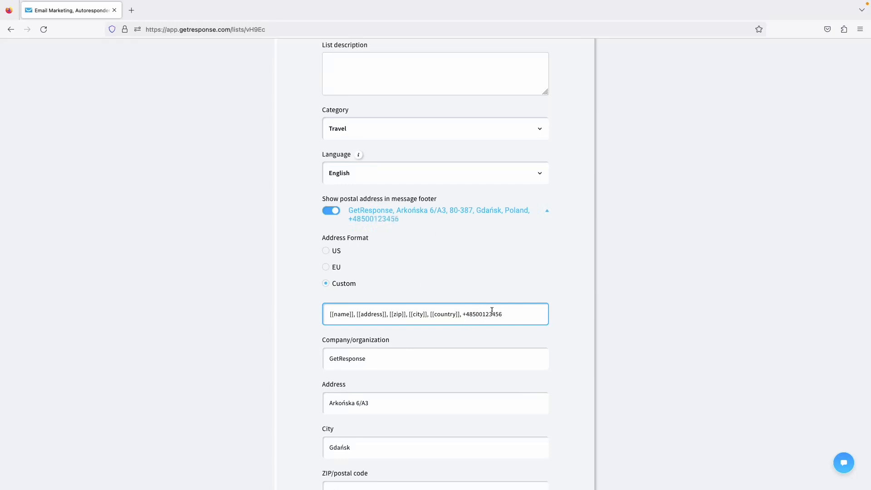
drag(503, 312, 463, 312)
key(BackSpace)
key(BackSpace)
key(BackSpace)
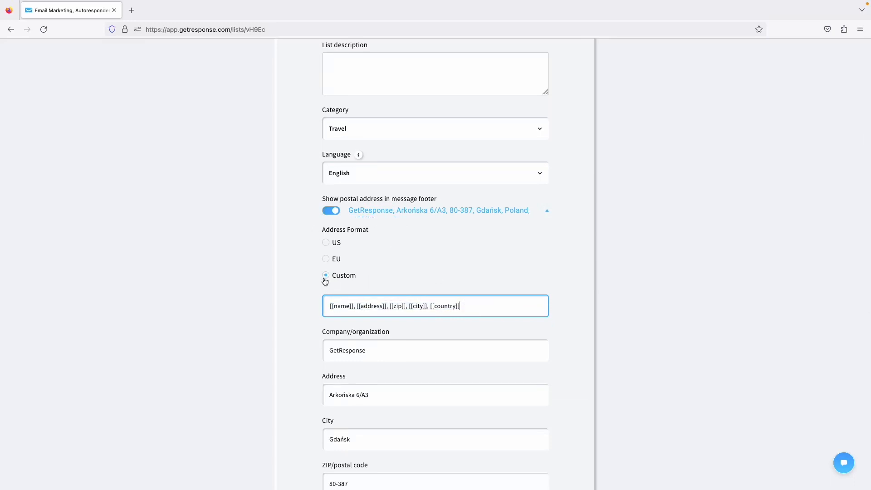
Switch the footer address to US format and save the general settings.
click(327, 243)
scroll(404, 313, down, 1)
scroll(404, 309, down, 2)
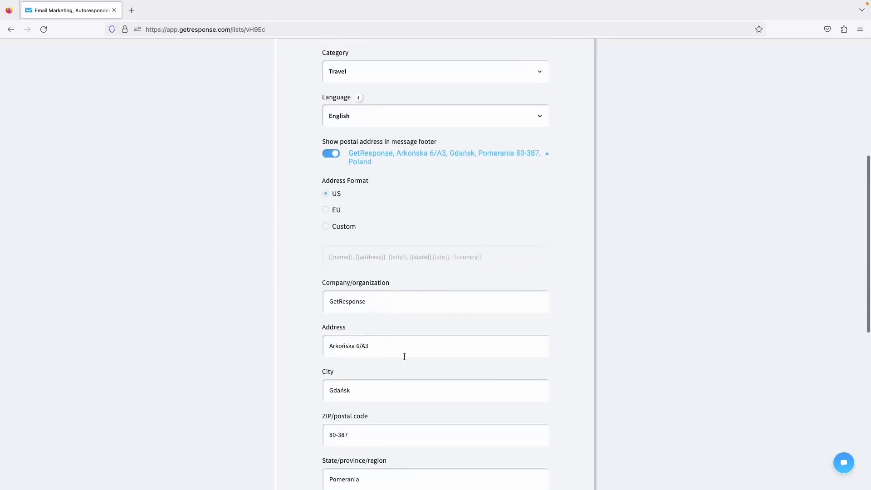
scroll(379, 348, down, 4)
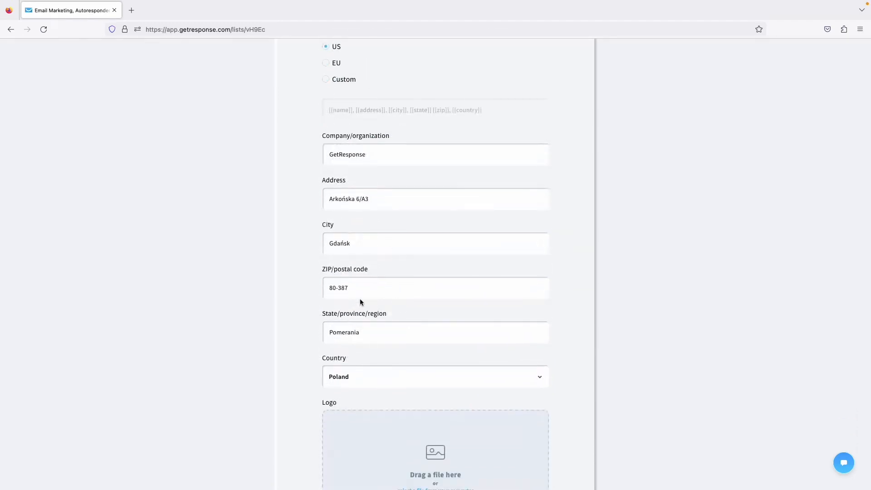
scroll(314, 313, down, 4)
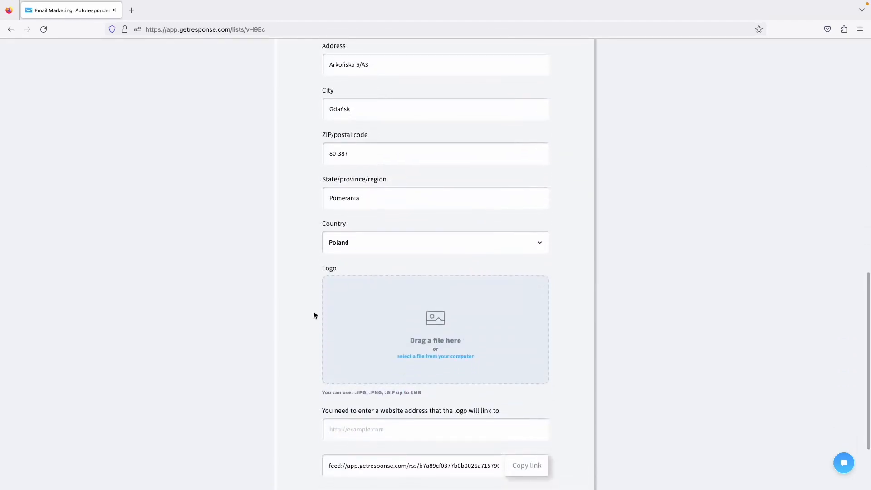
scroll(293, 295, down, 1)
scroll(293, 294, down, 2)
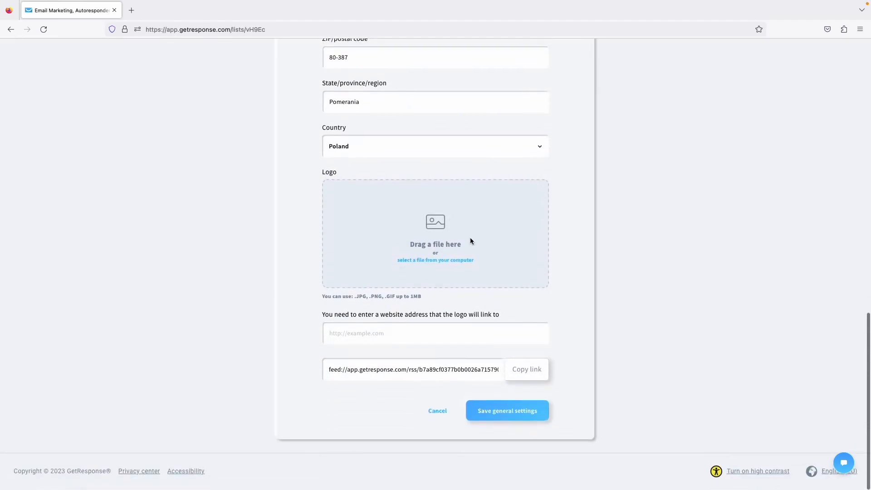
scroll(363, 295, up, 12)
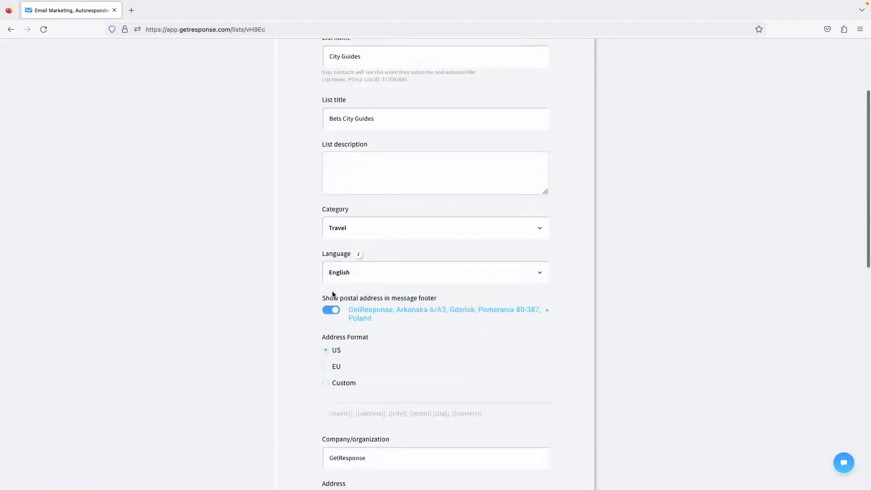
scroll(388, 304, down, 12)
click(522, 414)
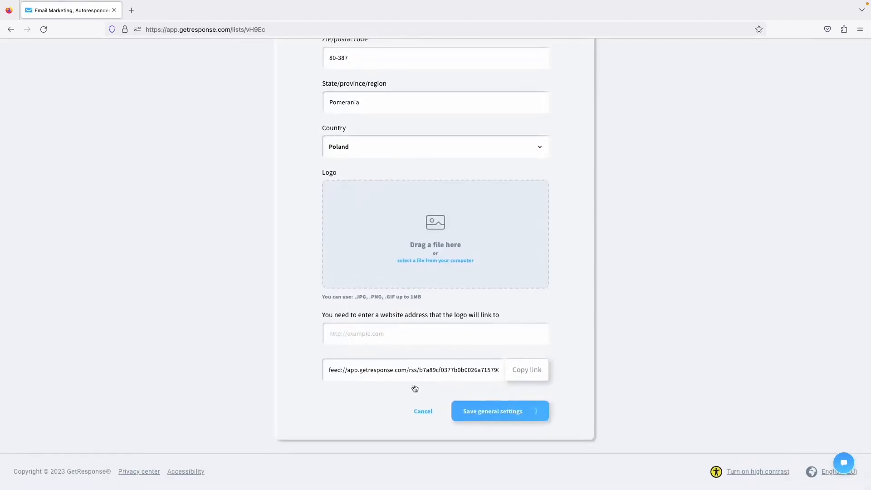
scroll(271, 271, up, 10)
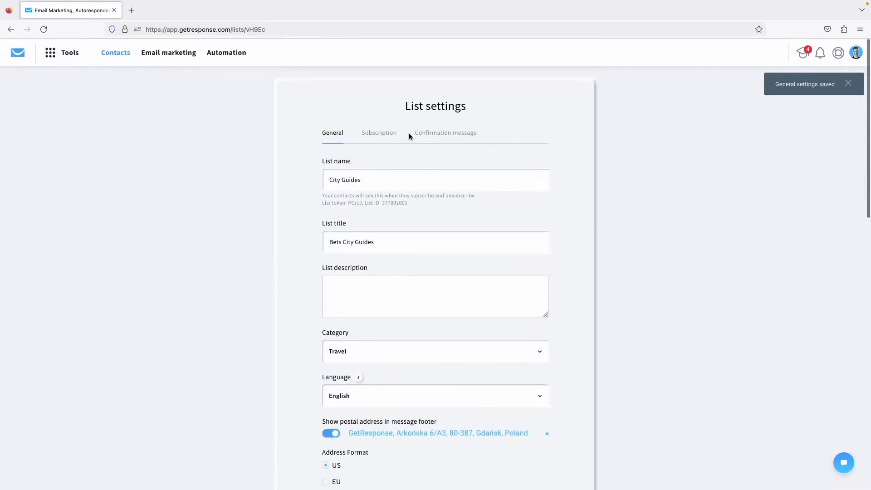
click(378, 133)
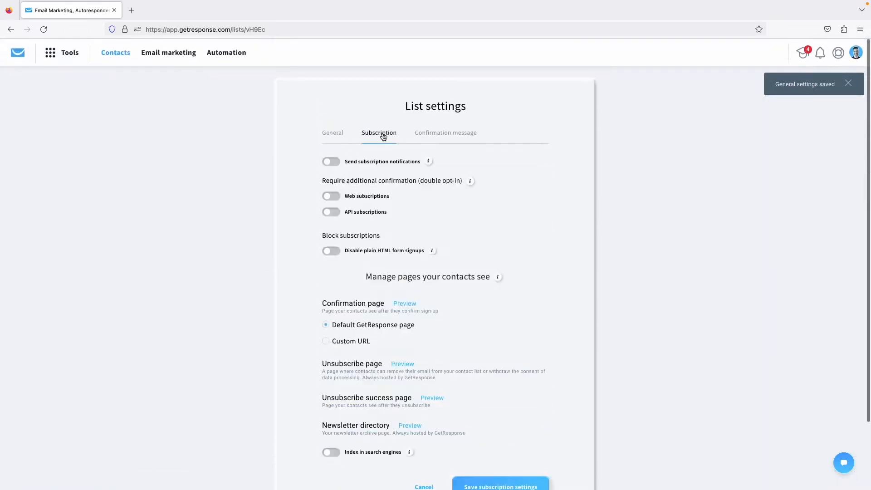
Turn on subscription notifications and send them to a chosen recipient address.
click(336, 162)
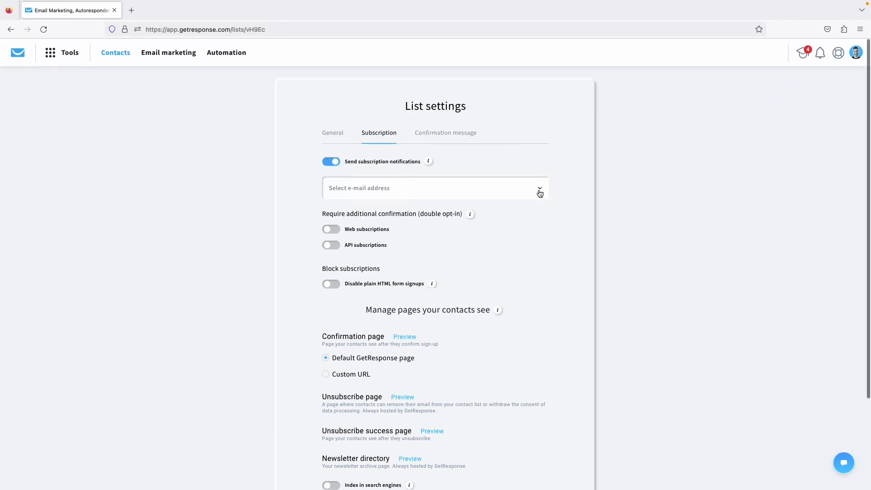
click(539, 191)
click(394, 247)
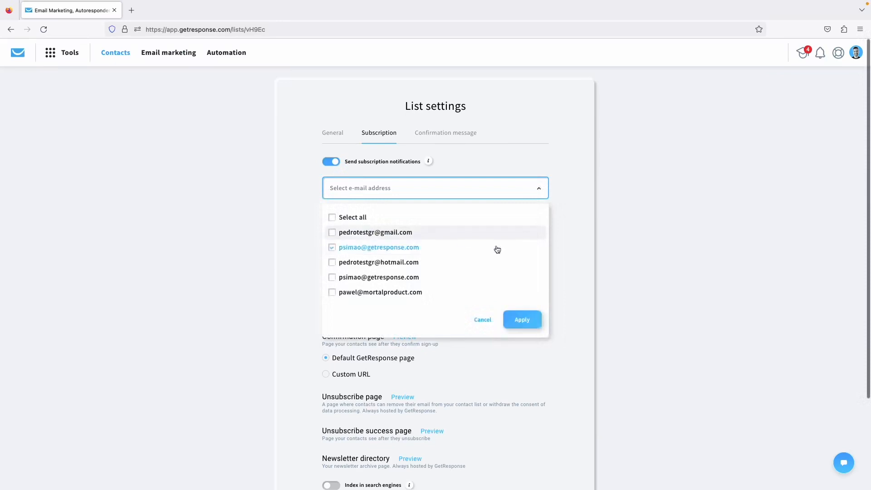
click(522, 319)
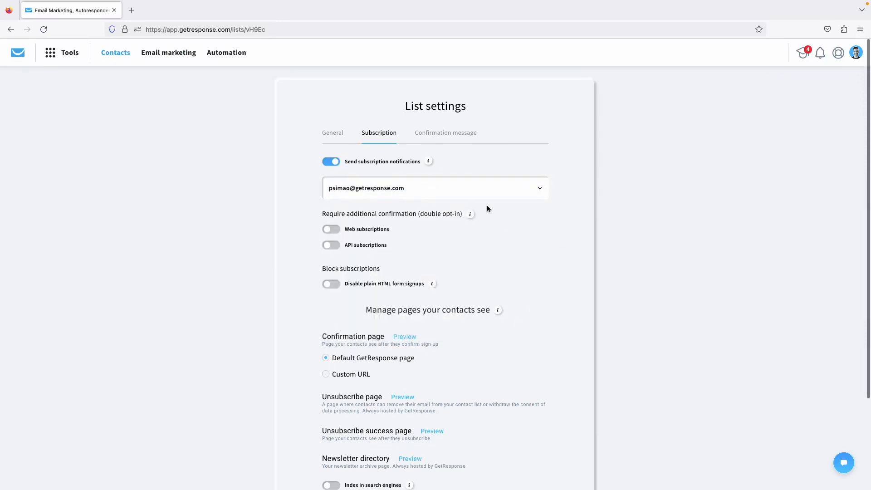
Require double opt-in for web and API subscriptions and save the subscription settings.
scroll(486, 205, down, 1)
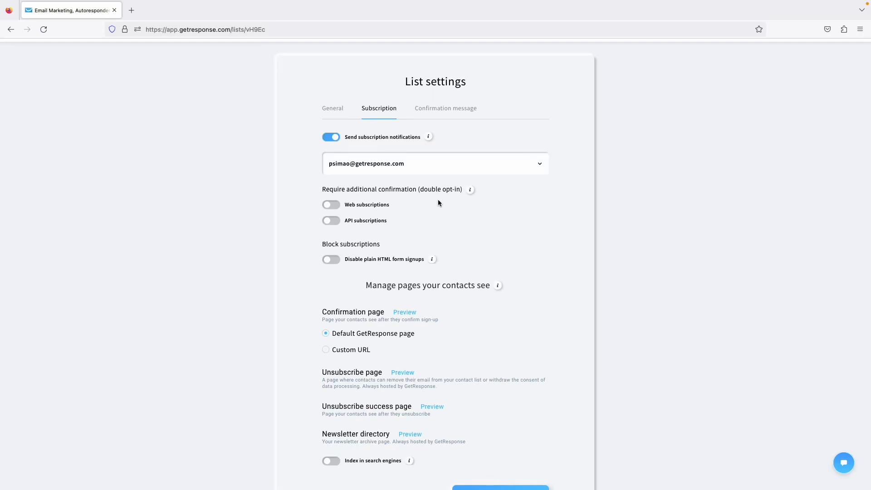
click(330, 208)
click(330, 226)
scroll(304, 196, down, 3)
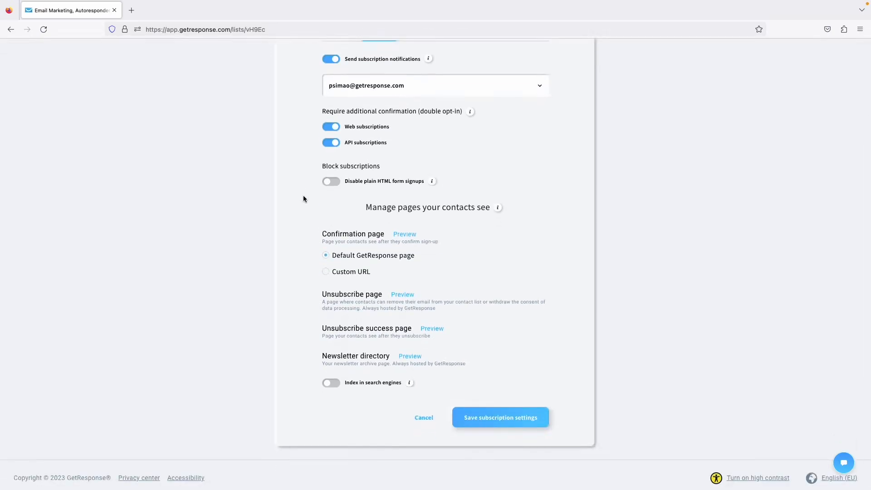
click(493, 416)
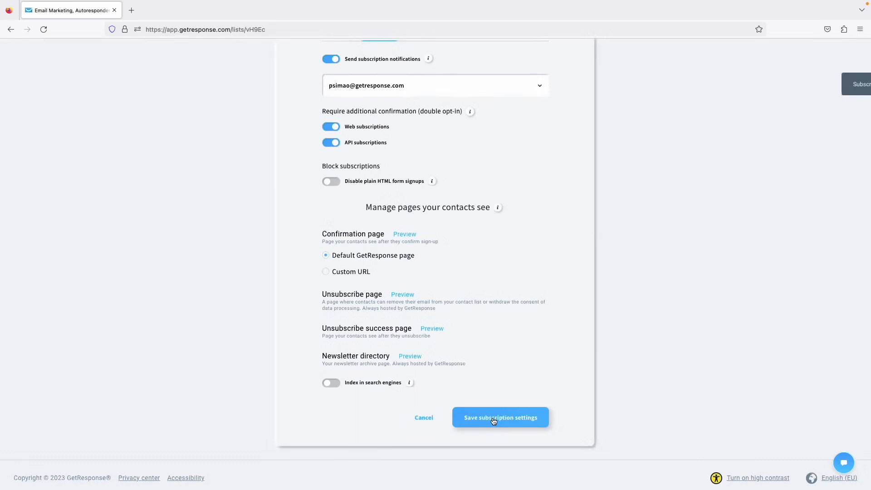
scroll(660, 312, up, 2)
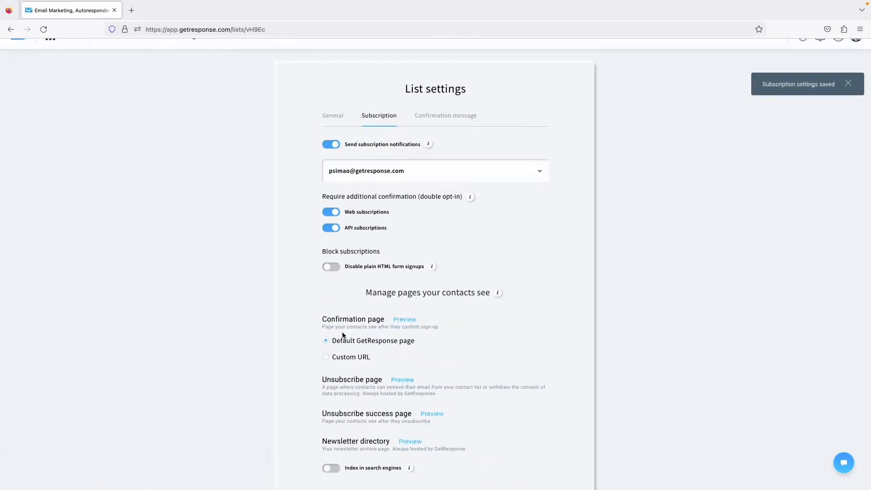
scroll(345, 335, down, 1)
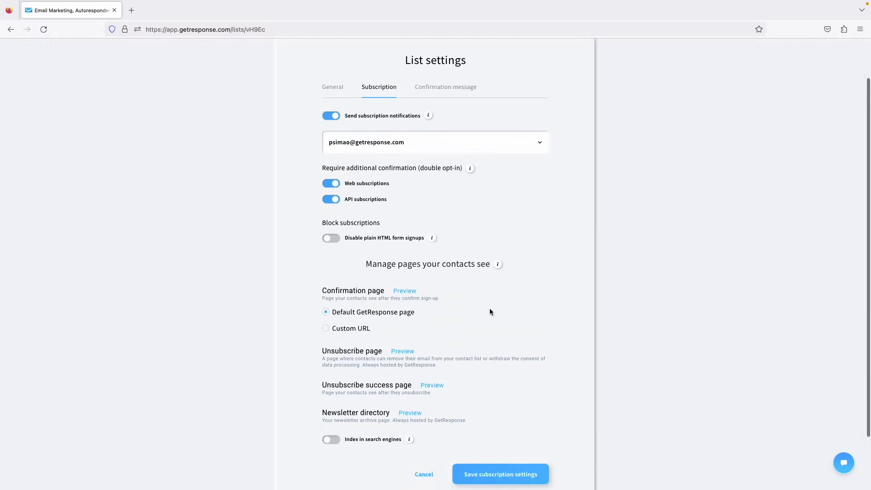
scroll(467, 260, up, 2)
Expand the confirmation email preview and keep the formal body template.
click(434, 140)
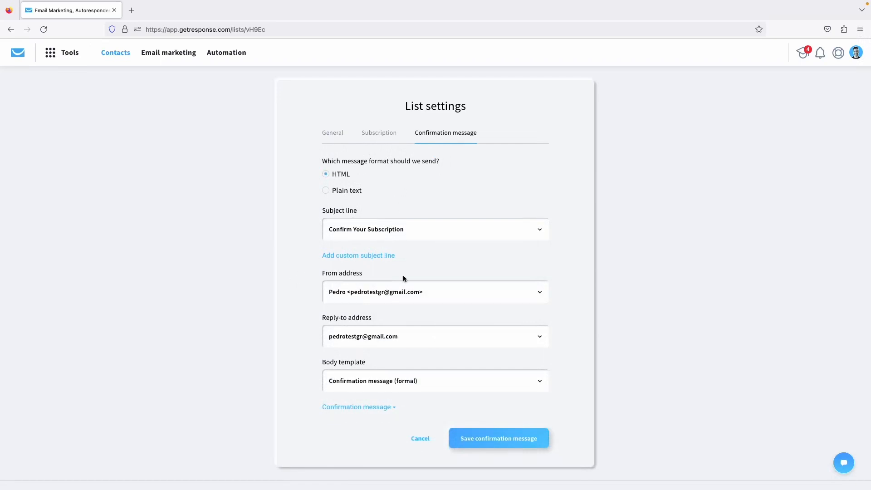
scroll(448, 351, down, 1)
click(381, 378)
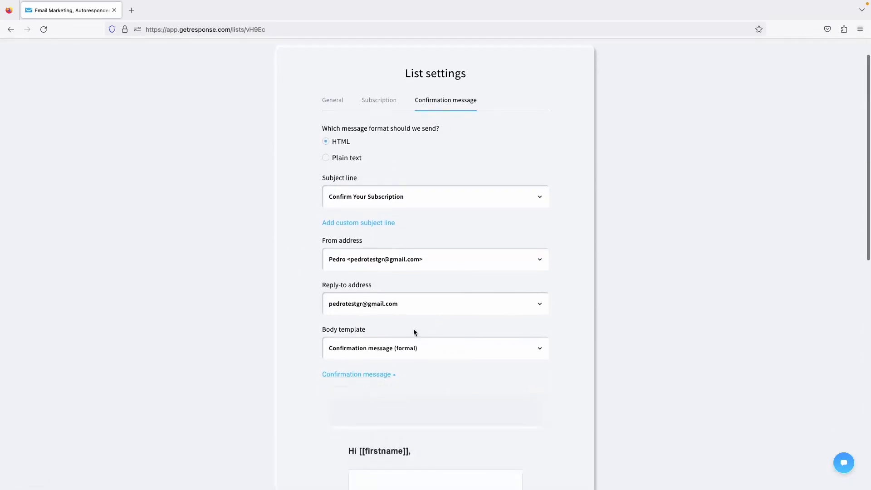
scroll(414, 329, down, 5)
click(440, 199)
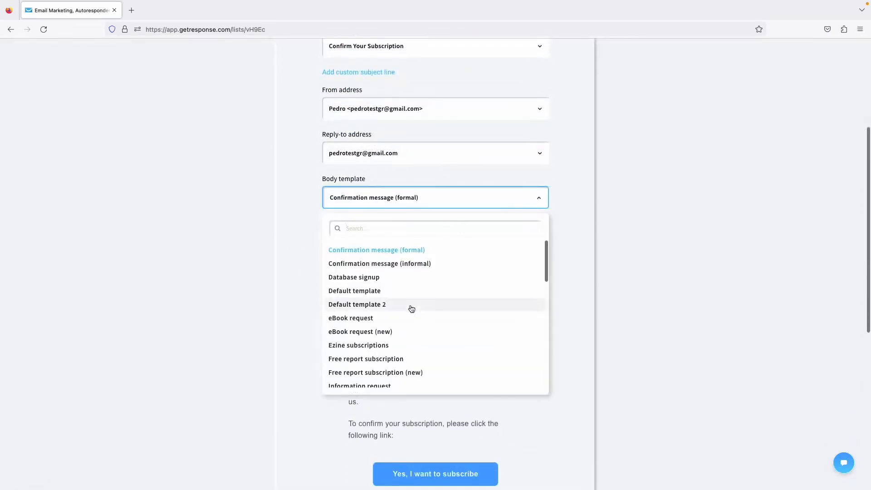
click(404, 249)
scroll(303, 302, down, 9)
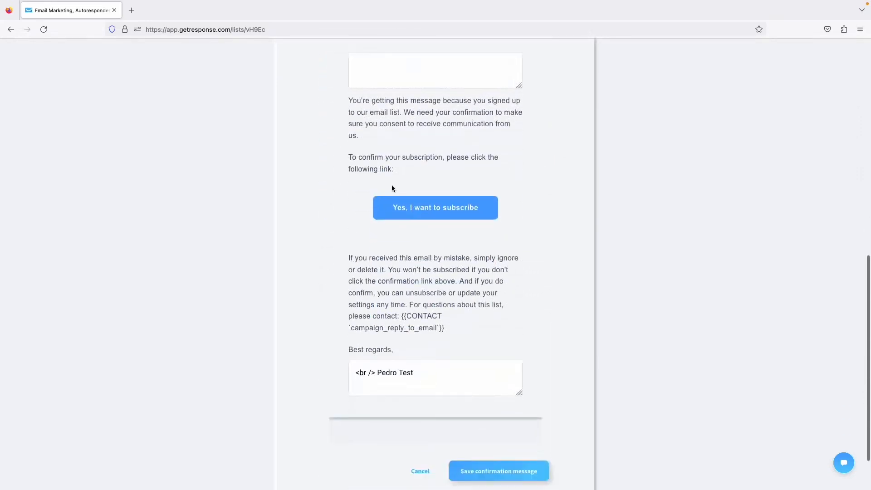
scroll(392, 188, up, 5)
Delete the surname from the Best regards sign-off and save the confirmation message.
click(387, 214)
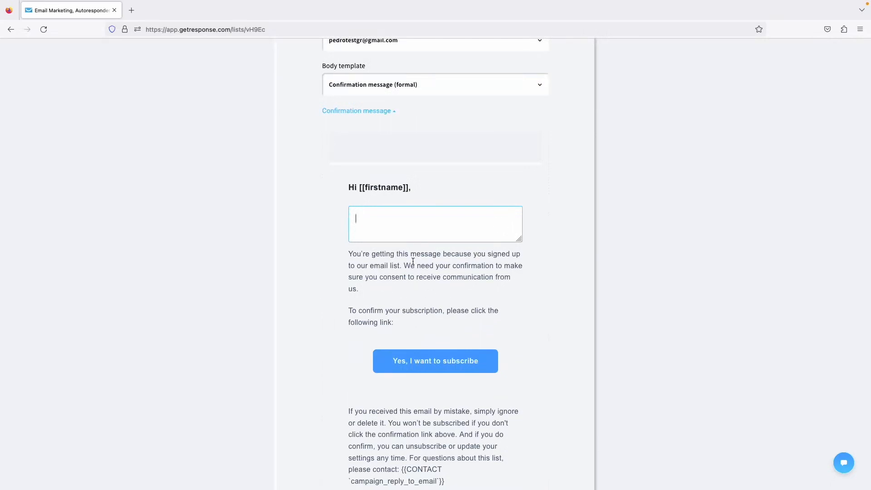
scroll(371, 224, down, 5)
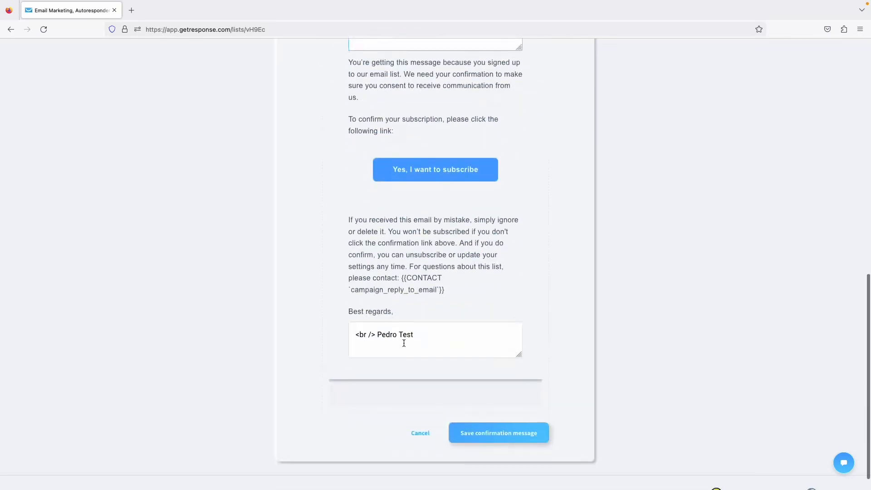
click(433, 336)
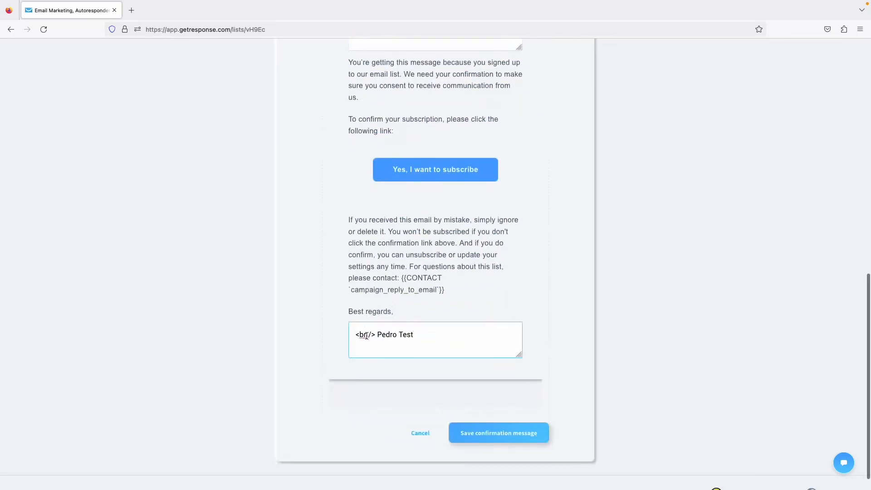
drag(376, 334, 422, 334)
double_click(403, 337)
key(BackSpace)
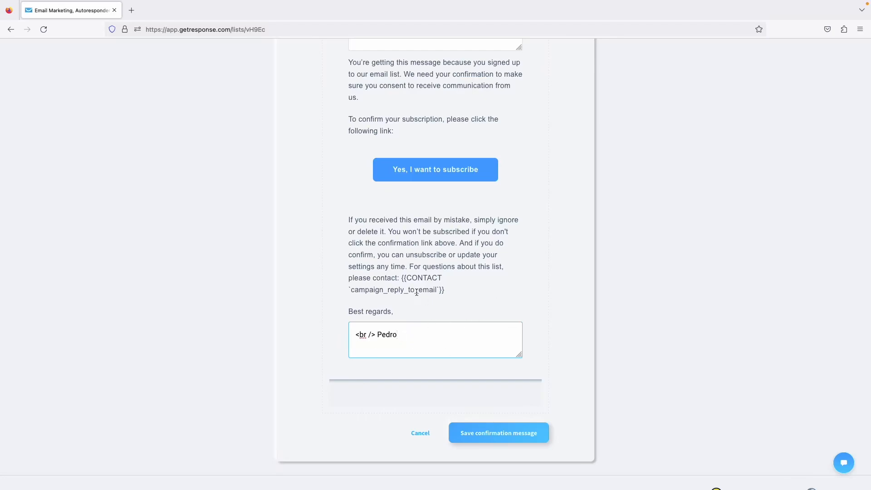
scroll(416, 292, up, 3)
scroll(422, 299, down, 5)
click(530, 411)
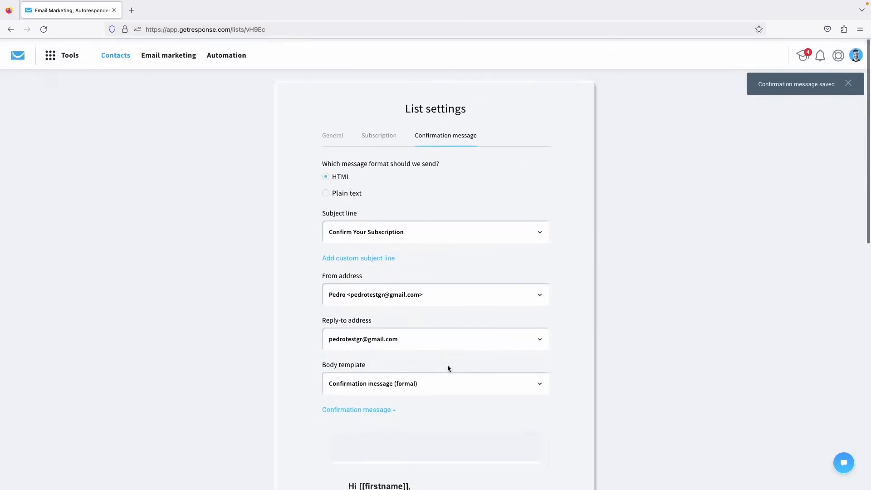
click(115, 57)
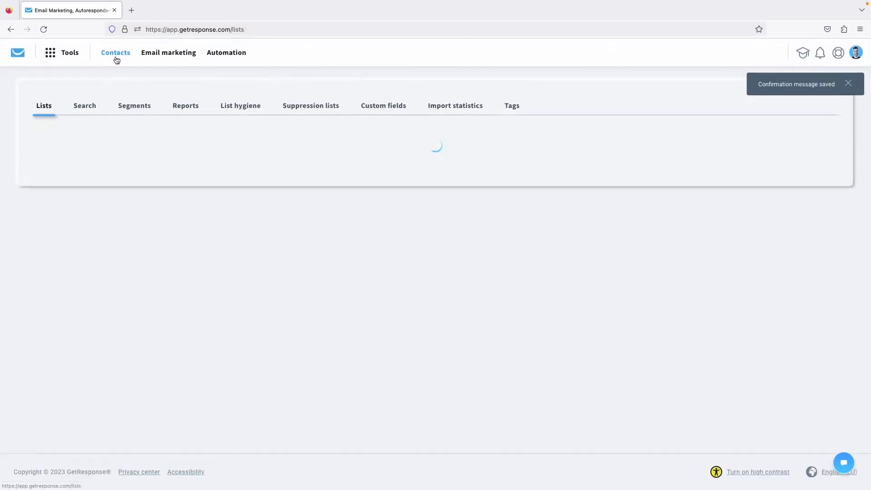
Open the advanced contact search.
click(85, 106)
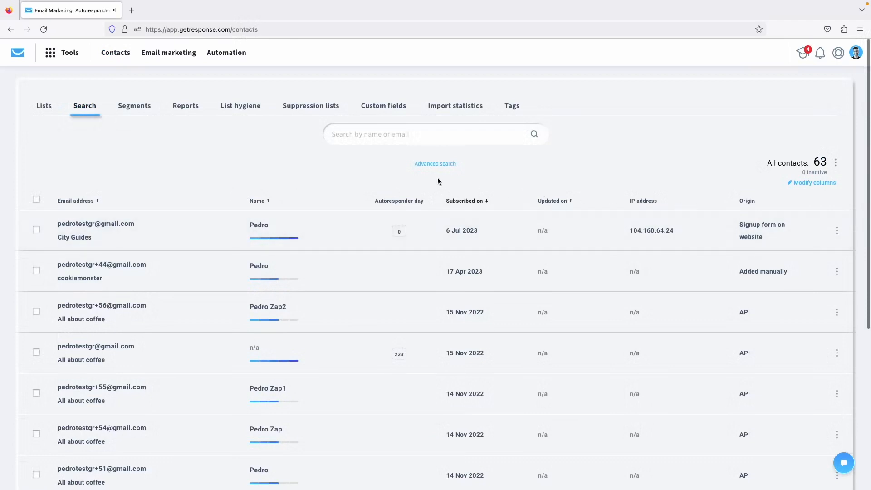
click(432, 165)
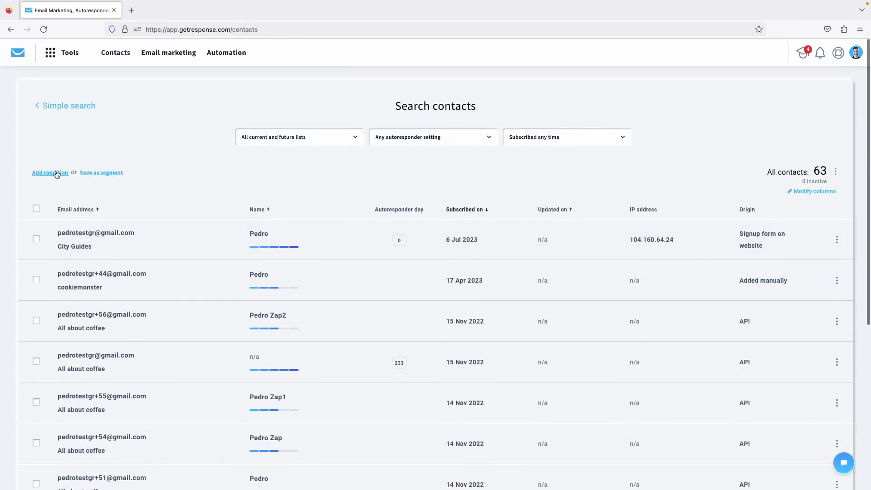
click(60, 110)
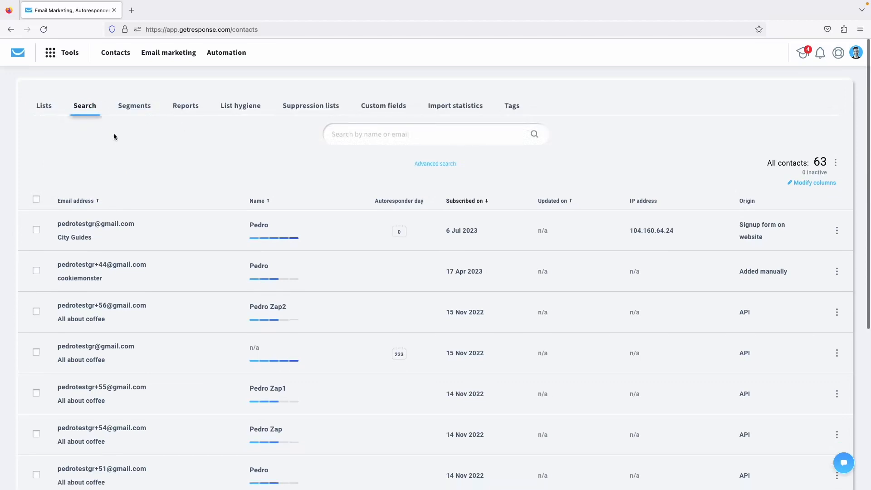
click(451, 169)
Add a search condition on the city_guides custom field under Contact details.
click(50, 175)
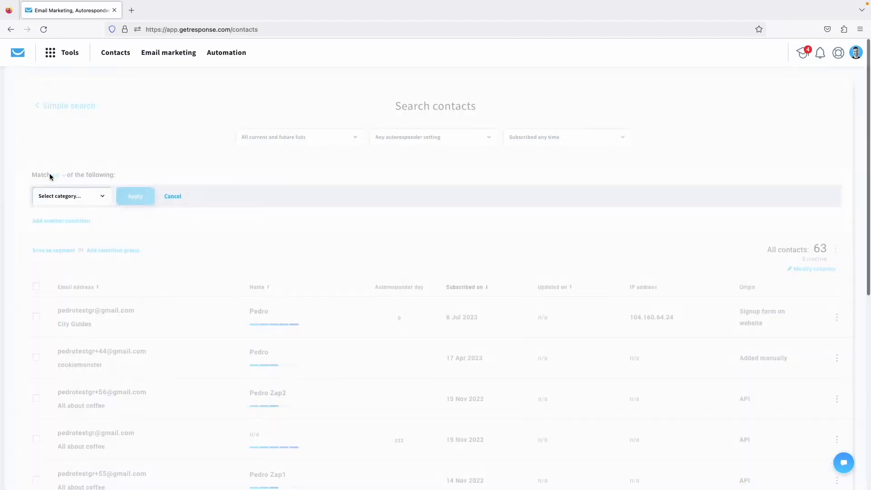
click(72, 196)
click(69, 245)
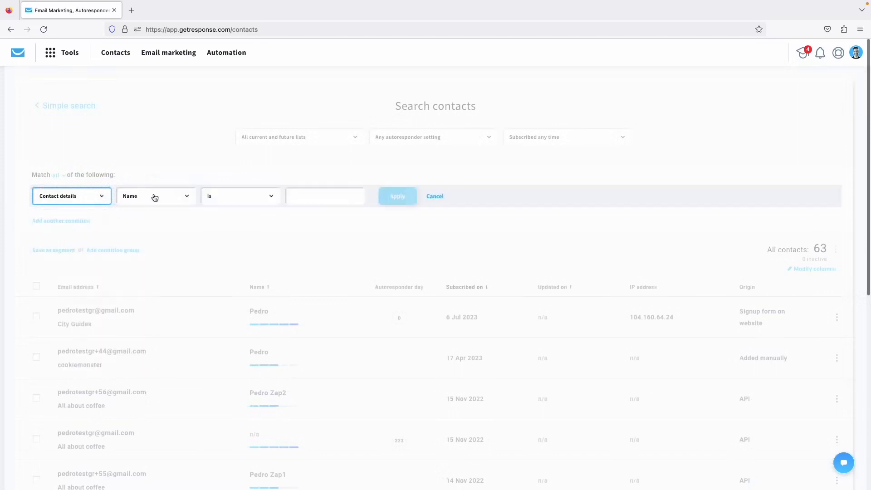
click(154, 196)
click(151, 248)
click(251, 196)
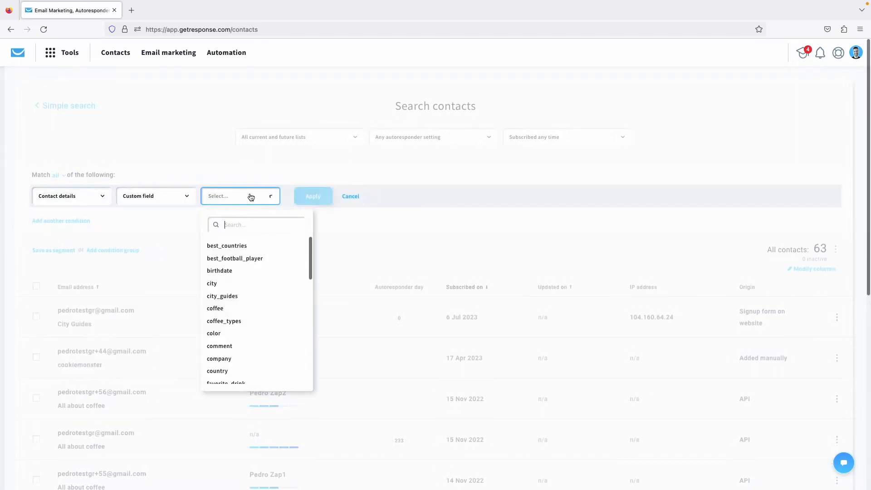
text(ci)
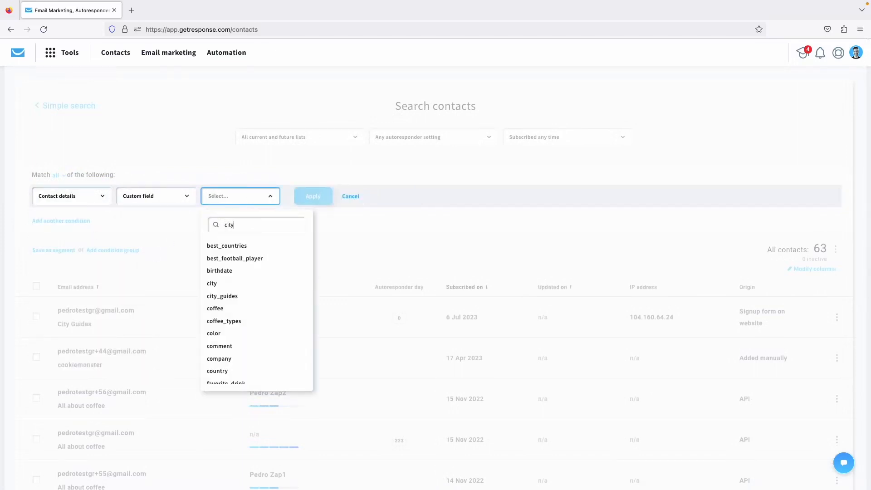
text(ty)
click(228, 257)
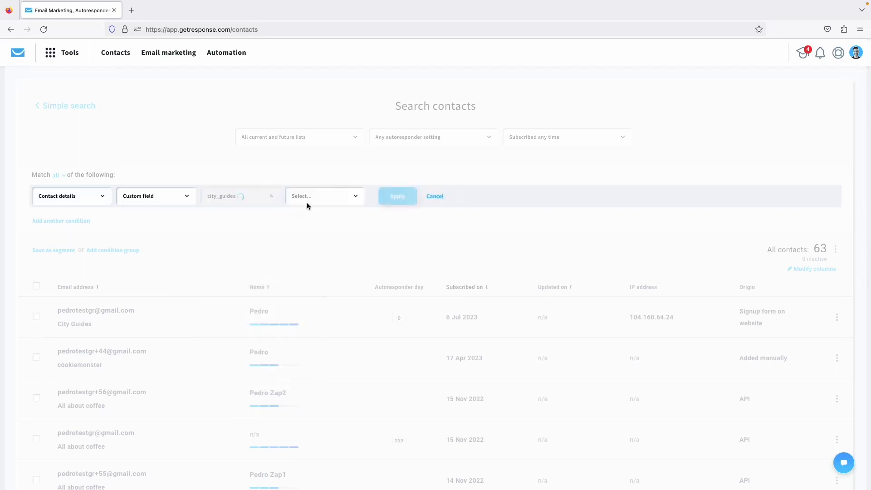
Set the condition to city_guides is London, apply it, and open the matching contact.
click(333, 195)
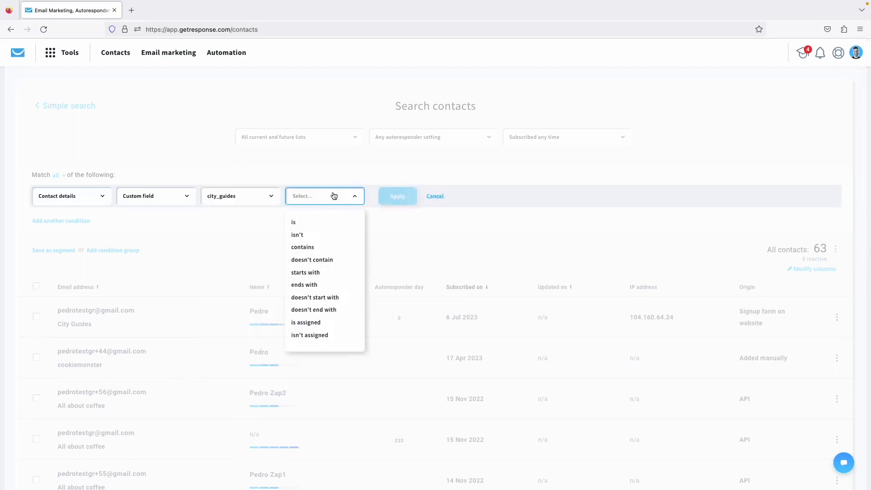
click(307, 222)
click(398, 196)
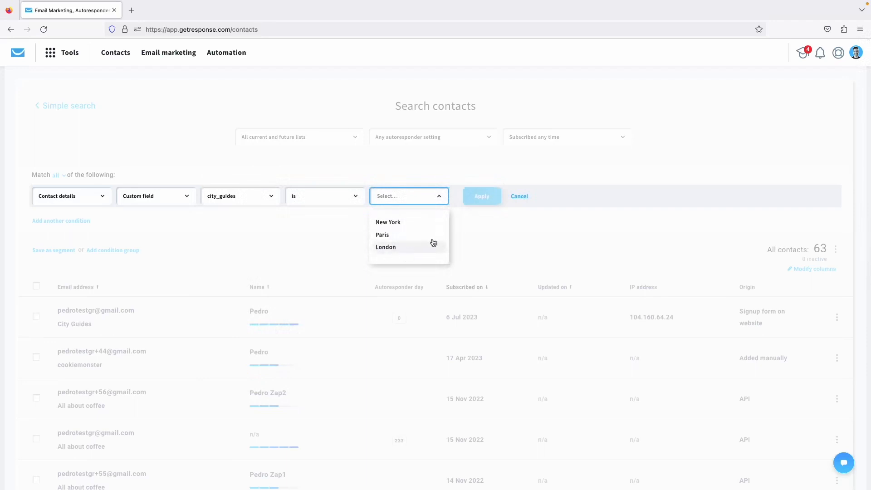
click(398, 247)
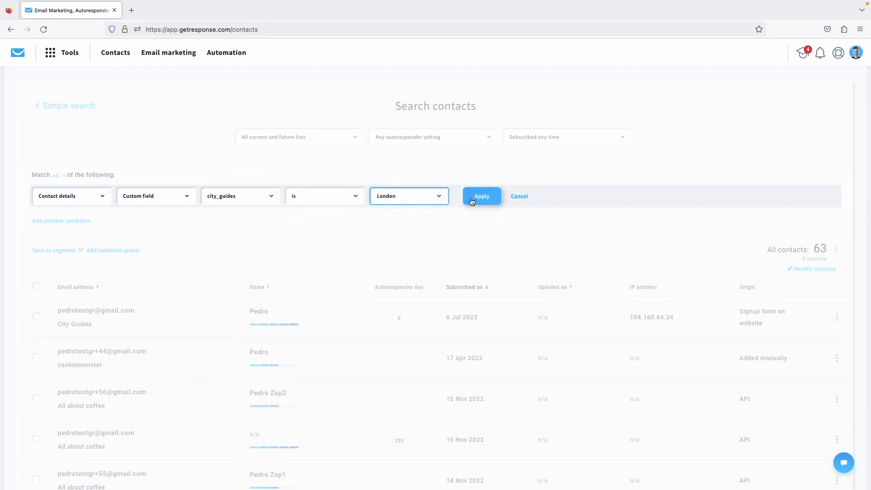
click(471, 199)
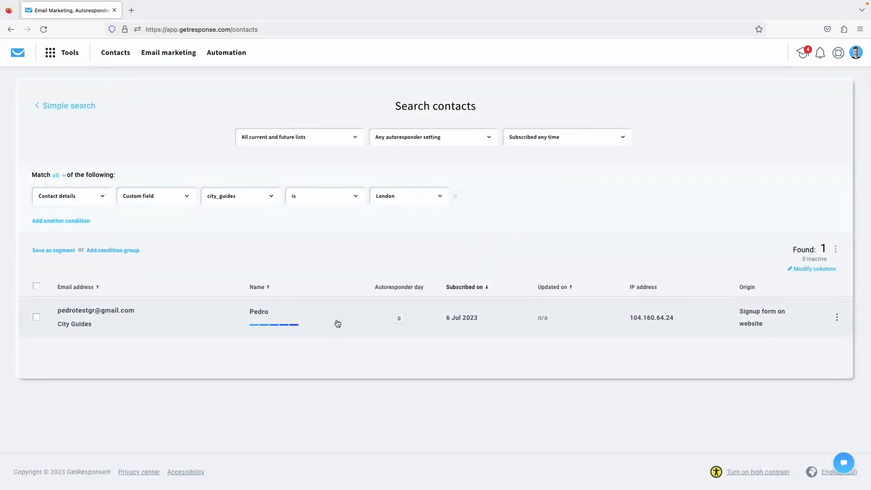
click(388, 317)
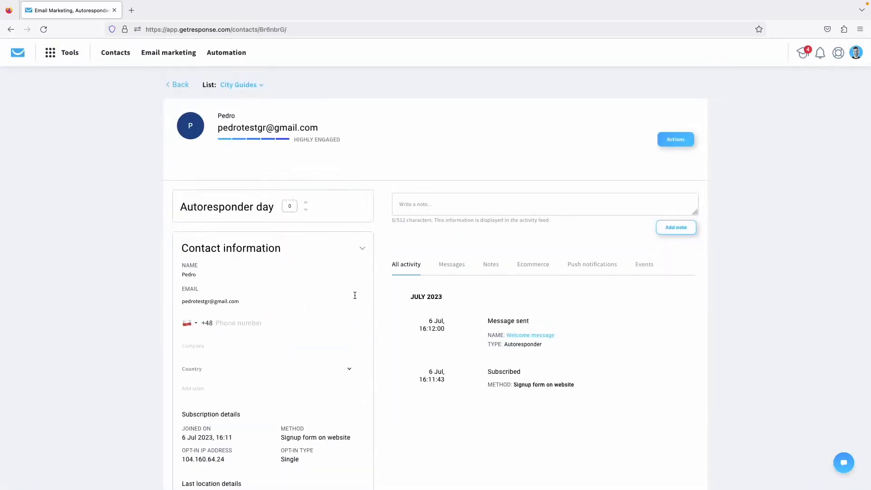
Review the contact's profile: subscription method, custom fields and the Welcome message sent 6 Jul.
scroll(327, 286, down, 5)
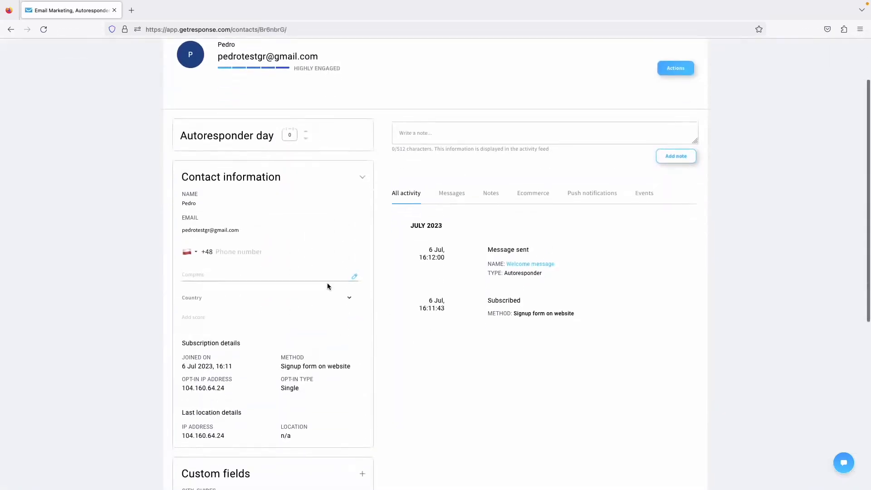
scroll(355, 240, down, 3)
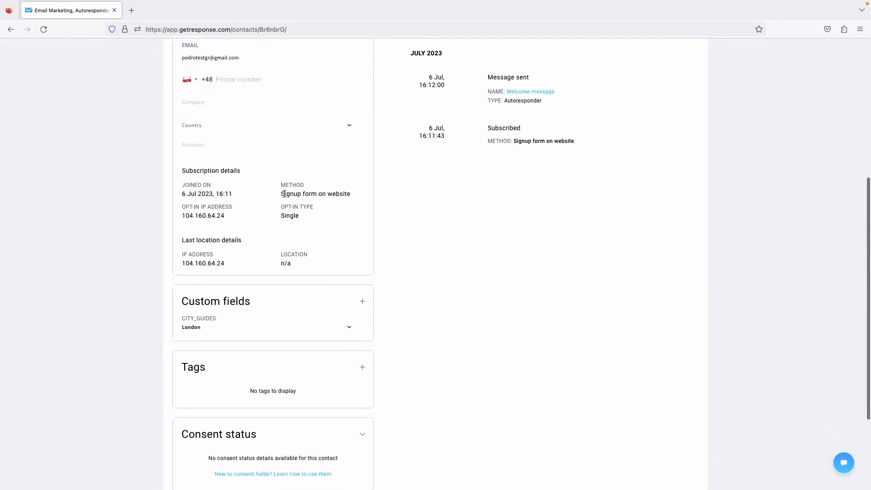
drag(285, 194, 362, 200)
click(340, 209)
scroll(286, 249, down, 3)
mouse_move(196, 243)
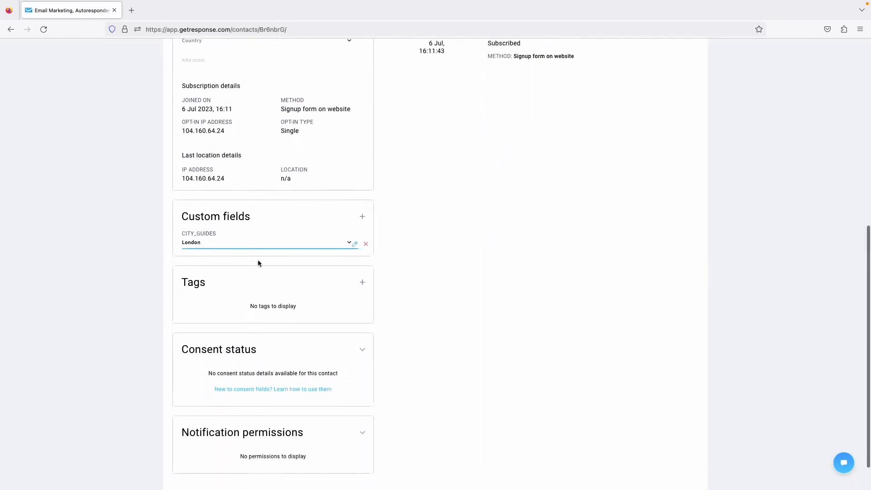
scroll(280, 304, down, 2)
scroll(279, 303, up, 9)
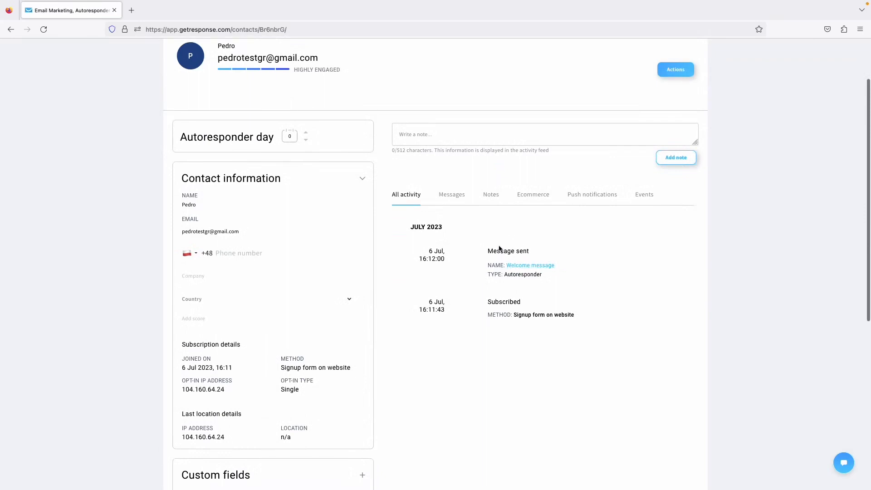
drag(492, 251, 554, 266)
click(594, 271)
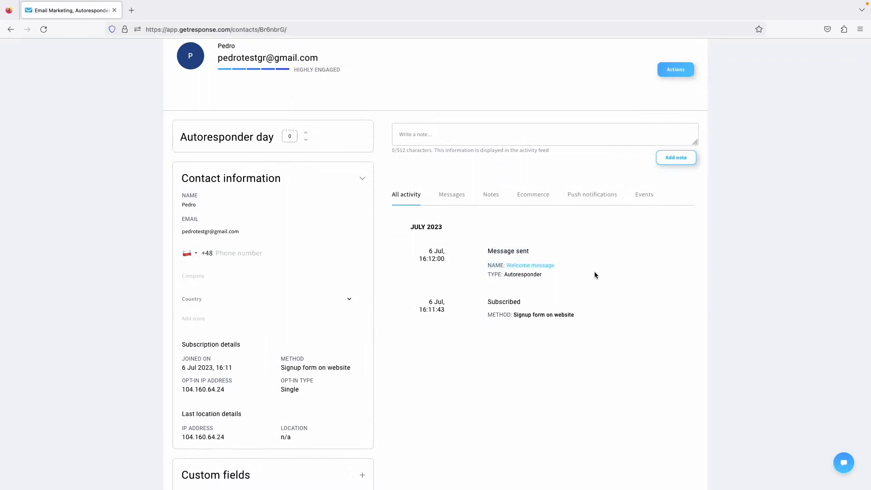
scroll(584, 263, up, 1)
scroll(584, 266, up, 3)
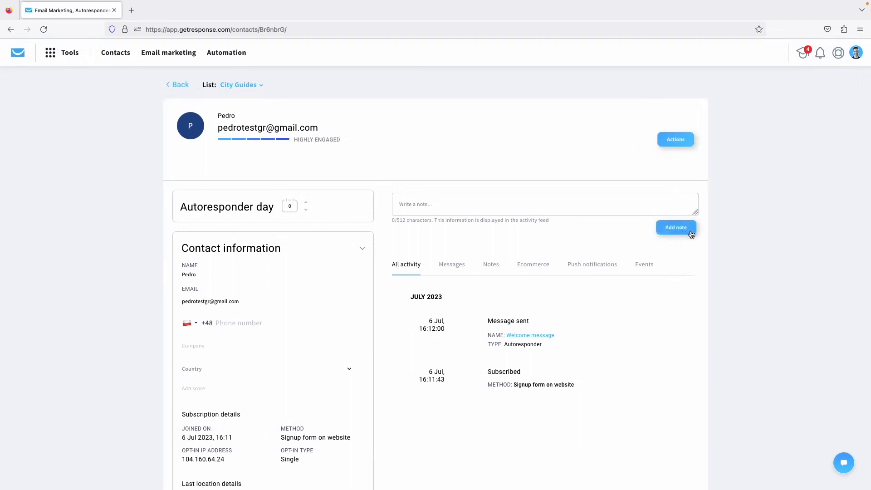
Return to the city_guides is London search results and save them as a segment named 'London'.
click(179, 91)
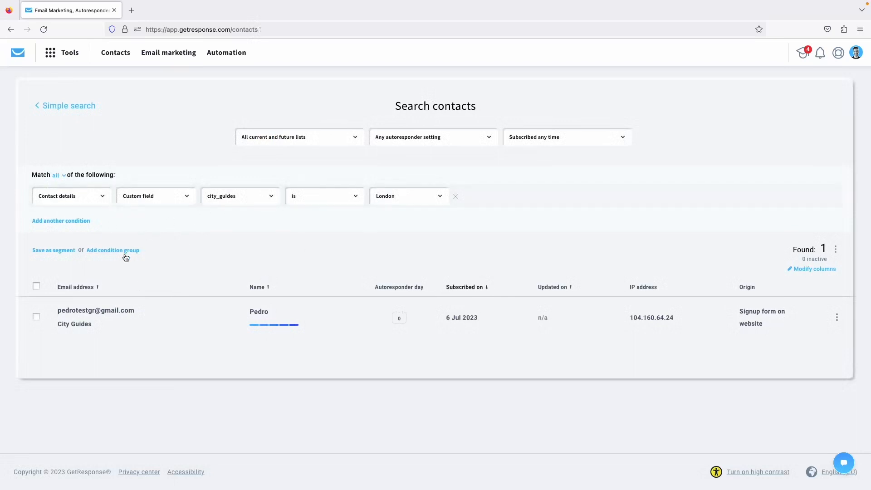
click(58, 251)
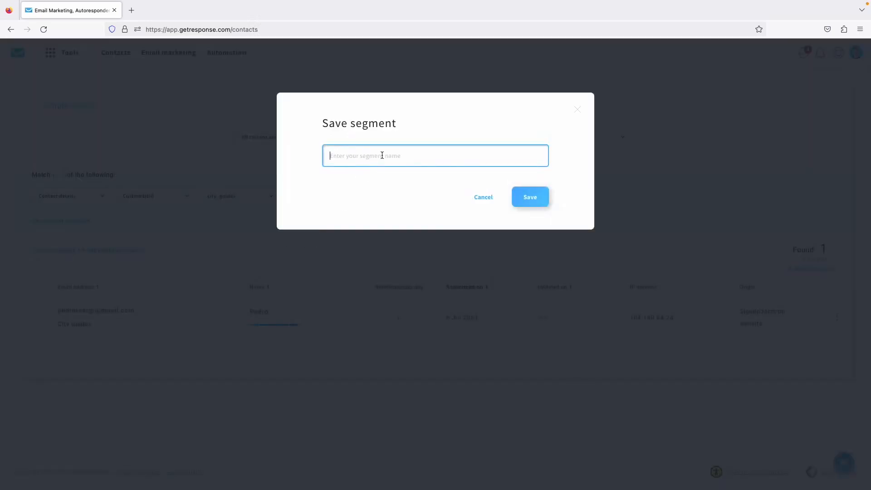
text(London)
click(528, 203)
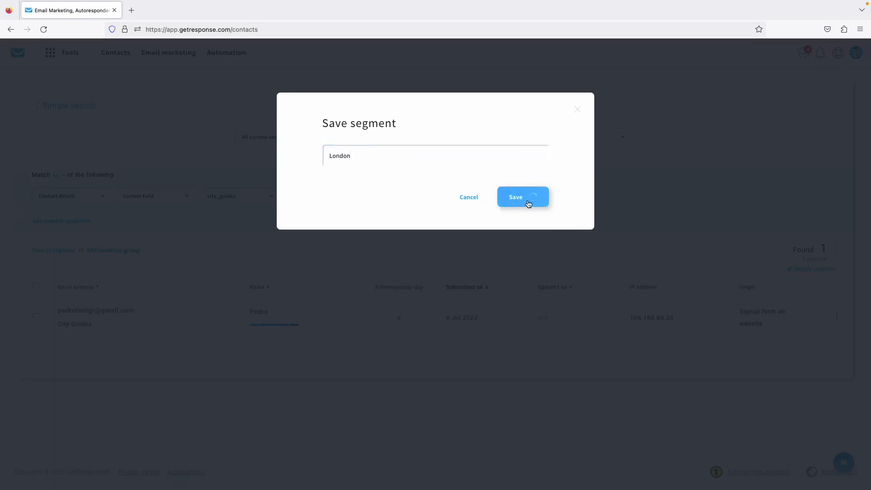
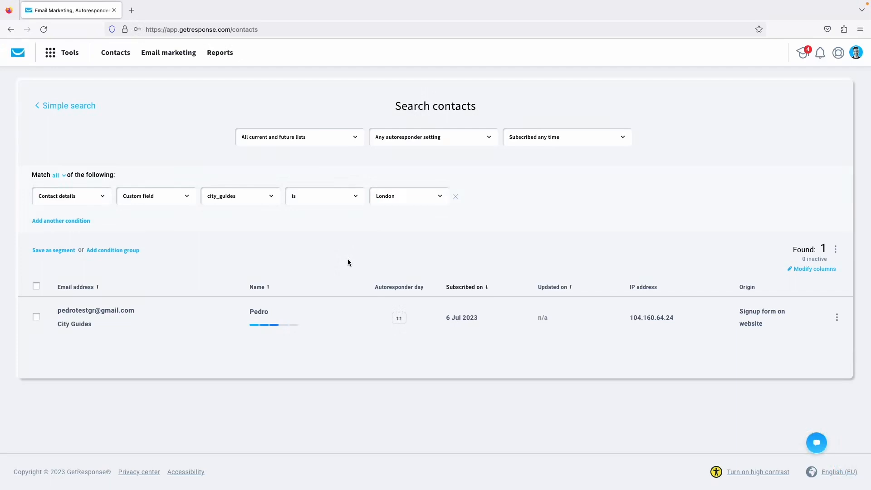
Go back to the Contacts Lists page showing City Guides and City Guides 2.
click(114, 57)
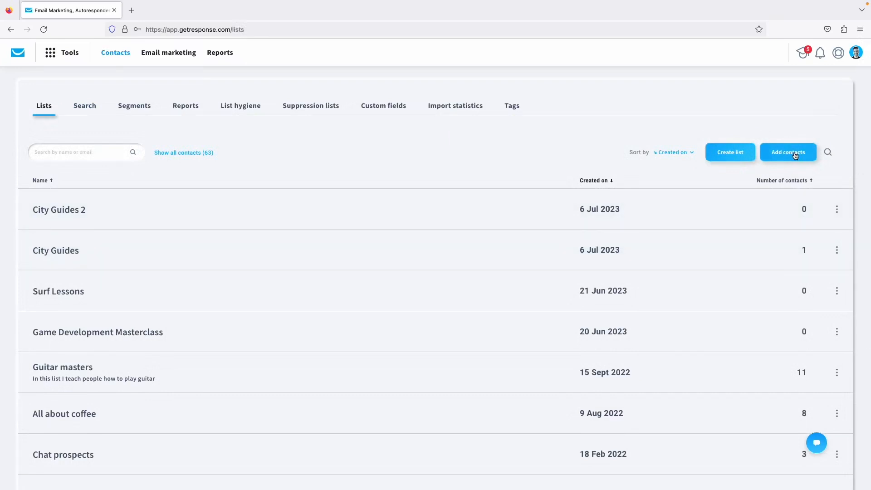
Start adding contacts to City Guides with the autoresponder cycle left off and permission confirmed.
click(837, 250)
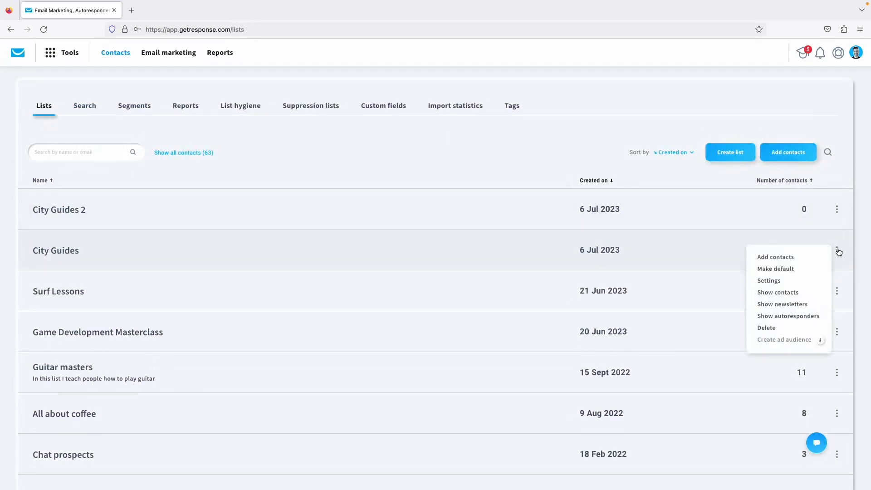
click(783, 258)
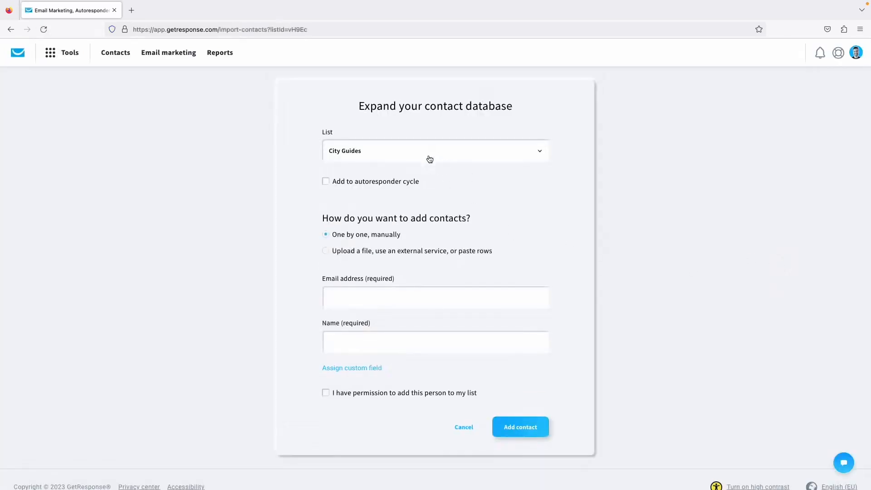
click(374, 184)
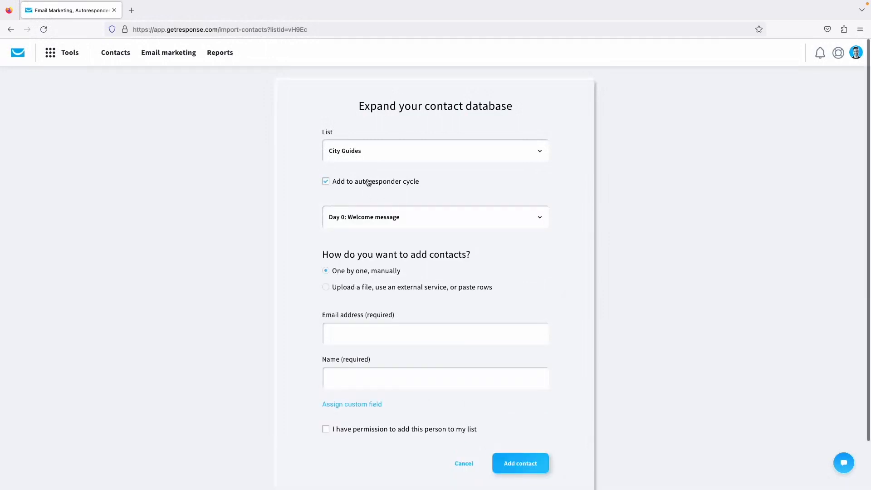
click(368, 182)
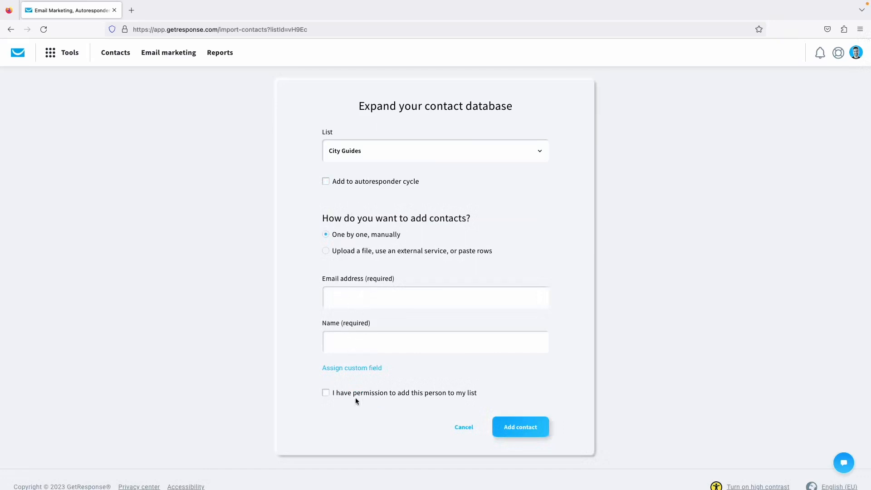
click(326, 393)
Switch the import method to uploading a file and look over the form.
click(350, 251)
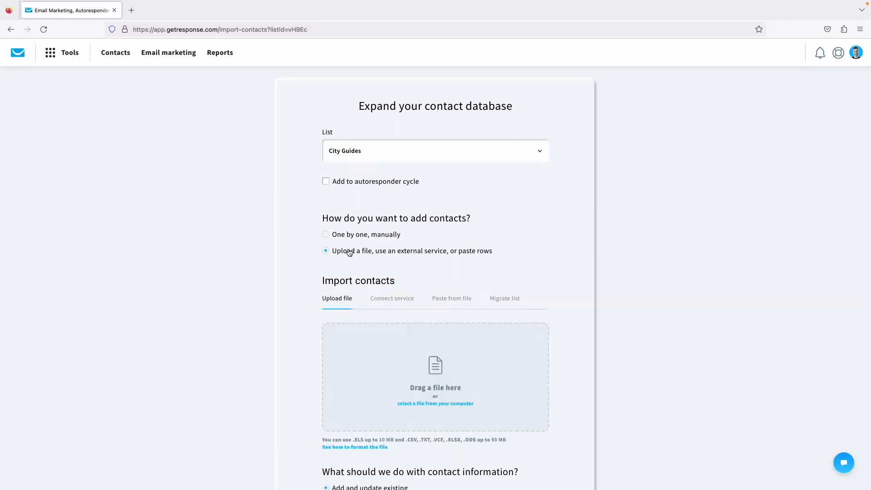
scroll(373, 294, down, 2)
scroll(373, 293, down, 2)
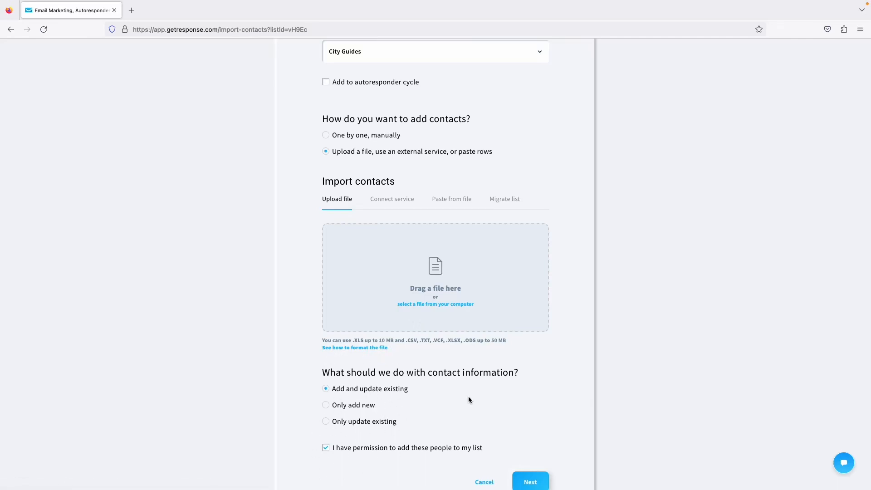
scroll(472, 398, down, 1)
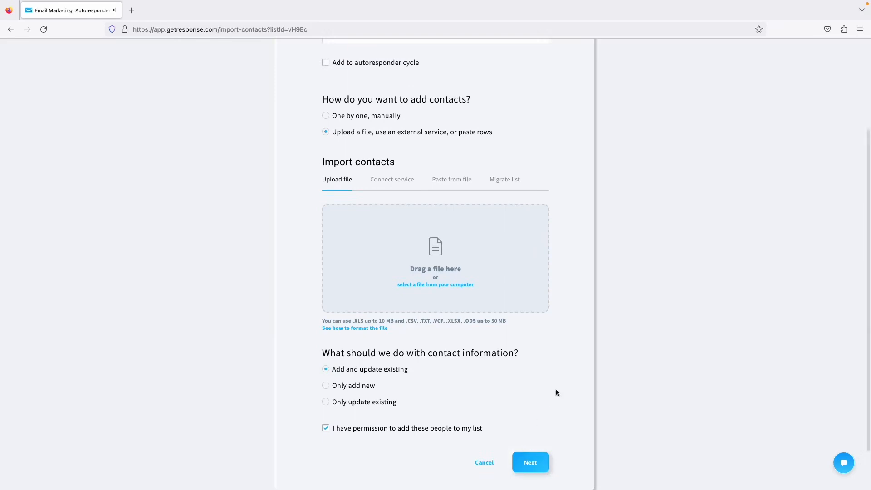
scroll(556, 388, up, 5)
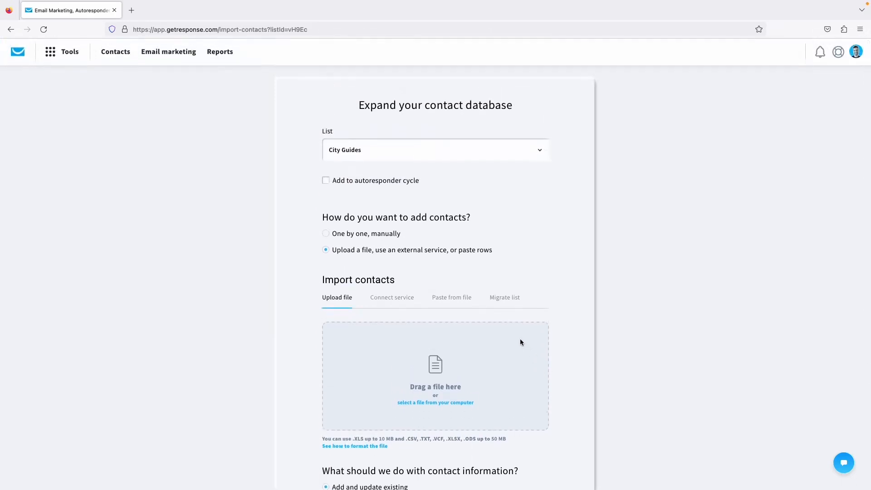
Try migrating a list from MailChimp, then leave the import for the dashboard.
click(506, 305)
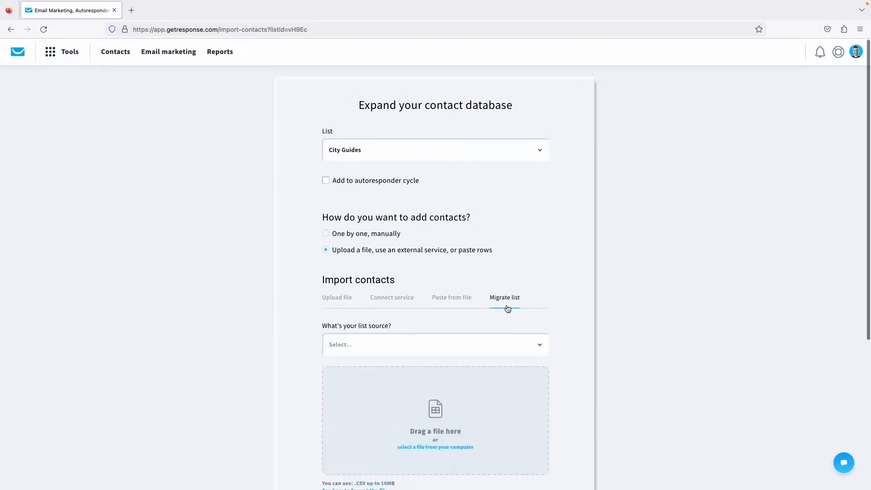
click(412, 345)
scroll(414, 348, down, 1)
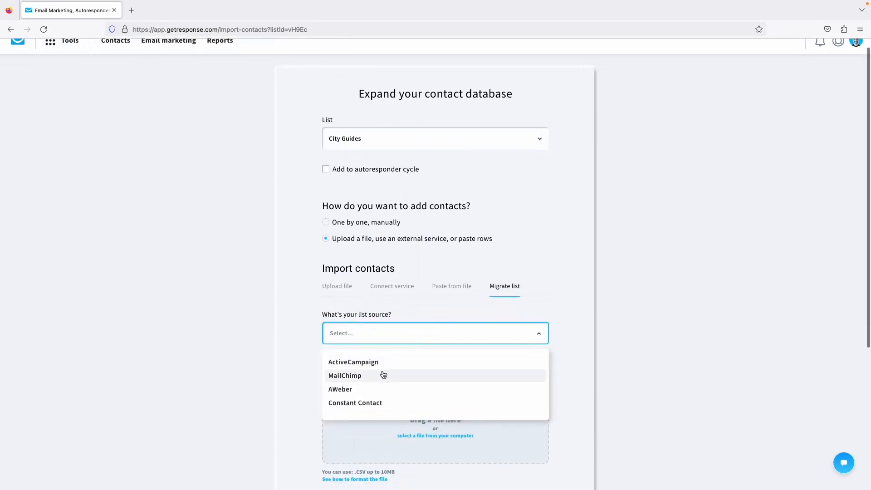
click(367, 376)
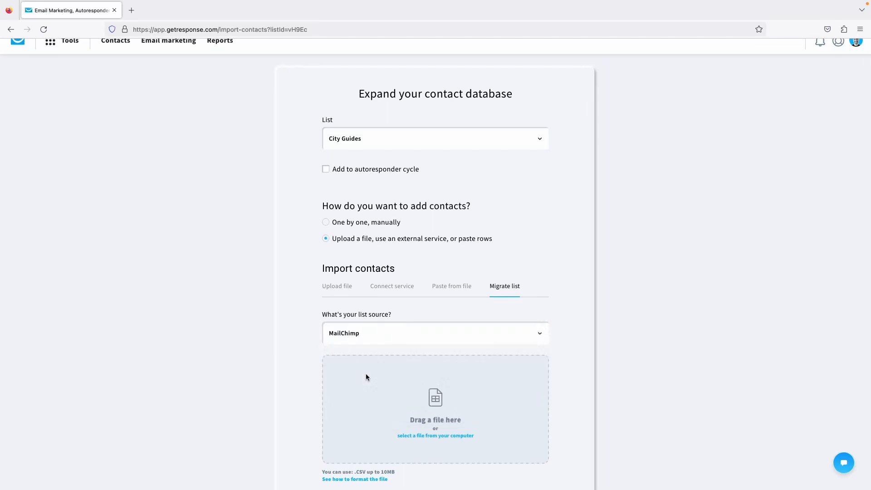
scroll(386, 358, down, 3)
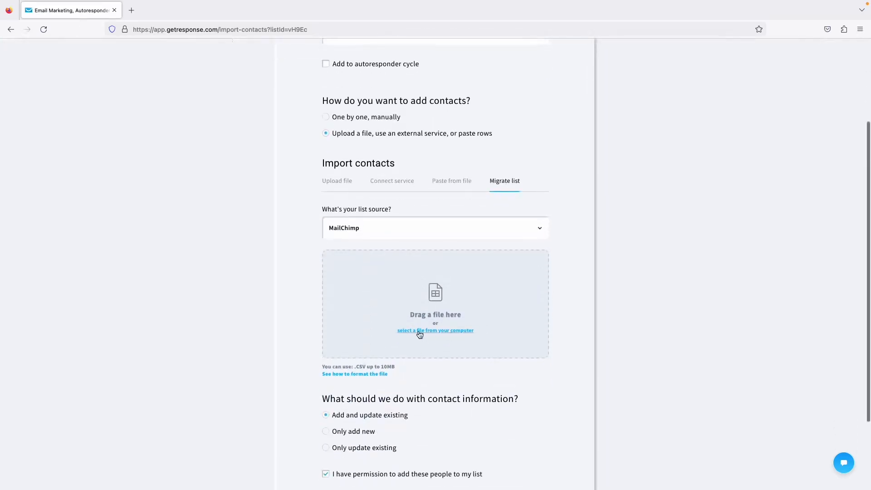
scroll(420, 334, down, 3)
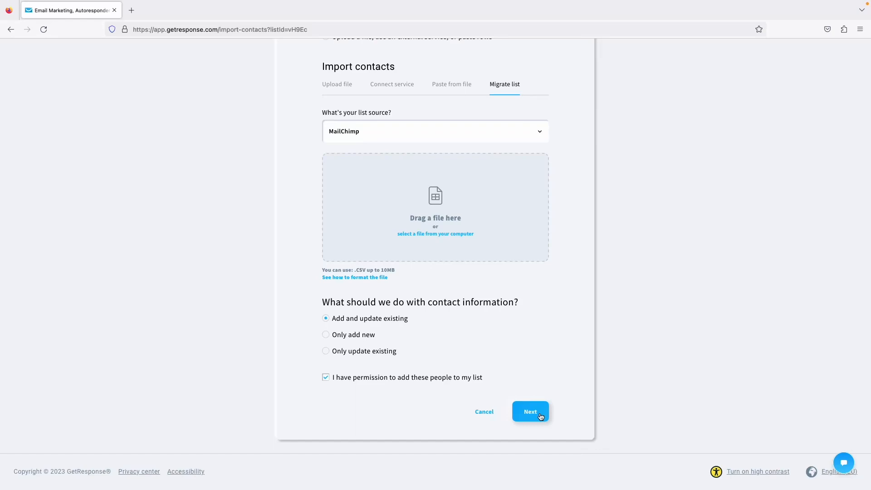
click(540, 416)
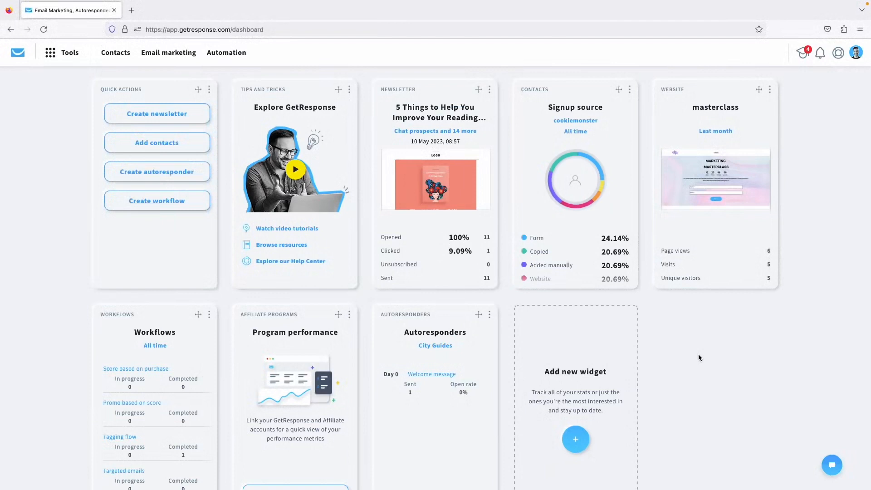
Open Emails and domains from the Tools menu.
click(61, 59)
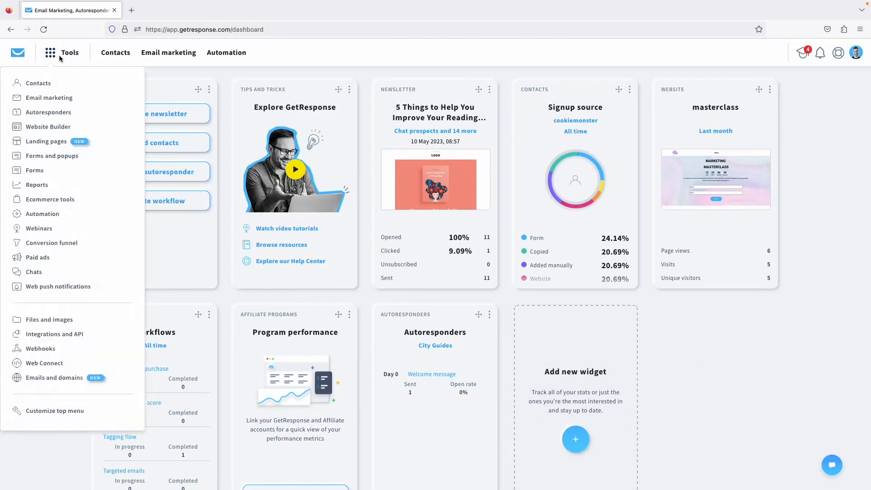
click(63, 384)
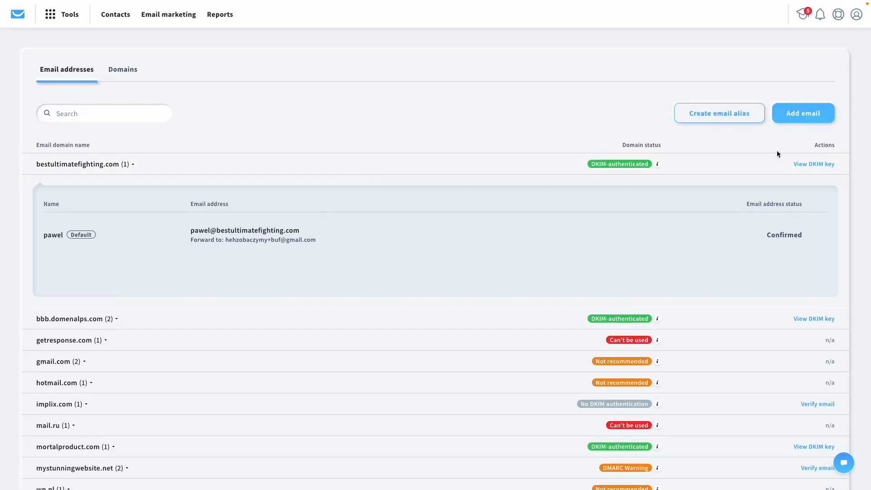
Add a gmail.com sender with the sender's name and e-mail, then dismiss the verification notice.
click(816, 113)
click(363, 228)
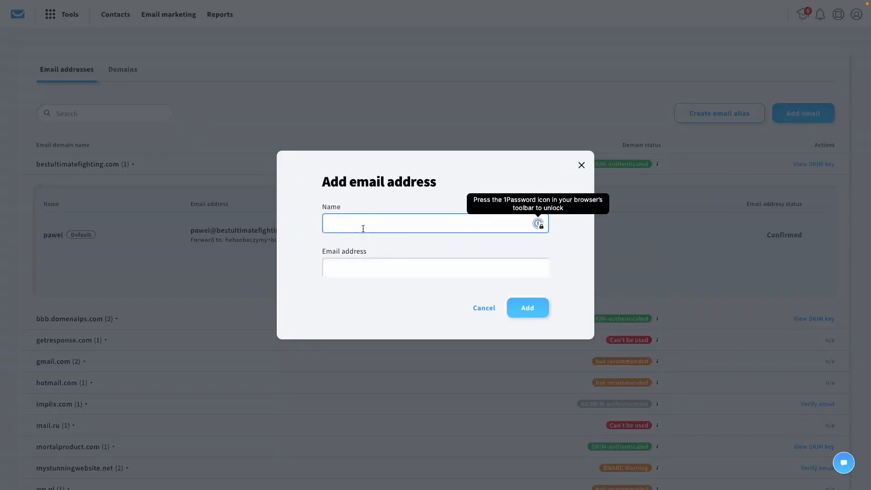
text(Pedro)
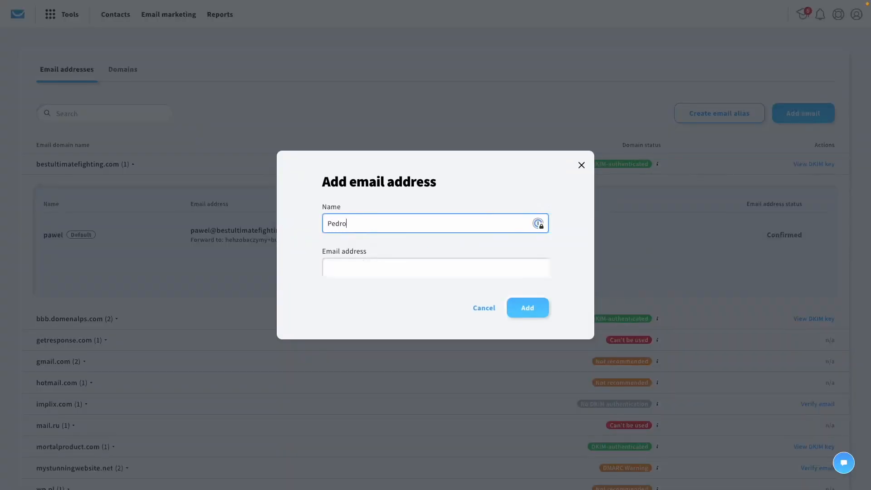
click(346, 268)
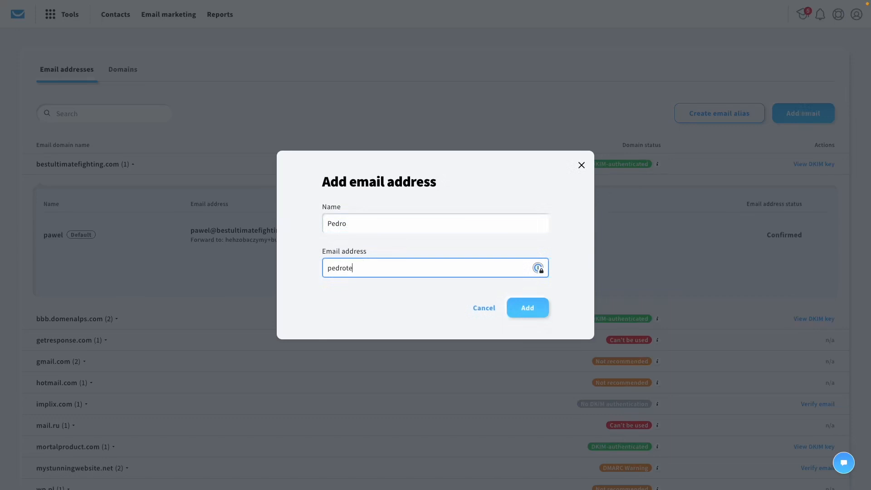
click(523, 311)
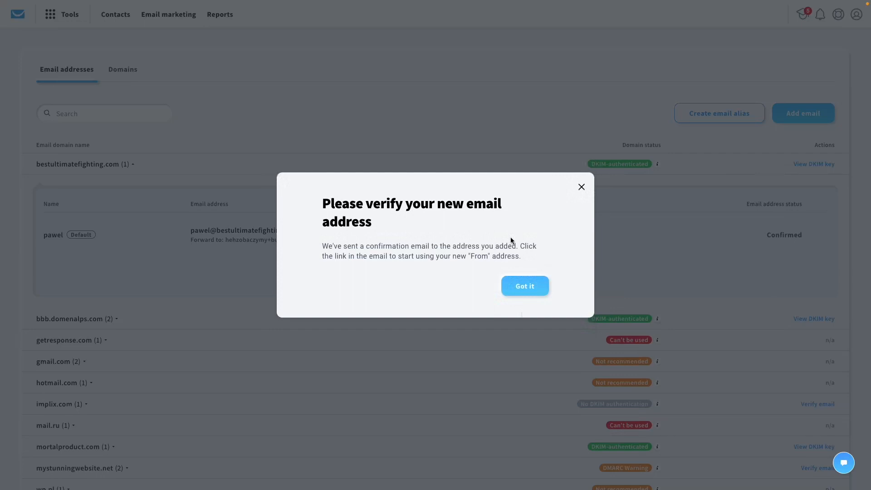
click(581, 188)
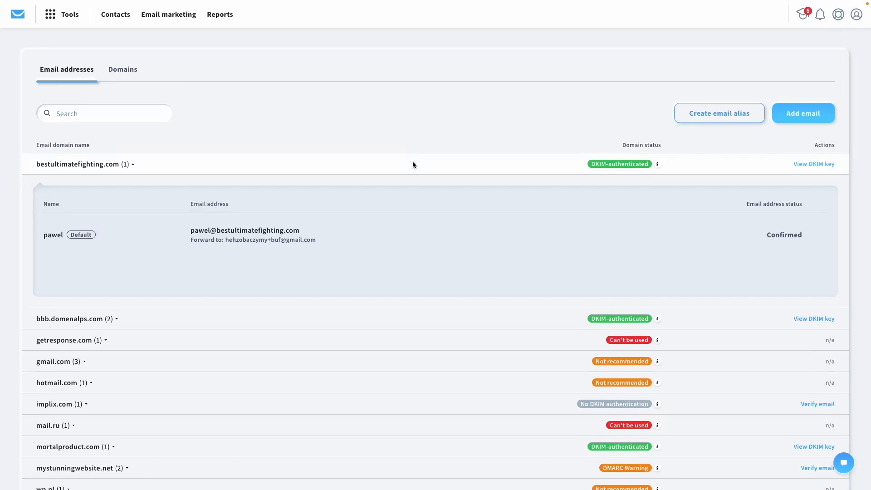
Expand the bbb.domenalps.com addresses and start a new alias on bbb.domenalps.com.
scroll(405, 180, down, 3)
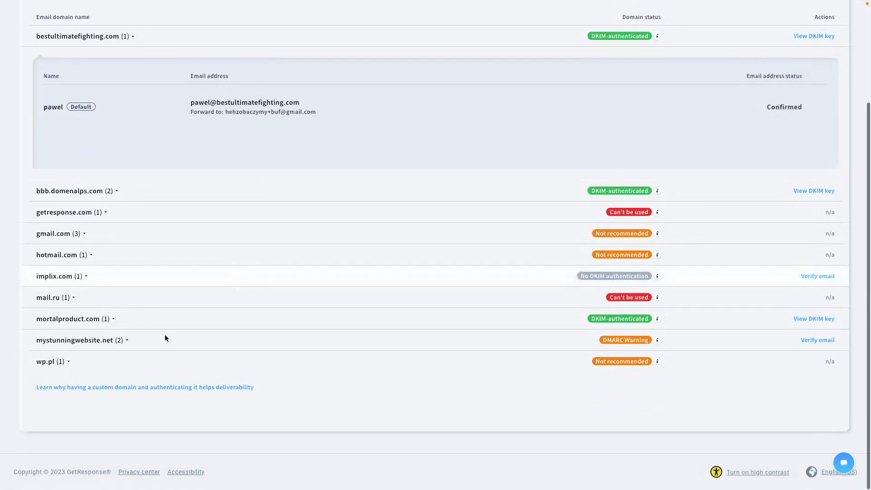
scroll(163, 336, up, 1)
click(107, 213)
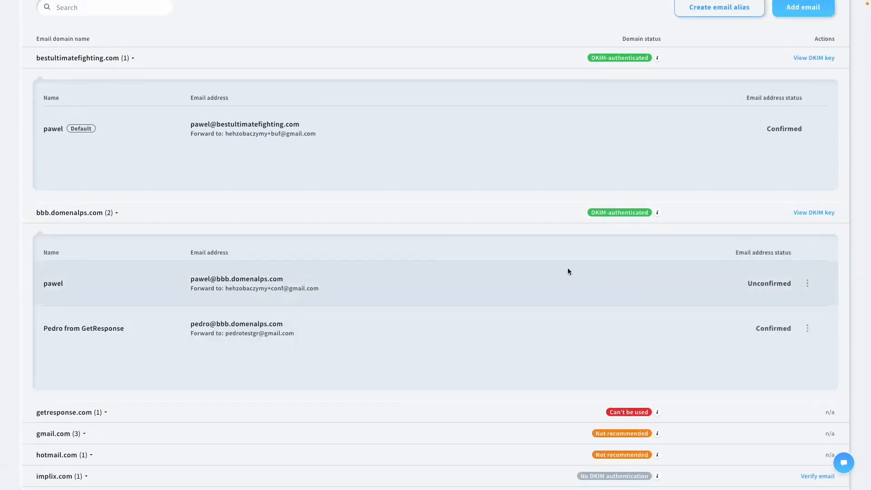
scroll(568, 271, up, 1)
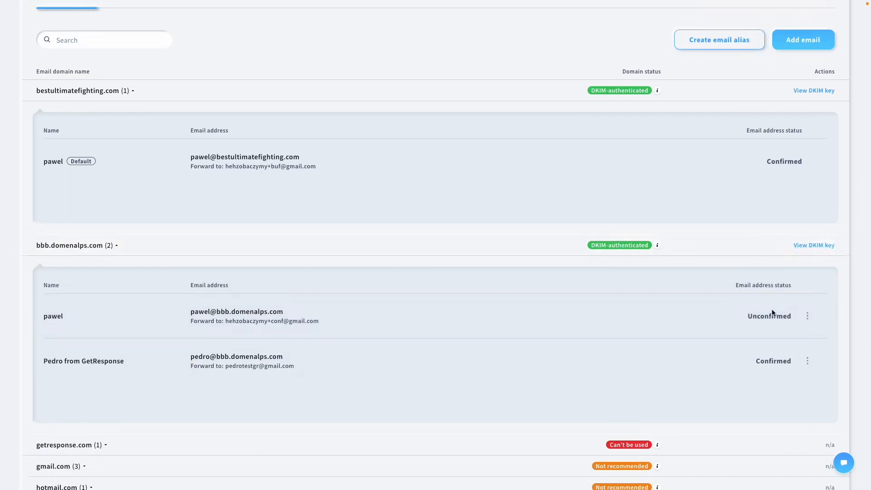
scroll(772, 309, down, 1)
scroll(772, 309, up, 2)
click(722, 94)
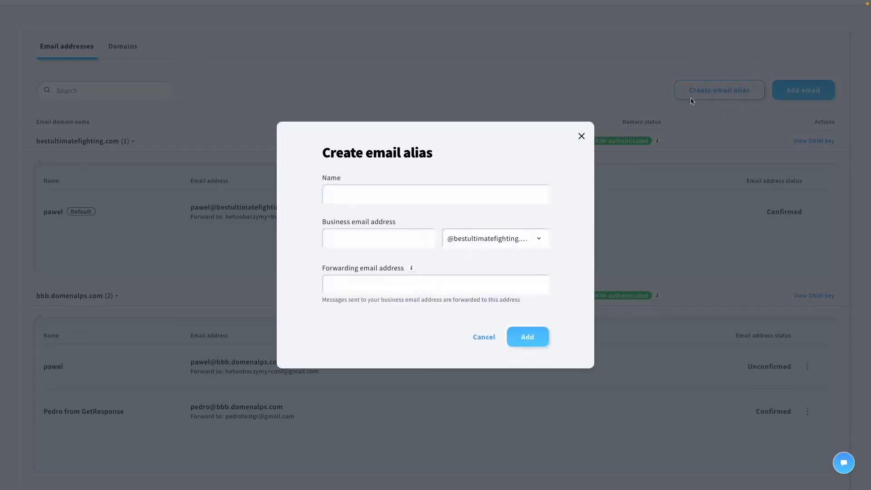
click(539, 239)
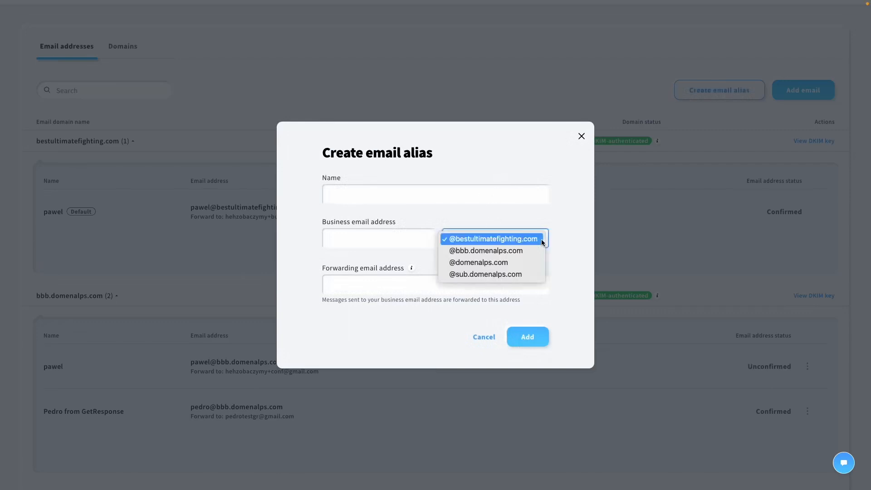
click(502, 250)
Enter the alias's name and a lowercase '.marketing' business address.
click(431, 202)
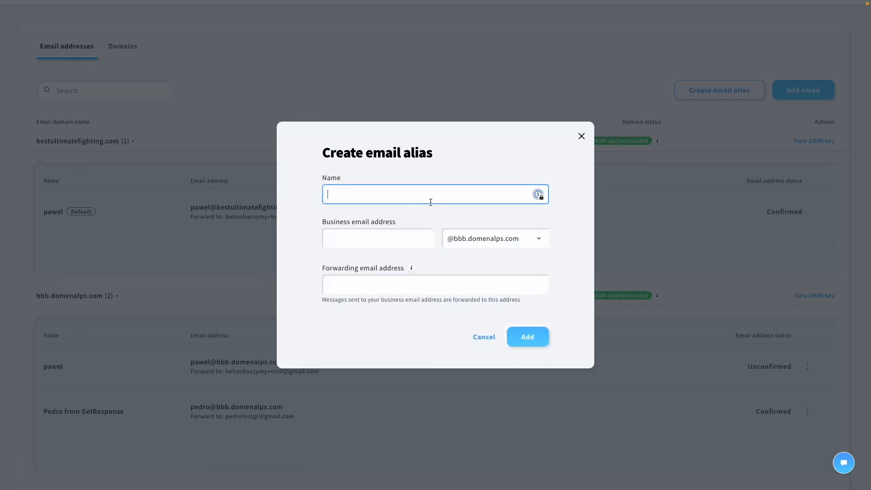
text(Pedro)
click(397, 245)
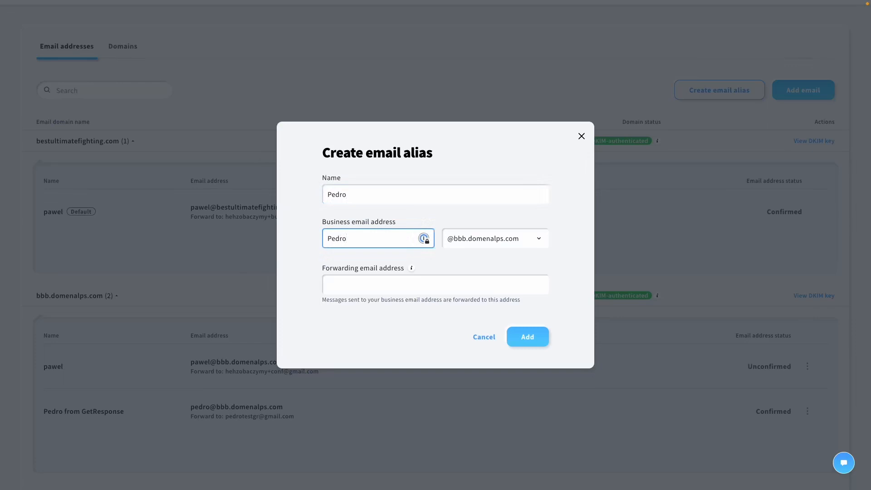
click(328, 240)
key(Delete)
text(p)
key(Tab)
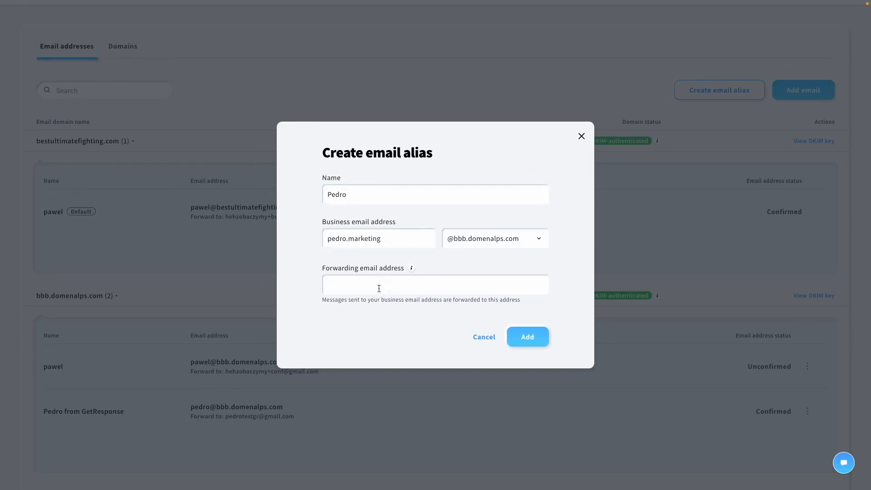
Set the gmail forwarding address and save the new alias.
click(384, 293)
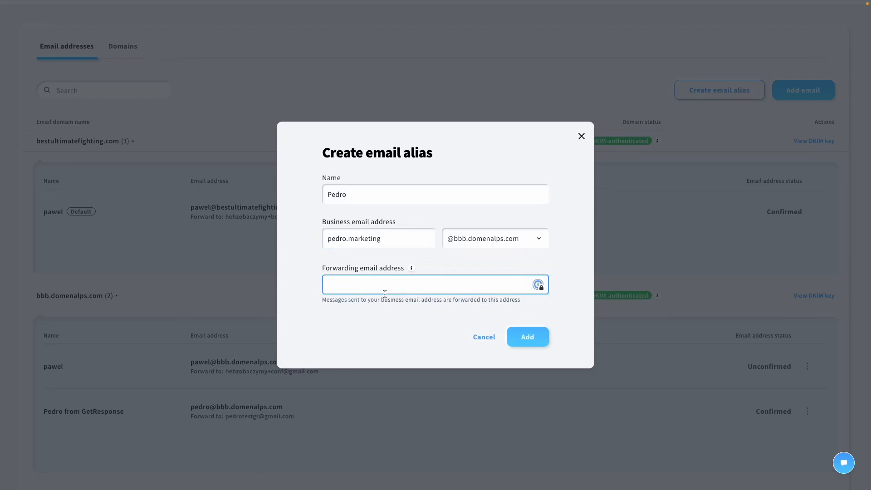
click(526, 338)
drag(405, 285, 326, 285)
click(387, 325)
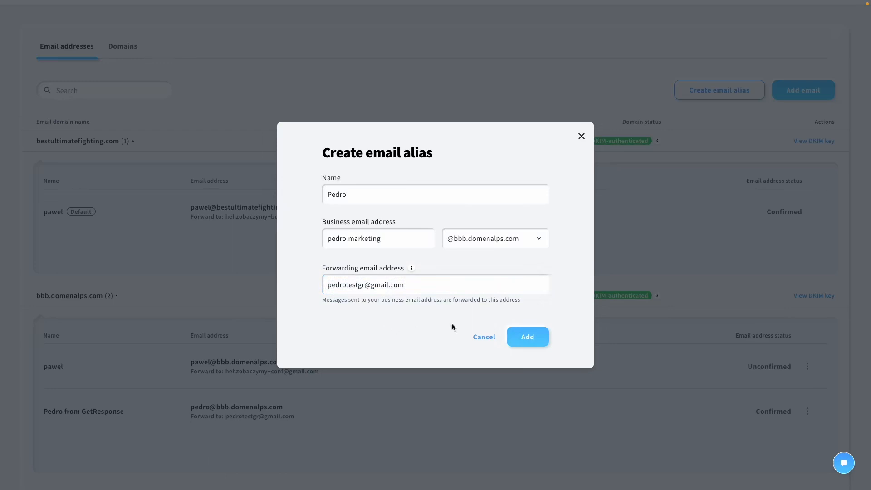
click(523, 335)
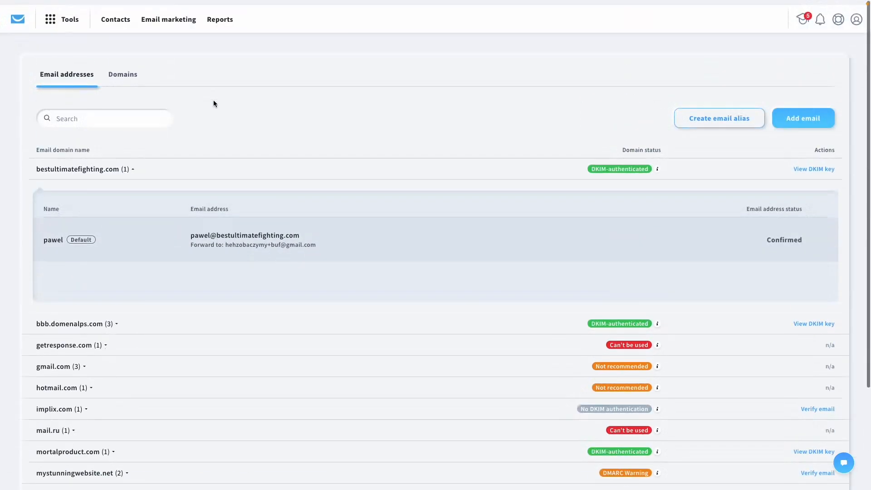
Review the bbb.domenalps.com addresses, including the new alias, then go to Domains.
click(116, 320)
scroll(236, 251, down, 2)
scroll(236, 251, down, 1)
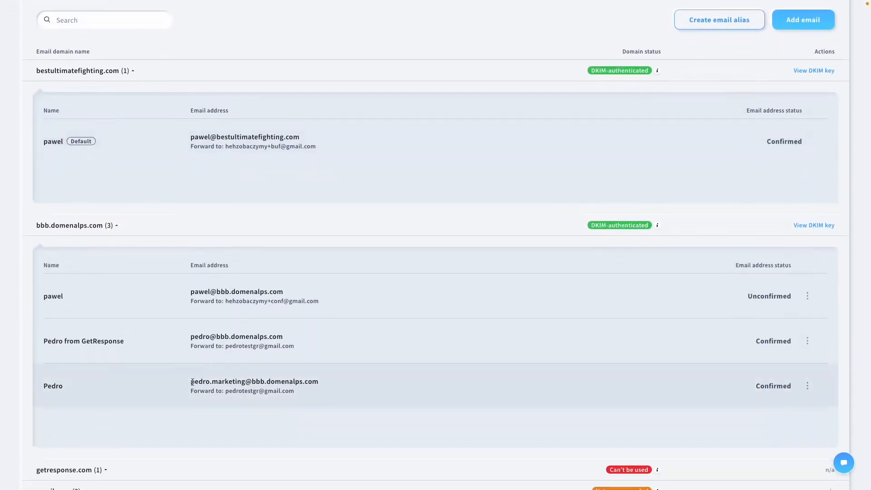
drag(191, 381, 243, 381)
click(262, 383)
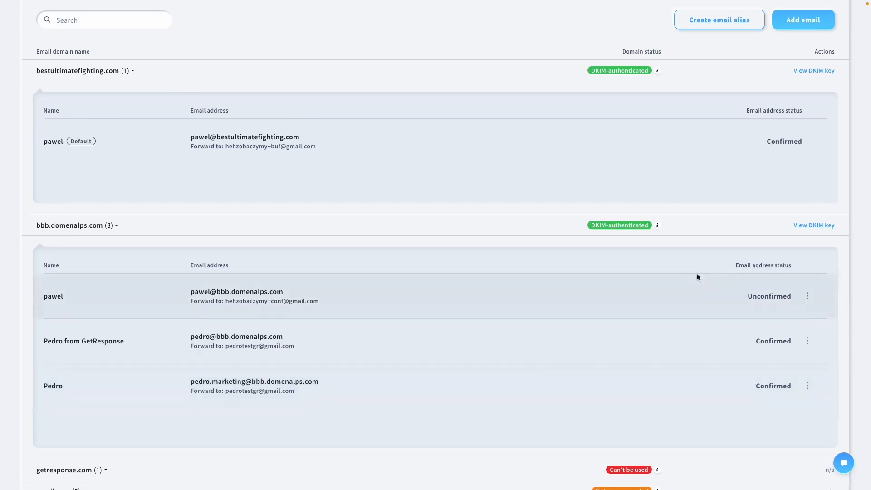
mouse_move(657, 227)
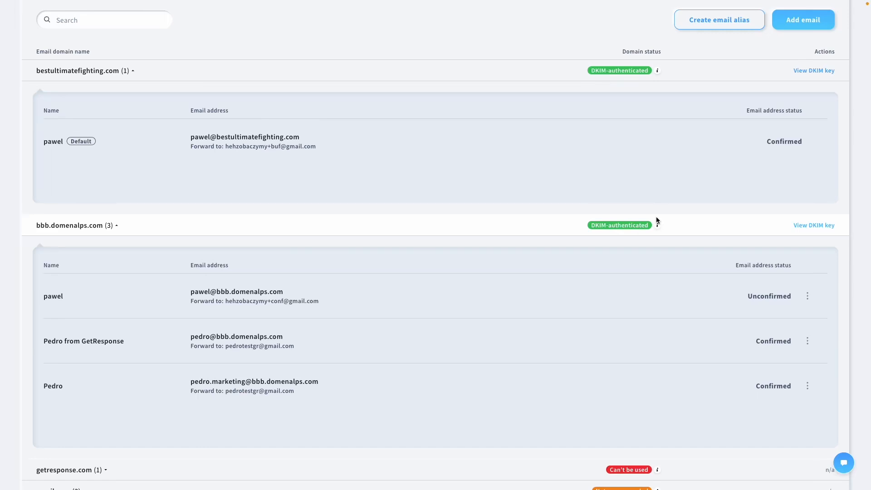
scroll(656, 220, up, 3)
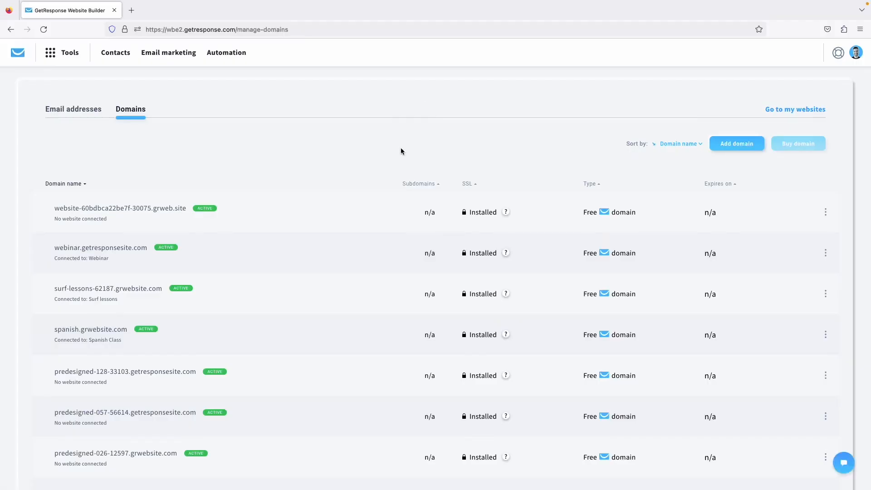
Add mytest123.com as an own domain and acknowledge its DNS records instructions.
scroll(401, 148, down, 5)
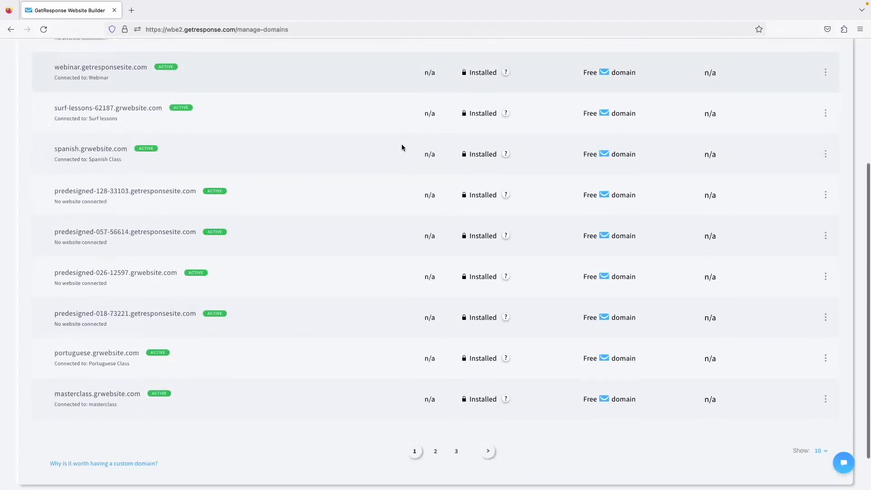
scroll(402, 148, up, 5)
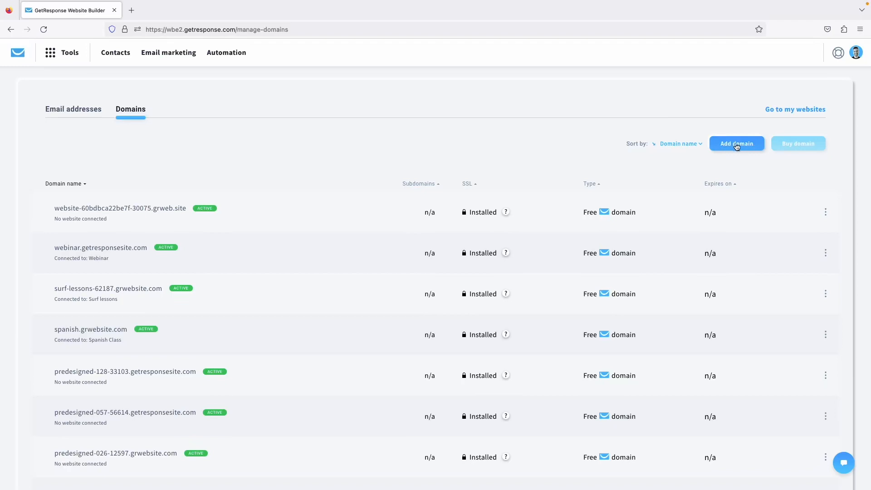
mouse_move(790, 146)
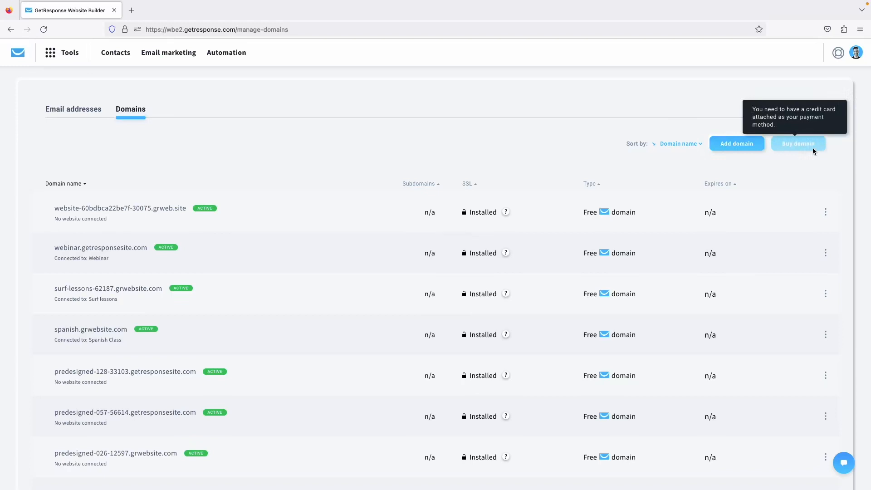
click(741, 147)
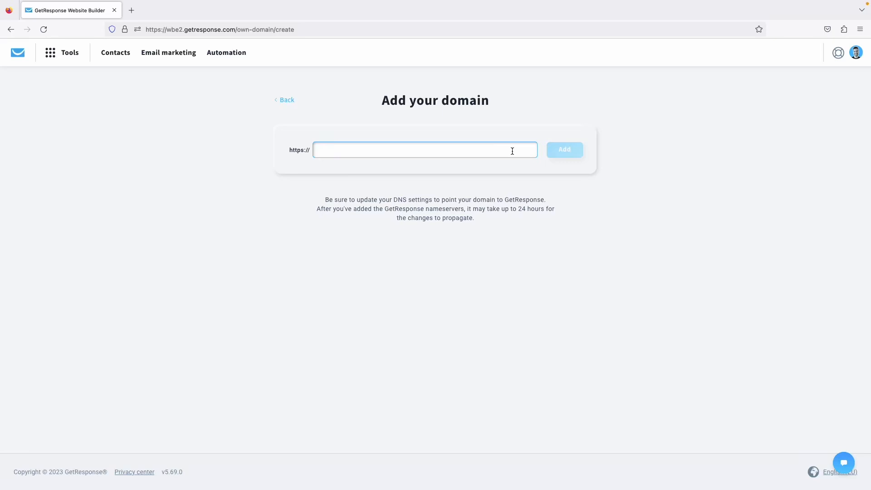
text(mytest123.com)
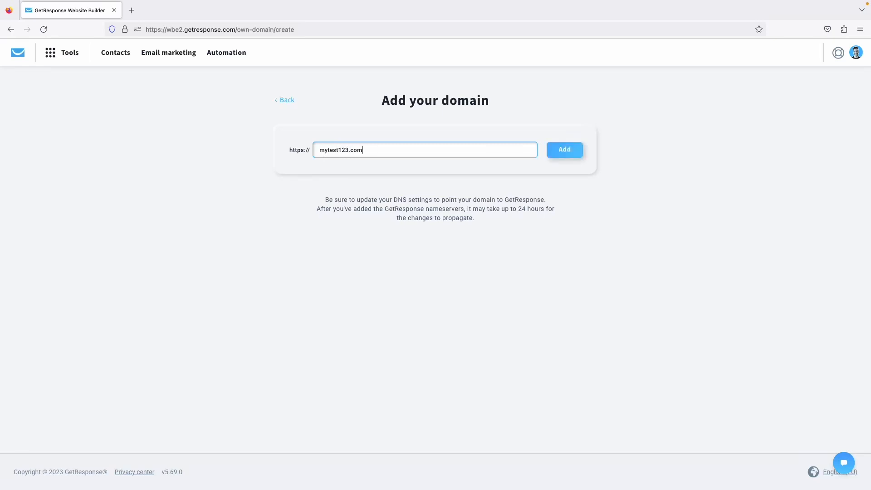
click(564, 151)
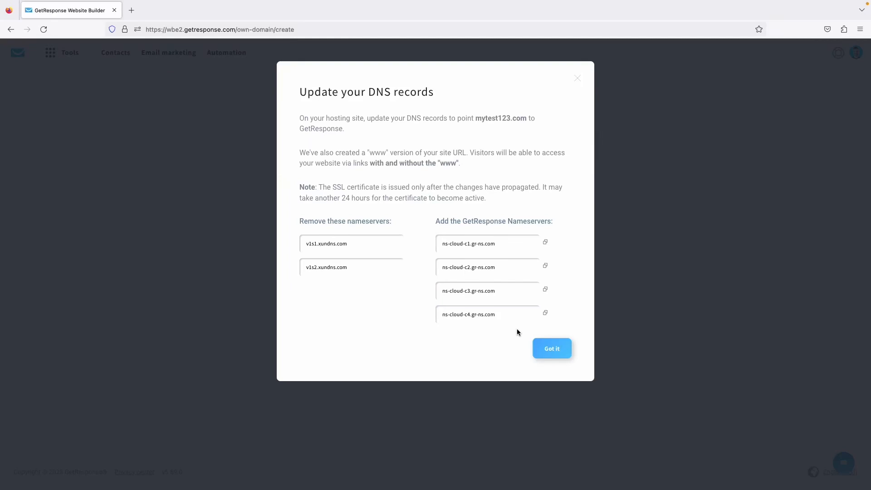
click(550, 358)
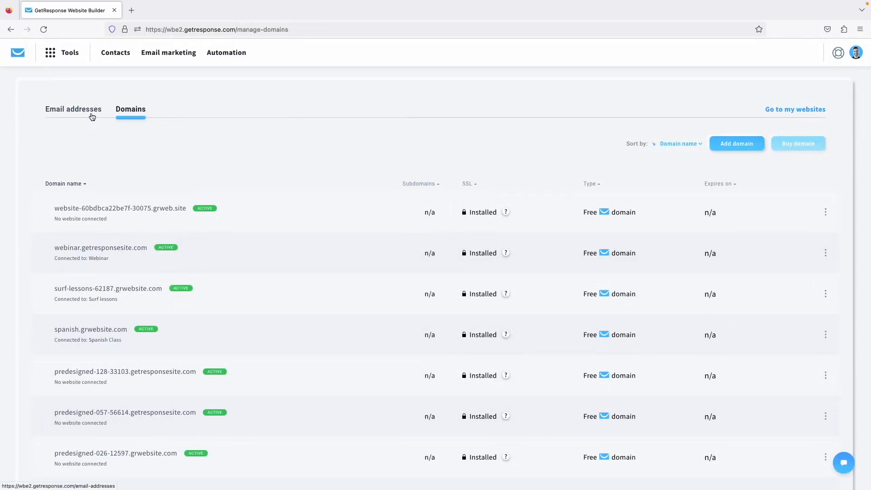
Return to Email addresses, then open Reports to see overall email statistics.
click(92, 117)
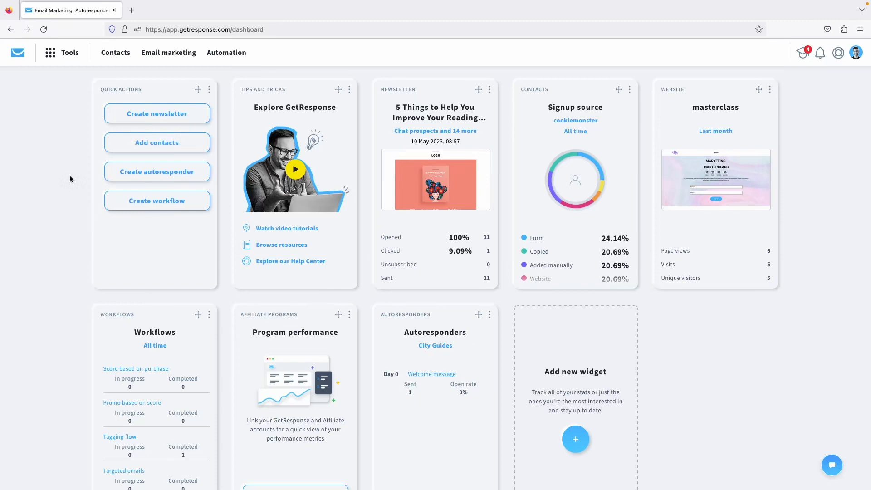
click(65, 53)
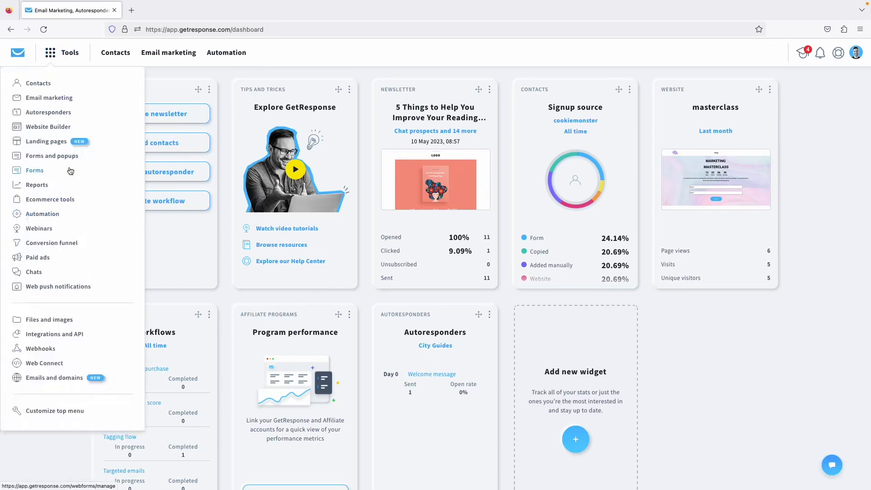
click(44, 185)
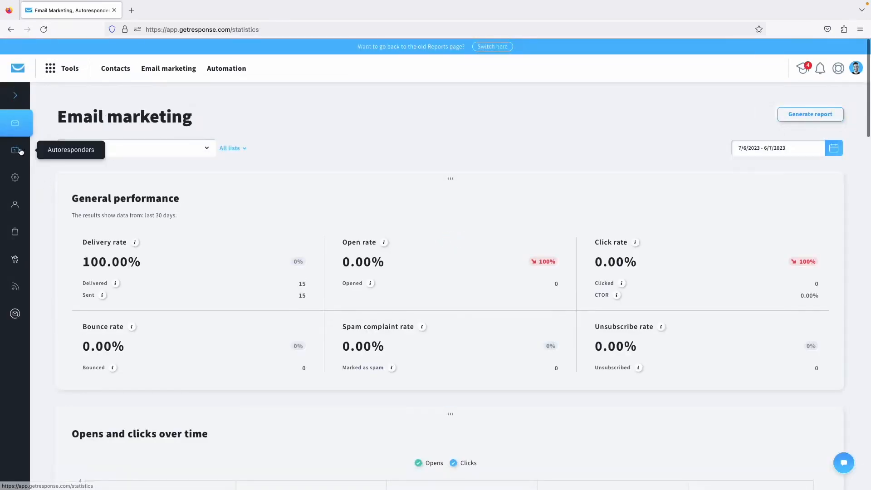
Filter the Autoresponders report to City Guides only: 1 sent, 1 delivered, 0.00% opens.
click(18, 152)
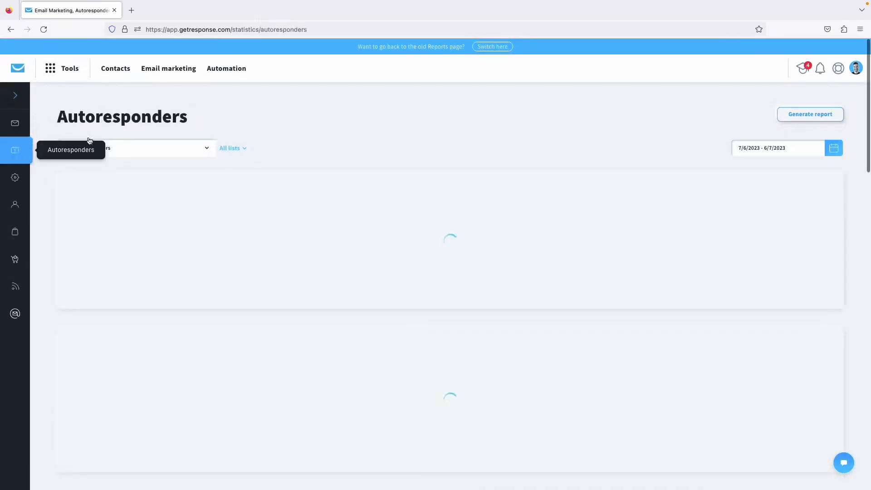
scroll(319, 132, down, 6)
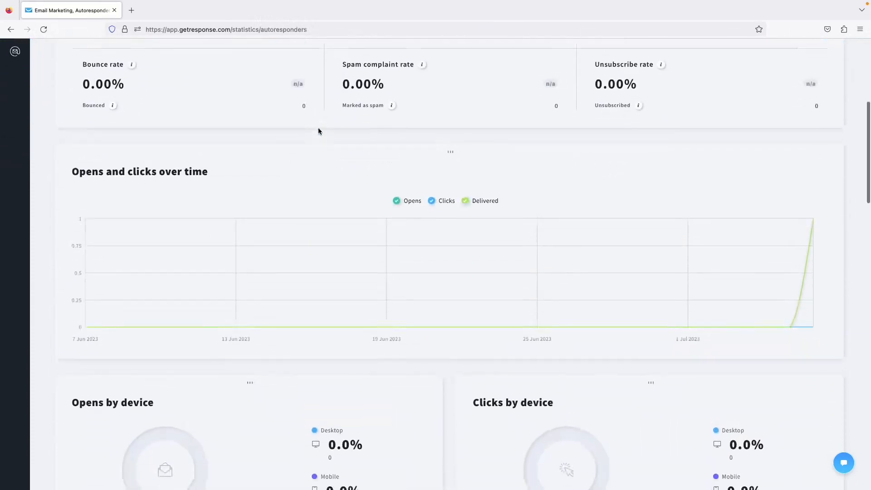
scroll(319, 132, up, 6)
click(228, 148)
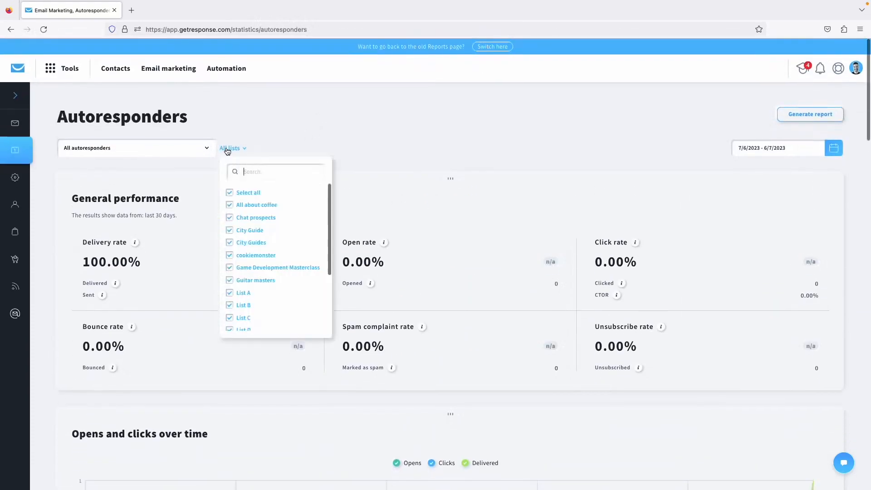
click(227, 193)
click(252, 243)
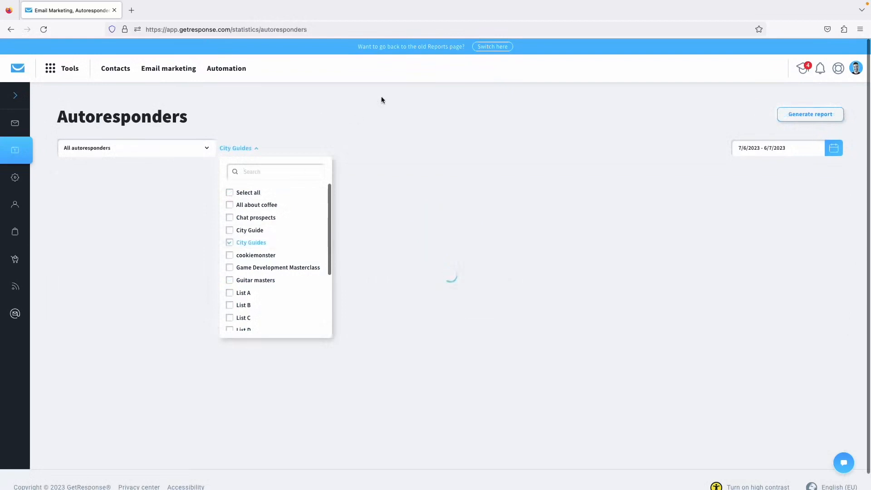
click(381, 100)
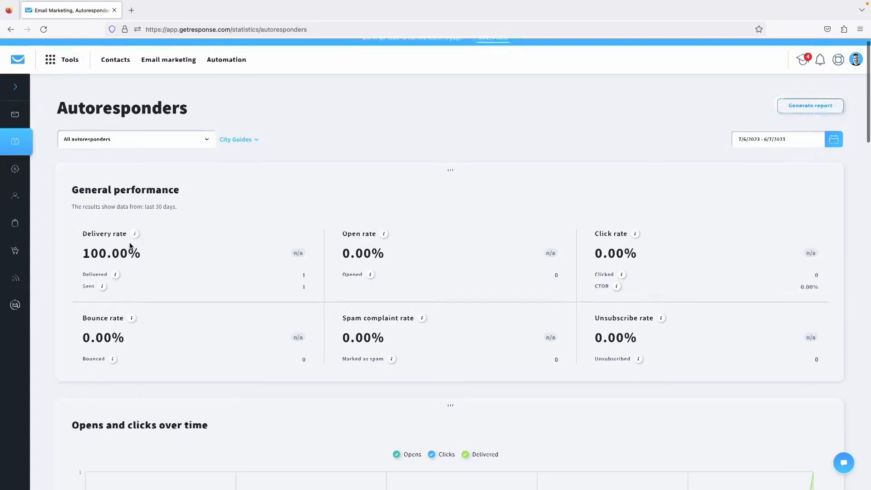
scroll(130, 246, down, 10)
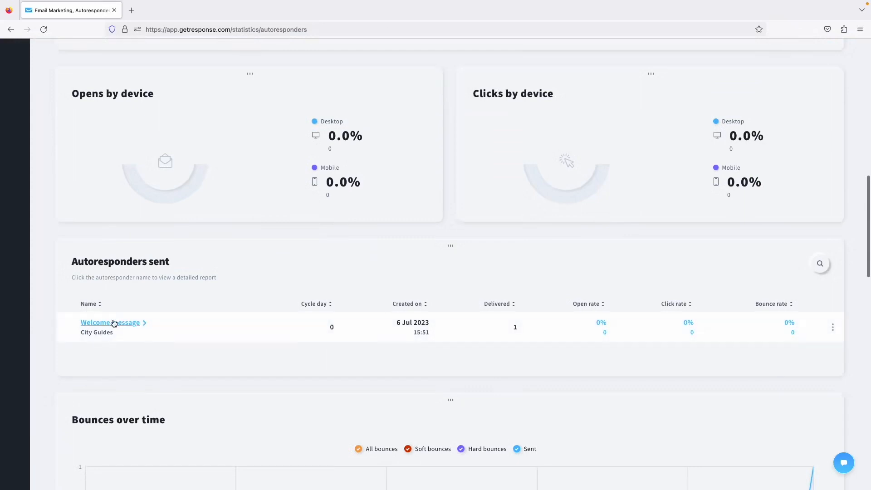
Open the Welcome message report and browse its recipients and opens-and-clicks statistics.
click(129, 323)
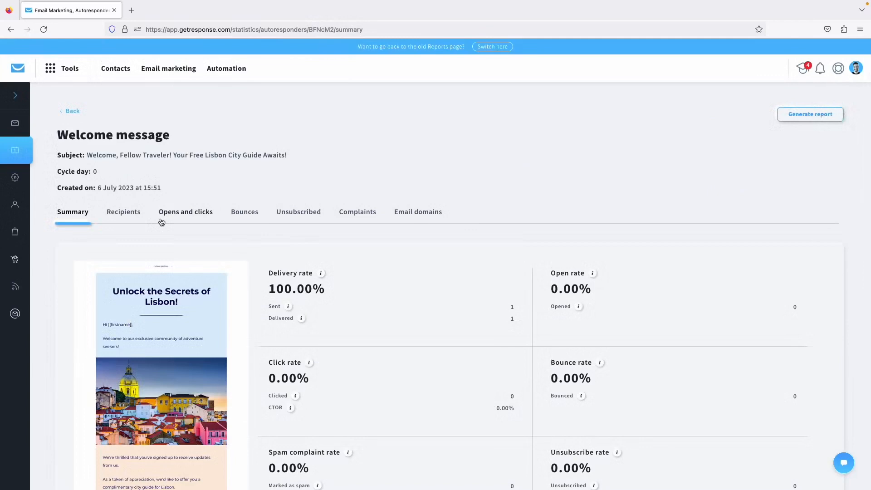
scroll(161, 222, down, 5)
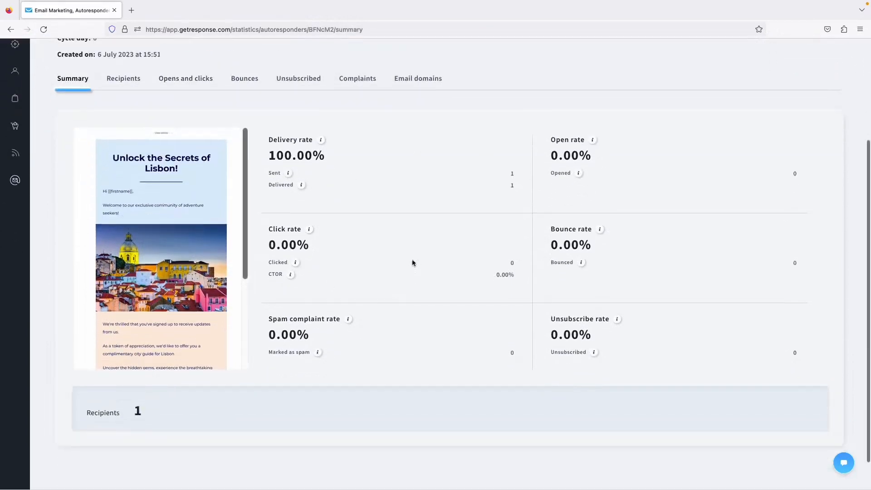
scroll(378, 301, up, 5)
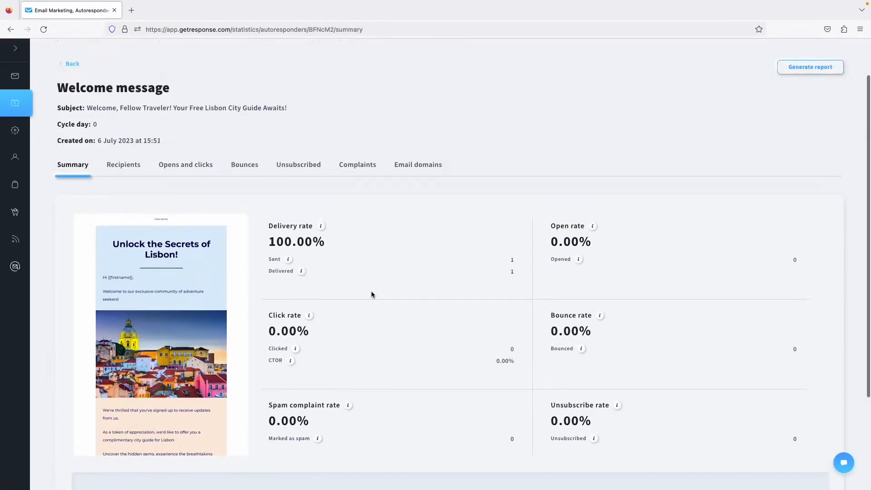
click(120, 171)
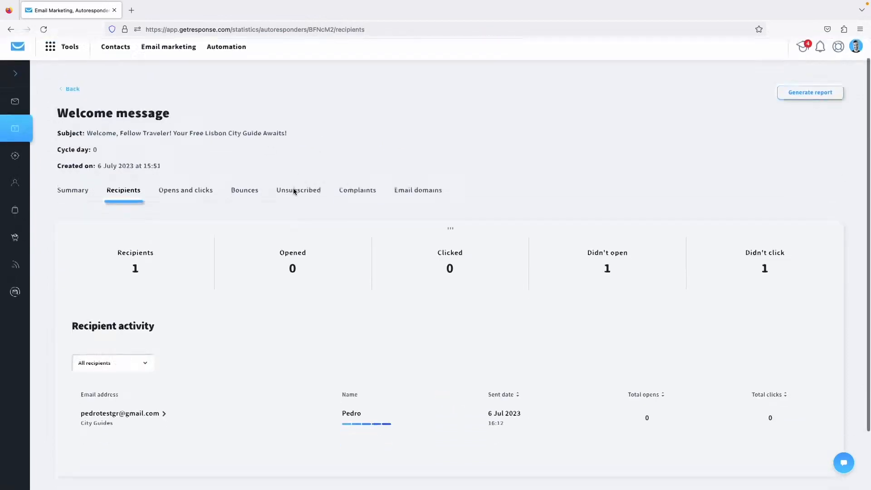
scroll(162, 352, down, 3)
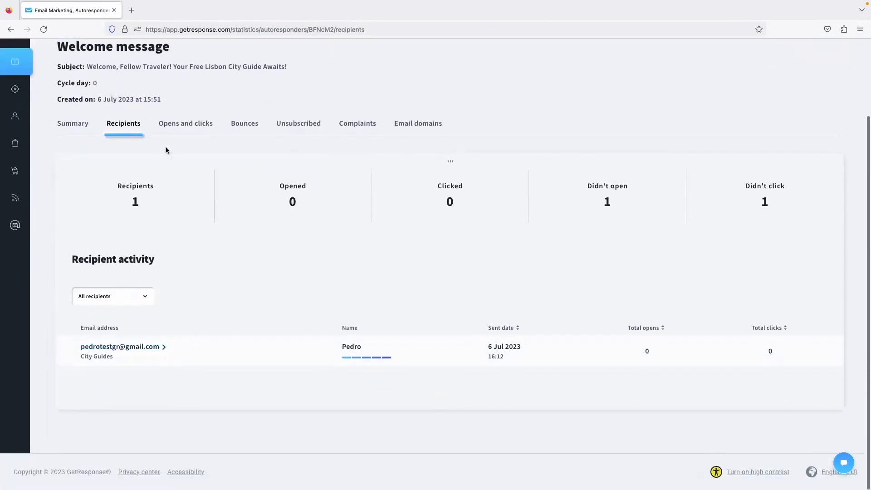
click(173, 126)
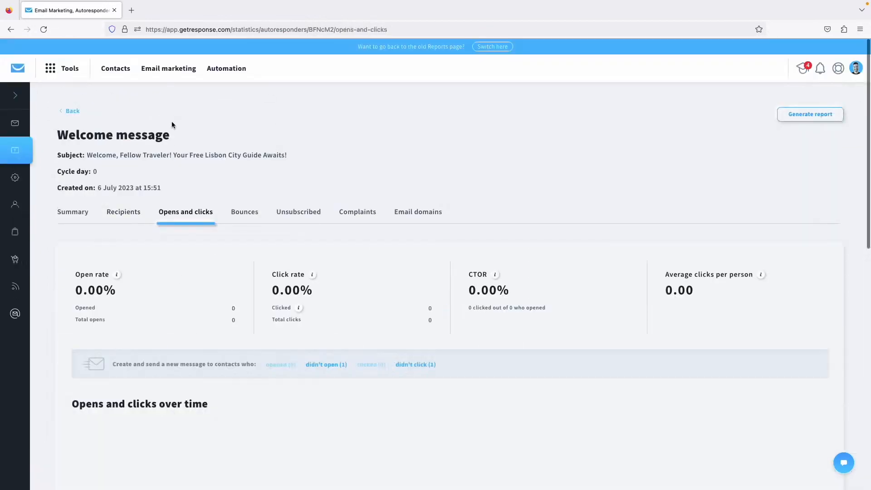
scroll(272, 272, down, 2)
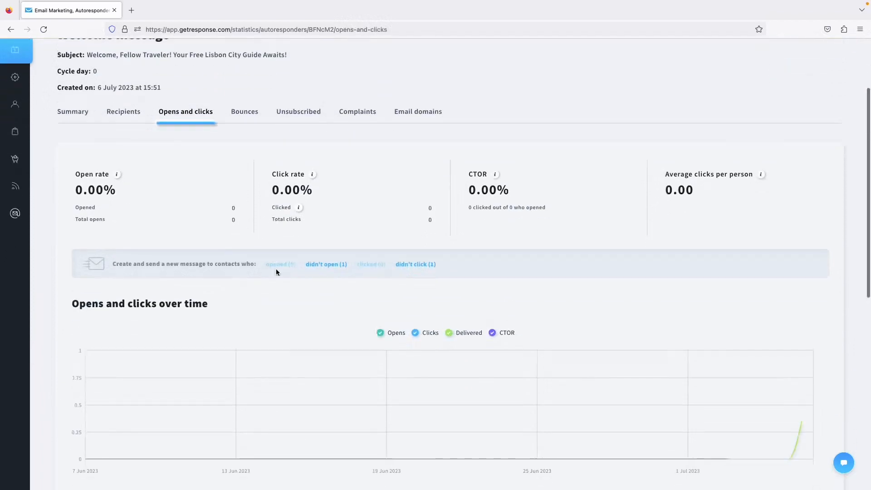
Start a message for the one contact who didn't open, cancel it, and return to Summary.
click(327, 264)
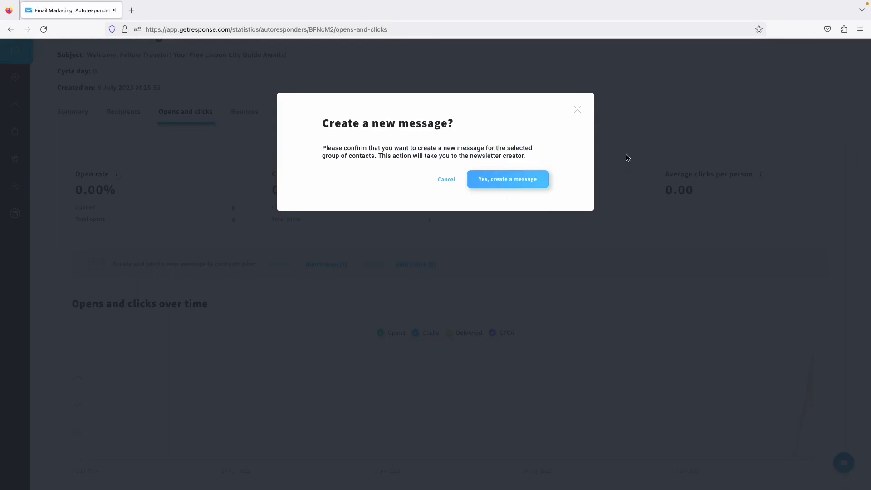
click(446, 179)
scroll(248, 172, up, 3)
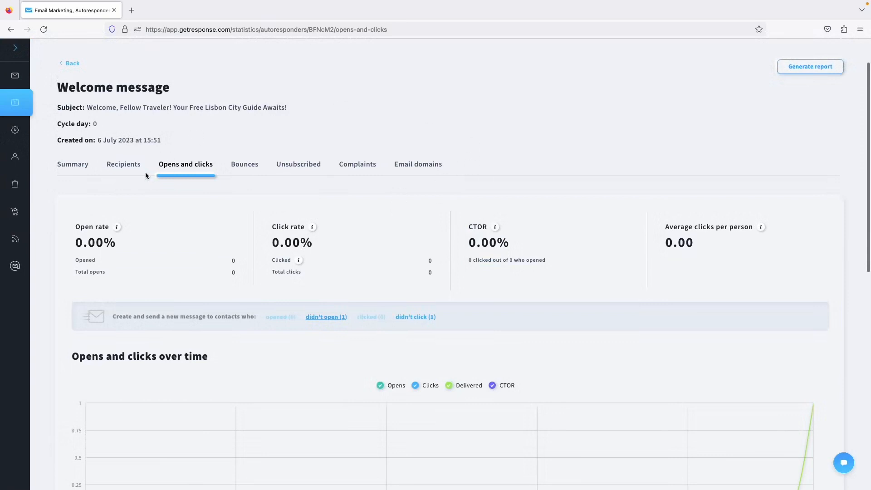
click(75, 169)
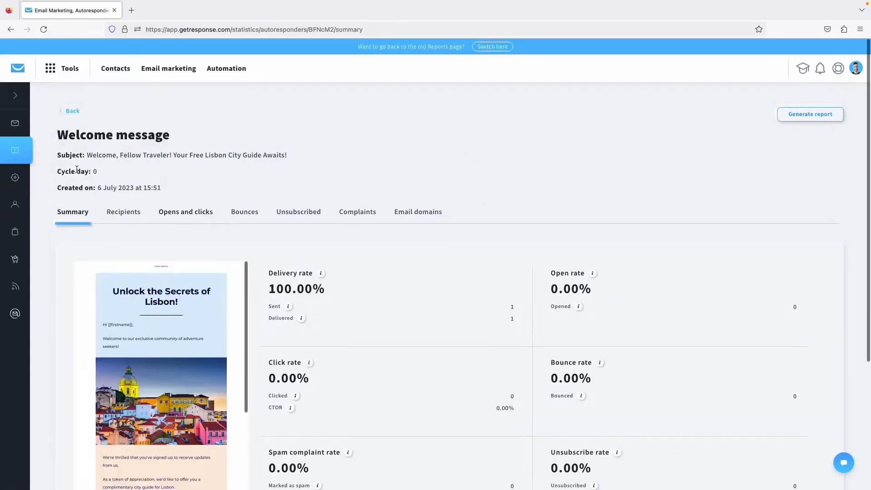
scroll(291, 191, down, 3)
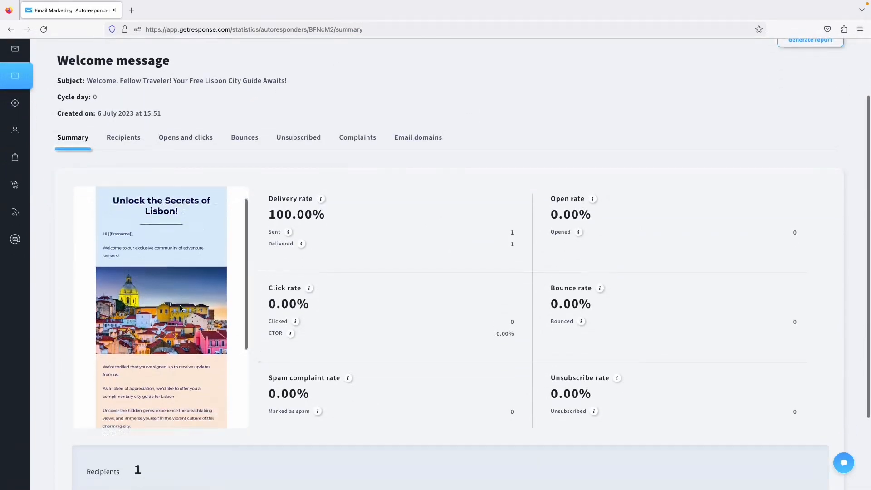
scroll(180, 305, down, 2)
Inspect the Welcome message's click map, then return to its four social links with 0 clicks.
click(189, 141)
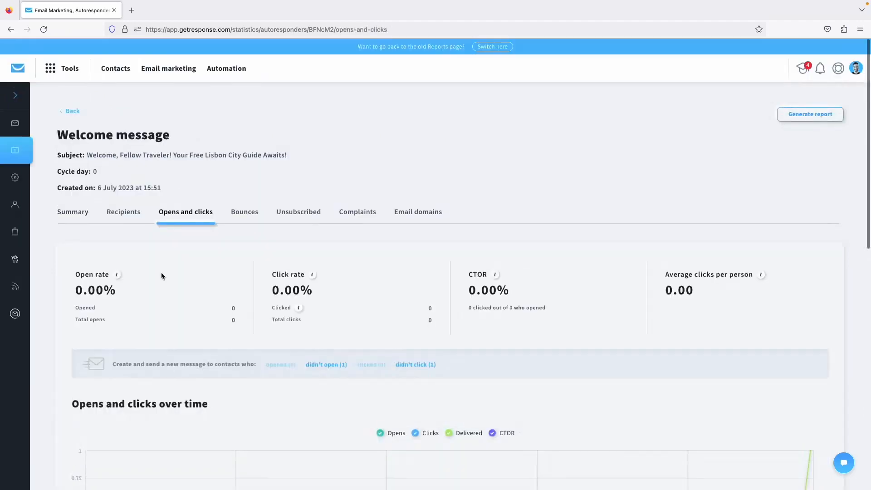
scroll(162, 272, down, 8)
scroll(163, 275, down, 10)
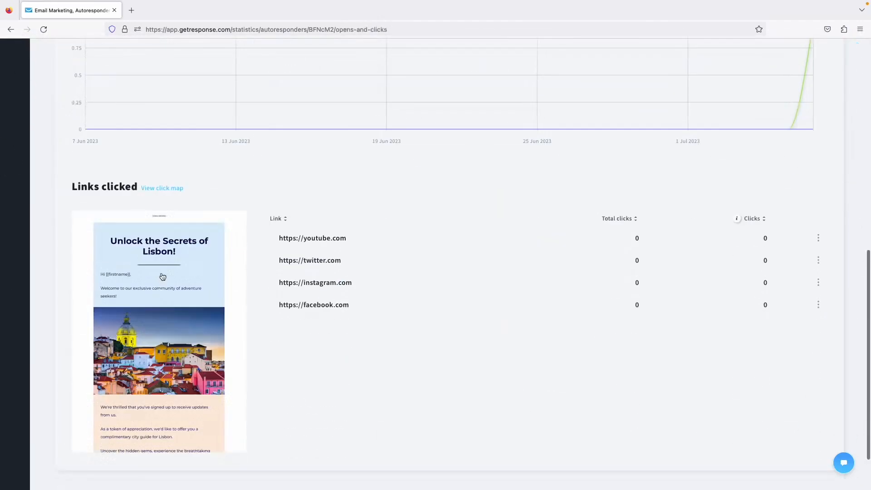
mouse_move(157, 286)
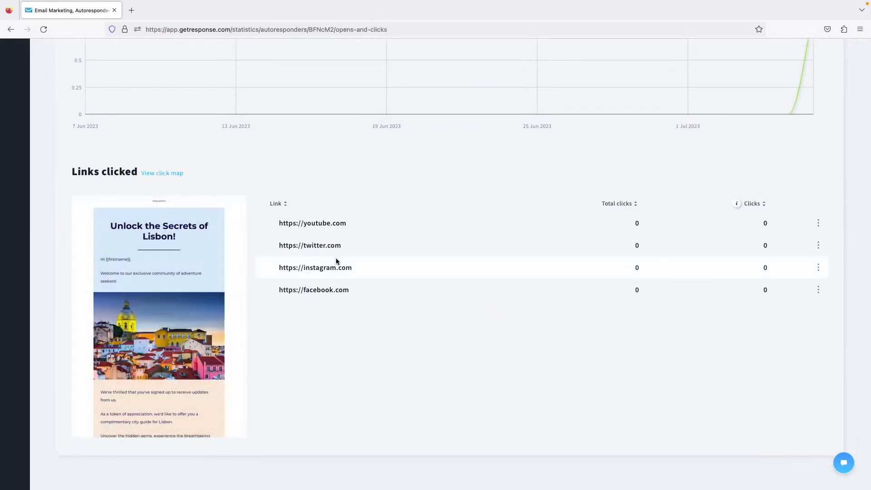
scroll(249, 295, down, 1)
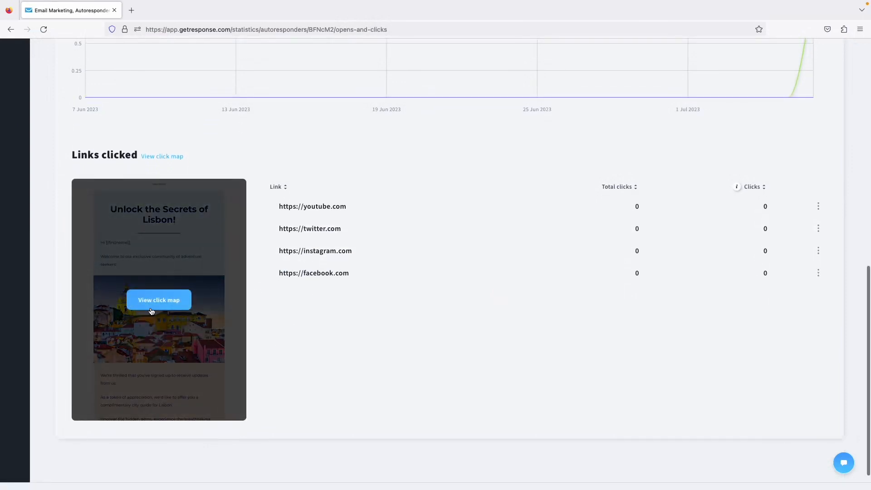
click(151, 308)
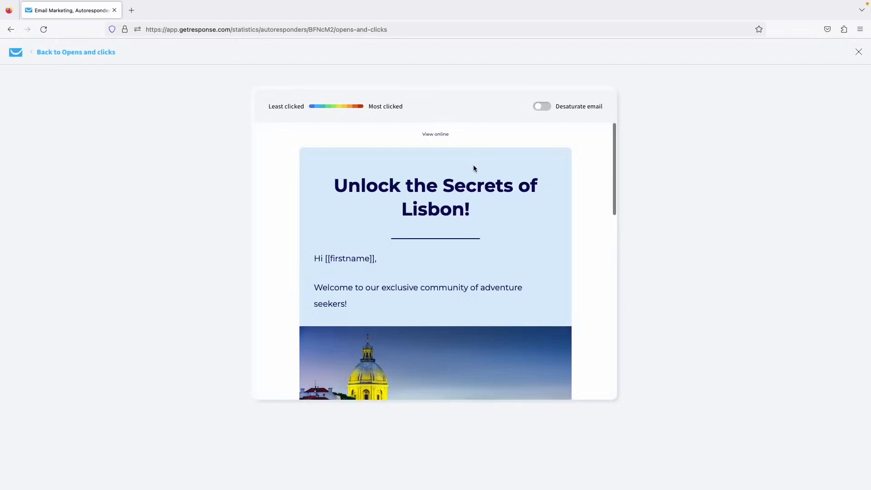
scroll(449, 226, down, 15)
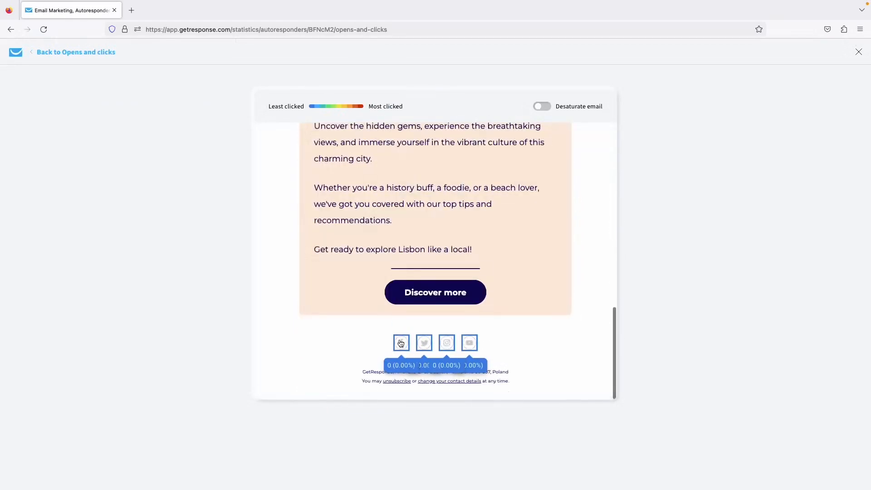
scroll(447, 324, up, 1)
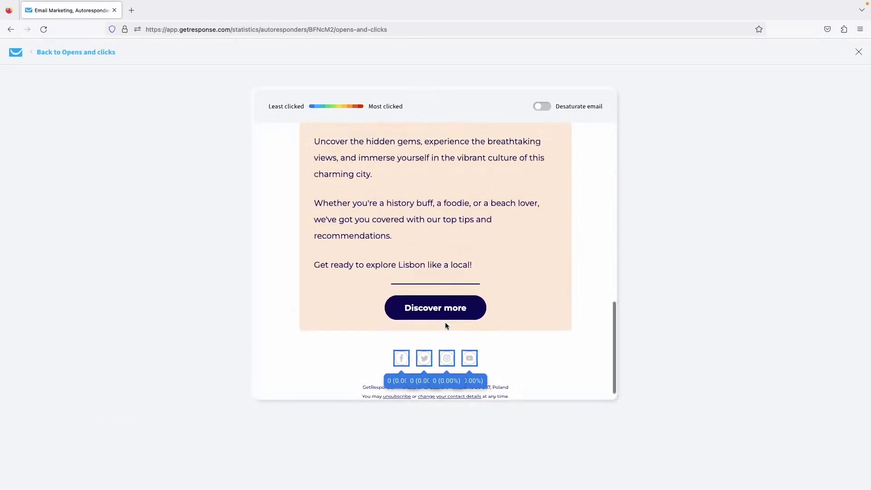
scroll(425, 338, down, 1)
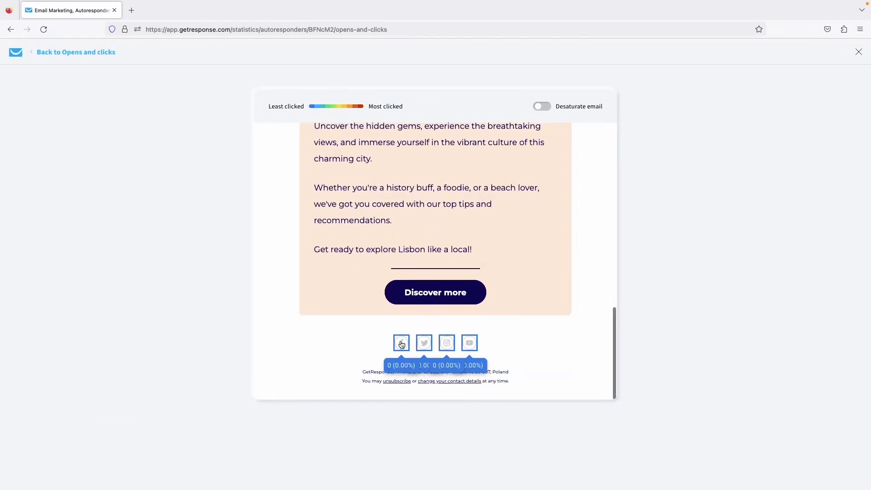
scroll(512, 274, up, 4)
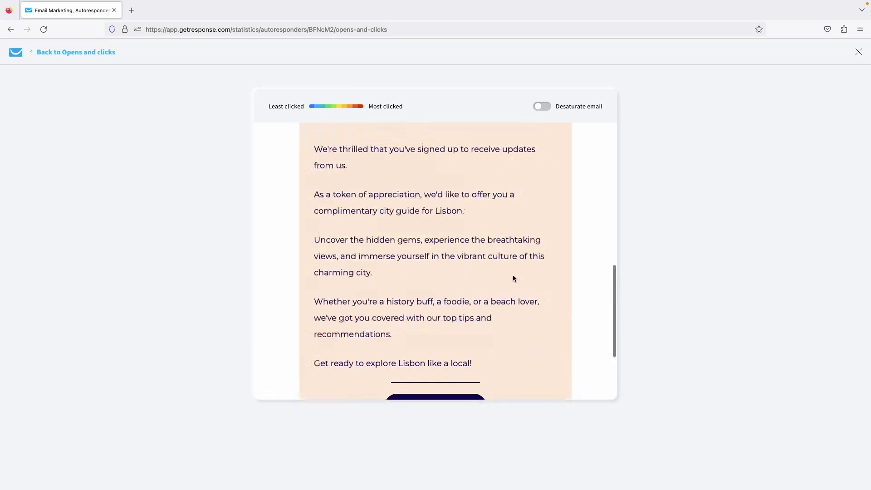
click(86, 53)
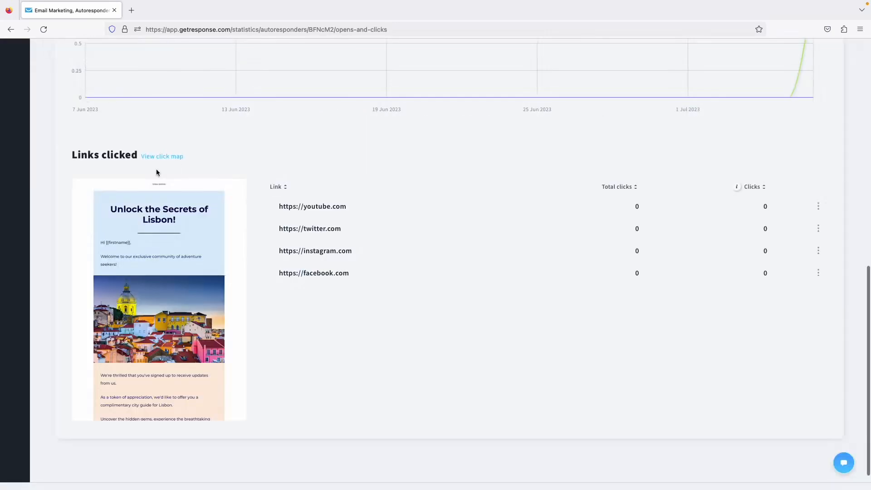
Open the report for the newsletter '5 Things to Help Improve Your Guitar Skills' from Email marketing.
click(57, 69)
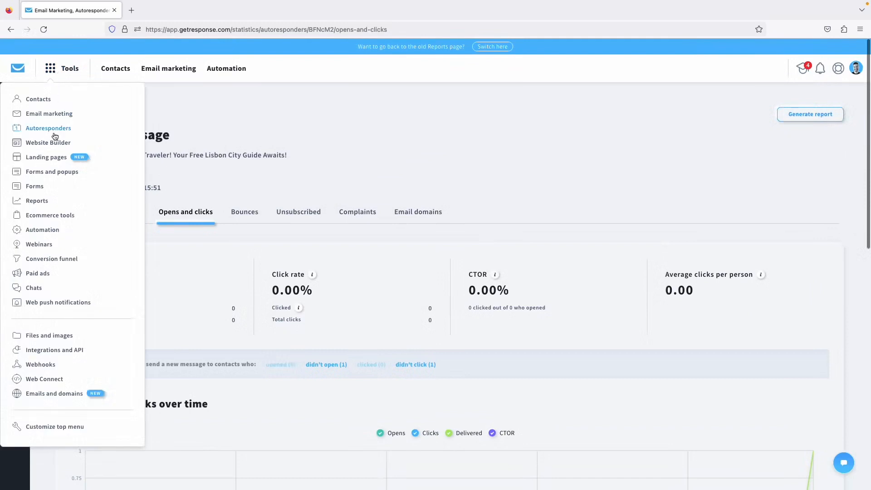
click(50, 113)
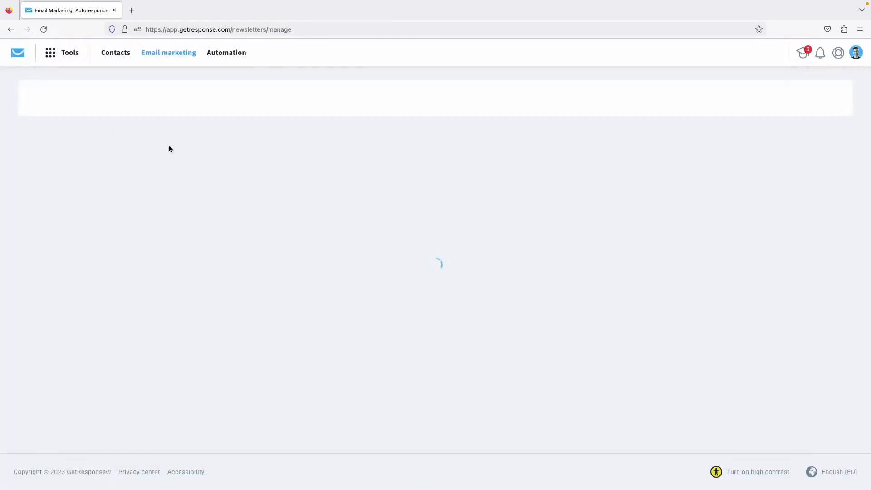
scroll(181, 260, down, 3)
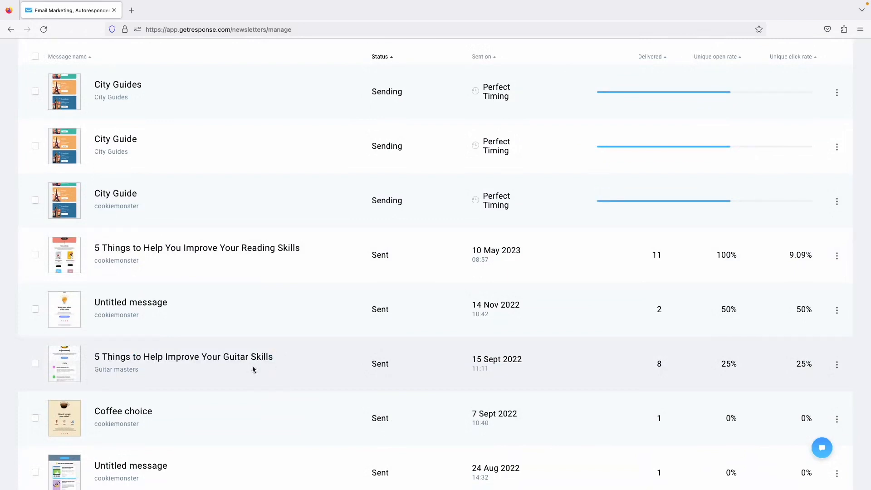
click(234, 358)
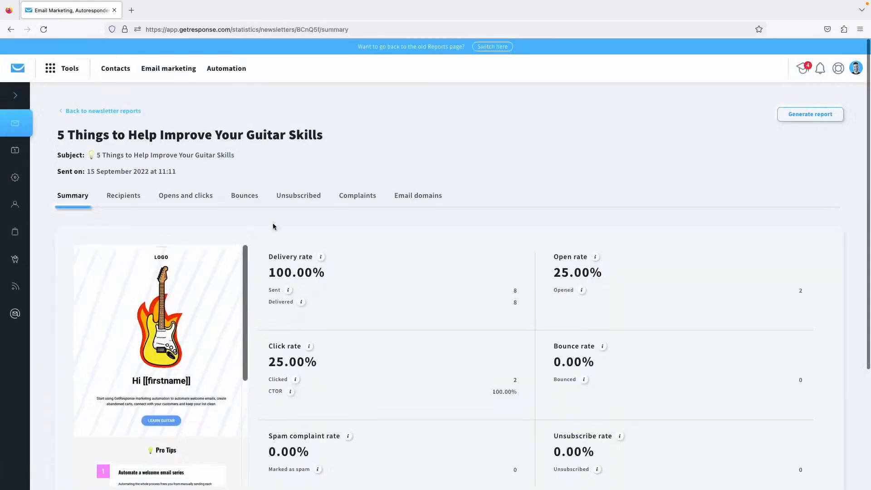
View the guitar newsletter's click map, where LEARN GUITAR holds all 2 clicks.
click(179, 195)
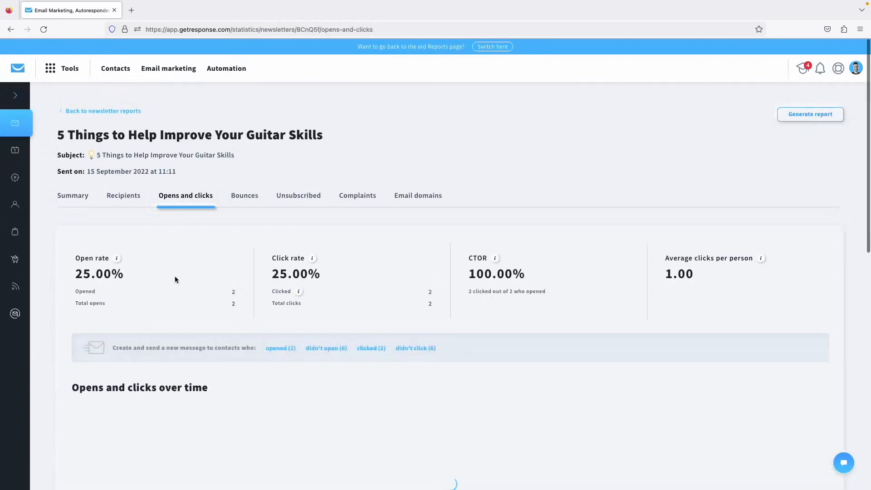
scroll(175, 276, down, 10)
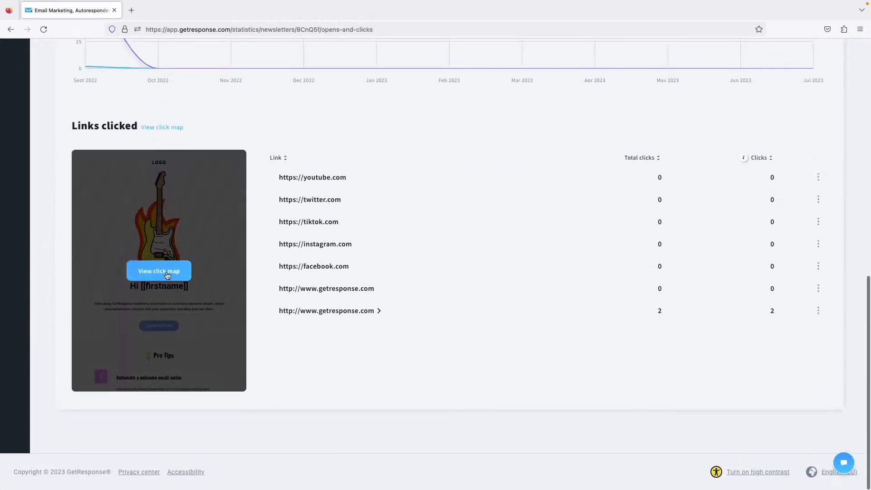
click(167, 274)
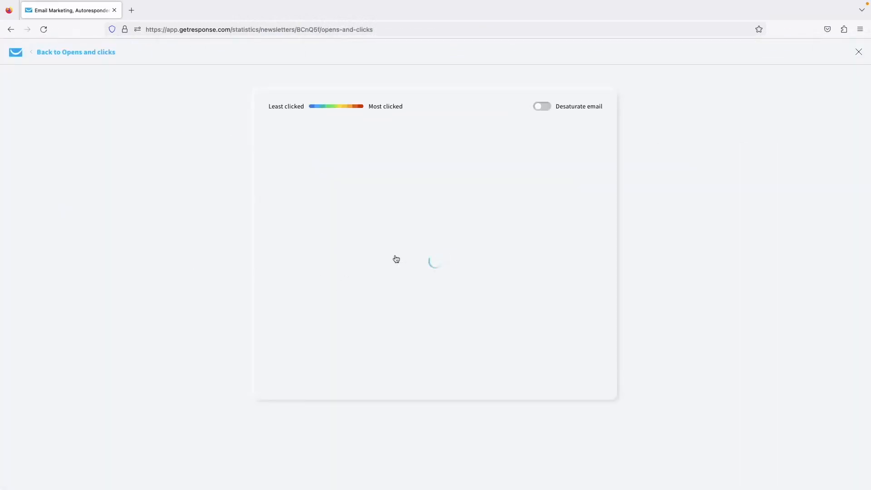
scroll(422, 290, down, 5)
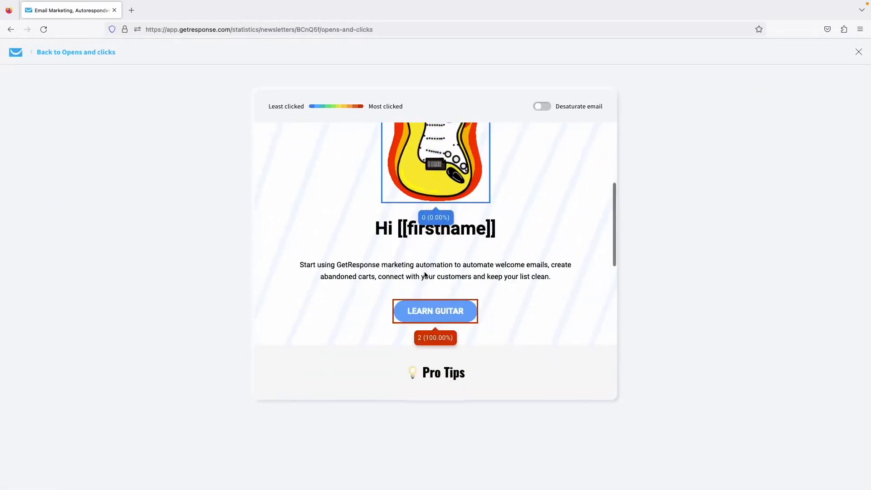
scroll(422, 290, up, 5)
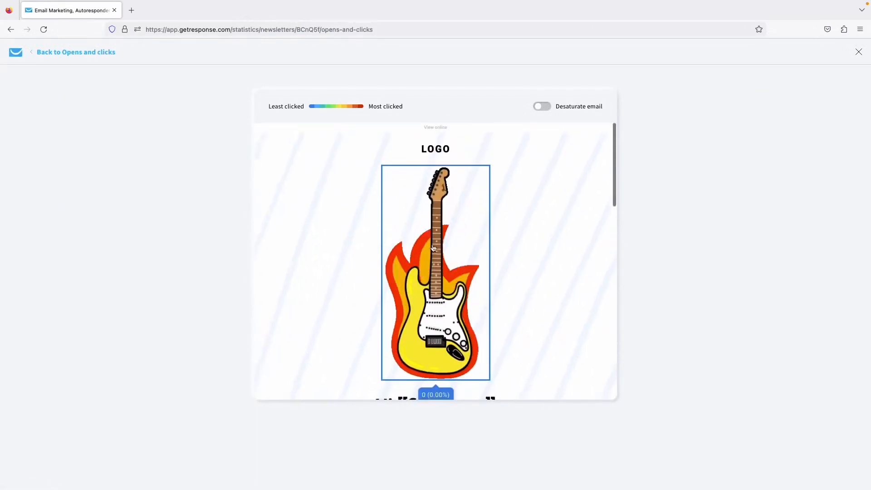
scroll(467, 265, down, 1)
scroll(468, 265, down, 5)
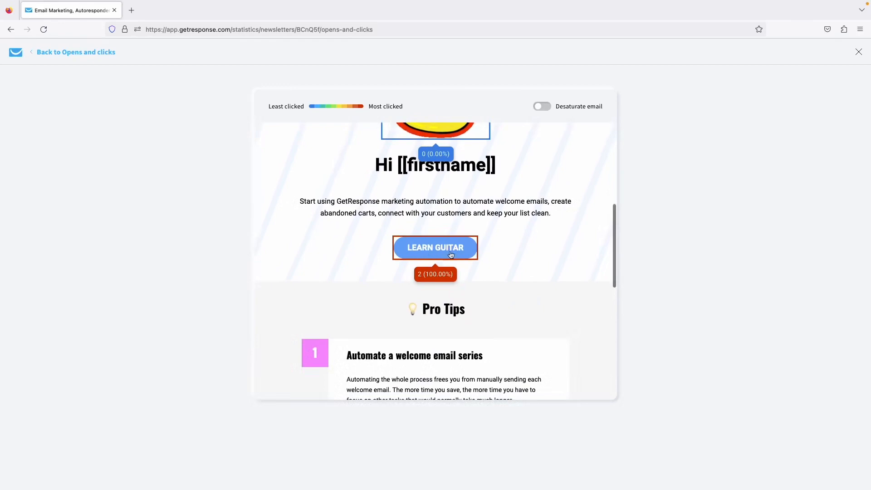
scroll(451, 251, down, 7)
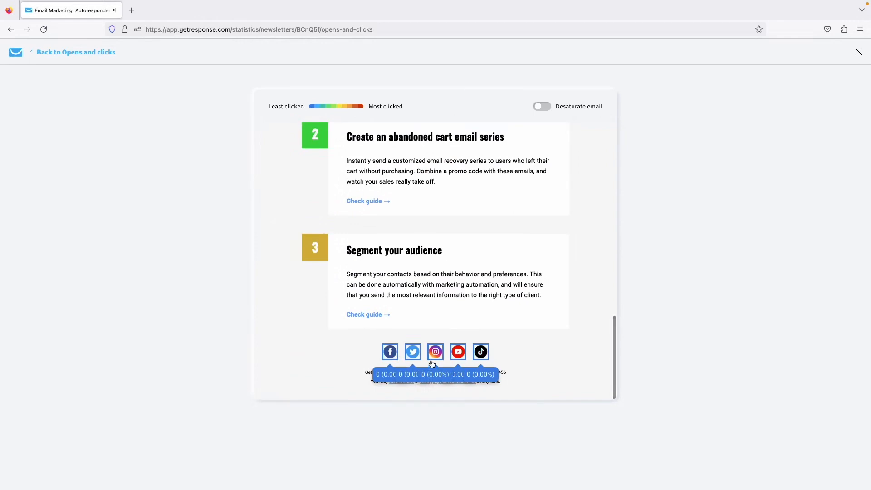
scroll(431, 298, up, 3)
scroll(431, 298, up, 12)
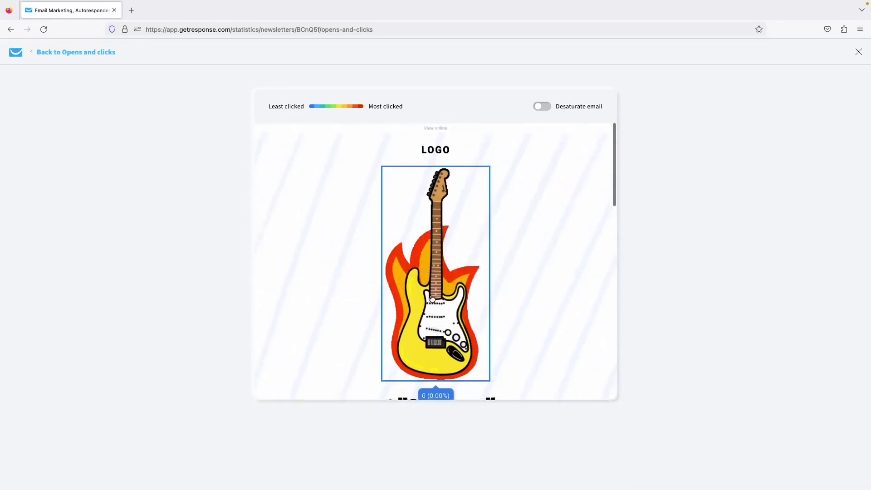
Return to Opens and clicks, then go back to the account dashboard.
click(97, 53)
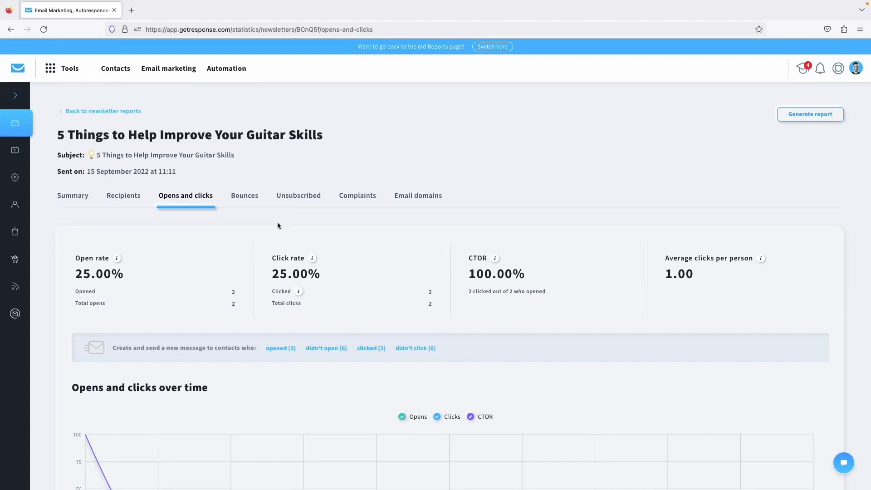
click(17, 69)
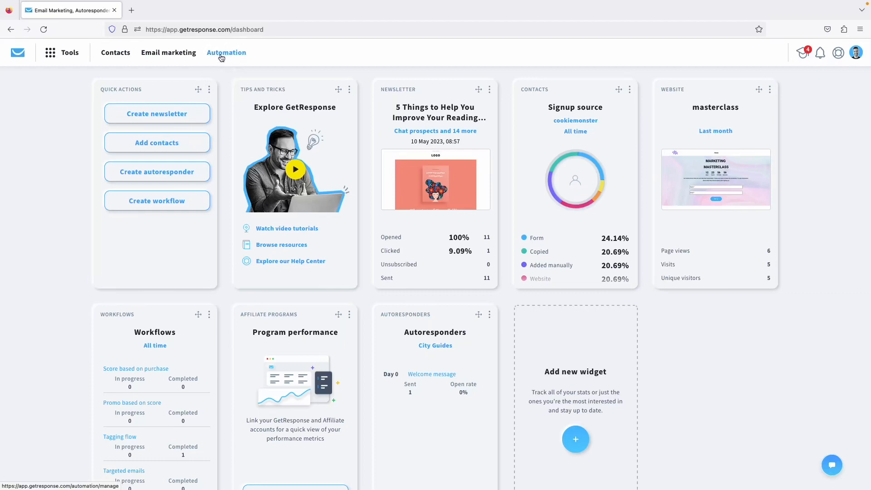
Go to the Automation workflows list from the tools menu.
click(68, 56)
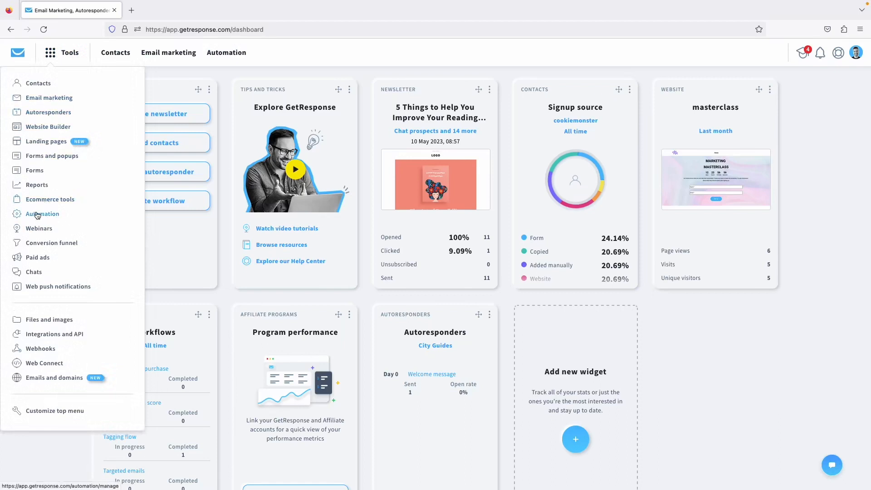
click(51, 217)
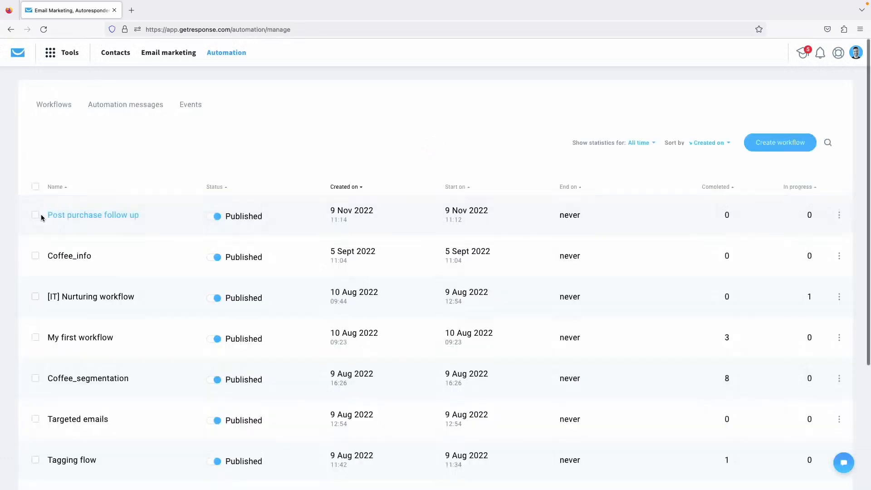
scroll(183, 132, down, 1)
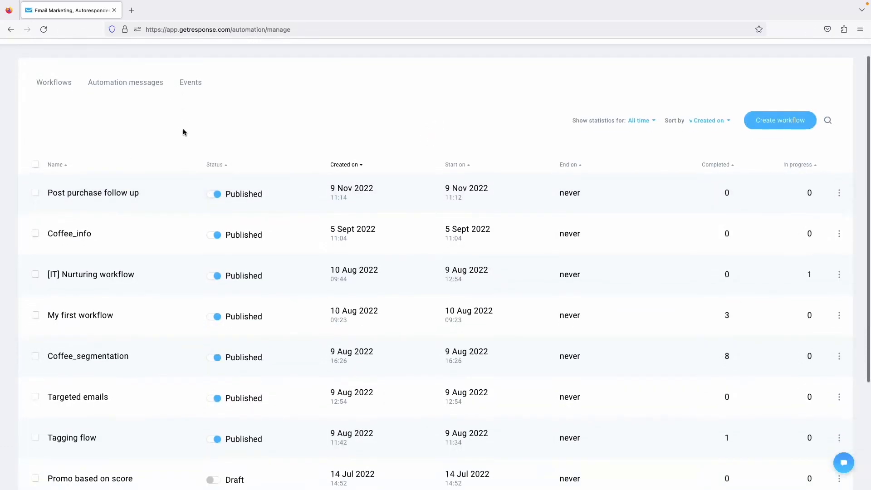
scroll(186, 178, up, 1)
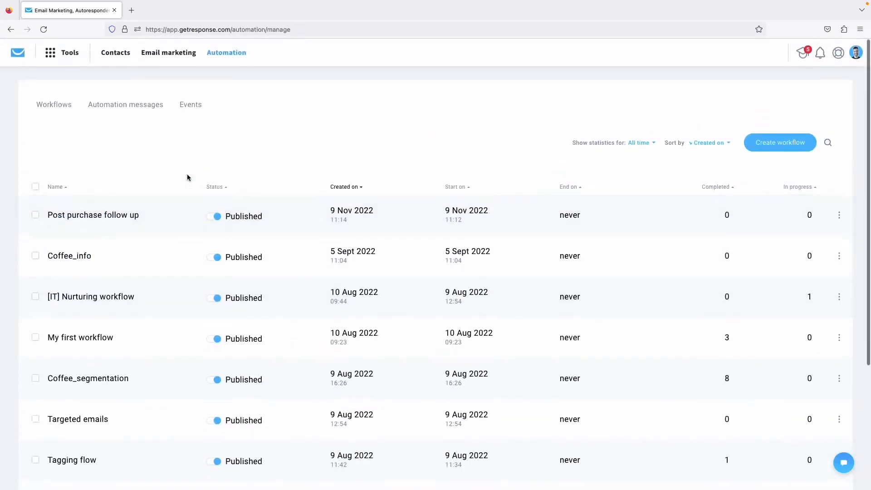
Start a new workflow and browse the template gallery, from Build from scratch to Win back.
click(786, 143)
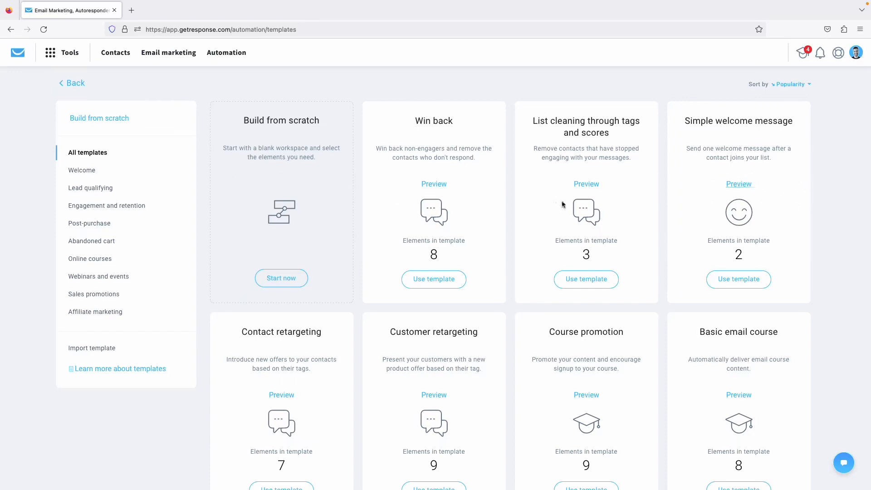
scroll(367, 224, down, 5)
scroll(366, 225, down, 1)
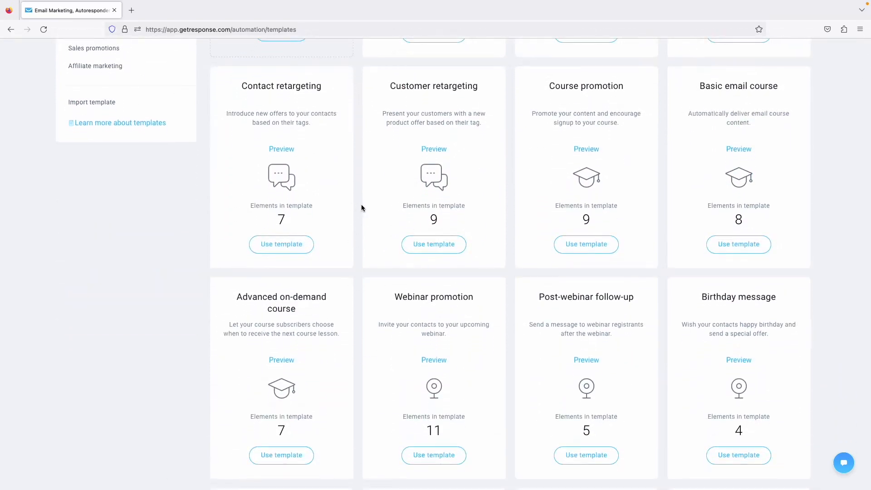
scroll(361, 207, down, 3)
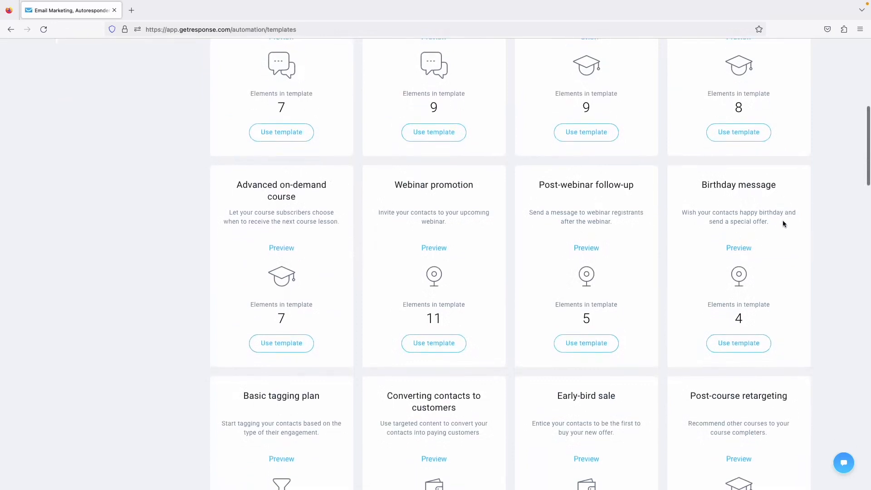
scroll(783, 222, down, 2)
scroll(783, 219, up, 15)
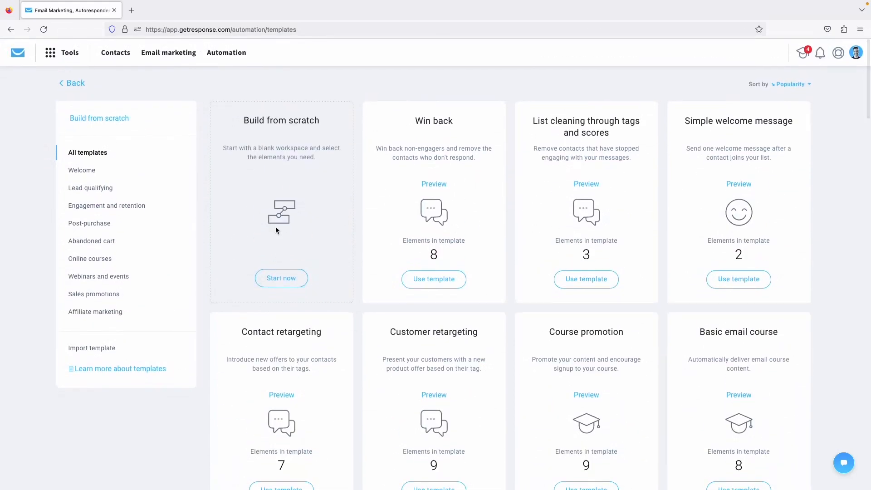
Build a blank workflow named City Guides that starts with the Subscribes trigger.
click(269, 279)
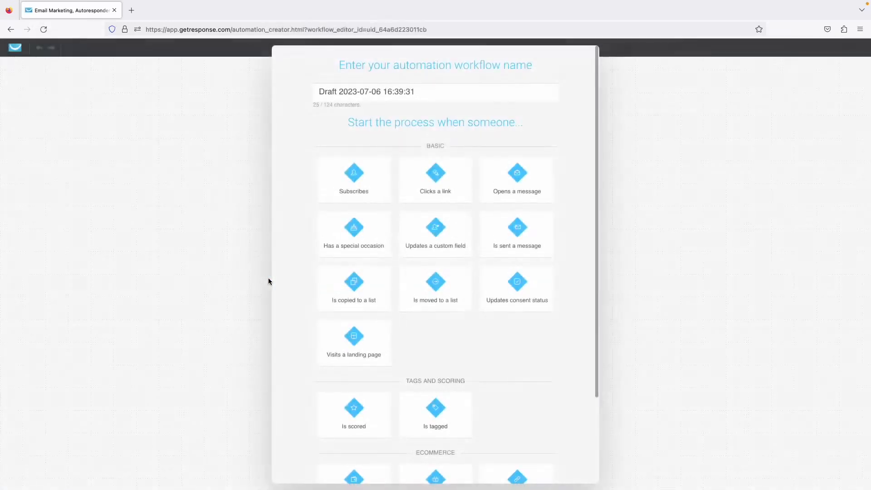
triple_click(355, 90)
text(C)
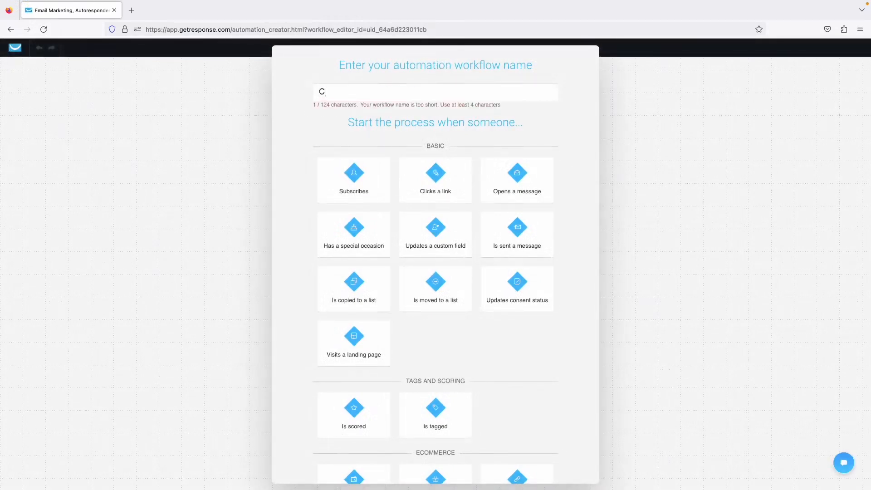
text(ity Guides)
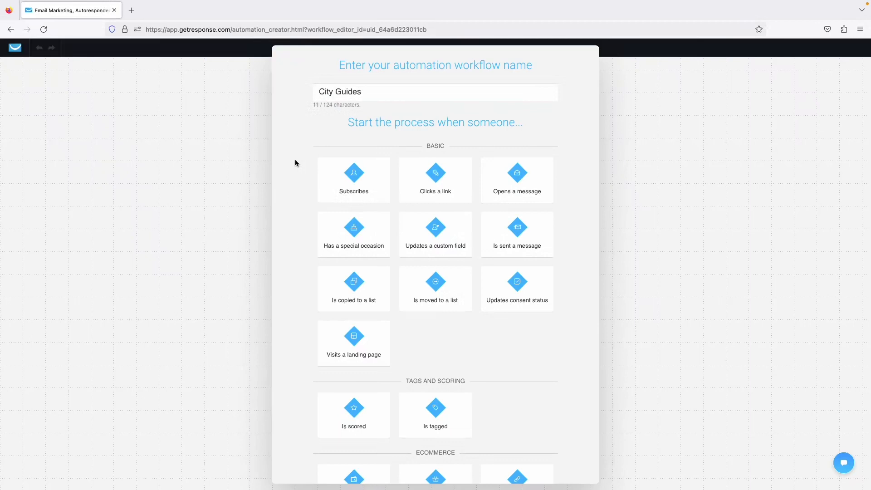
scroll(295, 163, down, 1)
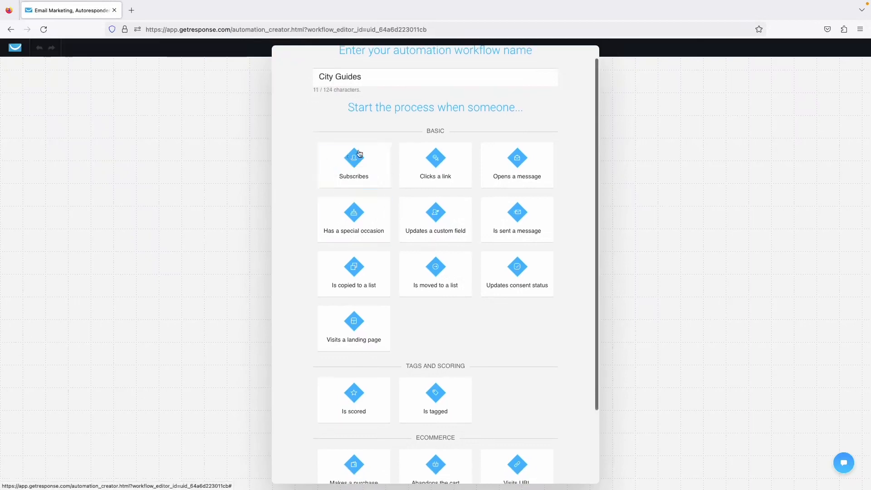
click(372, 170)
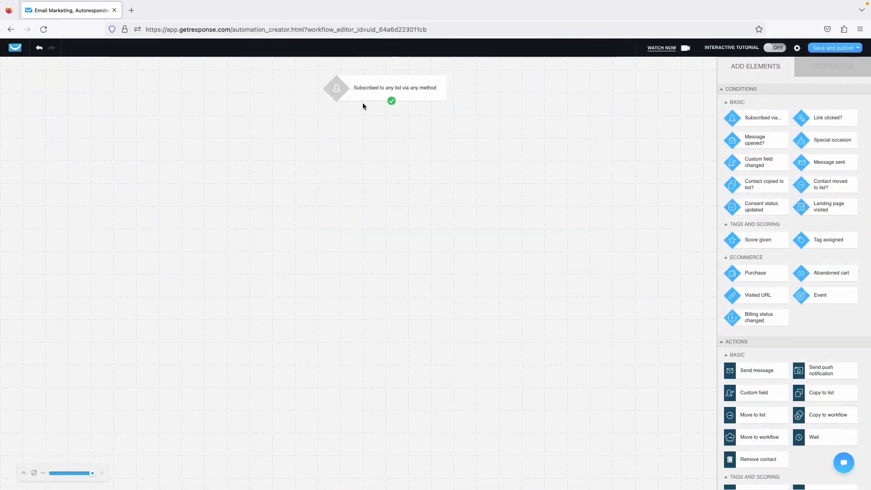
Limit the subscribe trigger to the specific list City Guides.
click(762, 65)
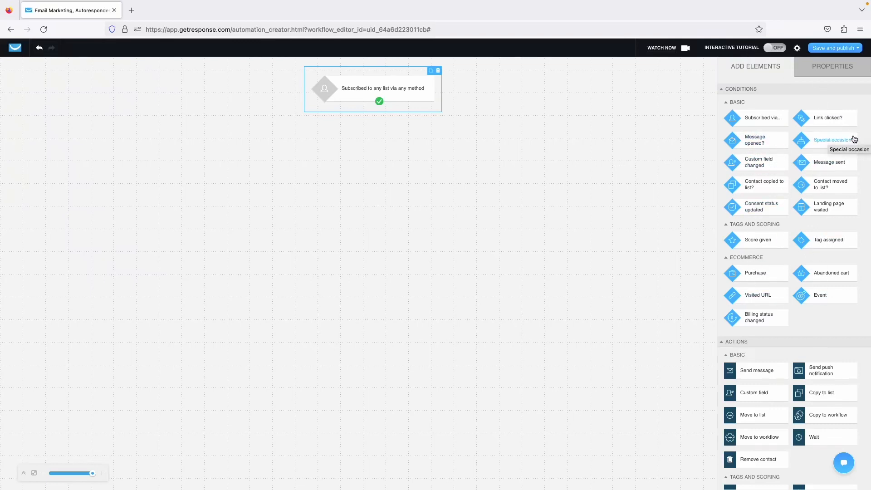
scroll(802, 269, down, 4)
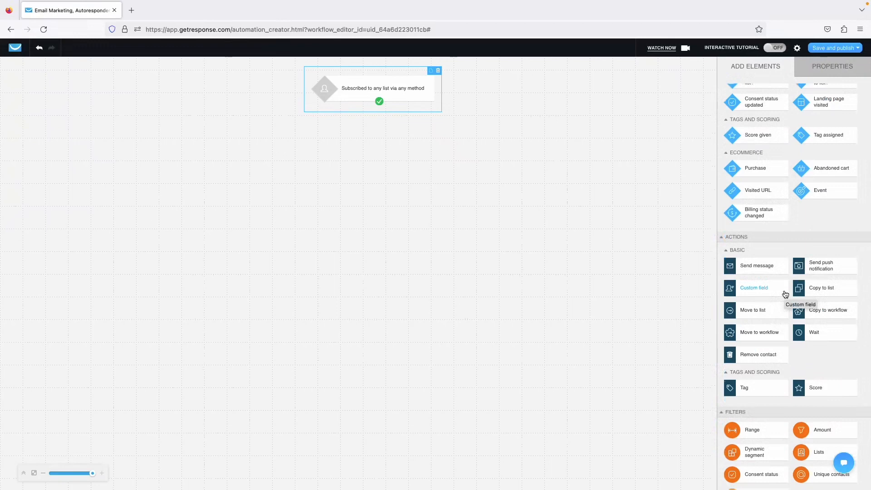
scroll(798, 331, down, 1)
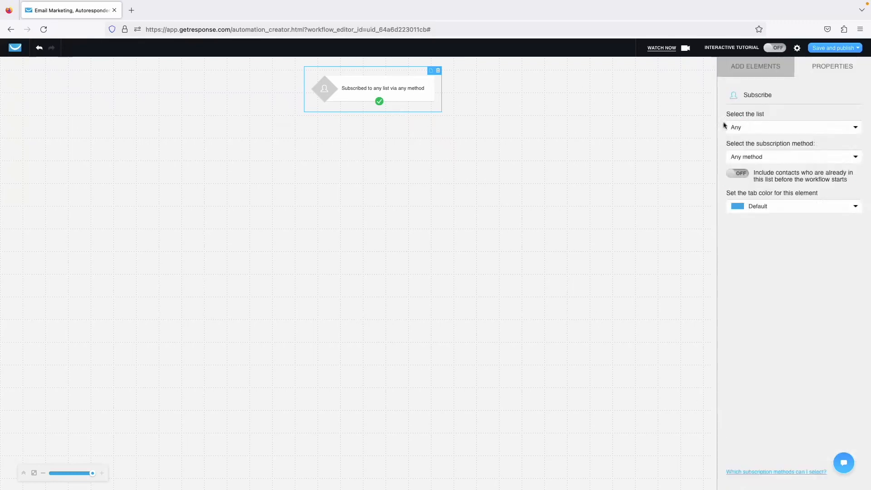
click(785, 129)
click(760, 152)
click(758, 155)
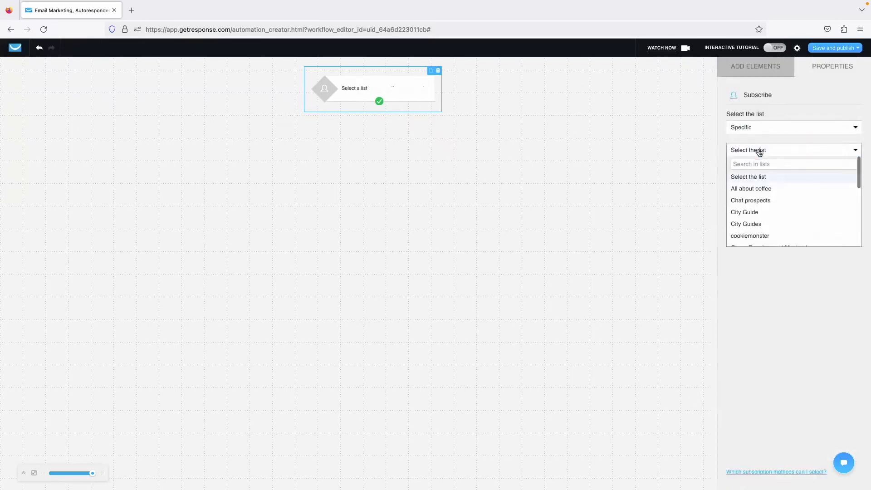
click(752, 221)
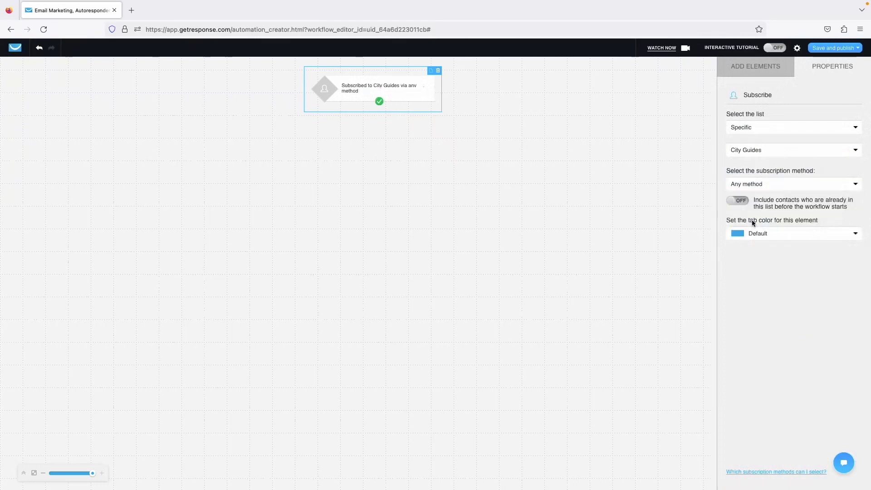
Keep Any method as the subscription method and include contacts already on the list.
click(755, 185)
click(755, 185)
click(754, 186)
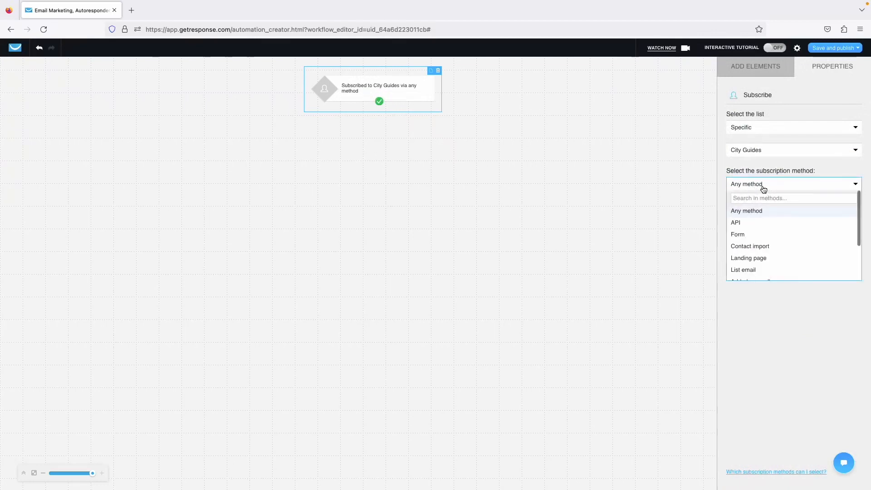
click(768, 193)
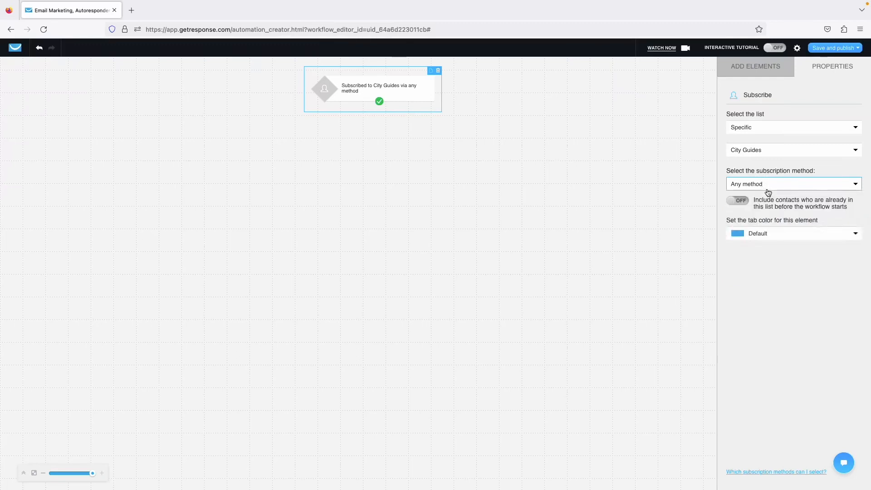
click(768, 190)
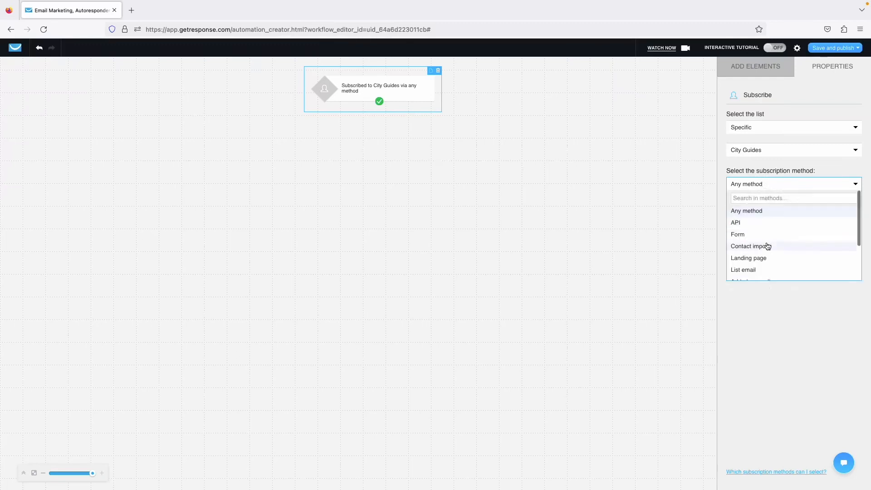
scroll(767, 246, down, 3)
scroll(787, 223, up, 3)
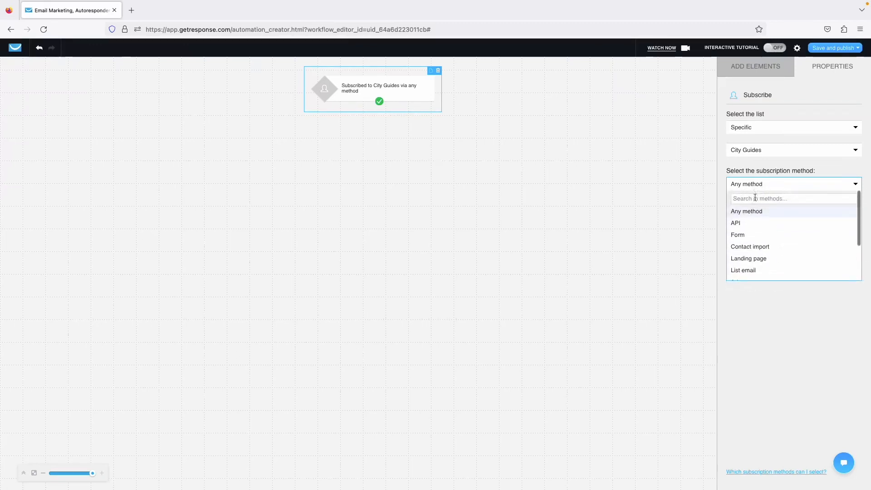
click(750, 209)
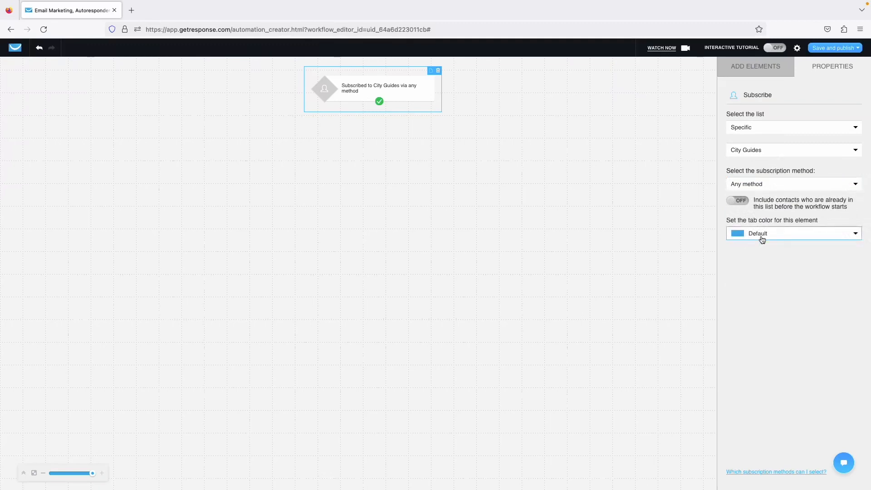
click(742, 201)
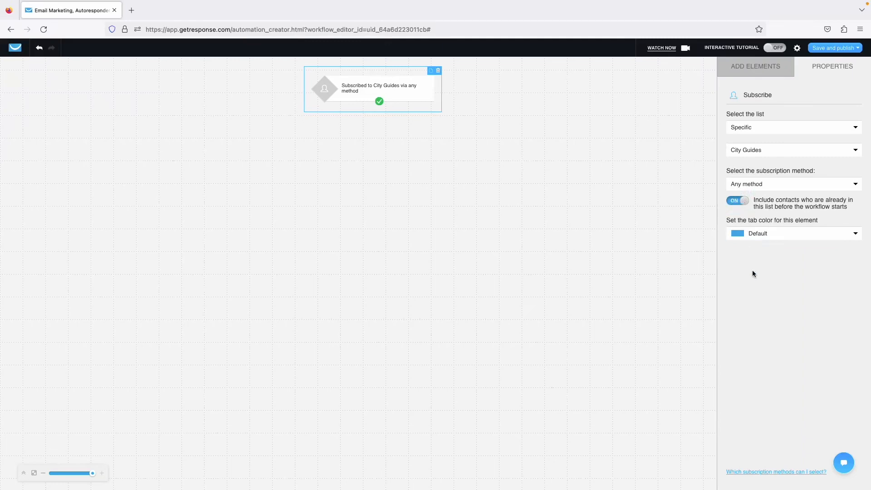
Add a Dynamic segment filter and connect the subscribe trigger to it.
click(750, 74)
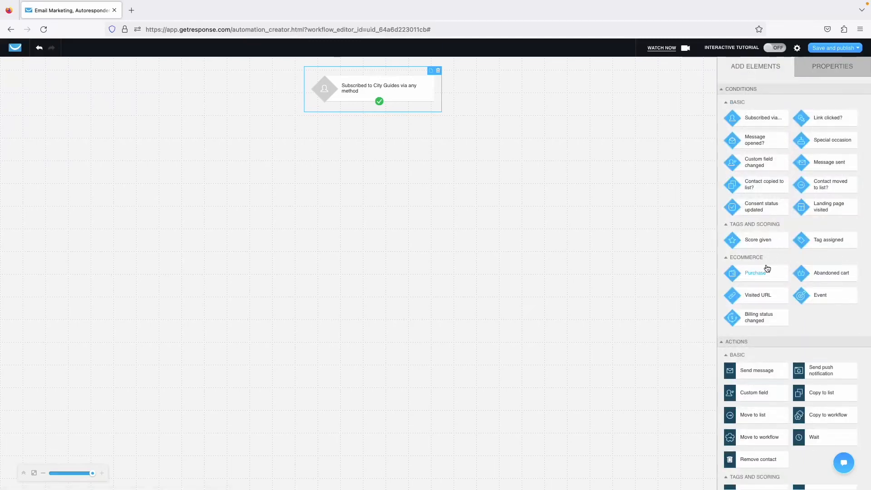
scroll(766, 267, down, 1)
scroll(758, 350, down, 2)
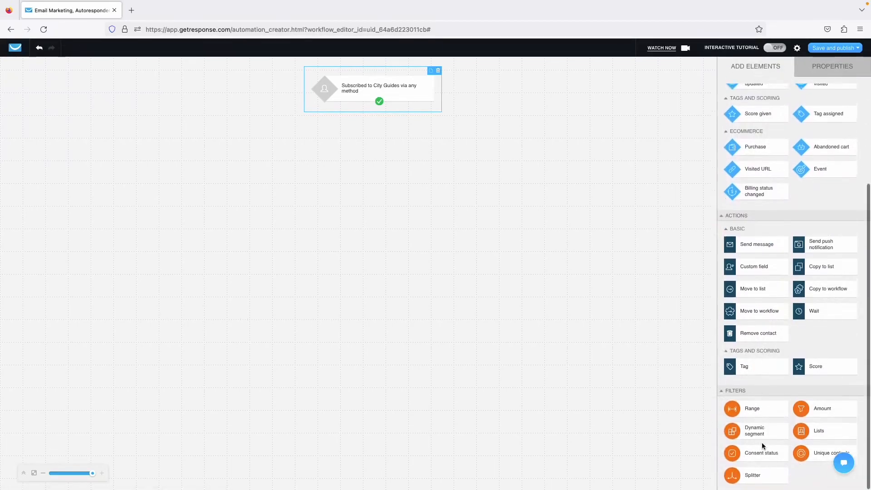
drag(764, 434, 438, 146)
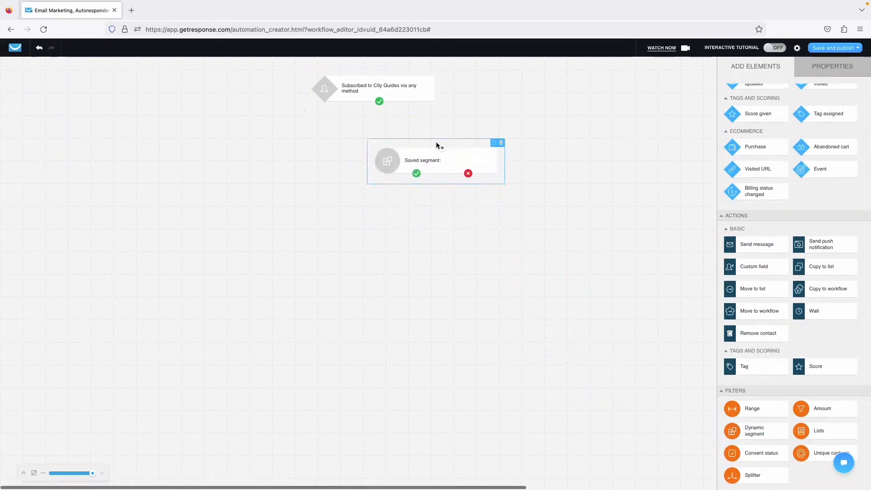
drag(380, 102, 442, 147)
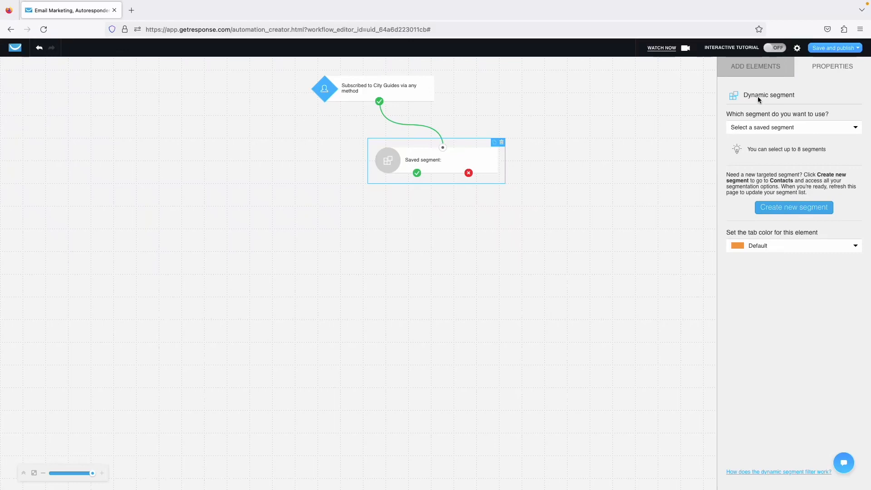
Set the filter's saved segment to London.
click(761, 128)
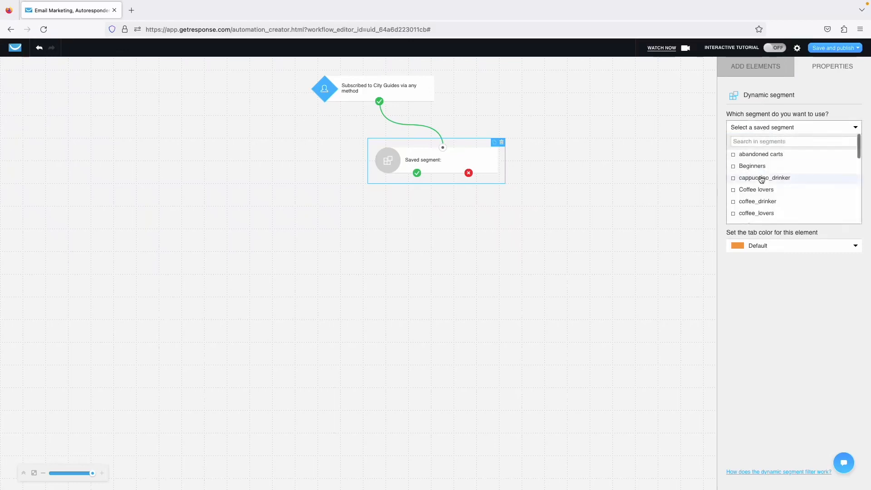
scroll(760, 178, down, 1)
scroll(761, 179, down, 5)
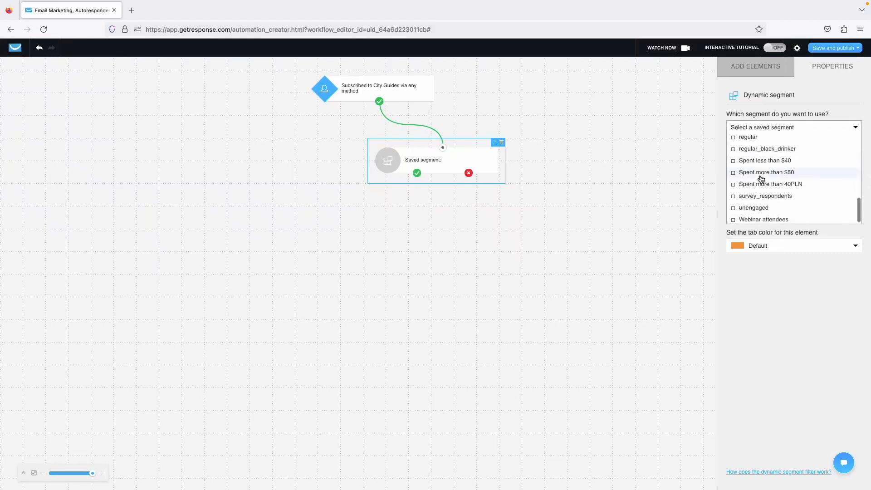
scroll(760, 166, up, 5)
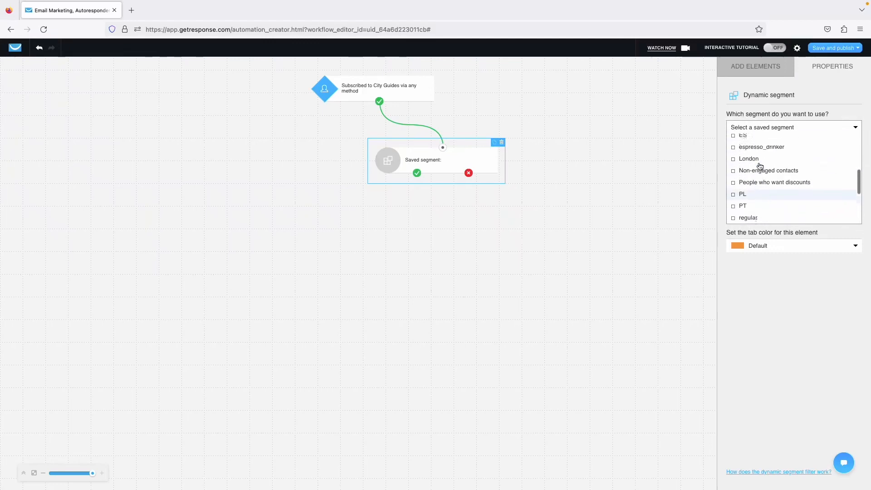
click(753, 174)
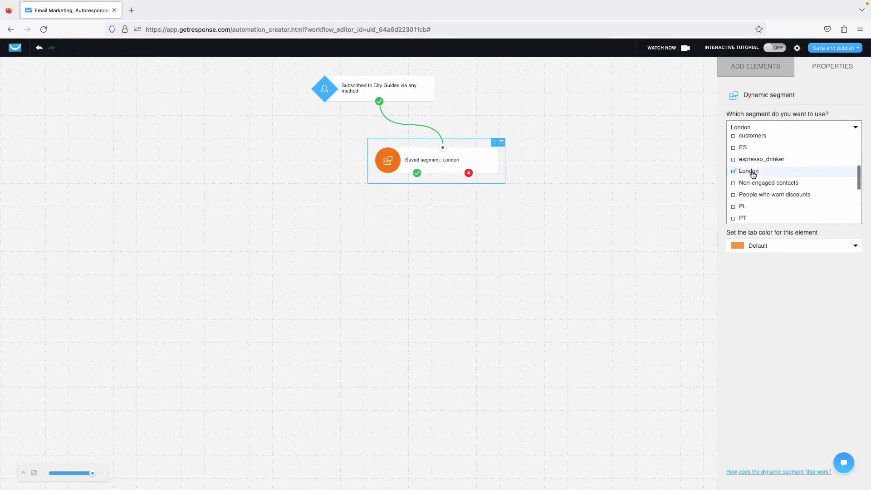
click(792, 308)
click(751, 68)
scroll(770, 240, down, 3)
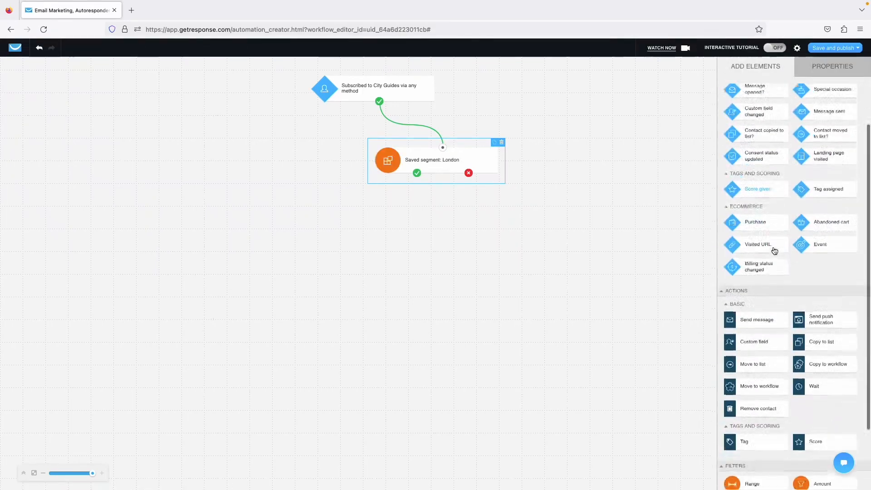
Attach a Send message step to London's yes branch and a copied segment filter to its no branch.
drag(756, 312, 417, 176)
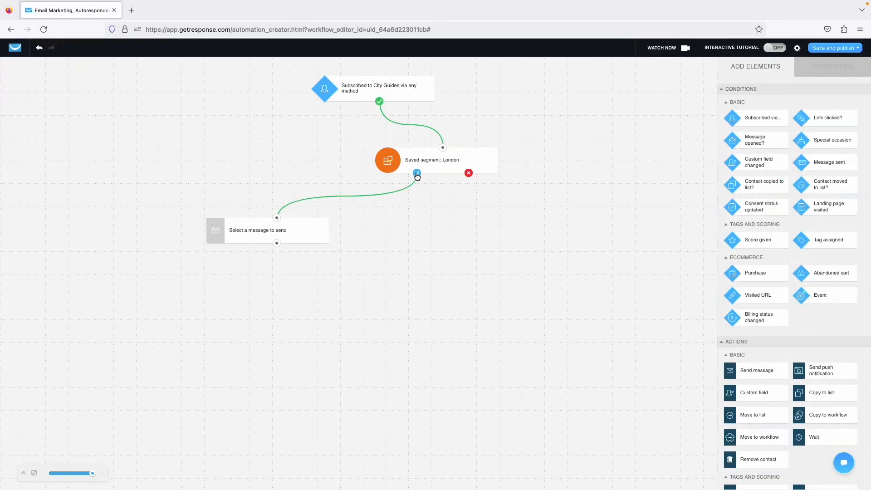
click(304, 235)
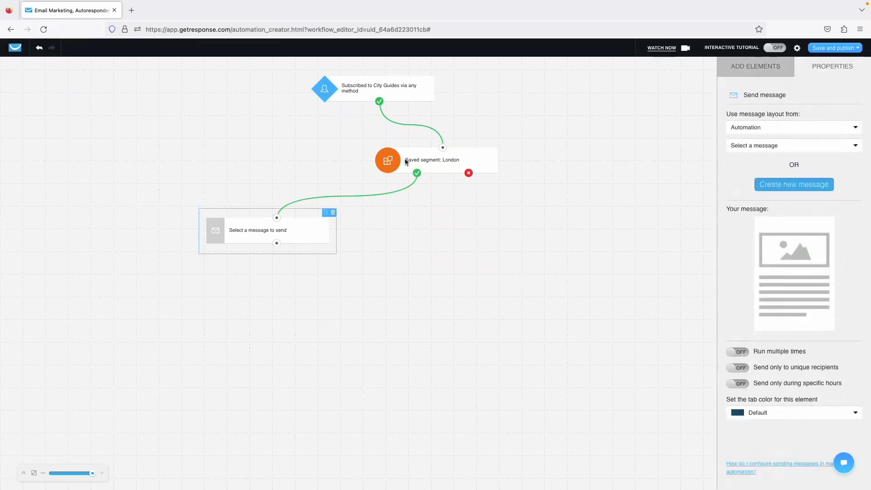
click(409, 157)
key(super+v)
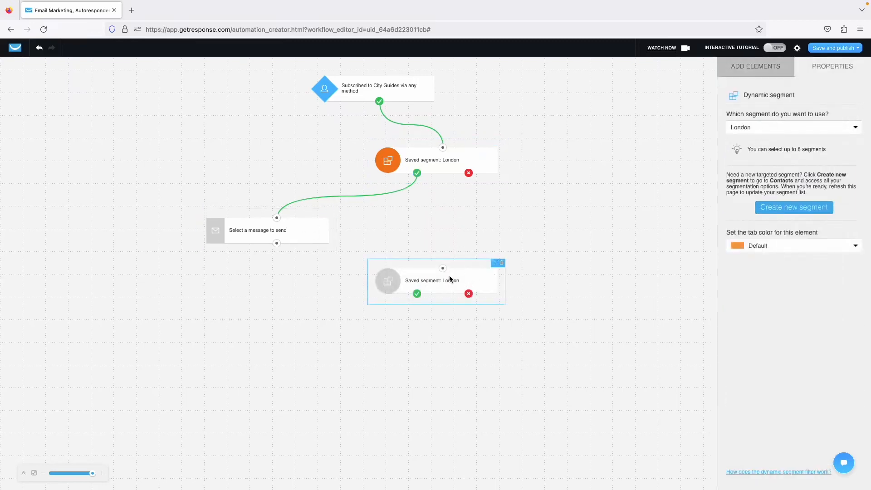
drag(448, 276, 469, 173)
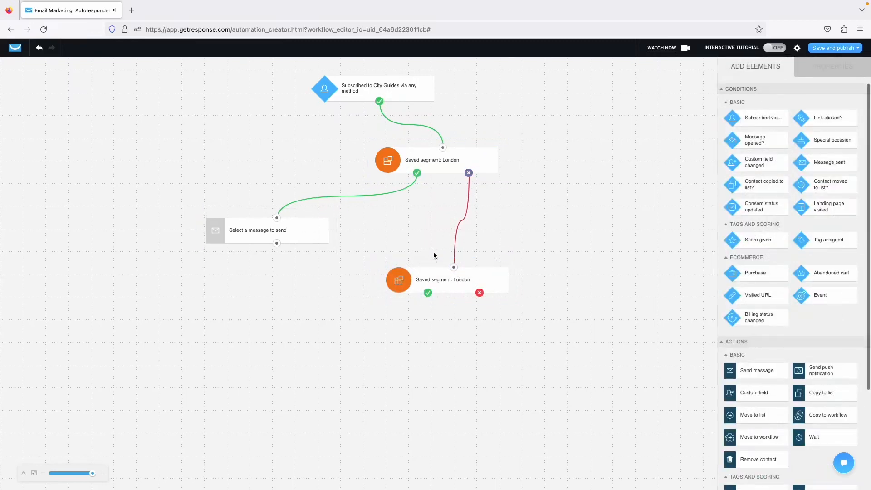
drag(445, 278, 490, 254)
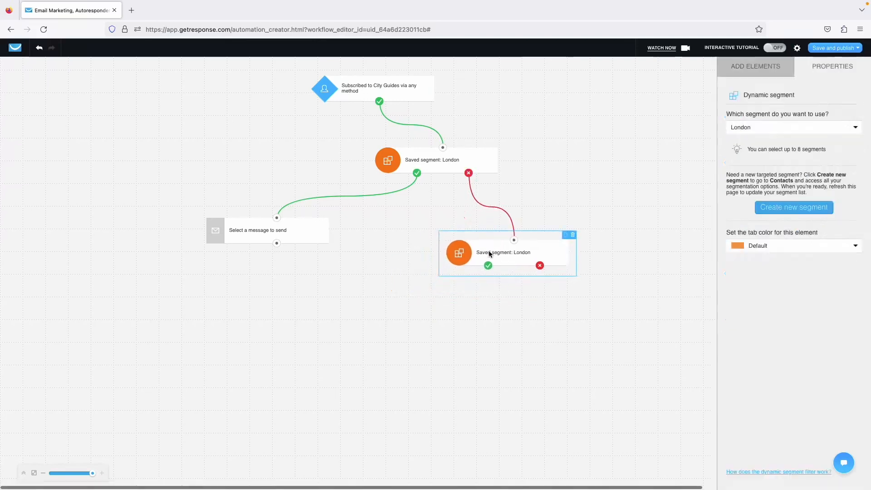
Untick London in the copied filter and start creating a new segment in Contacts.
click(766, 128)
click(744, 172)
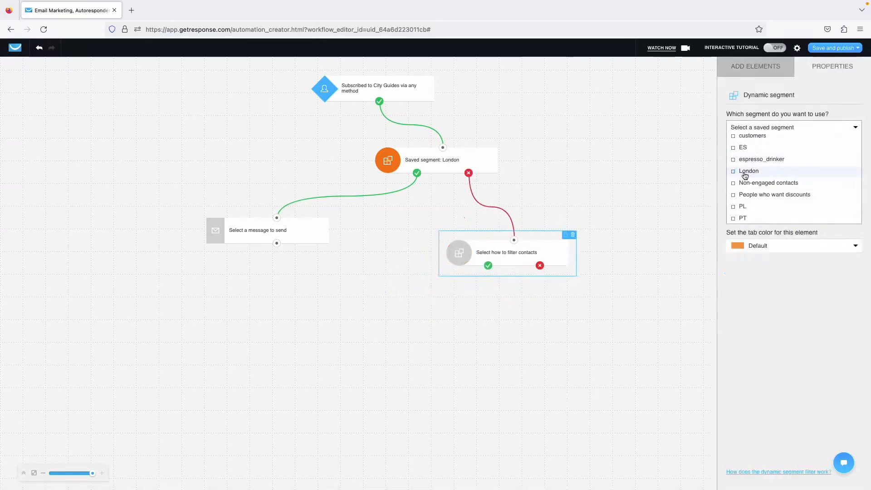
click(770, 127)
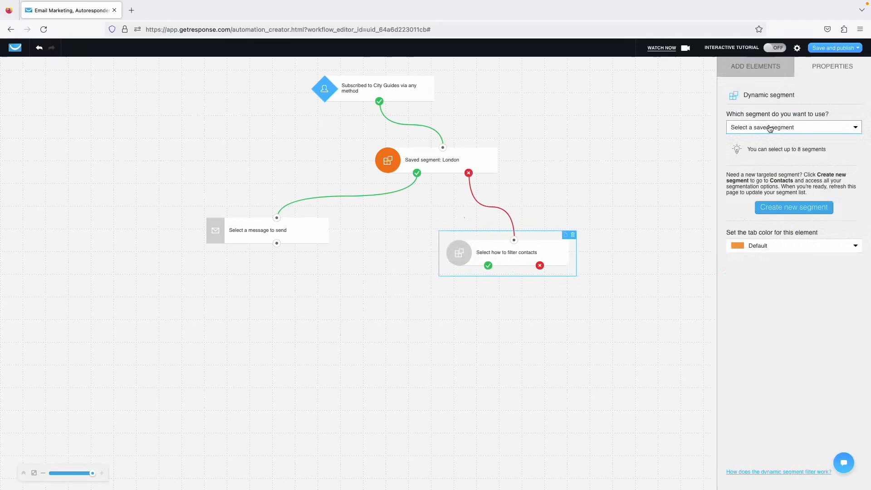
click(791, 211)
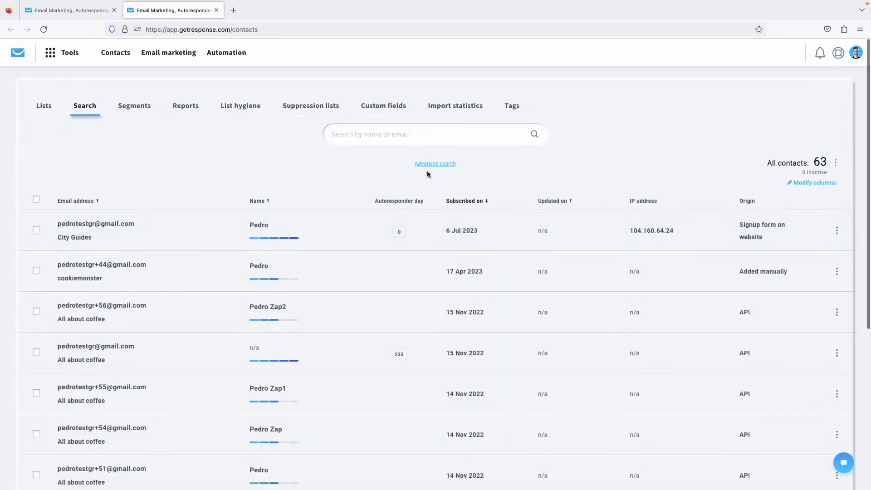
Build an advanced search condition: Contact details > Custom field city_guides is Paris.
click(428, 165)
click(111, 176)
click(72, 196)
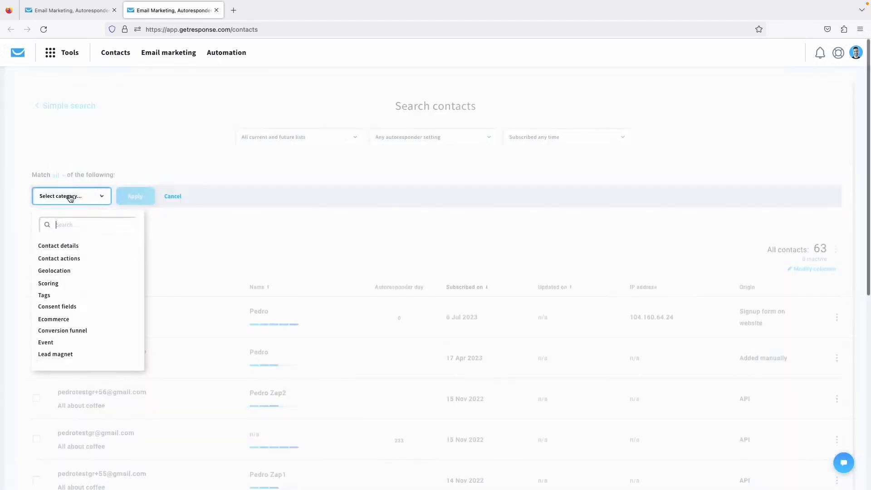
click(71, 249)
click(150, 201)
click(160, 249)
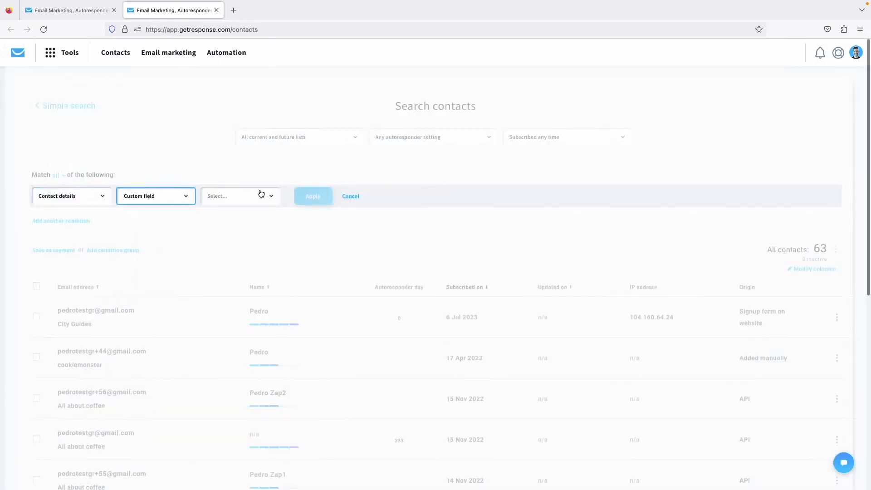
click(249, 199)
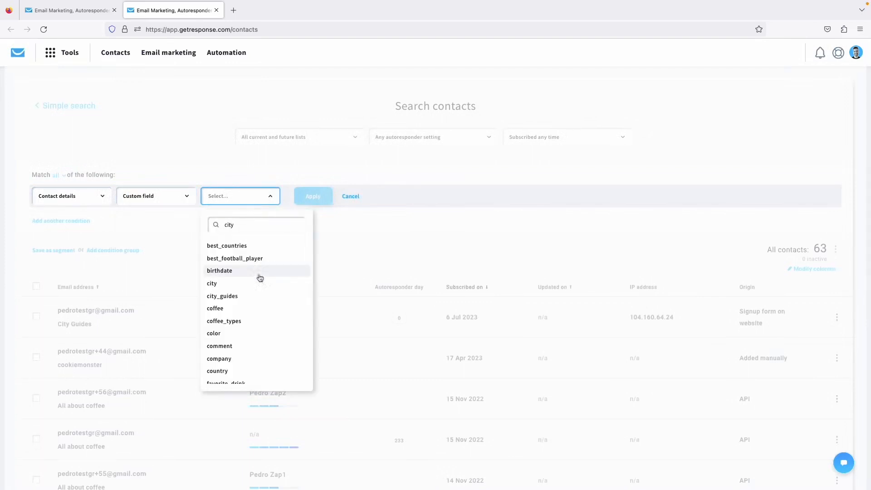
click(243, 259)
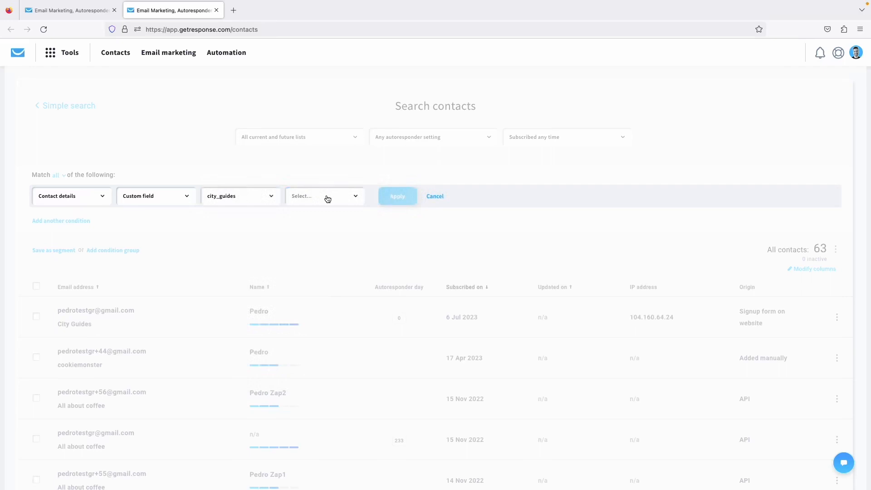
click(327, 199)
click(317, 222)
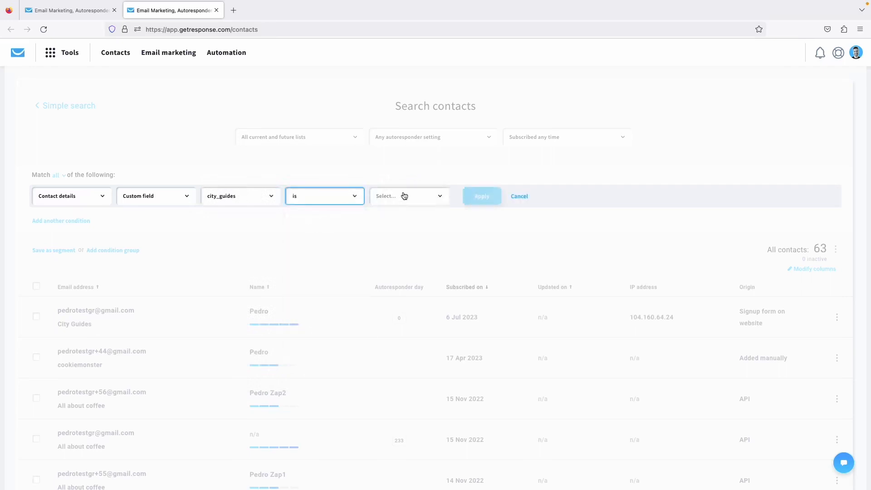
click(404, 197)
click(399, 234)
Run the Paris search and save it as a segment named 'Paris'.
click(483, 195)
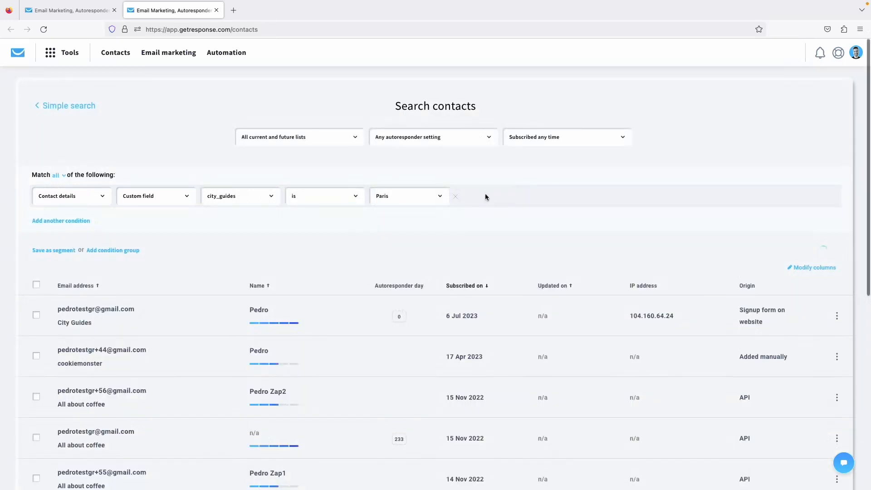
click(65, 250)
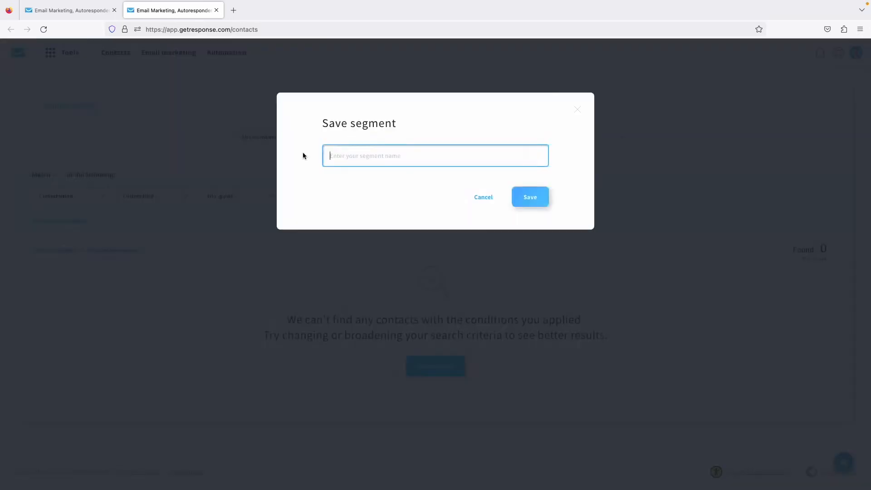
text(Paris)
click(536, 196)
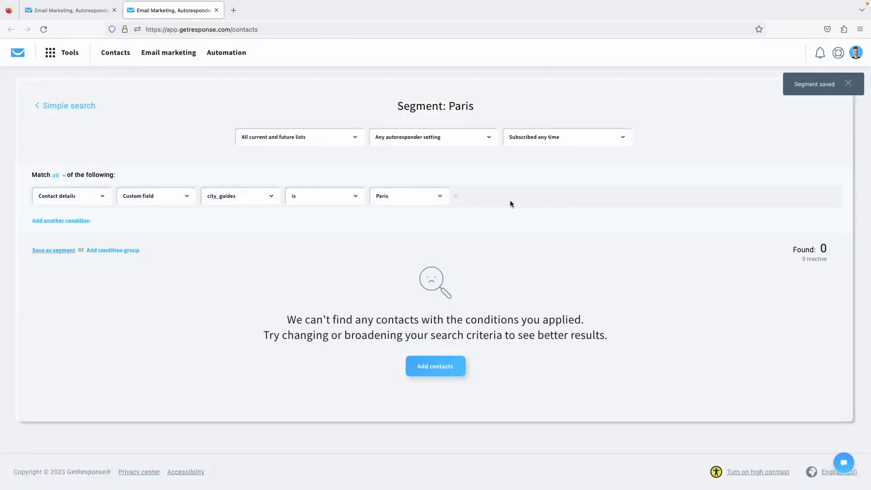
Change the city value to New York, save it as a 'New York' segment, and close the tab.
click(425, 201)
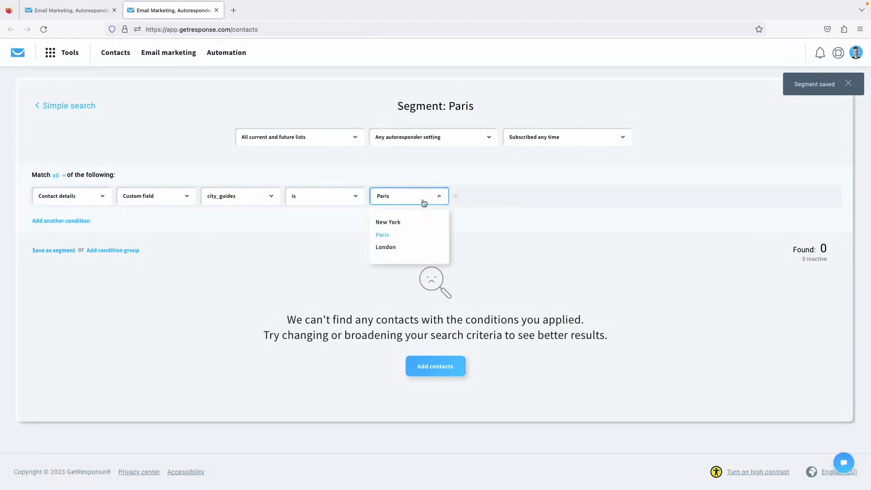
click(404, 223)
click(486, 198)
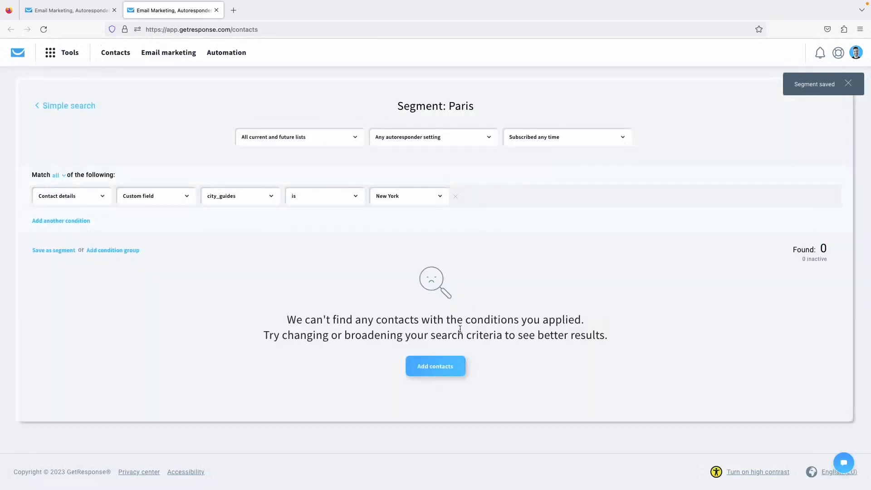
click(64, 251)
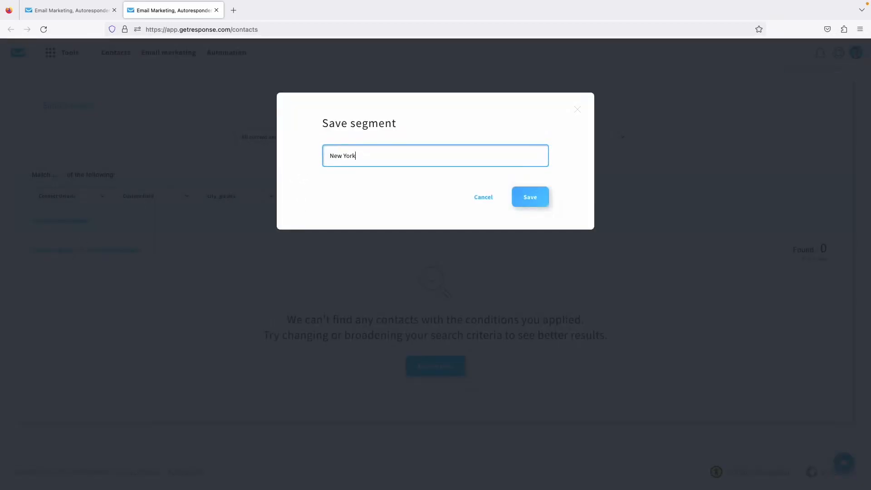
click(532, 199)
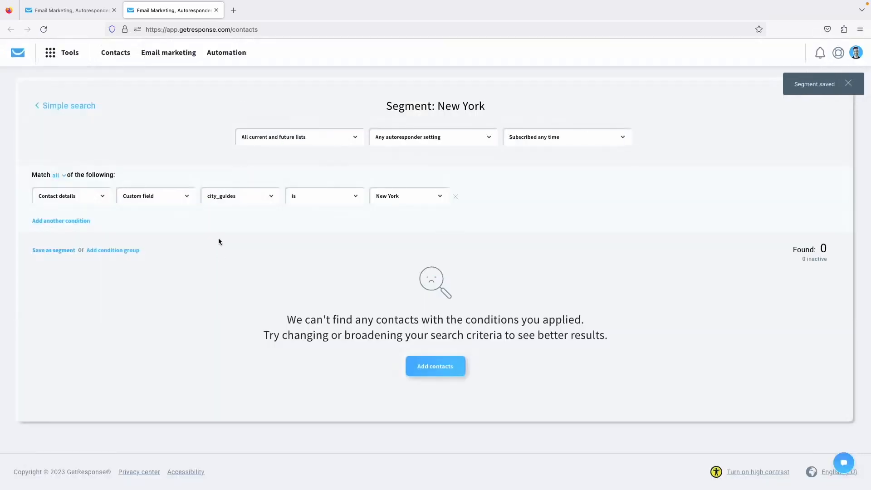
click(216, 10)
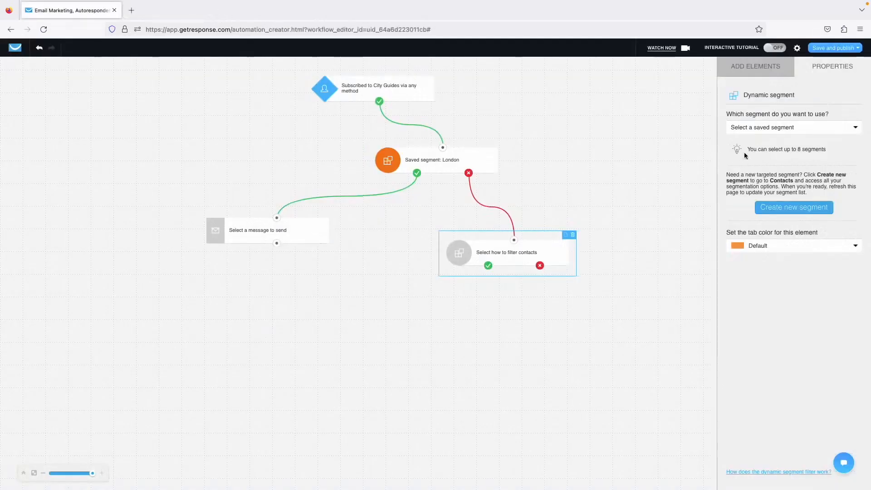
Reload the workflow editor so the new saved segments become available.
click(791, 127)
scroll(771, 195, down, 10)
scroll(764, 218, up, 10)
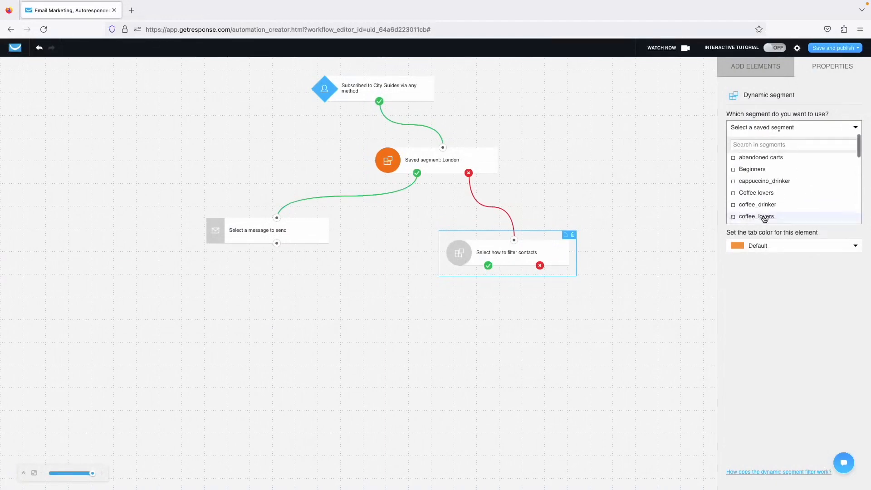
click(674, 188)
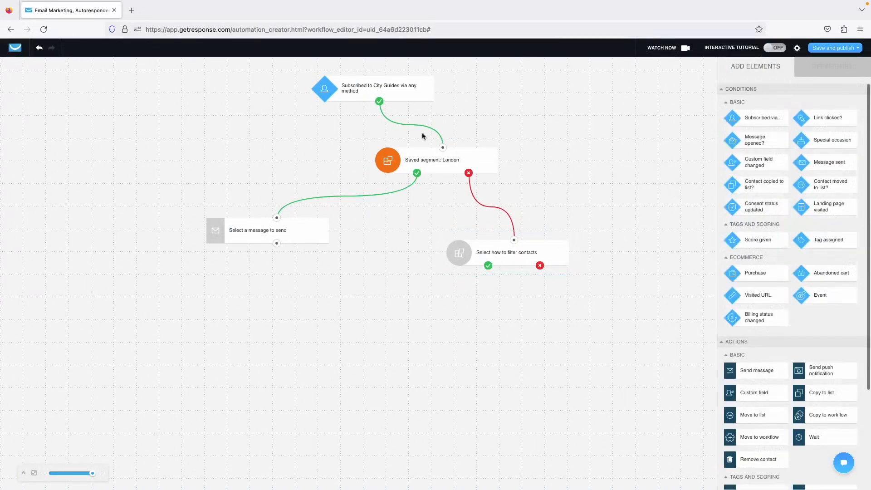
click(39, 34)
click(488, 278)
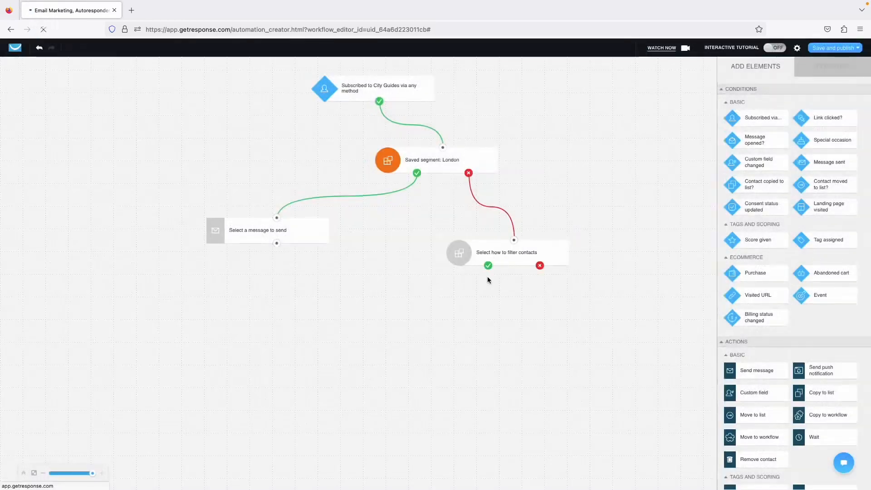
Assign the Paris saved segment to the empty filter step and reposition it.
click(491, 255)
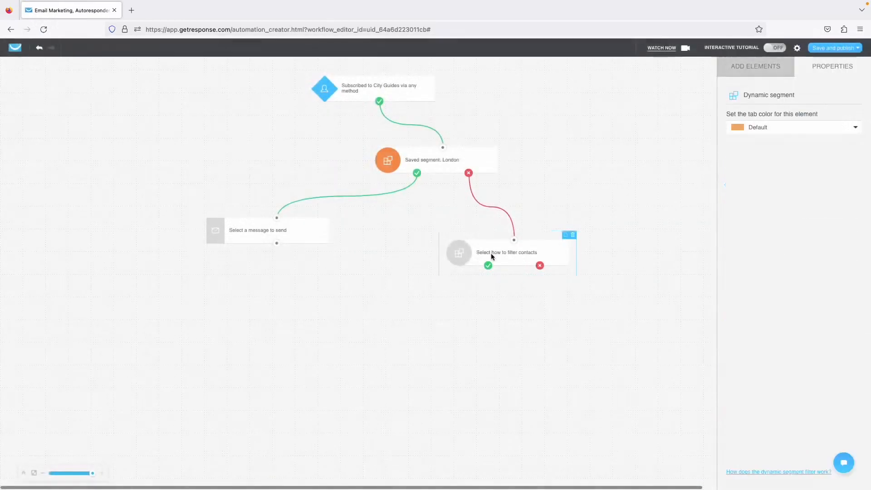
click(734, 129)
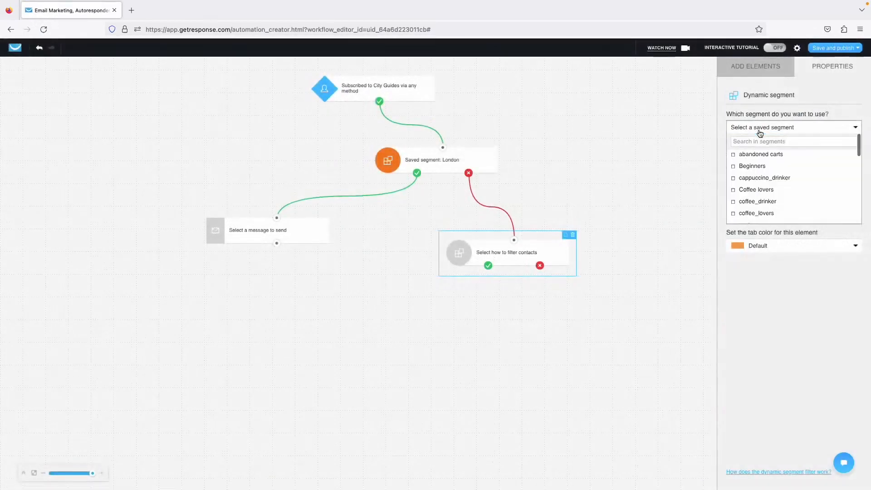
text(paris)
click(760, 155)
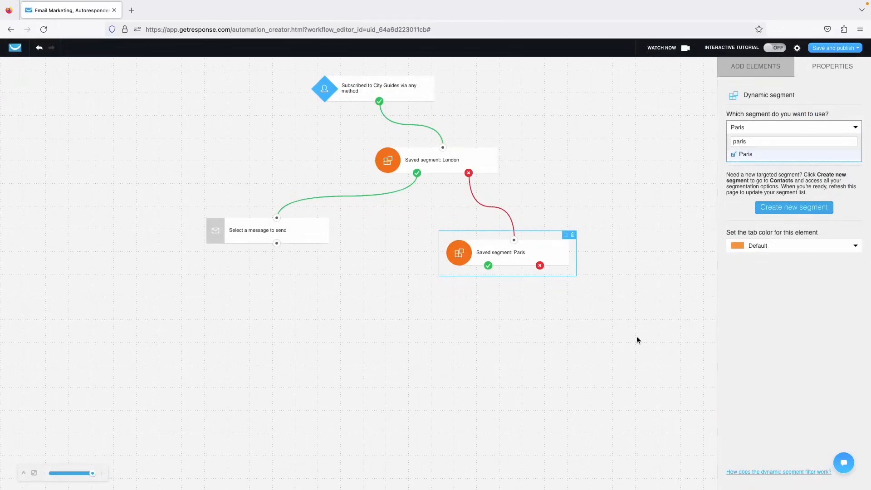
click(636, 336)
drag(515, 257, 503, 243)
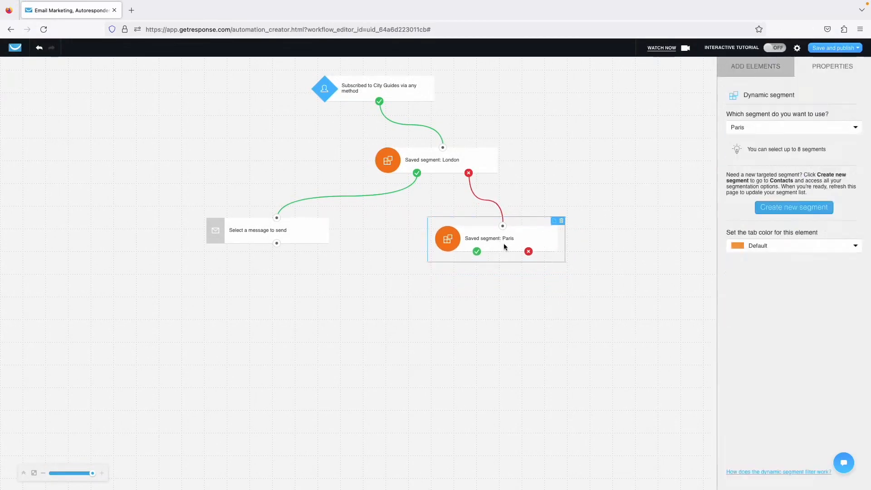
Duplicate the send-message step and link it to Paris's yes branch.
click(313, 236)
key(ctrl+c)
key(ctrl+v)
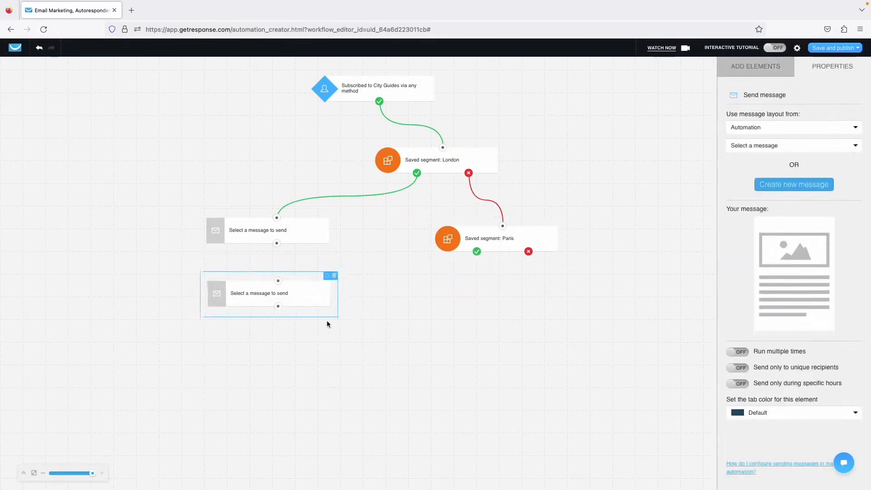
drag(327, 322, 477, 251)
click(488, 239)
Duplicate the Paris filter and connect Paris's no-branch to the copy.
key(ctrl+c)
key(ctrl+v)
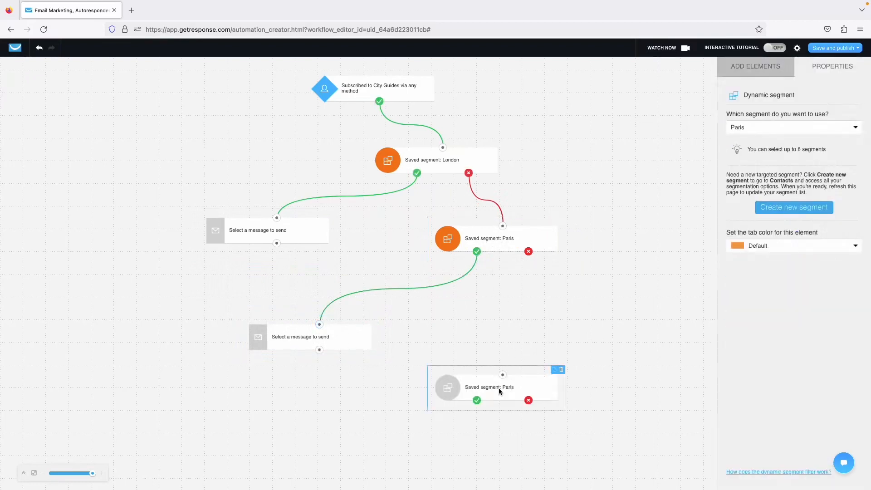
drag(499, 390, 531, 332)
mouse_move(528, 252)
mouse_down()
mouse_move(536, 327)
mouse_move(562, 321)
mouse_up()
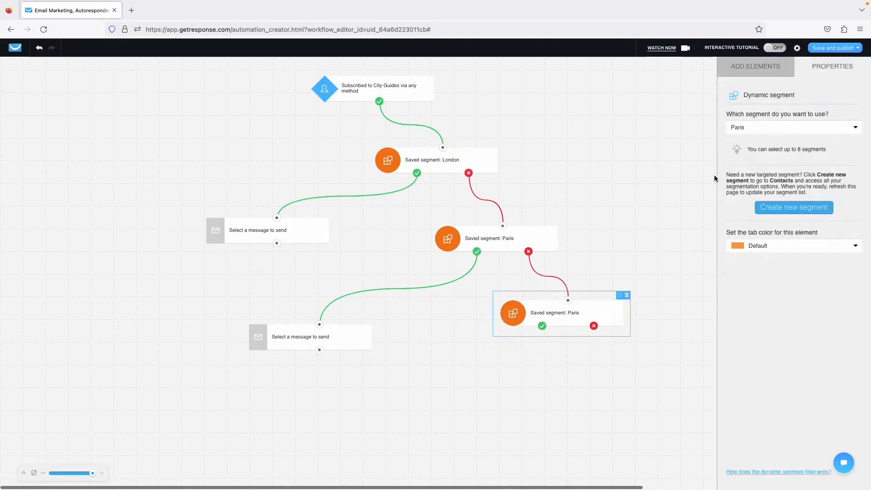
Switch the copied filter's segment from Paris to New York.
click(753, 127)
scroll(748, 181, down, 3)
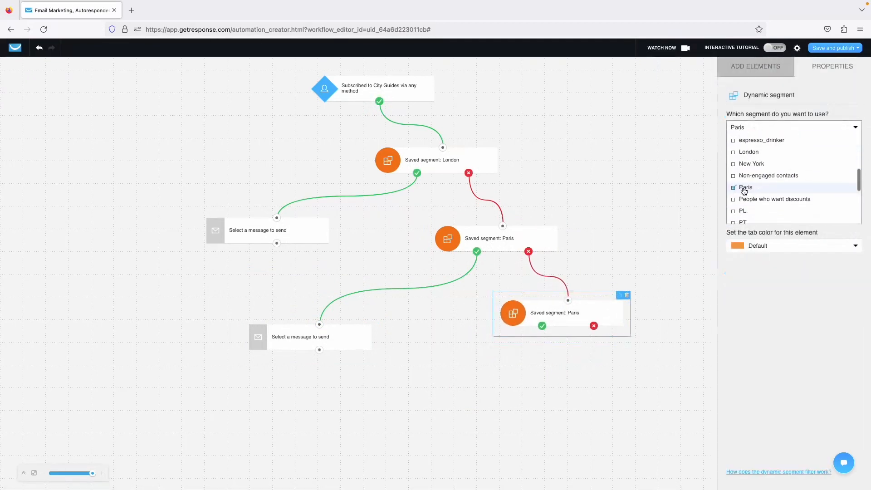
click(744, 188)
scroll(746, 186, up, 5)
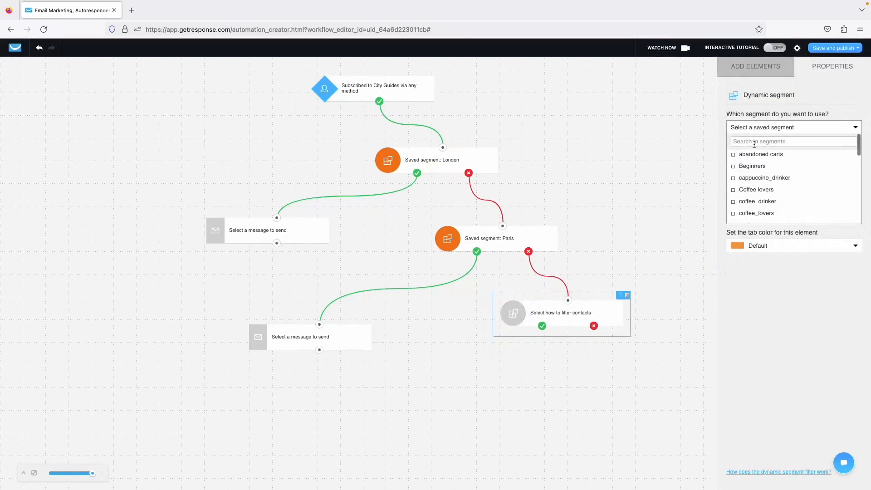
text(new yo)
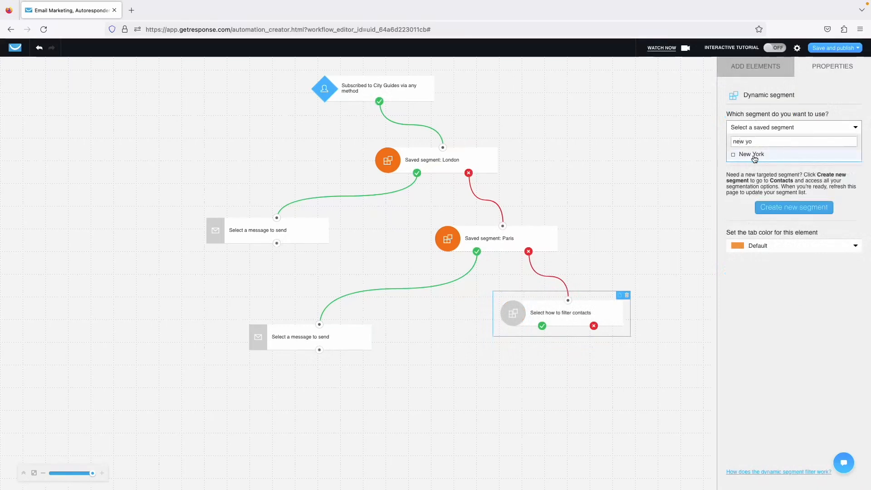
click(752, 154)
click(634, 366)
Duplicate the Paris branch's send-message step.
click(345, 336)
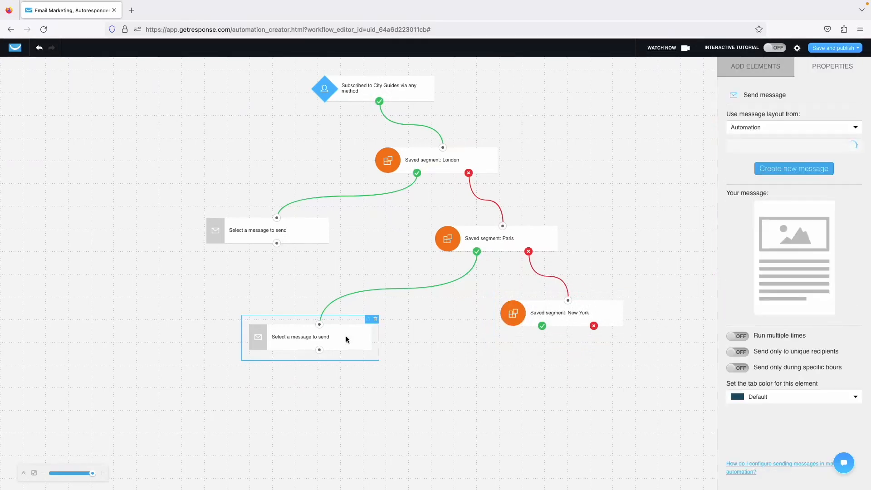
key(ctrl+c)
key(ctrl+v)
Attach the duplicate message to New York's yes-branch and add a 1-day Wait step.
drag(343, 397, 542, 327)
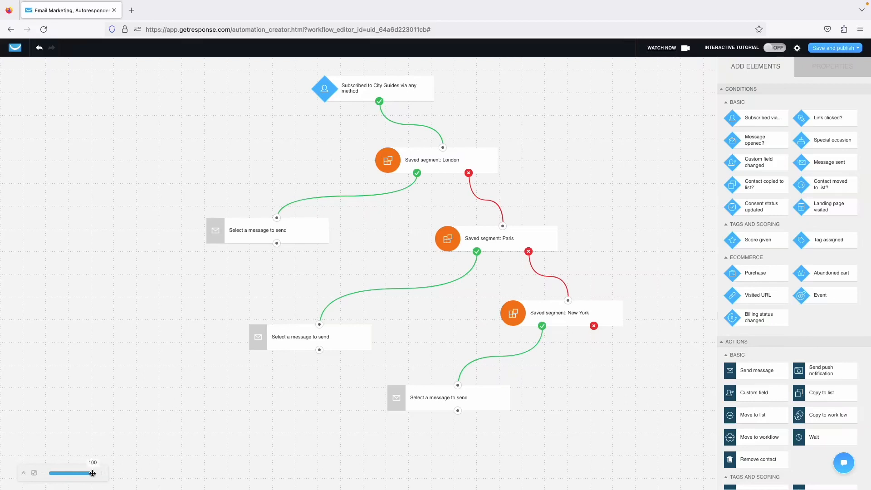
drag(92, 473, 79, 473)
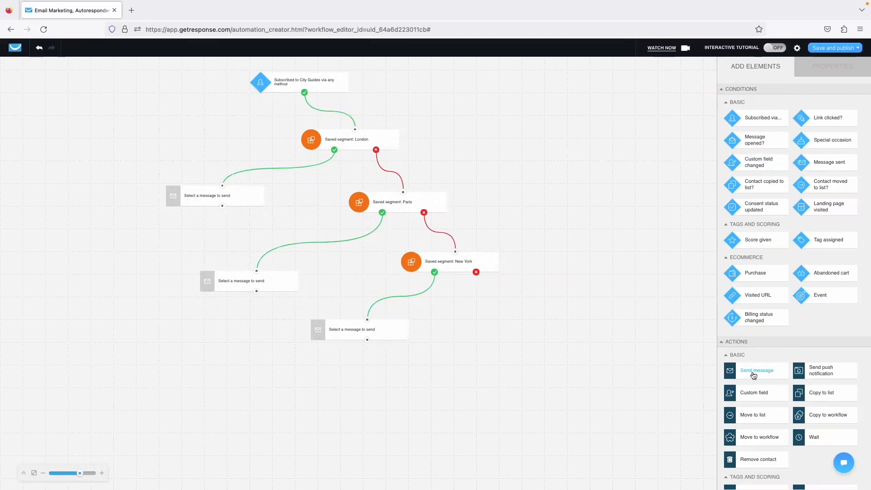
drag(808, 423, 222, 205)
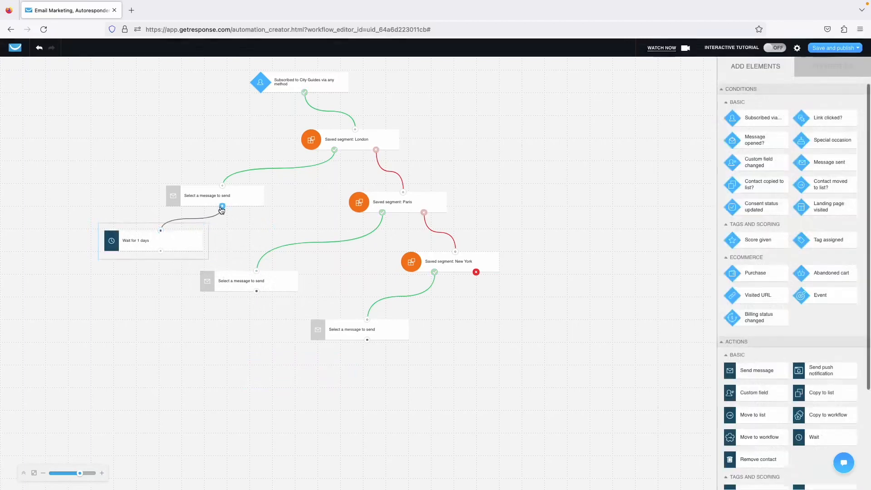
click(186, 241)
click(146, 308)
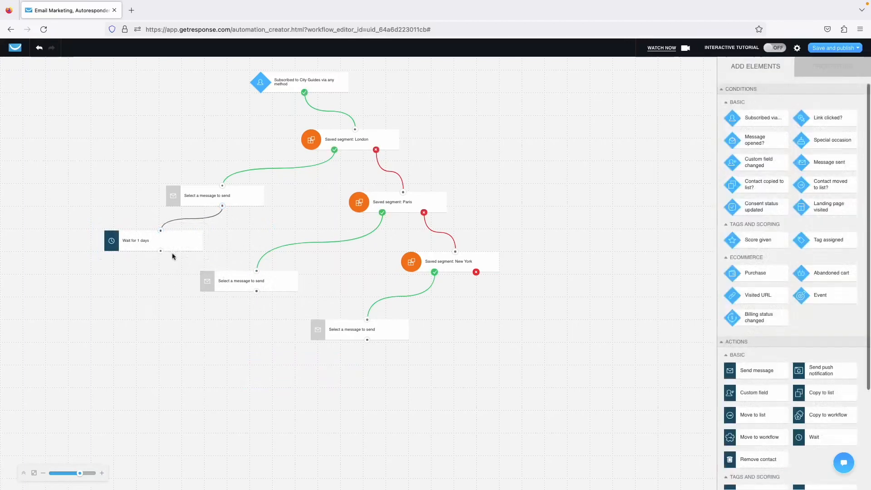
click(174, 249)
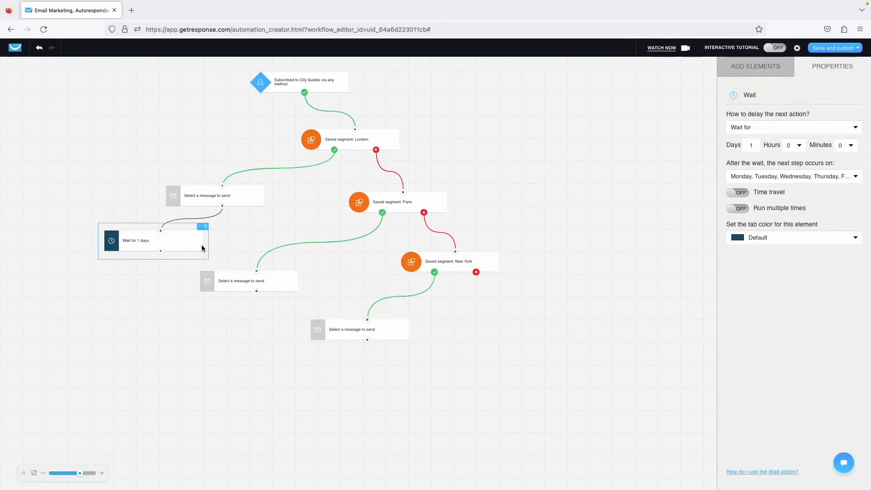
Copy the 1-day Wait under the Paris and New York messages and link them.
key(ctrl+c)
key(ctrl+v)
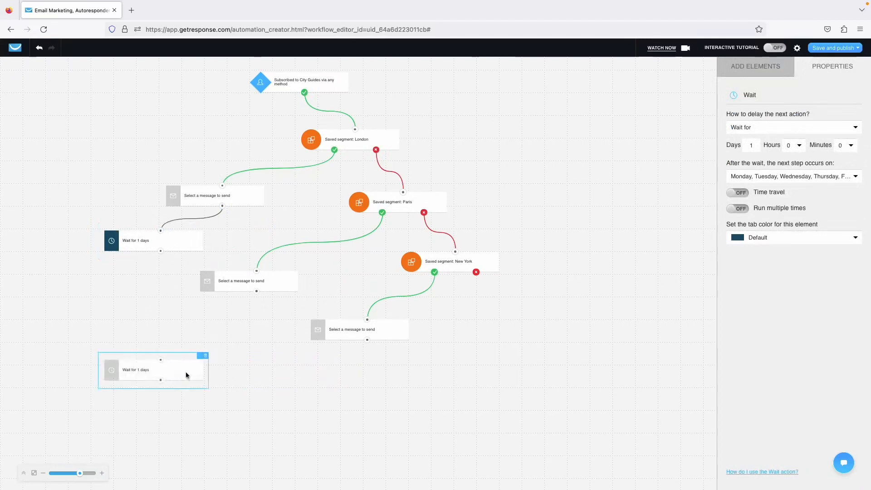
drag(186, 372, 256, 291)
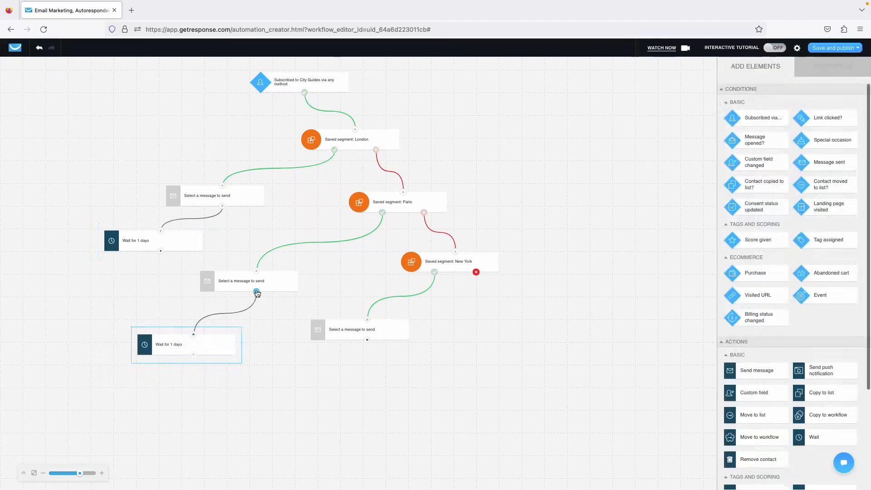
click(218, 352)
key(ctrl+v)
drag(240, 389, 367, 340)
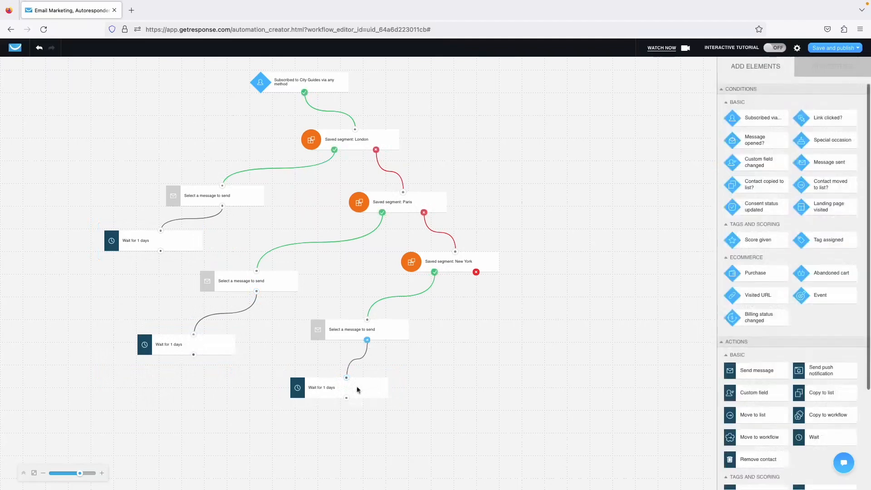
drag(359, 403, 366, 388)
click(366, 388)
Add a second send-message step after New York's wait.
click(341, 337)
key(super+c)
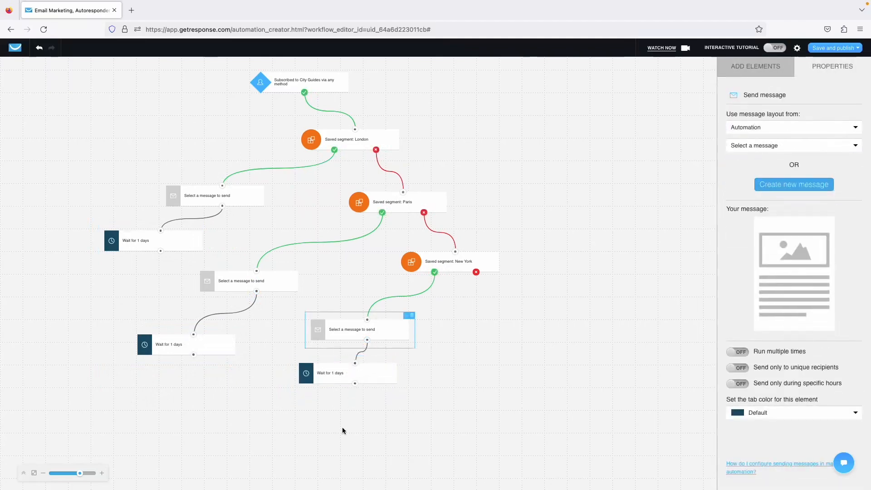
key(super+v)
drag(366, 407, 355, 383)
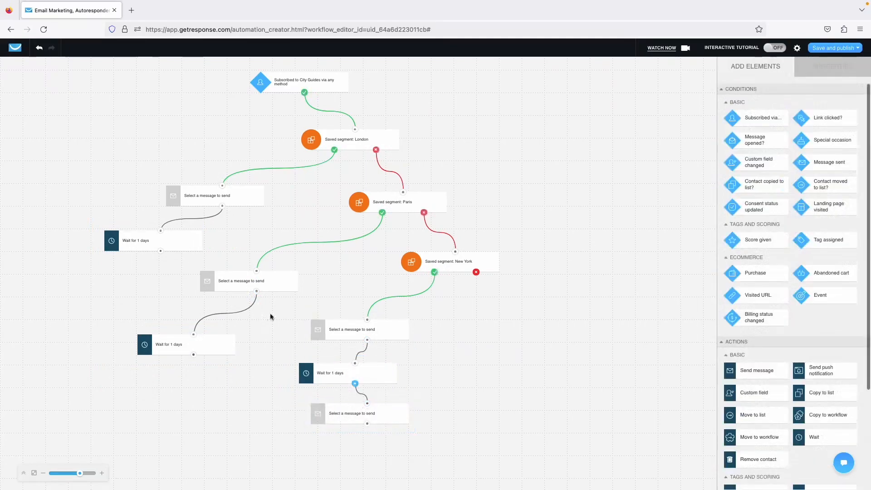
Add a second message after Paris's wait and place a spare message under London's wait.
click(270, 287)
key(super+c)
key(super+v)
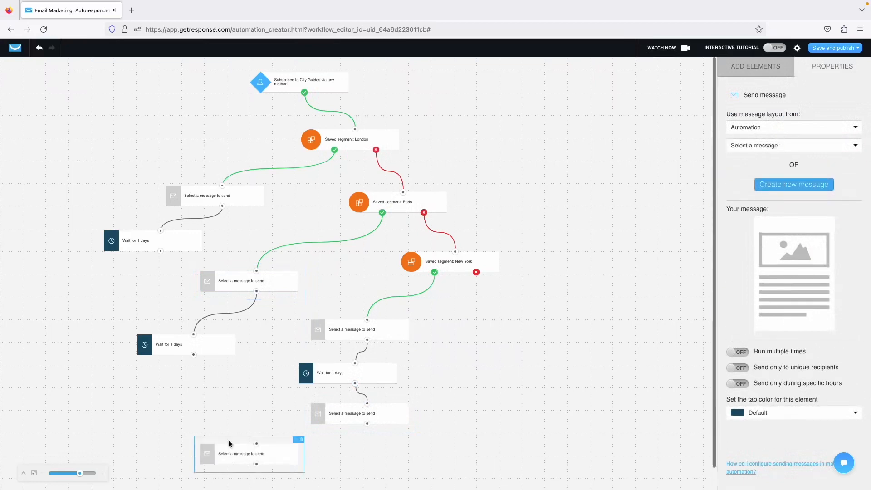
drag(230, 443, 193, 354)
click(189, 195)
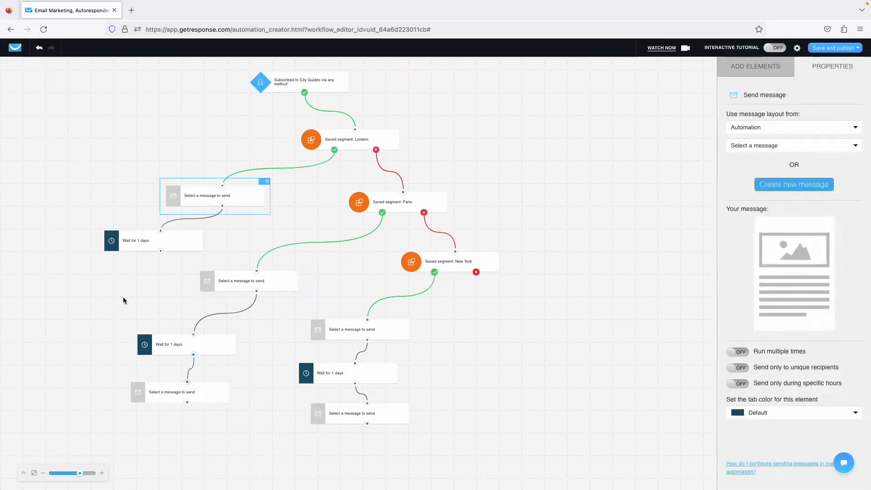
key(super+v)
drag(194, 463, 161, 252)
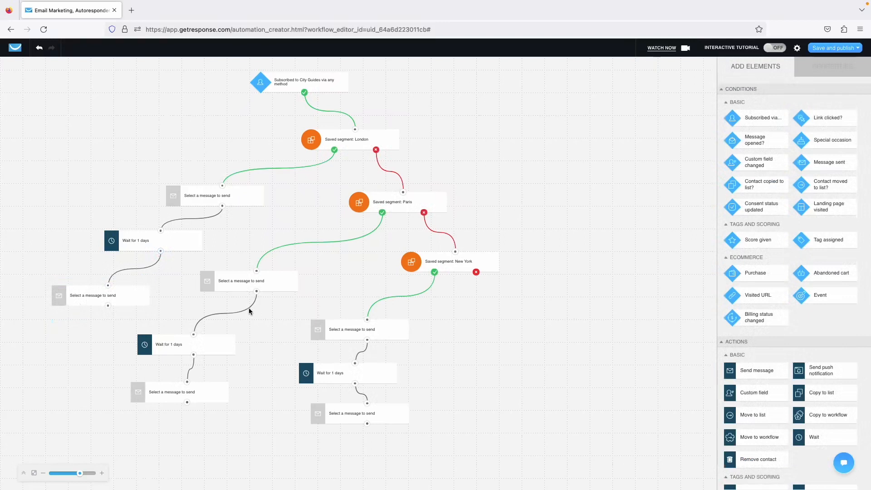
Add a 1-day Wait at the bottom and link London's, Paris's and New York's final messages into it.
scroll(769, 315, down, 3)
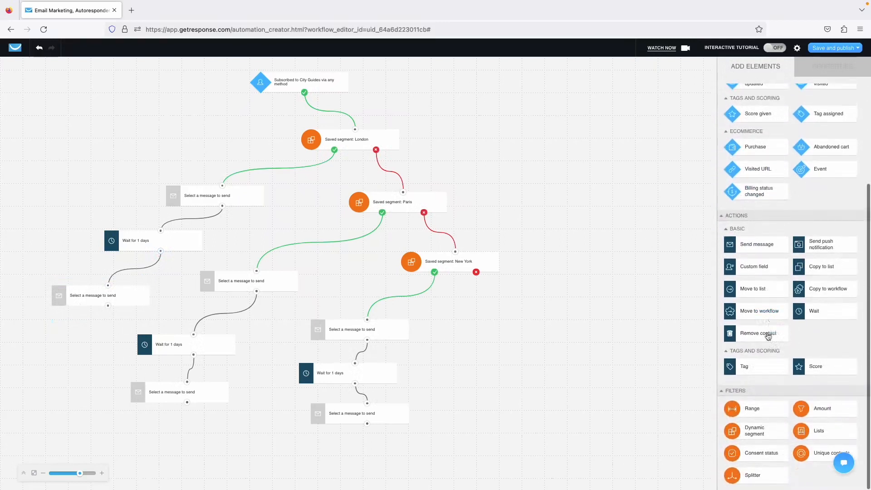
drag(825, 318, 204, 437)
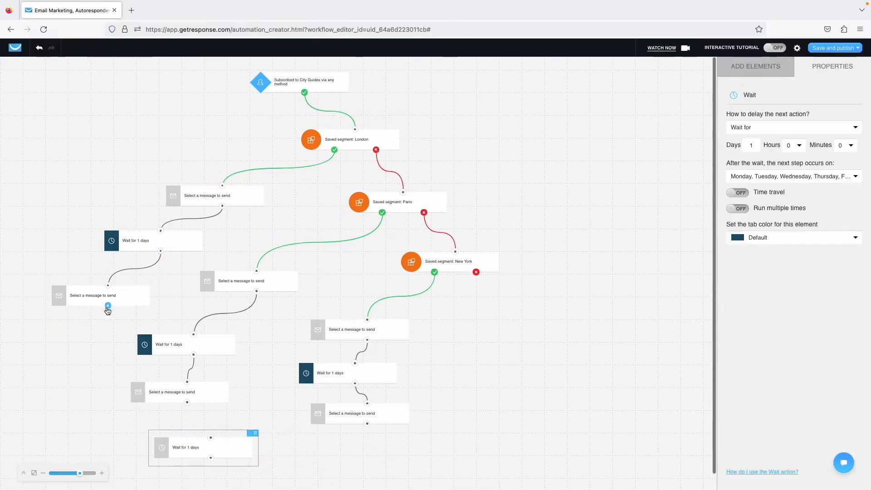
drag(108, 305, 211, 439)
drag(187, 402, 211, 437)
drag(364, 426, 211, 438)
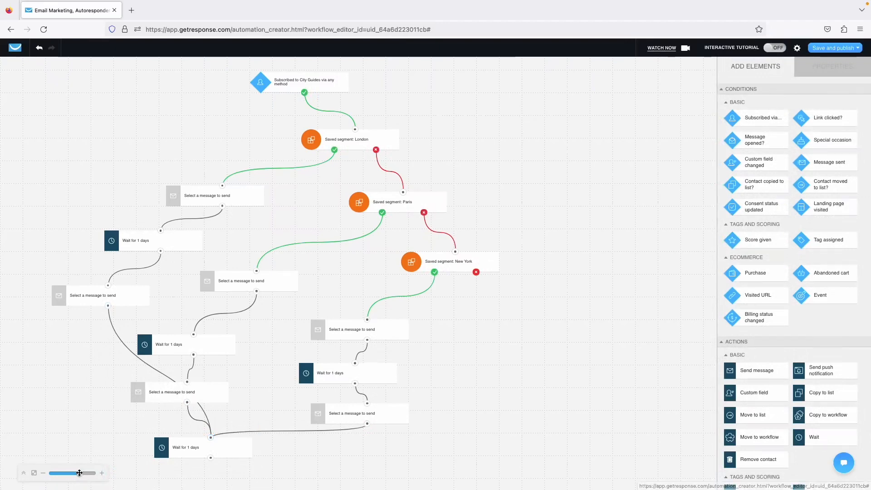
drag(79, 472, 93, 472)
scroll(227, 408, down, 3)
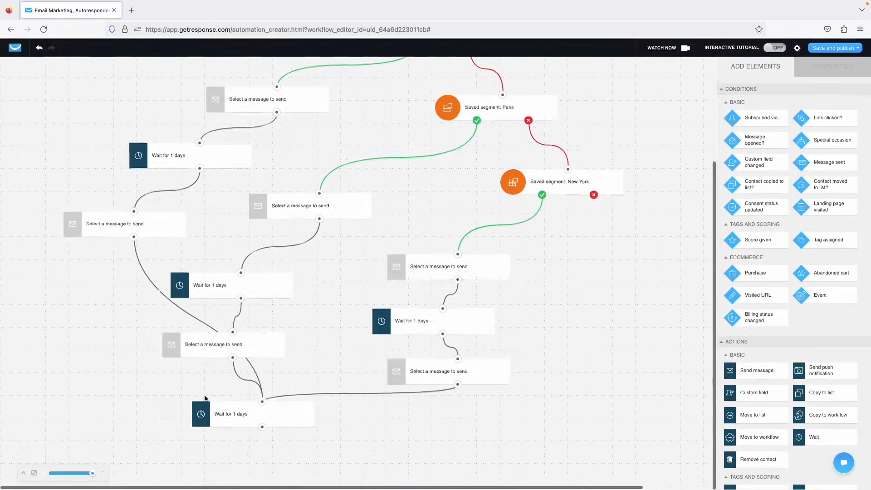
click(226, 415)
Set the bottom Wait step's delay to 999 days.
click(751, 146)
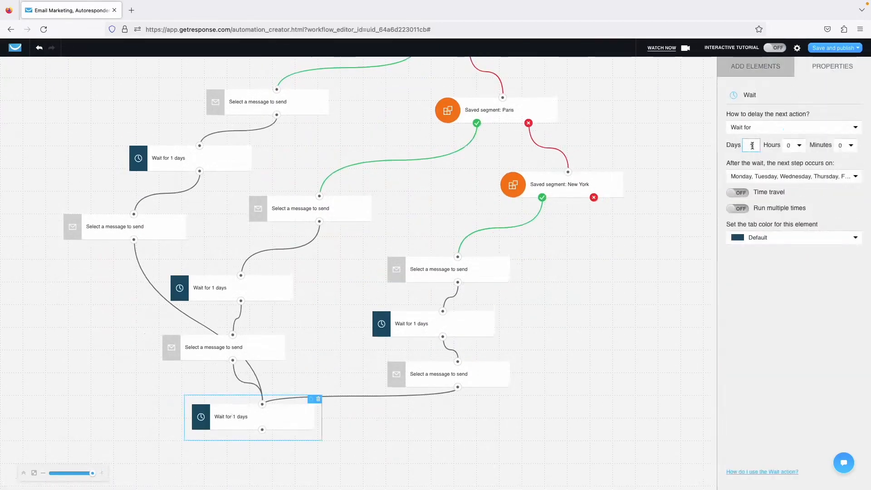
text(990)
key(BackSpace)
text(9)
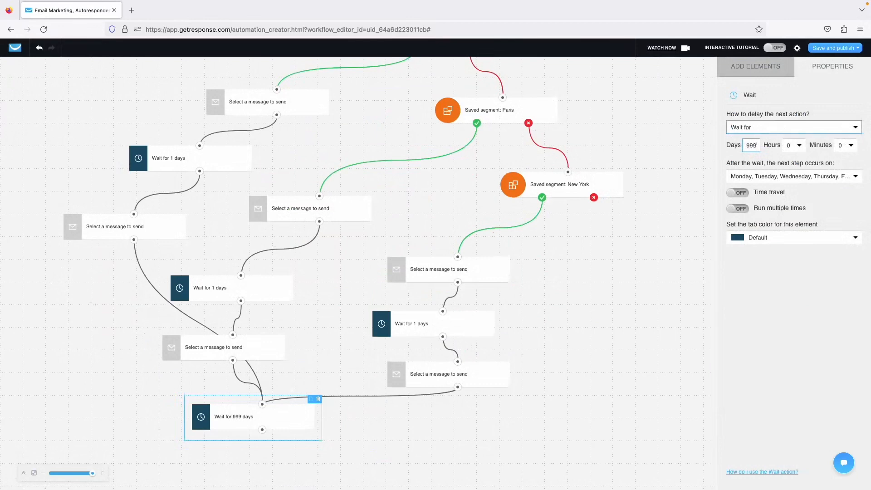
click(761, 318)
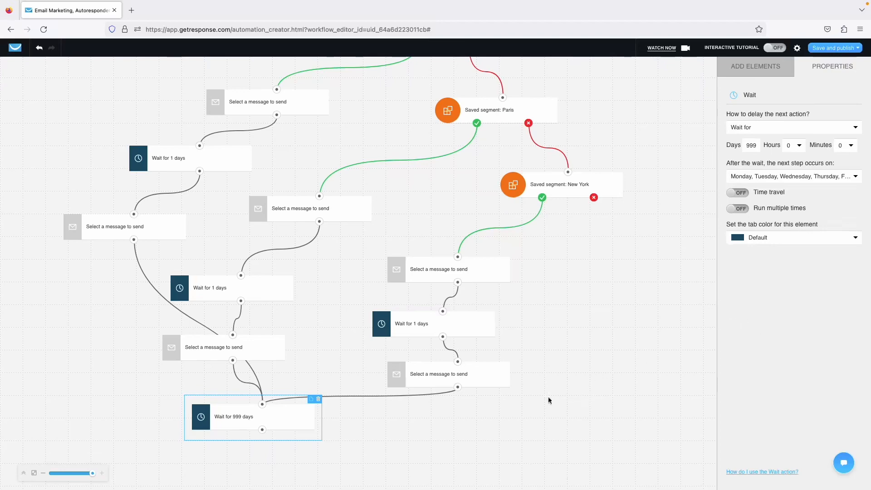
scroll(521, 391, up, 3)
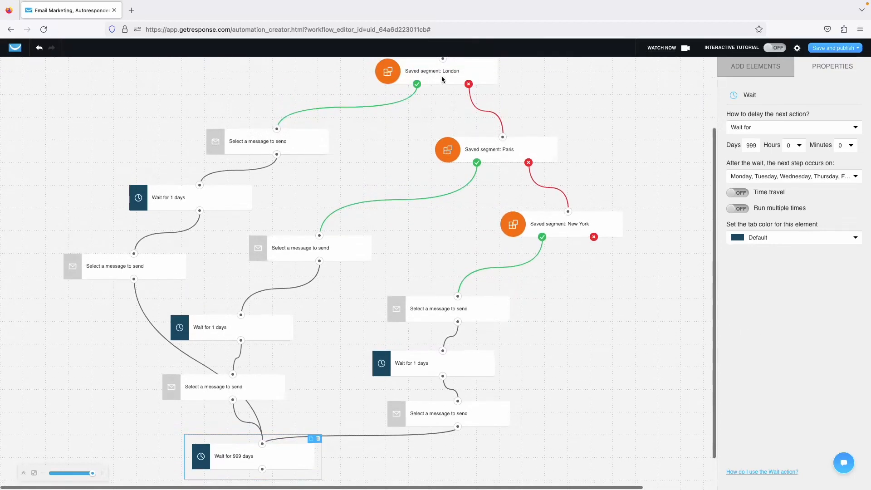
scroll(472, 171, down, 3)
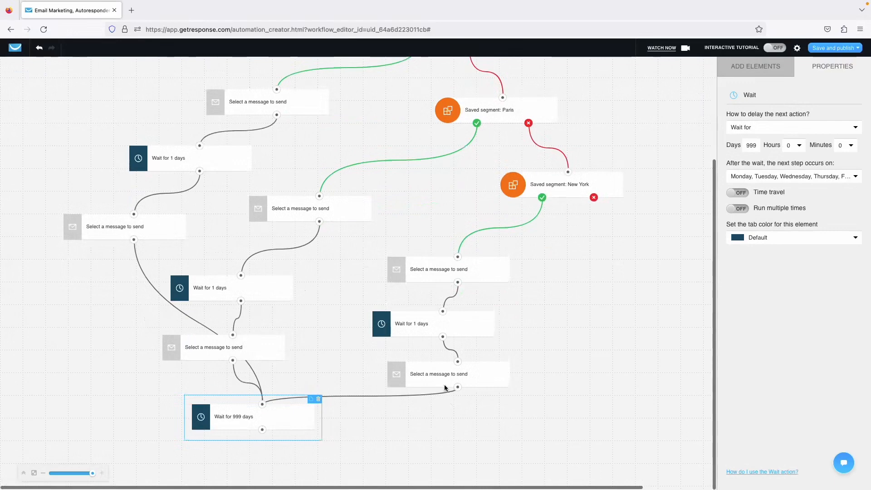
Re-enter the 999-day delay and move the Wait centred under the merging branches.
double_click(752, 146)
text(1)
click(756, 298)
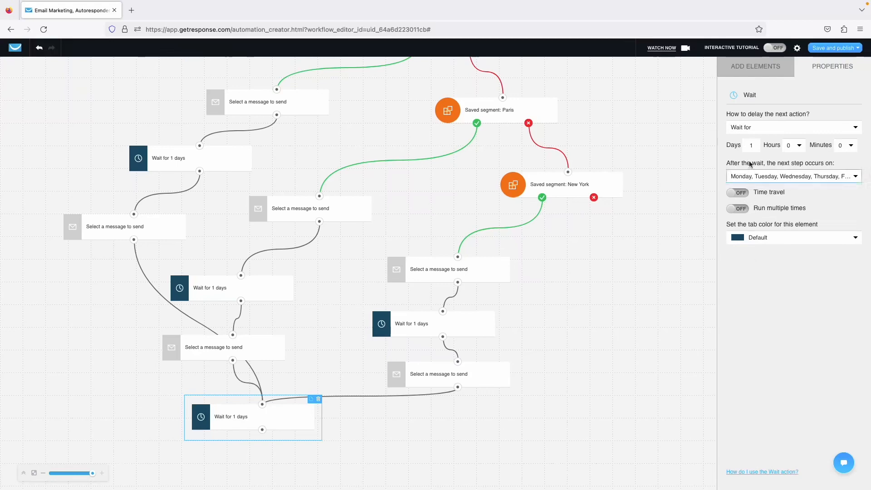
click(751, 144)
text(999)
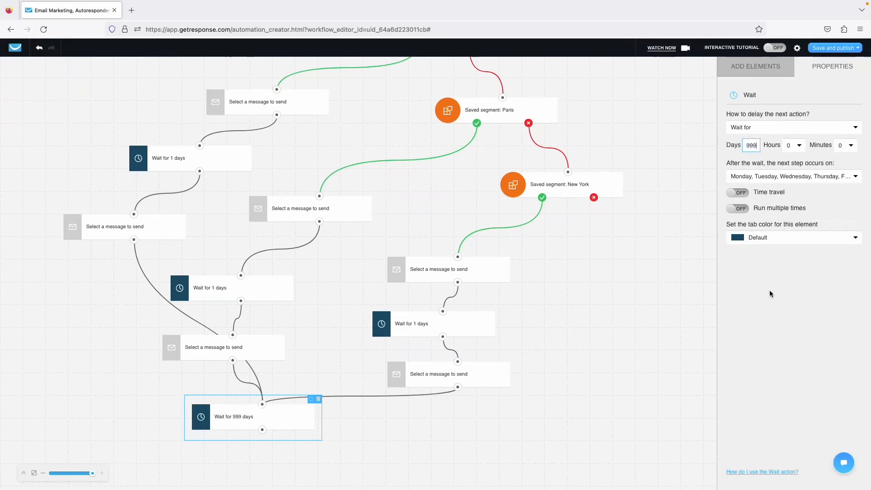
click(769, 293)
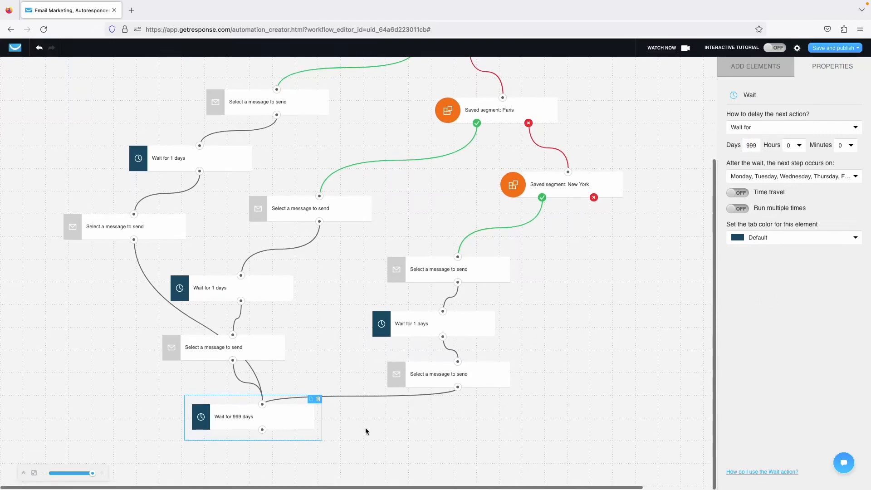
drag(302, 416, 359, 420)
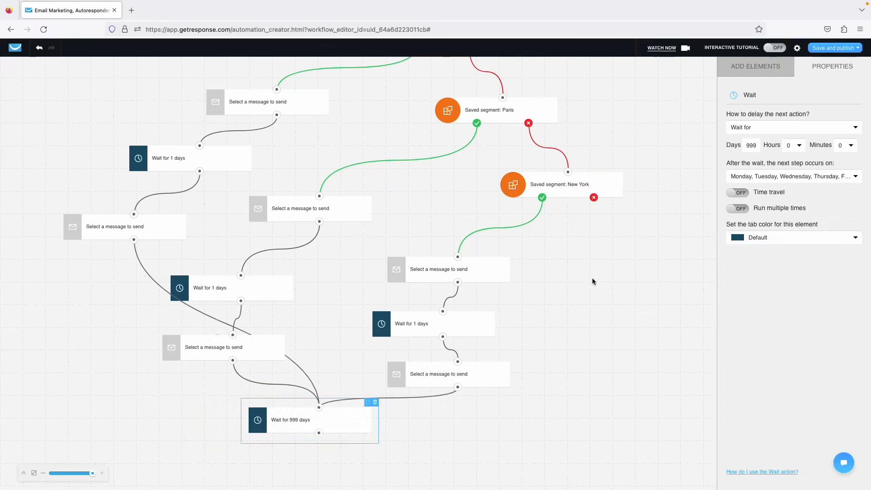
Scroll the canvas up to the trigger and browse the Add Elements list of conditions, actions and filters.
scroll(597, 286, up, 3)
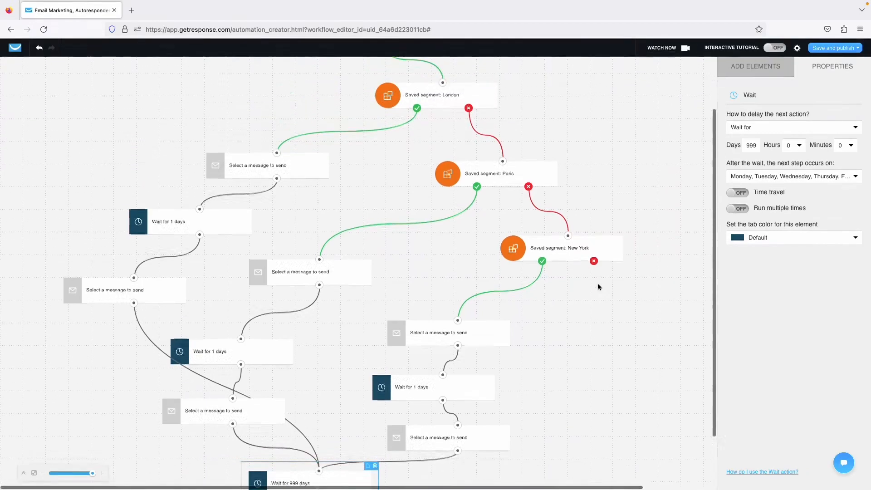
scroll(598, 287, down, 3)
scroll(597, 286, up, 3)
scroll(597, 286, down, 3)
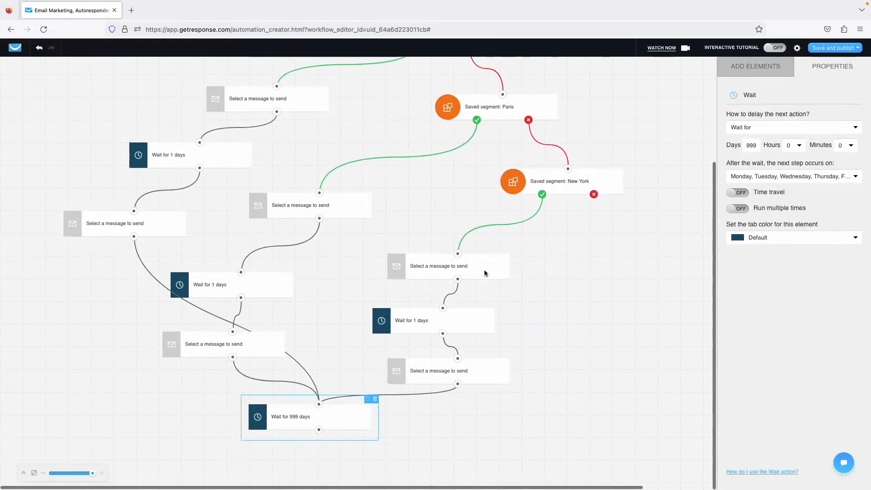
scroll(486, 236, up, 3)
click(755, 66)
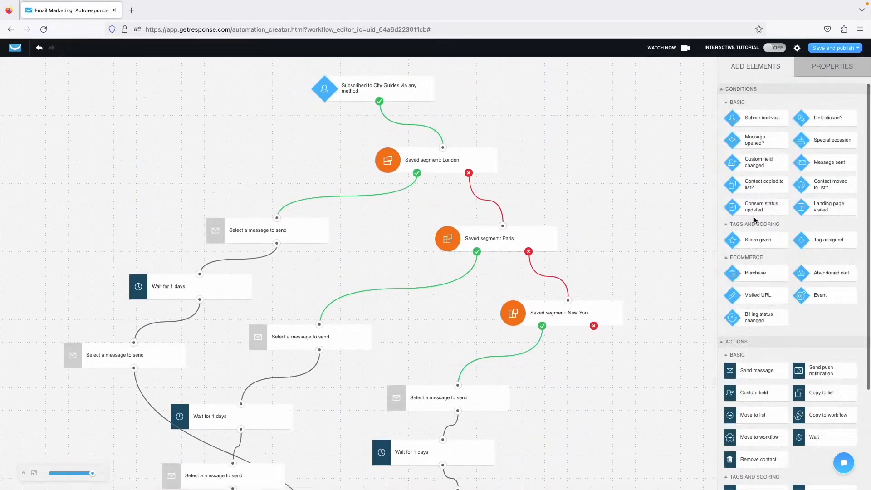
scroll(739, 191, down, 5)
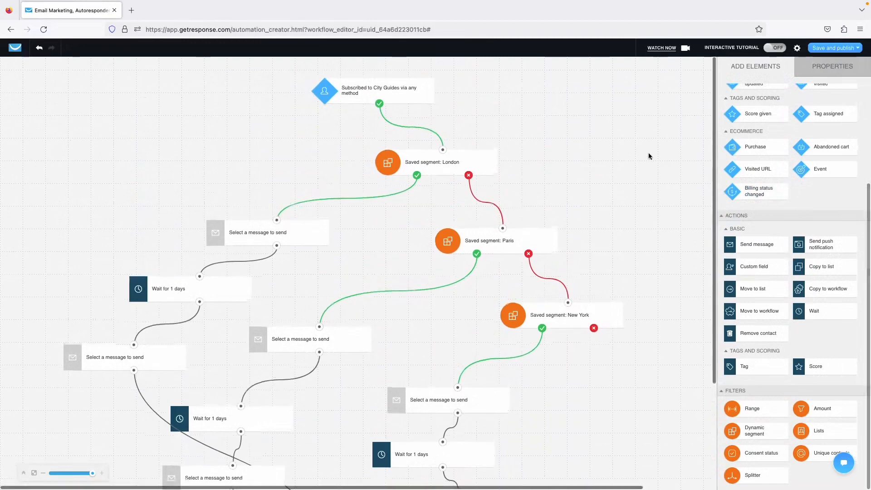
scroll(755, 140, up, 3)
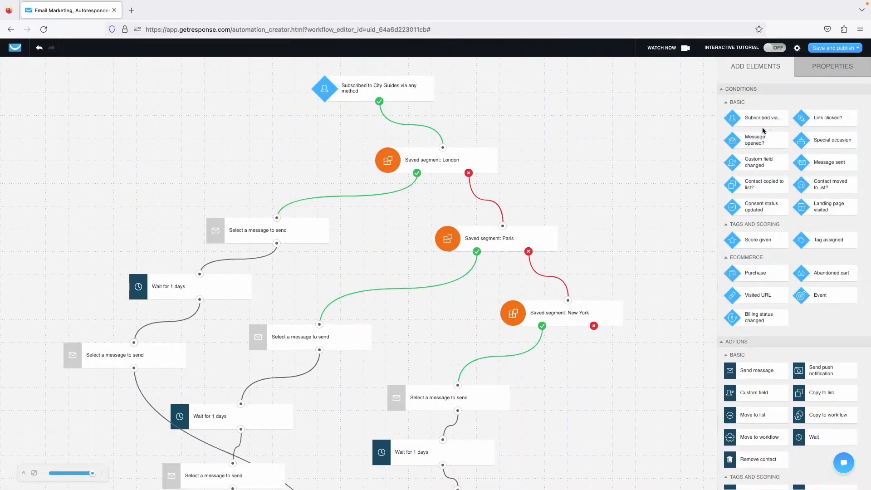
scroll(767, 136, down, 3)
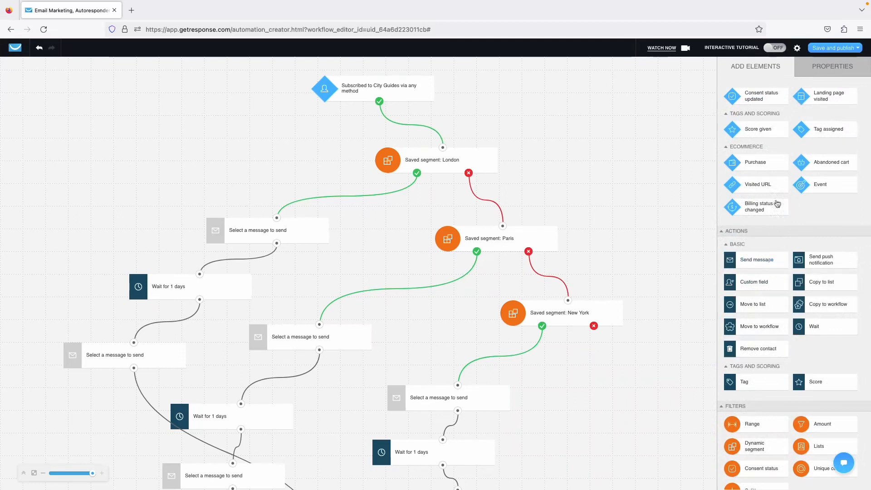
scroll(775, 194, down, 1)
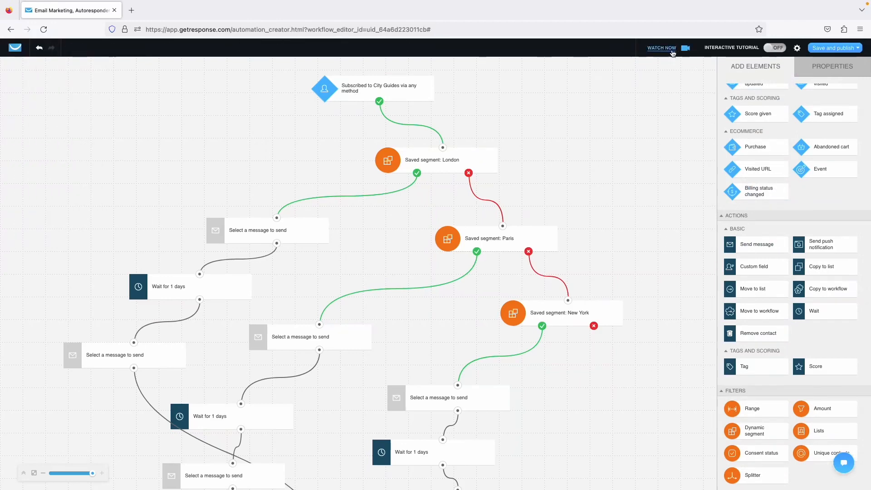
click(797, 48)
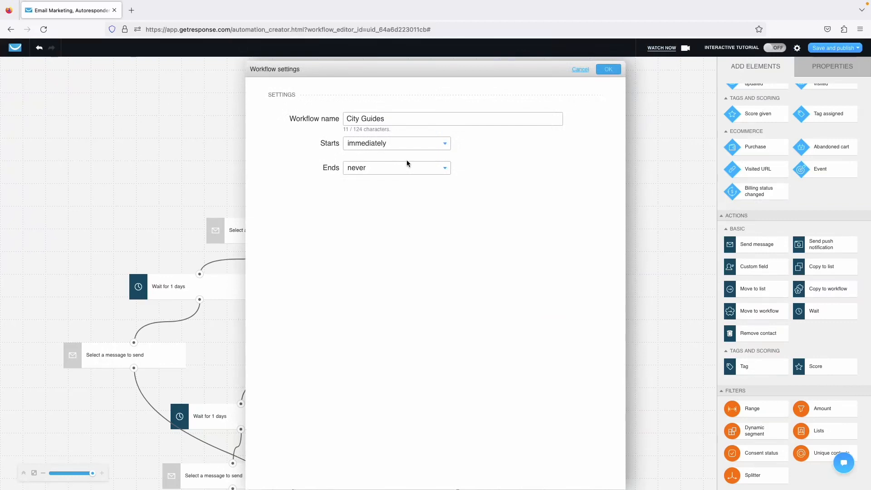
click(366, 145)
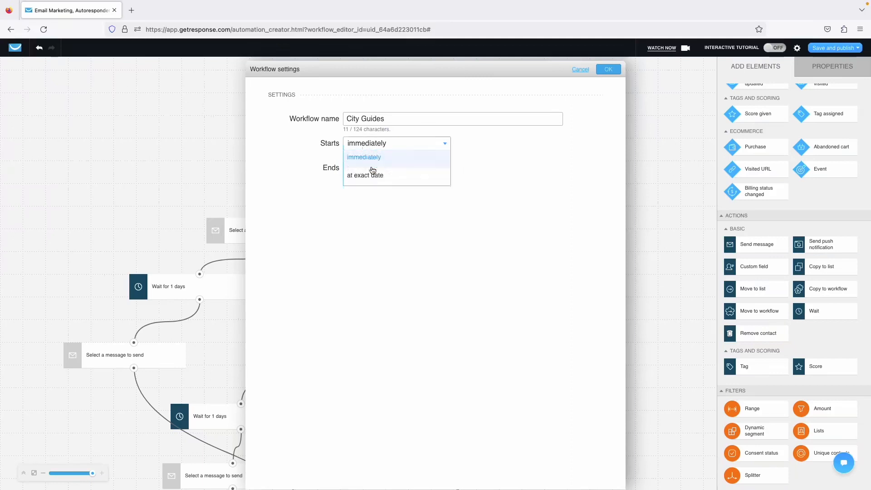
click(385, 144)
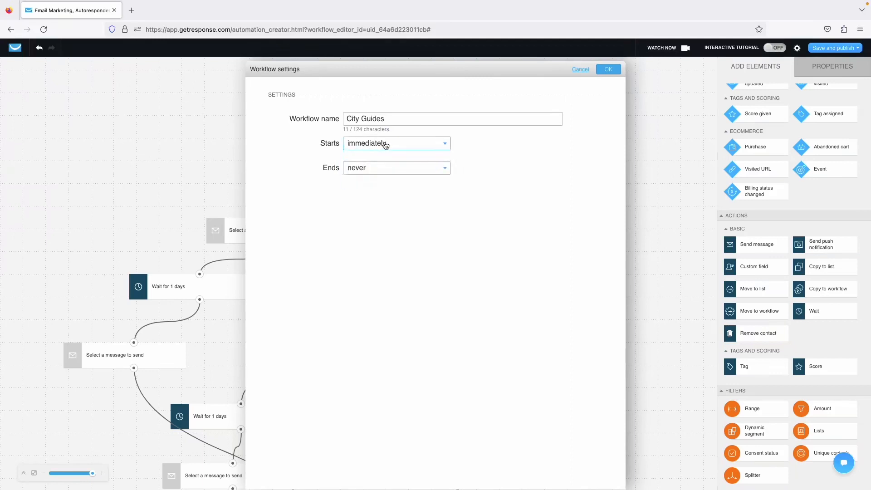
click(367, 170)
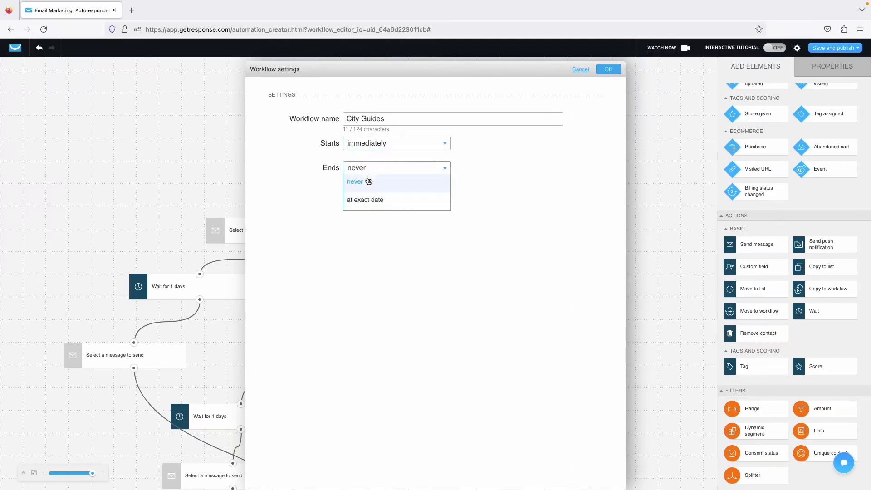
click(283, 206)
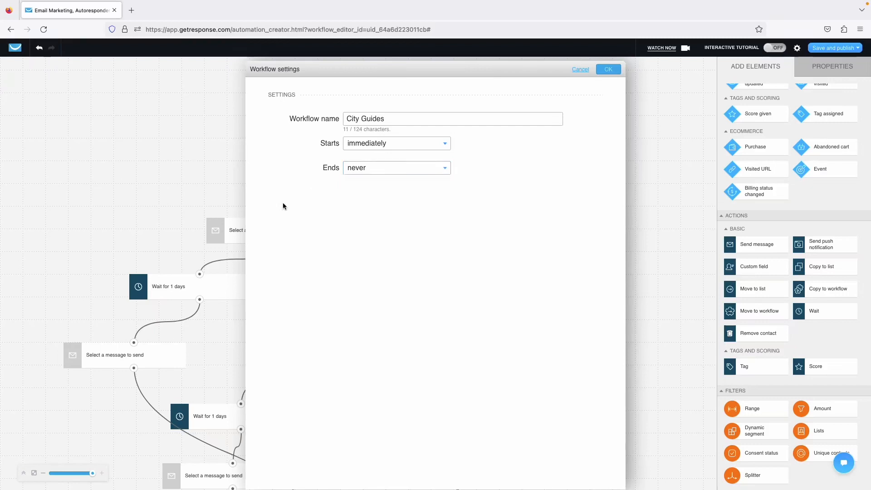
click(612, 70)
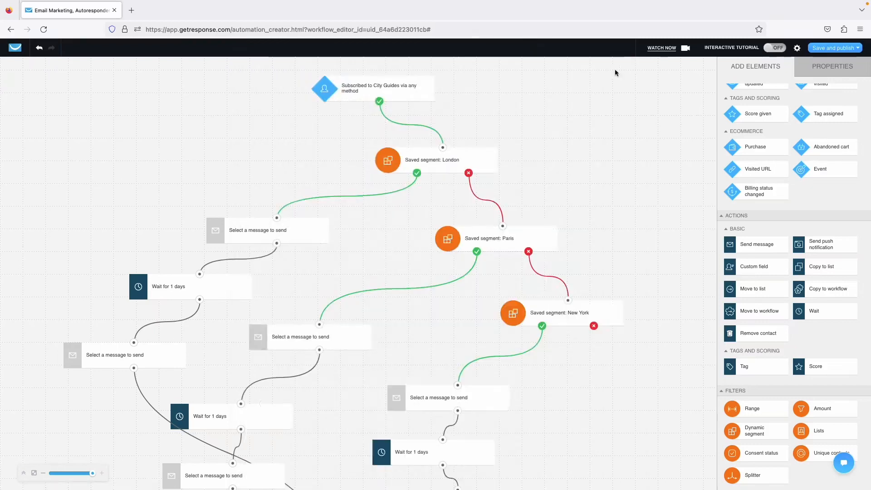
Save the City Guides workflow as a draft using Save and exit.
click(821, 48)
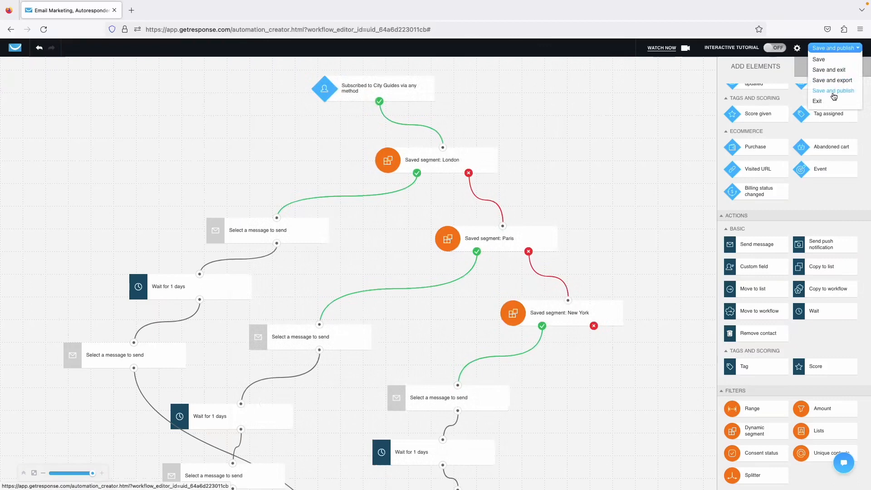
click(829, 71)
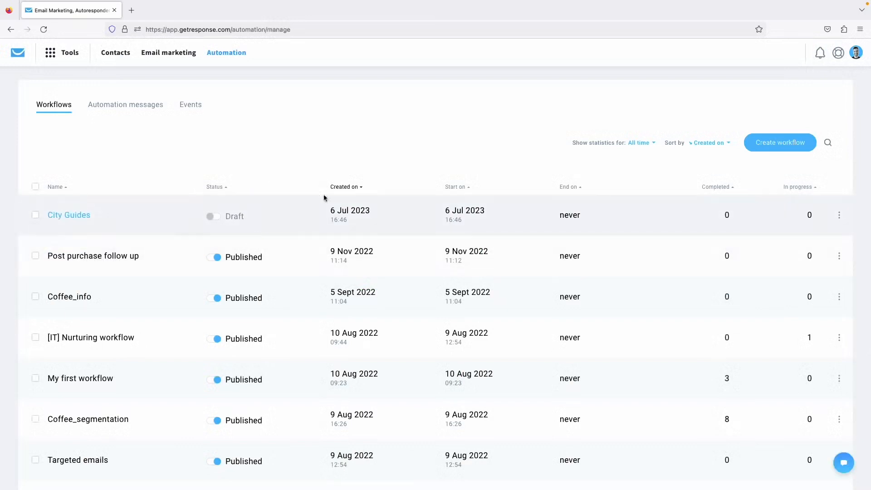
scroll(319, 187, down, 2)
scroll(317, 188, up, 2)
Return to the dashboard and add the Quick start checklist widget.
click(17, 57)
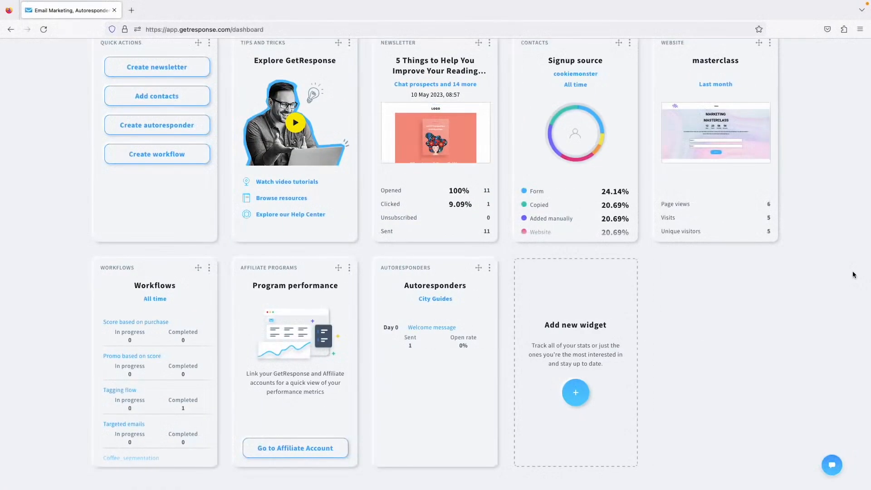
click(582, 347)
scroll(541, 295, down, 3)
scroll(541, 294, down, 6)
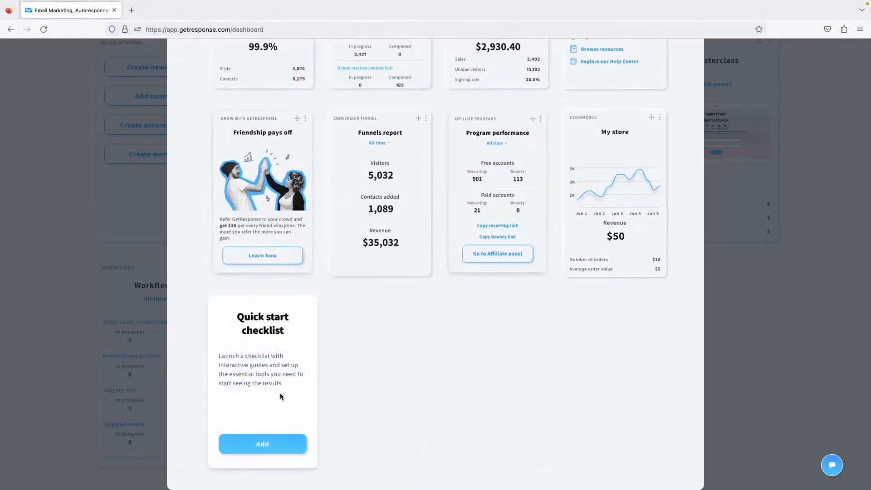
click(259, 443)
scroll(758, 297, down, 2)
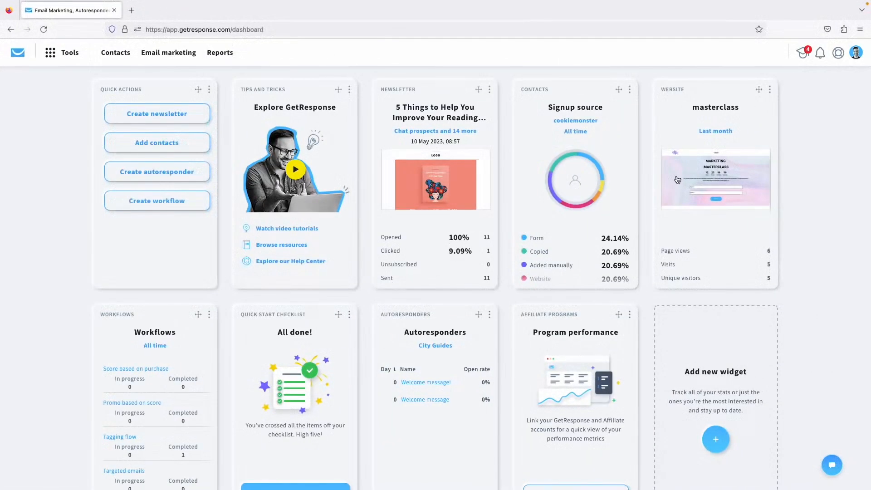
click(856, 53)
Open the GetResponse Mobile App page in a new tab and scroll through it.
click(816, 121)
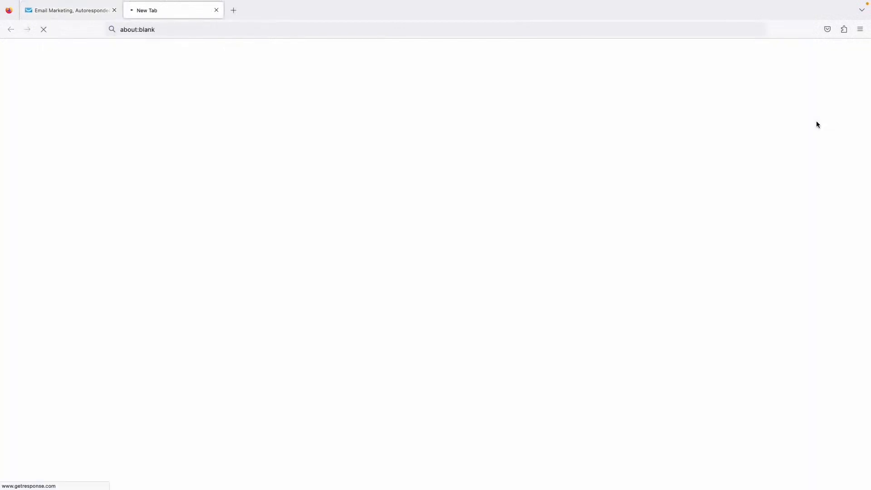
scroll(525, 190, down, 7)
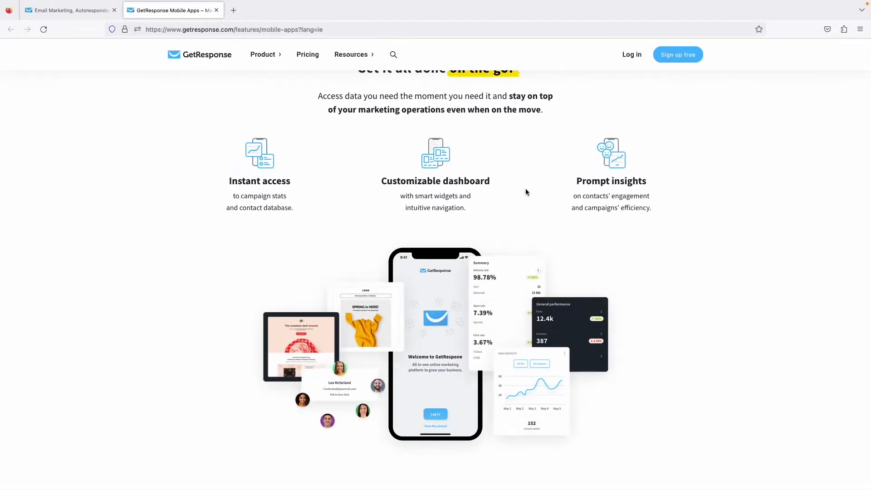
scroll(525, 192, down, 20)
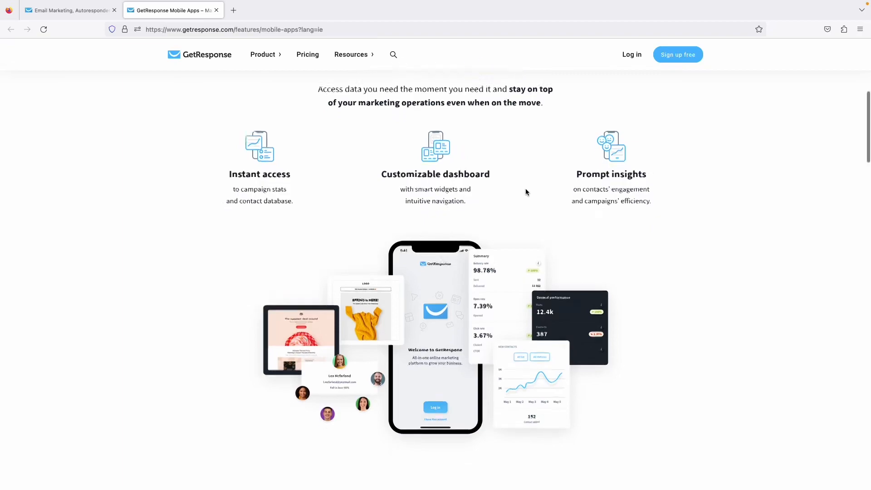
scroll(525, 192, down, 13)
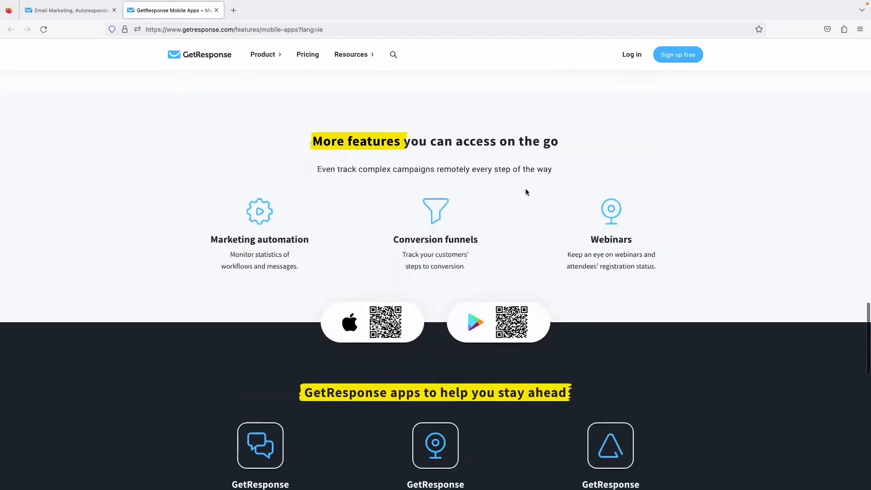
scroll(525, 192, up, 16)
scroll(525, 192, down, 8)
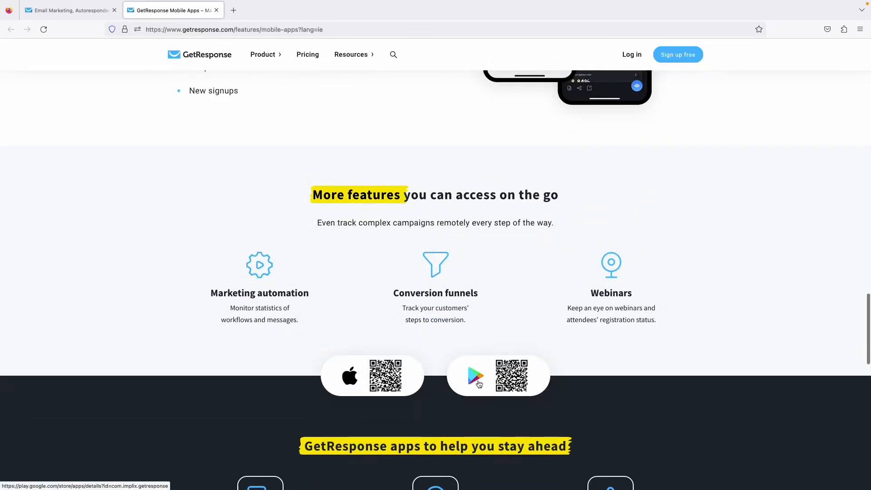
scroll(465, 334, up, 15)
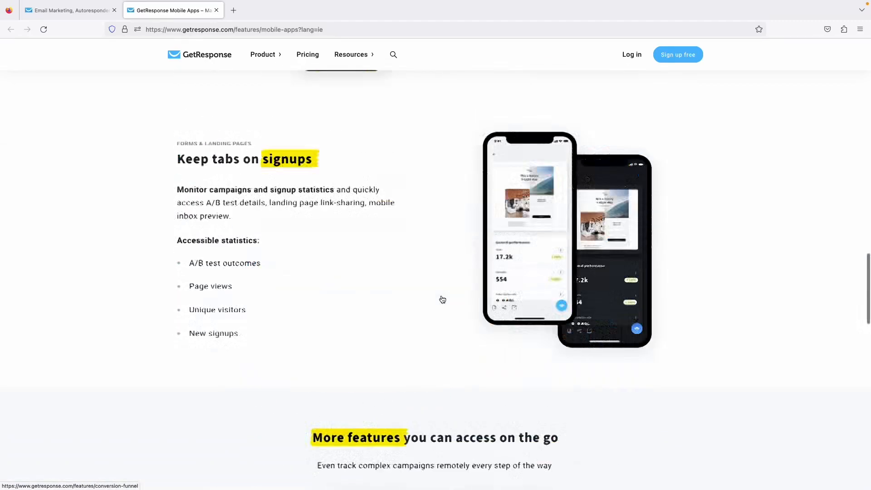
scroll(442, 299, up, 15)
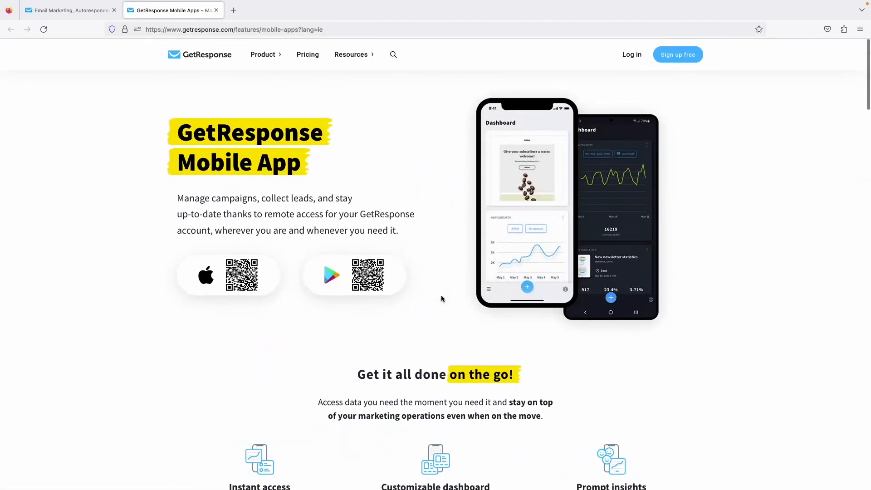